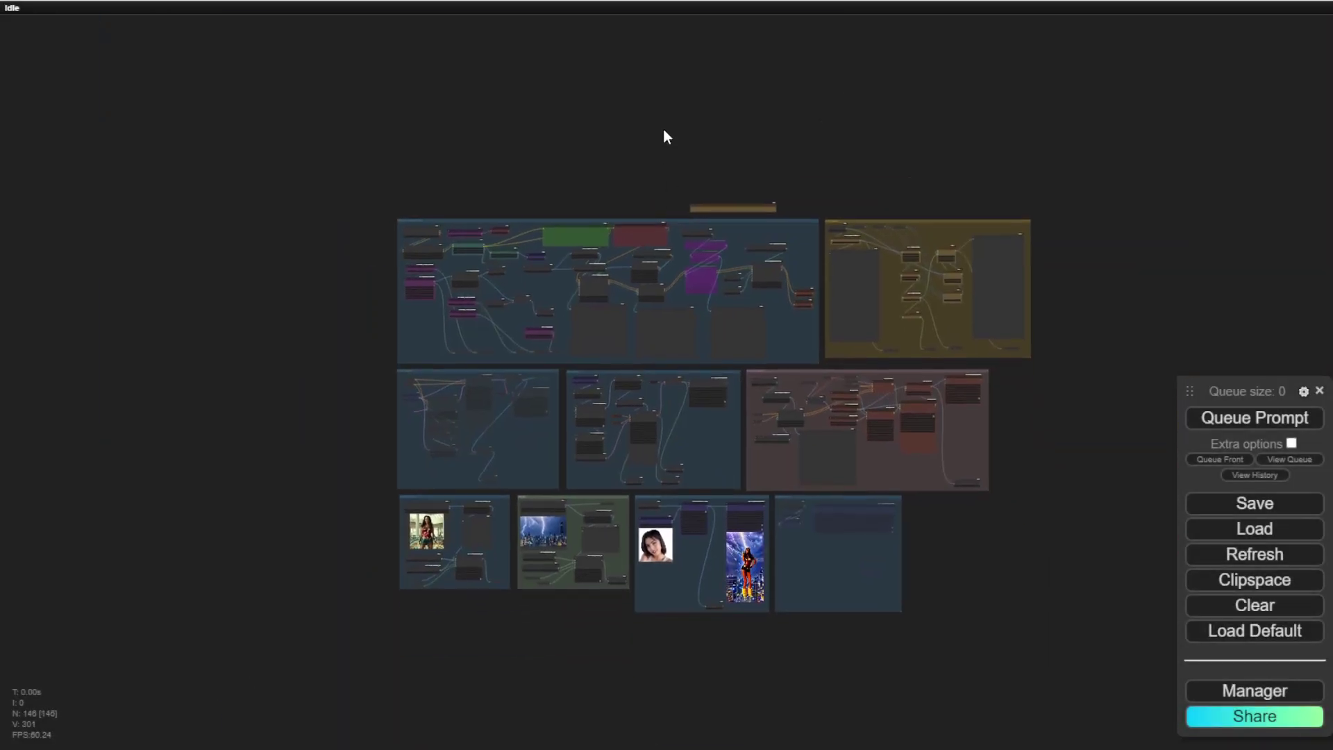
Examine the face-swapped result video in the REACTOR FACE SWAP group and the neighbouring MAIN OUTPUT group
scroll(760, 654, "up", 5)
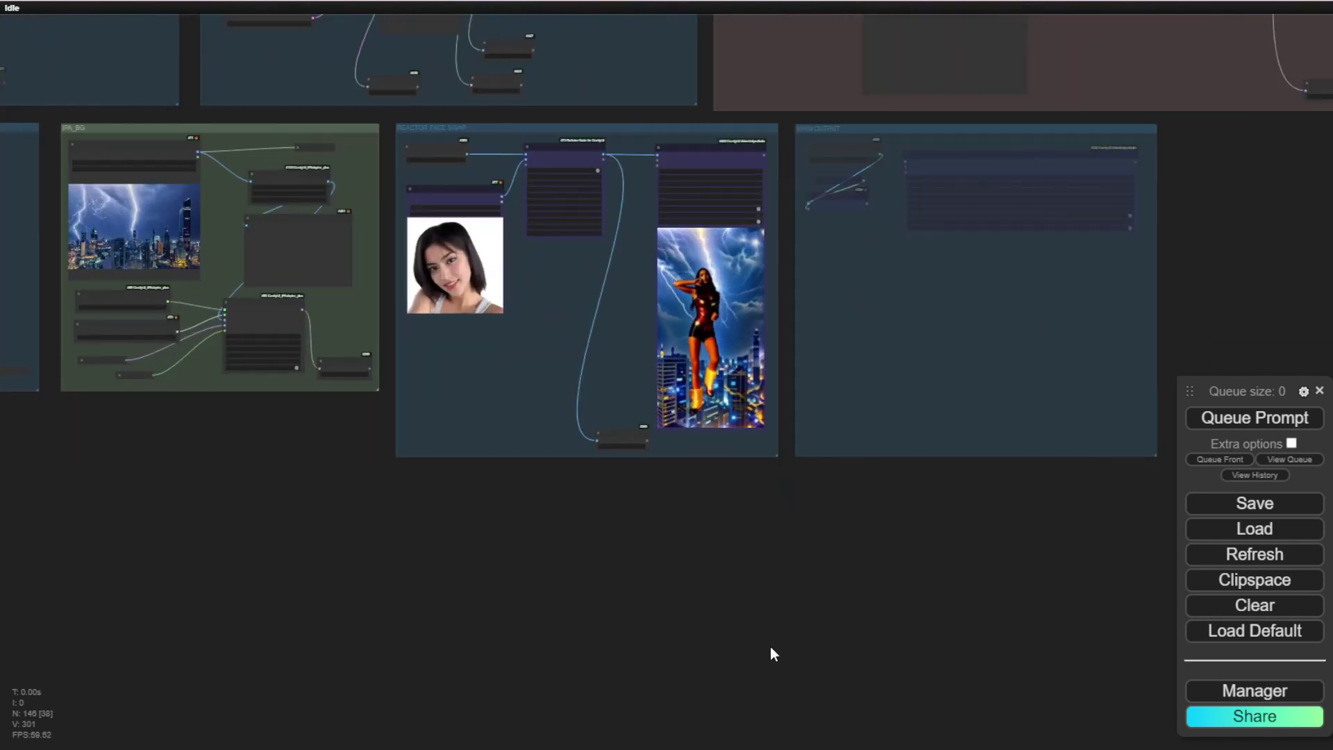
left_click_drag(750, 518, 375, 493)
scroll(376, 479, "up", 5)
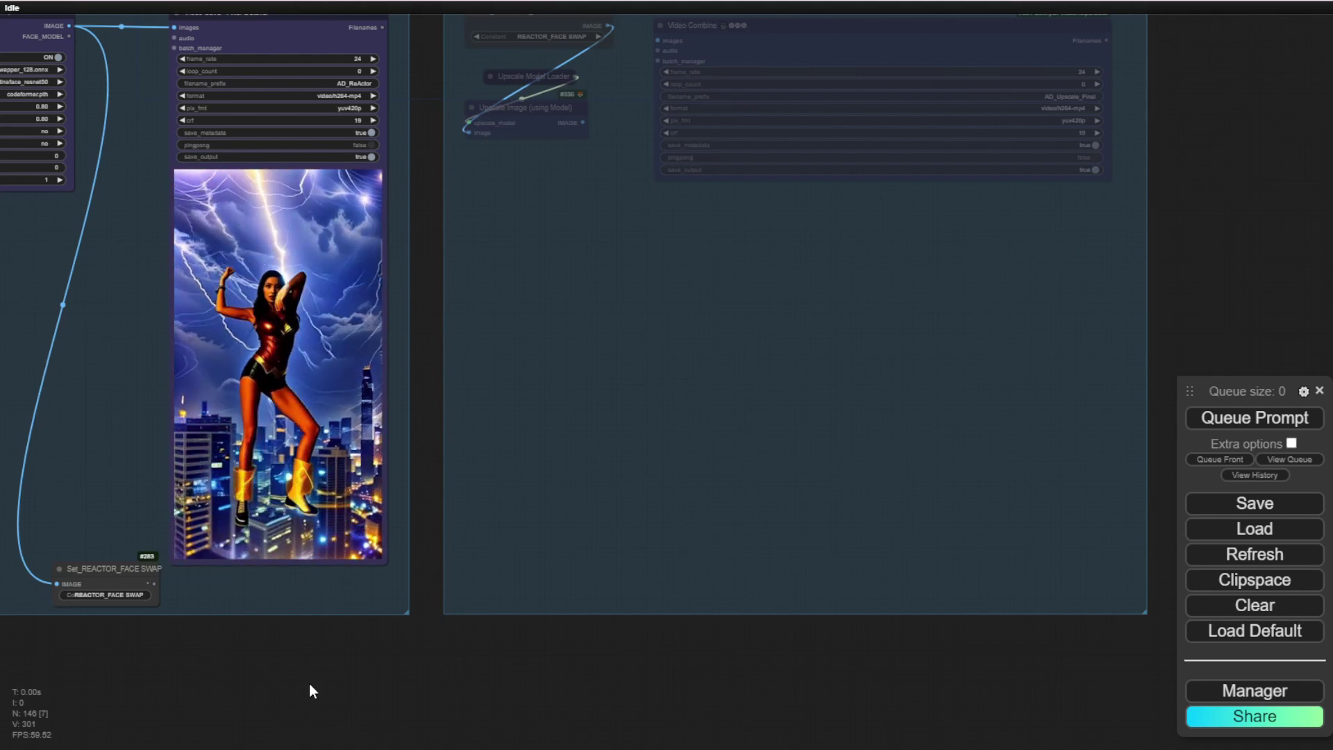
scroll(310, 683, "down", 6)
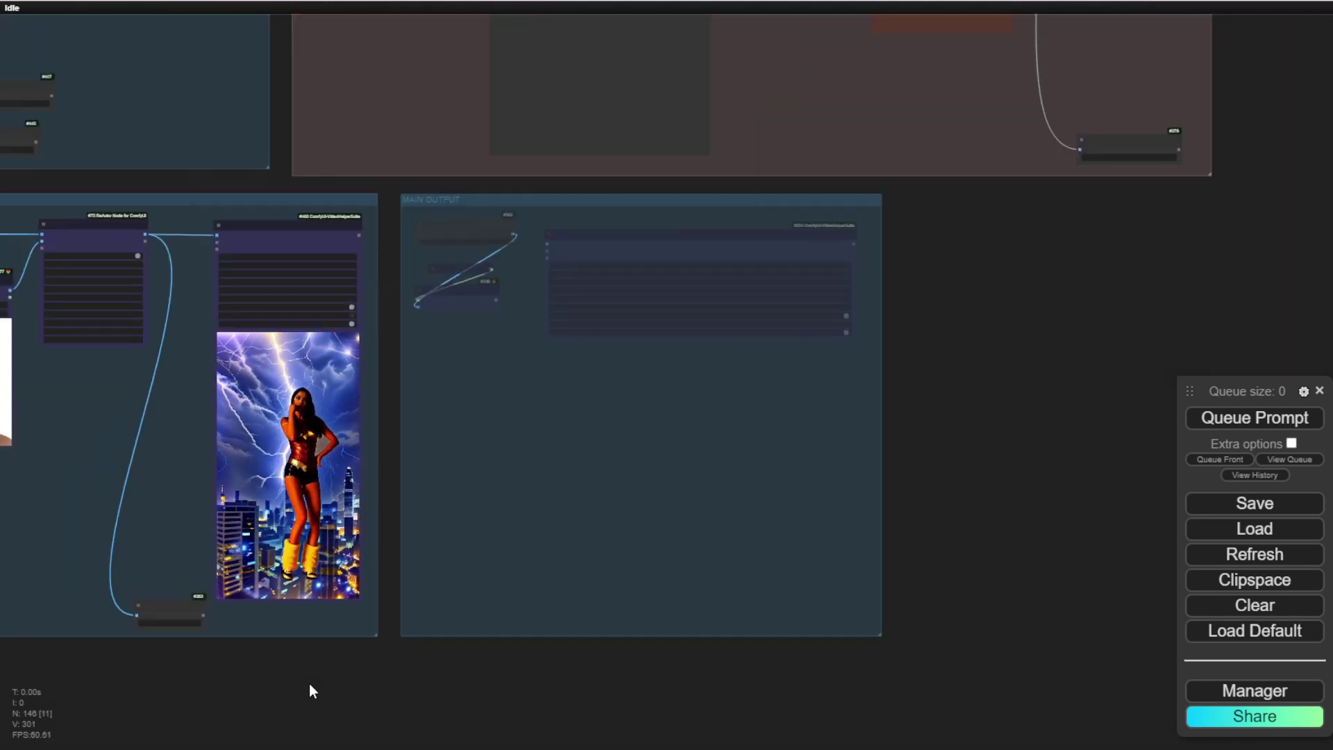
left_click_drag(273, 701, 855, 368)
scroll(752, 402, "down", 3)
scroll(628, 452, "up", 5)
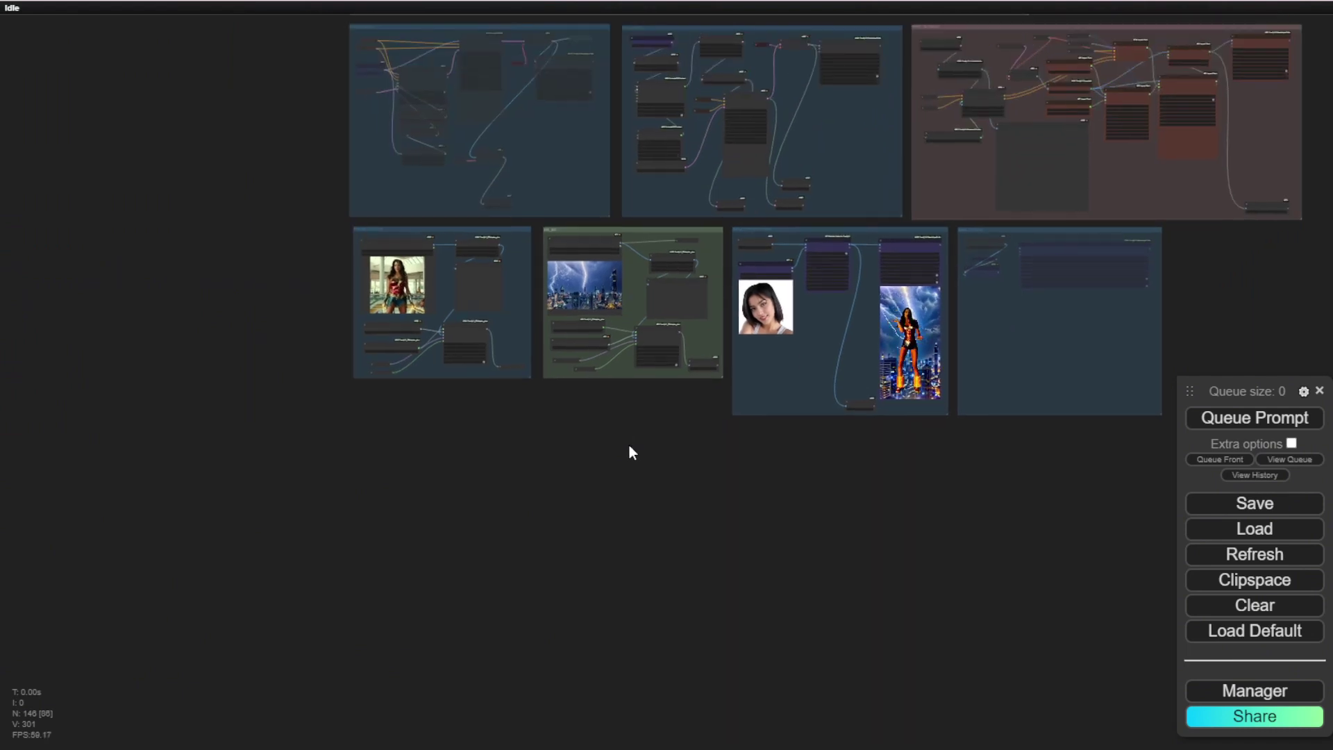
Examine the IPA_CHARACTER and IPA_BG groups with their reference images and Apply IPAdapter settings
right_click(562, 420)
scroll(428, 383, "up", 4)
left_click_drag(427, 380, 586, 727)
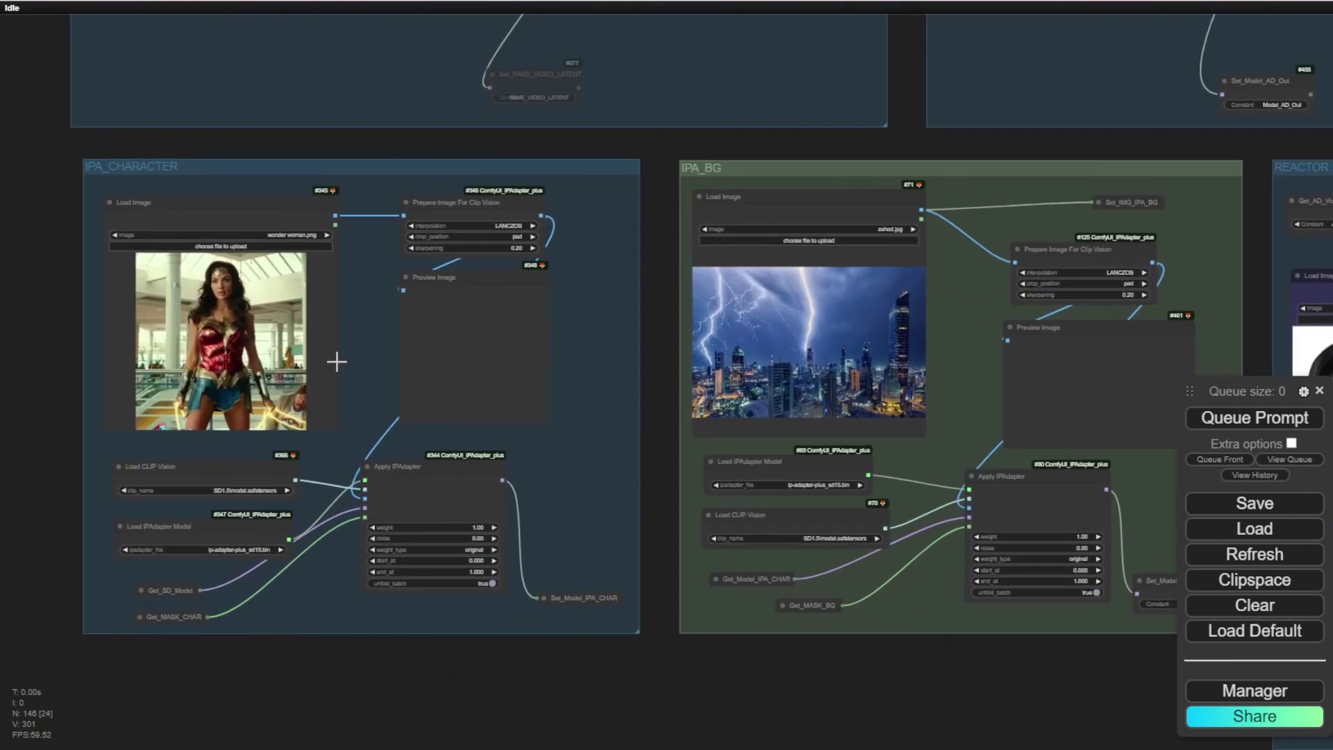
scroll(337, 361, "up", 2)
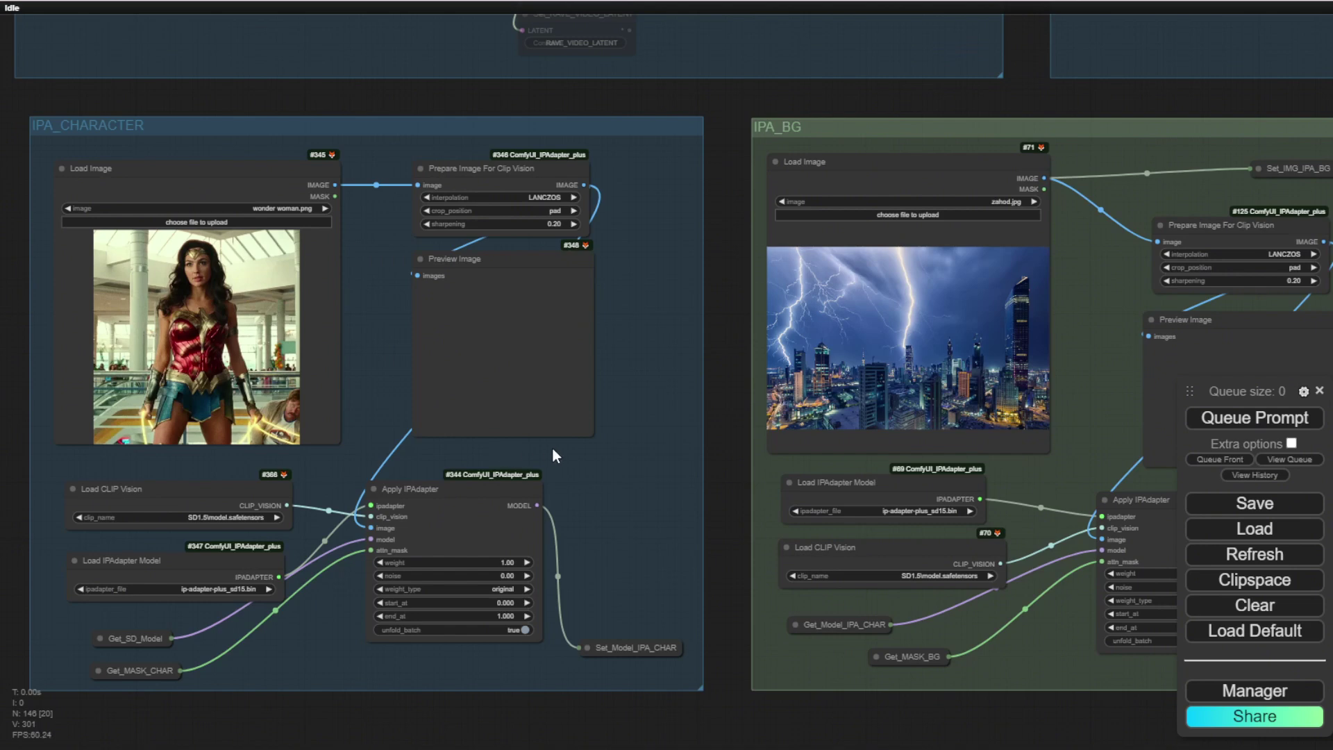
left_click_drag(719, 460, 232, 427)
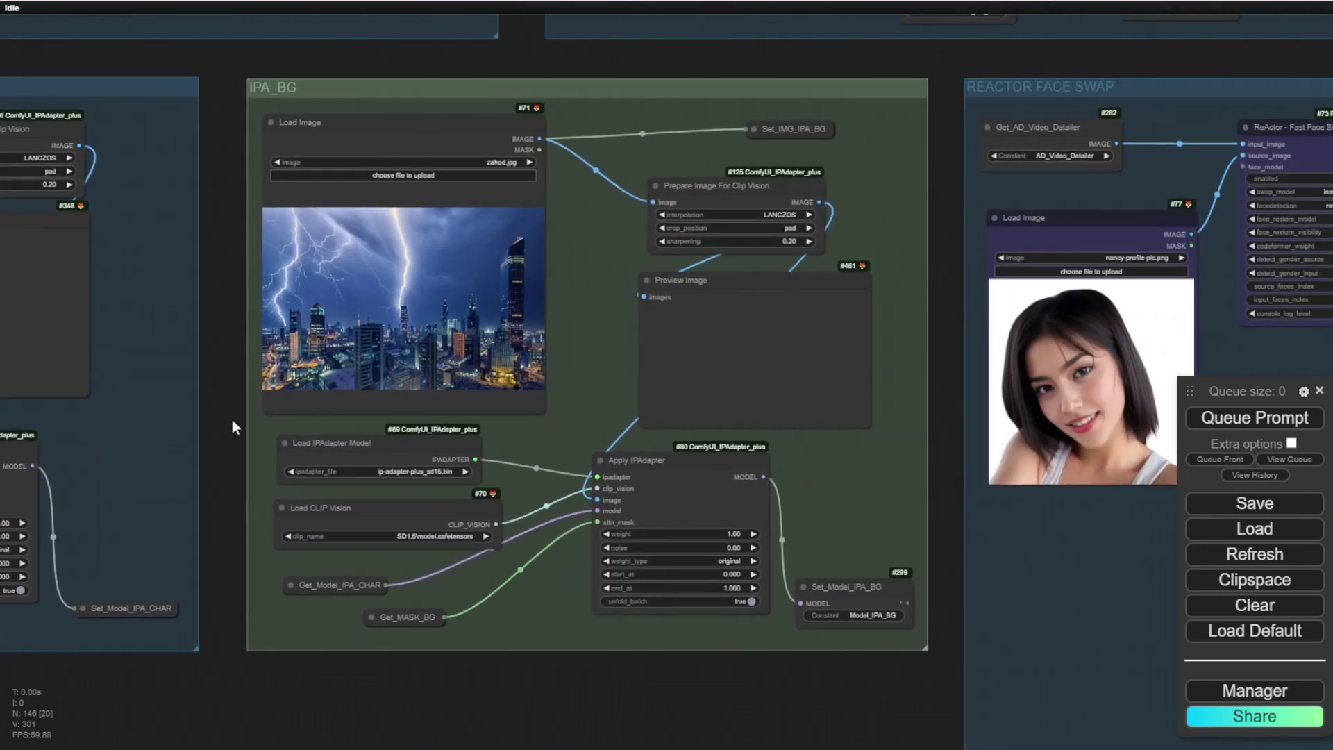
scroll(224, 374, "up", 5)
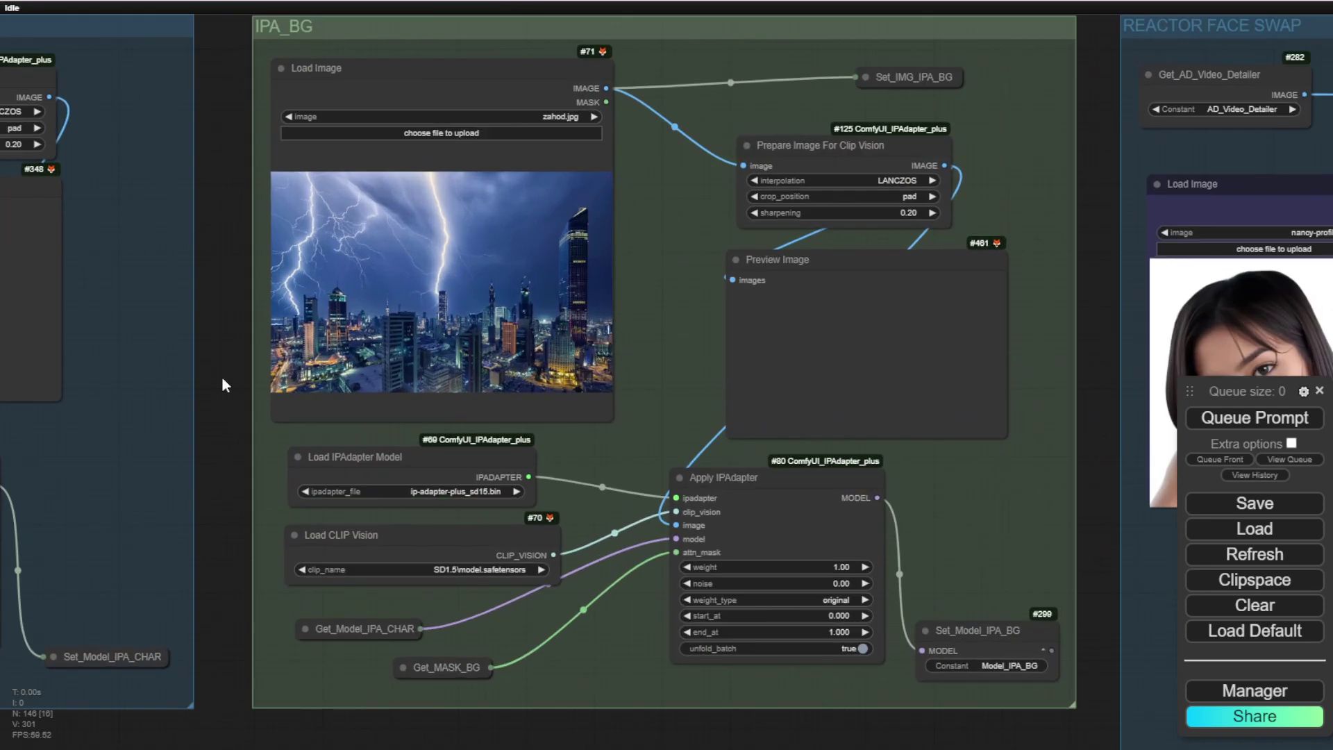
scroll(224, 363, "down", 3)
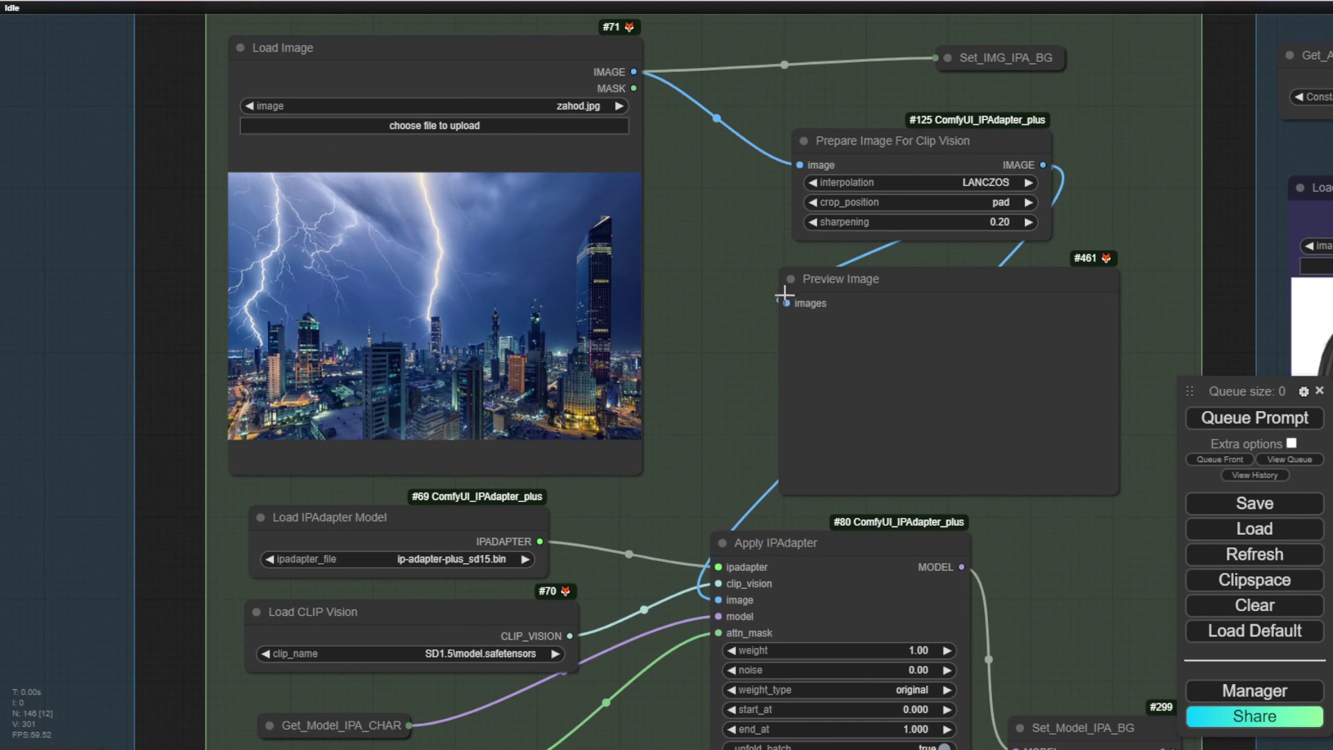
scroll(735, 330, "down", 10)
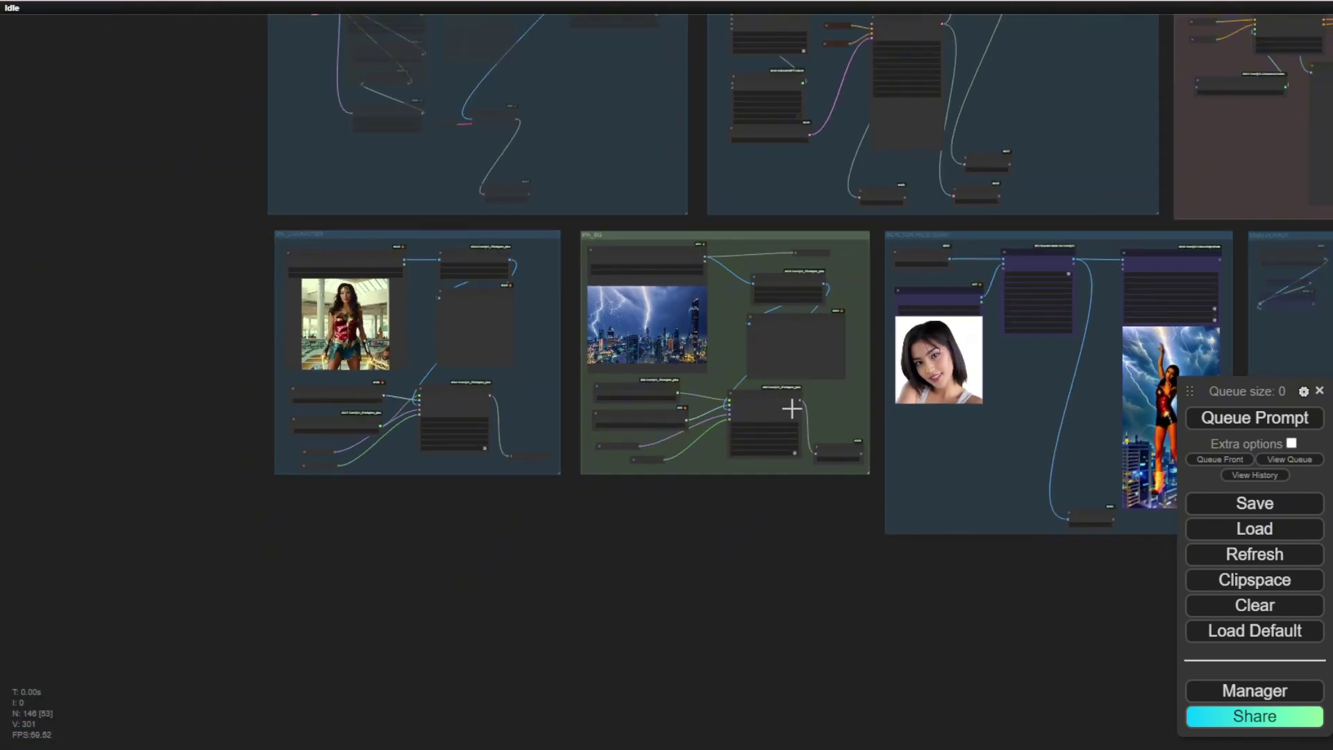
Review how the character and background turned out in the face swap group's output video
left_click_drag(837, 536, 95, 479)
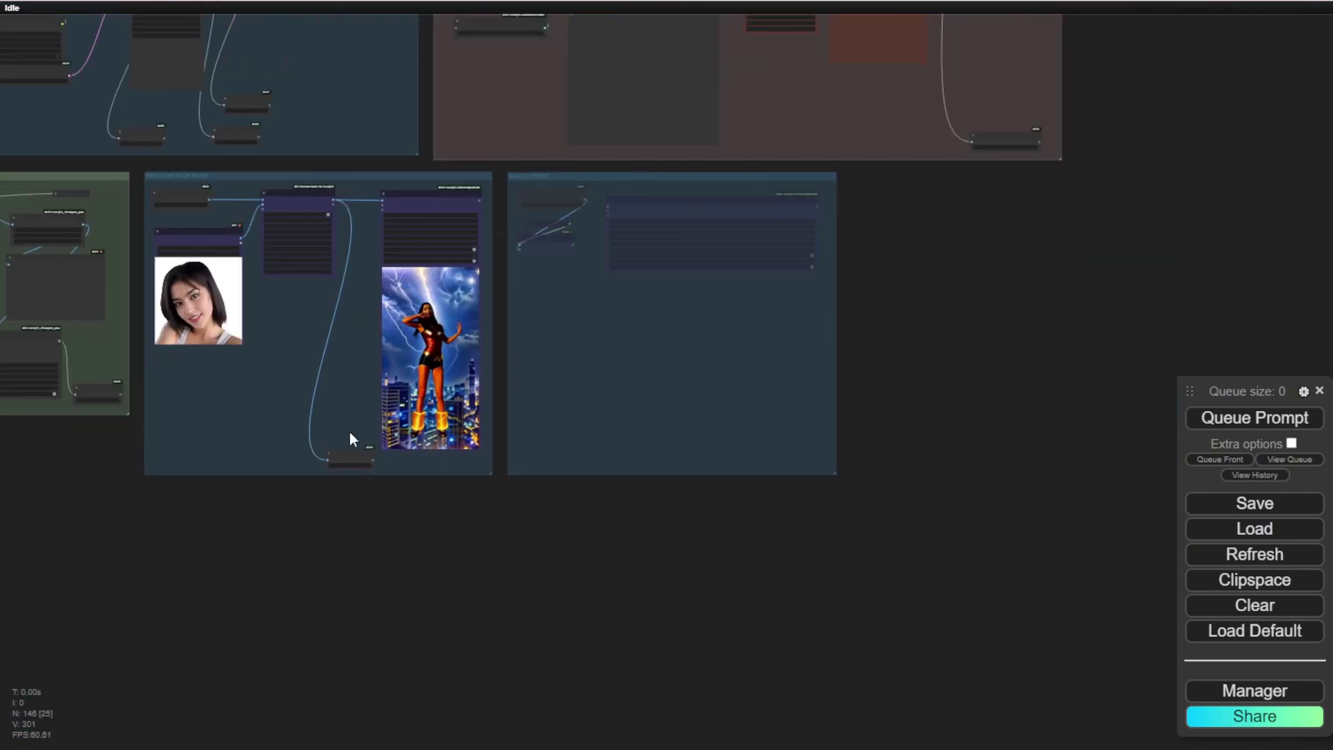
scroll(442, 430, "up", 8)
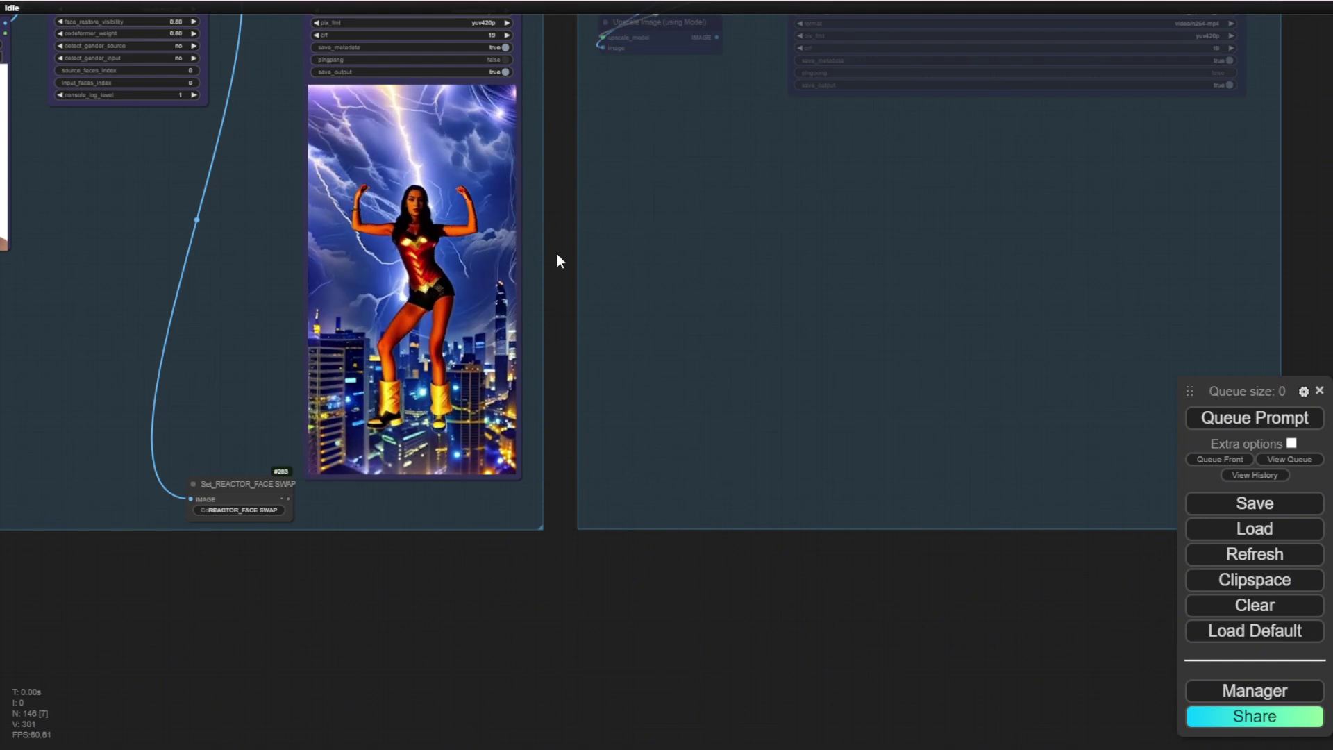
left_click_drag(556, 254, 562, 332)
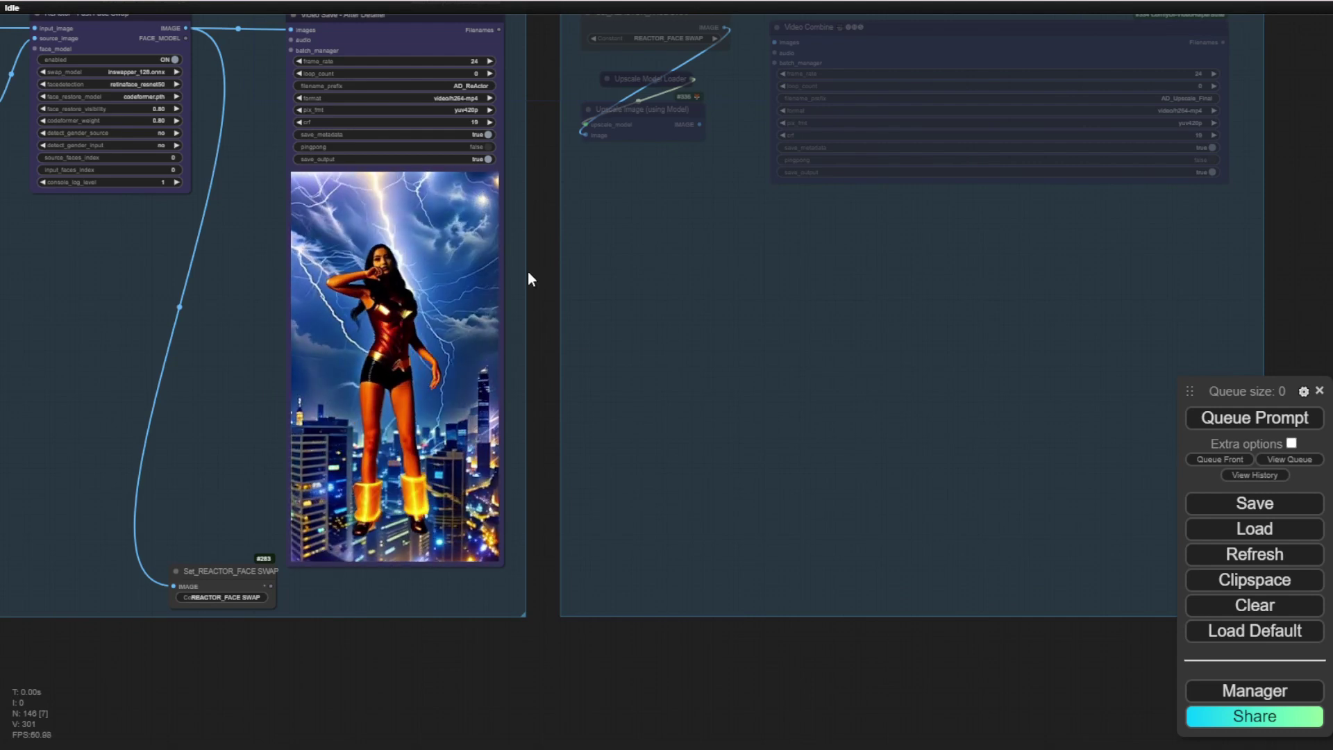
scroll(374, 580, "down", 10)
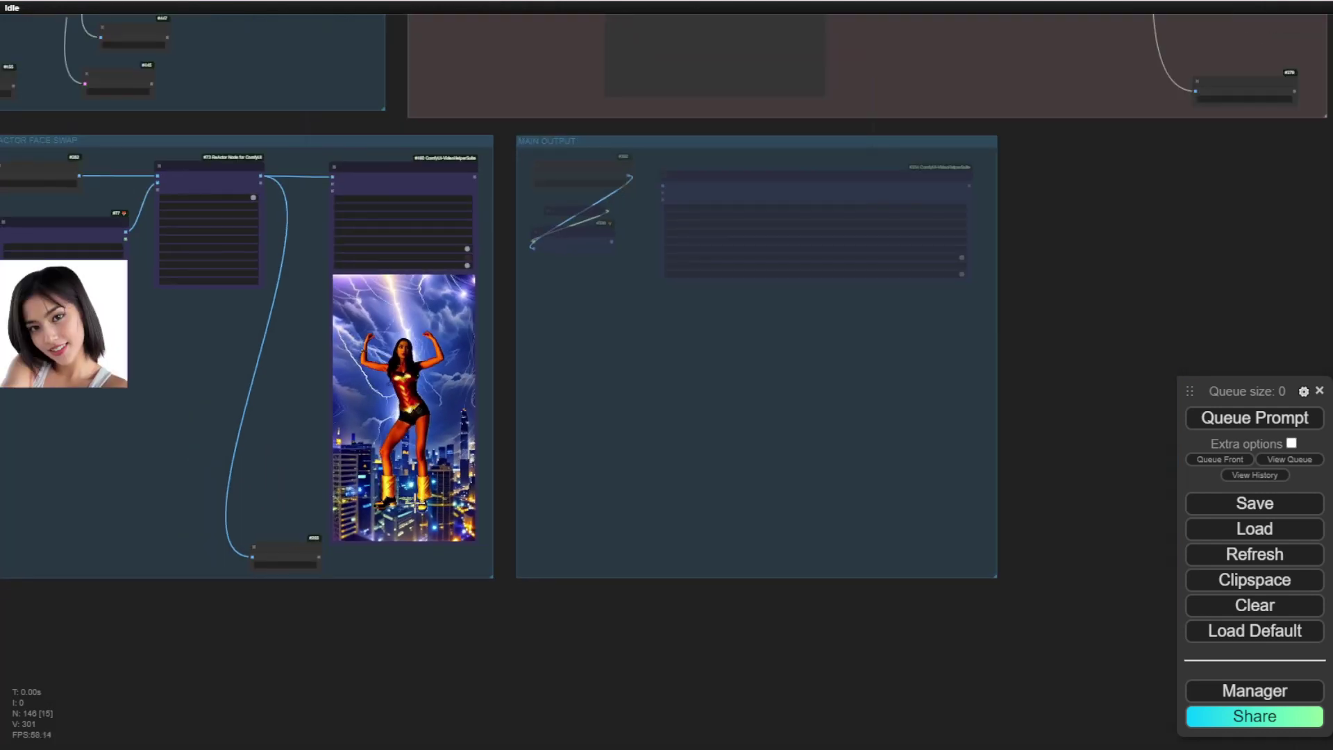
Expand the Set_IMG_IPA_BG node and move it toward the IPA_BG group's right edge, and shift Prepare Image For Clip Vision slightly left
scroll(484, 535, "up", 15)
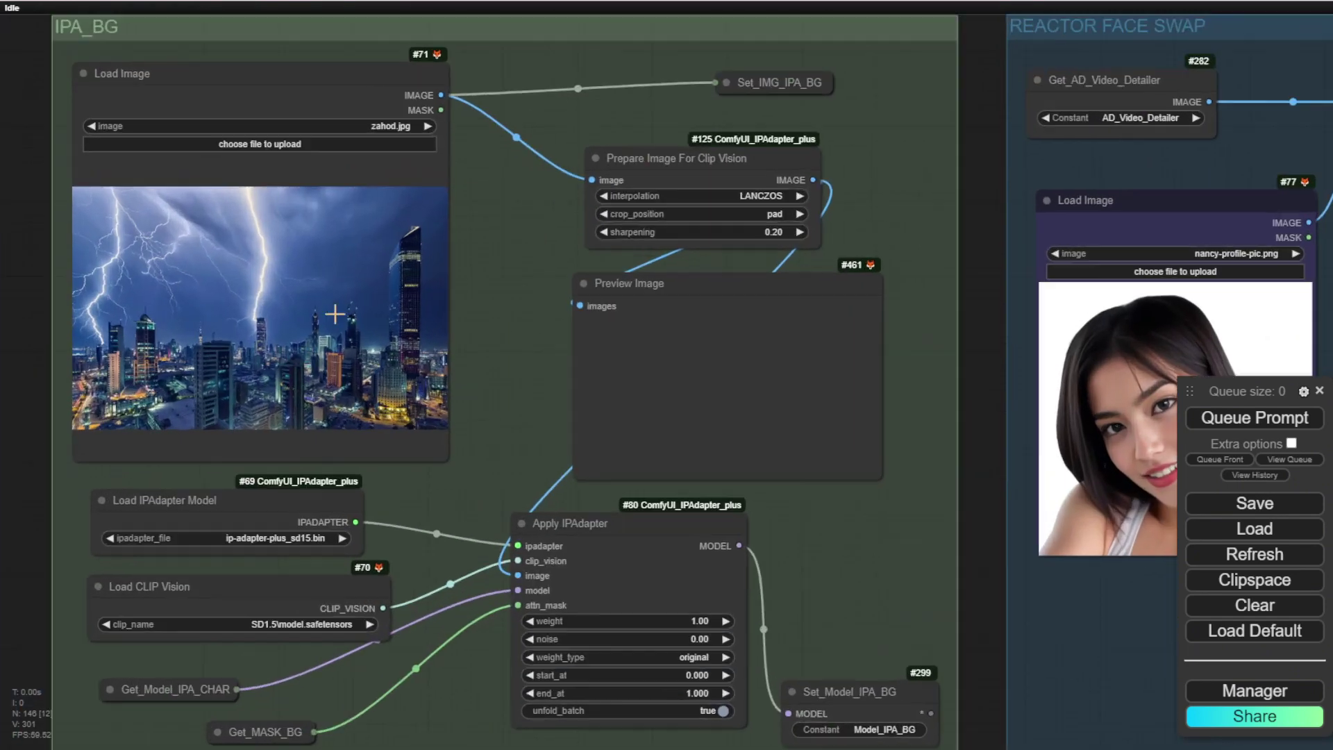
scroll(311, 275, "up", 2)
left_click_drag(547, 142, 574, 300)
left_click_drag(160, 192, 165, 187)
left_click_drag(623, 170, 508, 184)
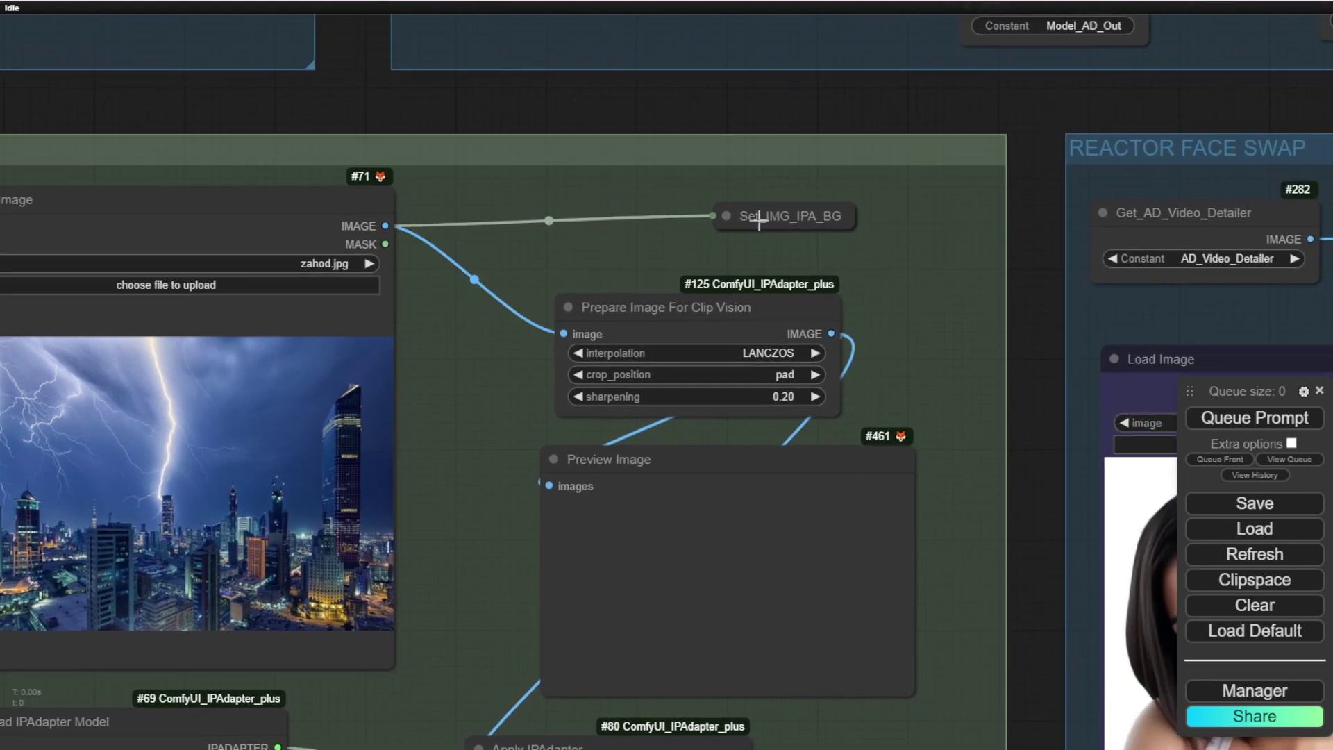
left_click(726, 215)
left_click_drag(781, 218, 872, 209)
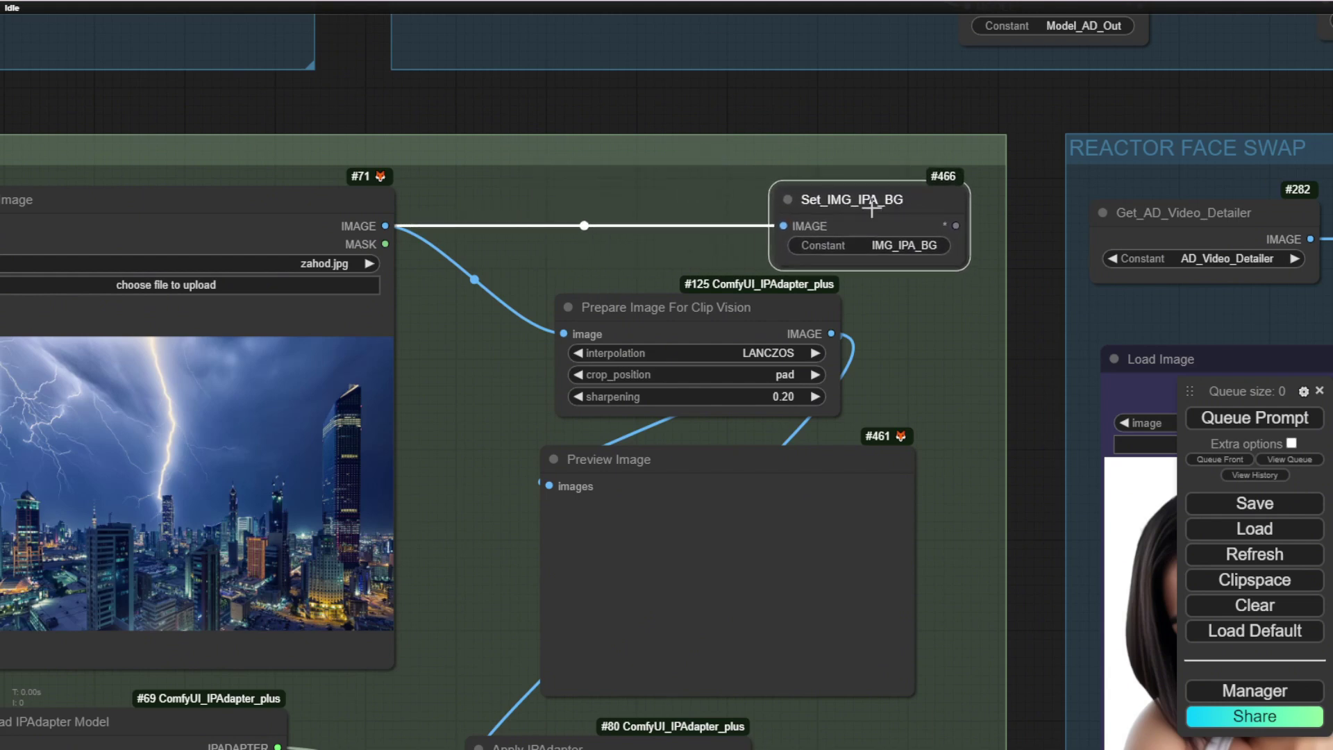
left_click_drag(725, 306, 695, 309)
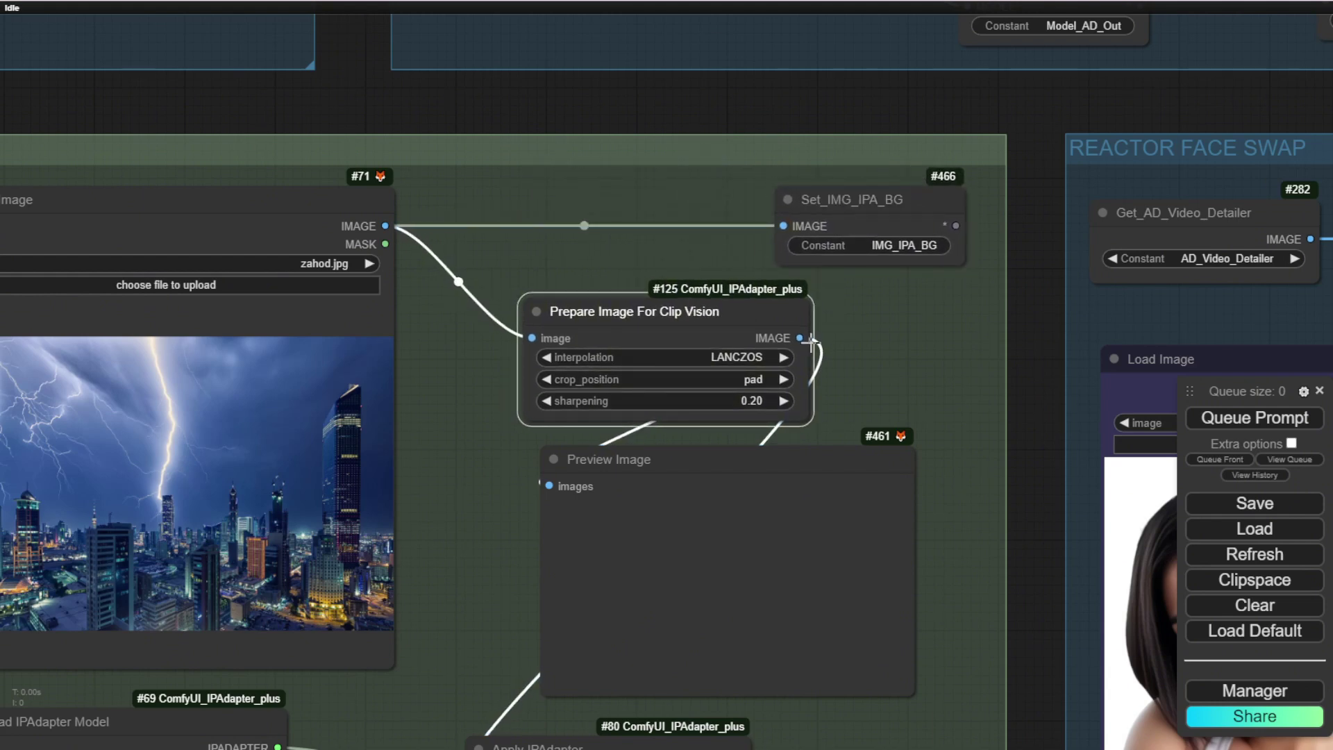
mouse_move(824, 453)
left_mouse_down()
mouse_move(791, 455)
mouse_move(806, 455)
left_mouse_up()
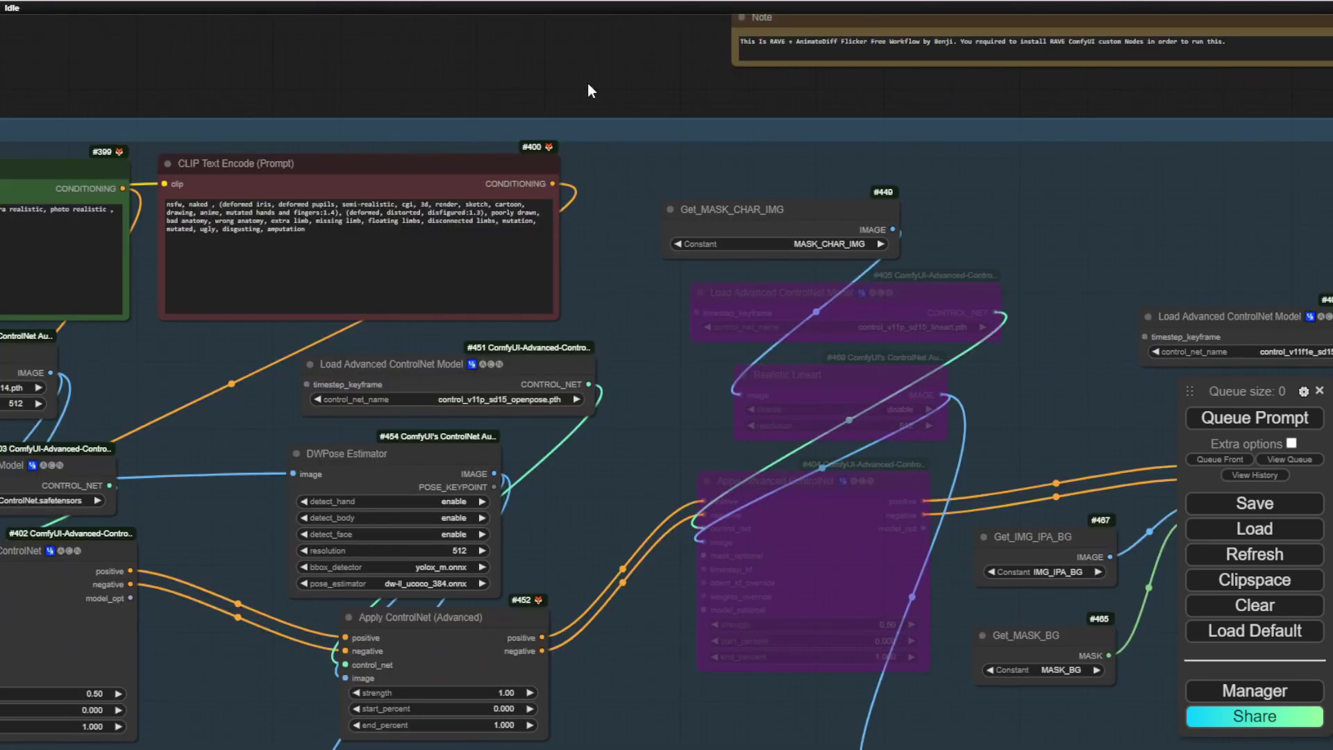
Choose control_v11f1e_sd15_tile_fp16.safetensors as the model in the last Load Advanced ControlNet Model node before the Set_Cond nodes
left_click_drag(1100, 268, 627, 155)
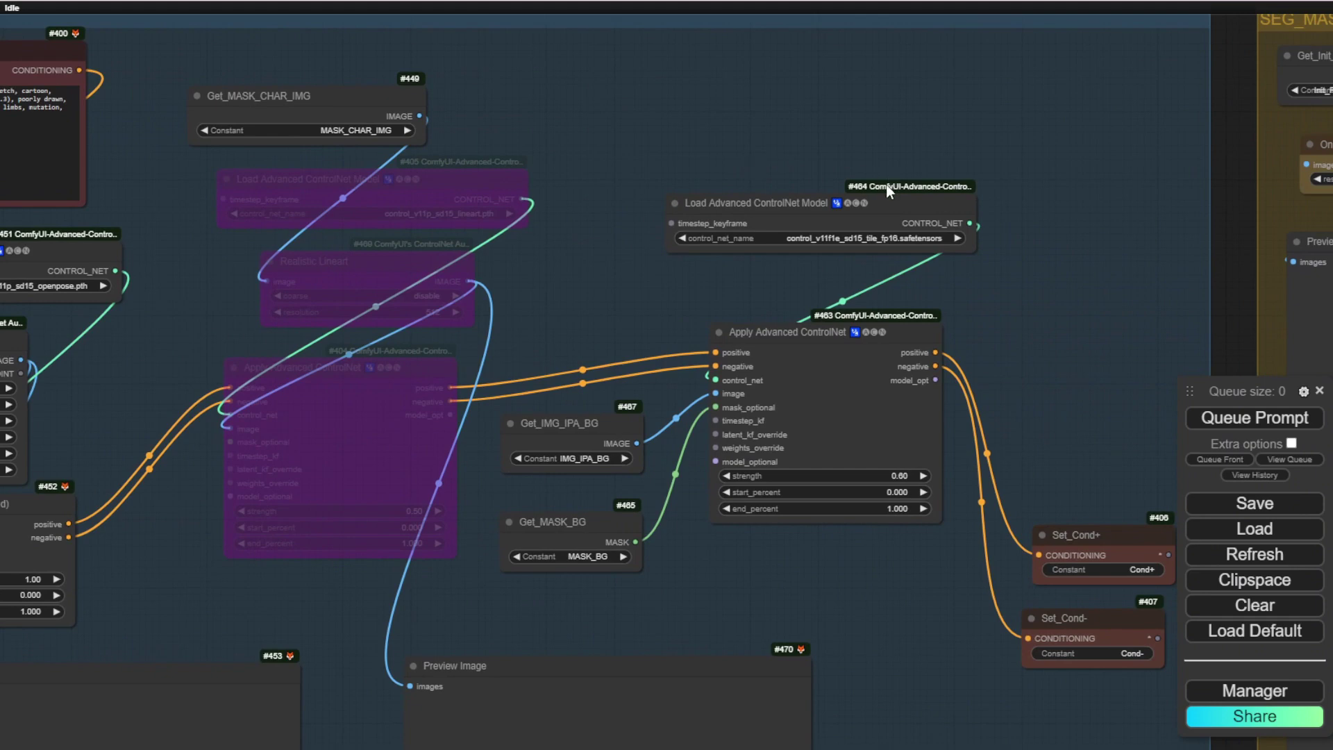
scroll(1028, 227, "up", 3)
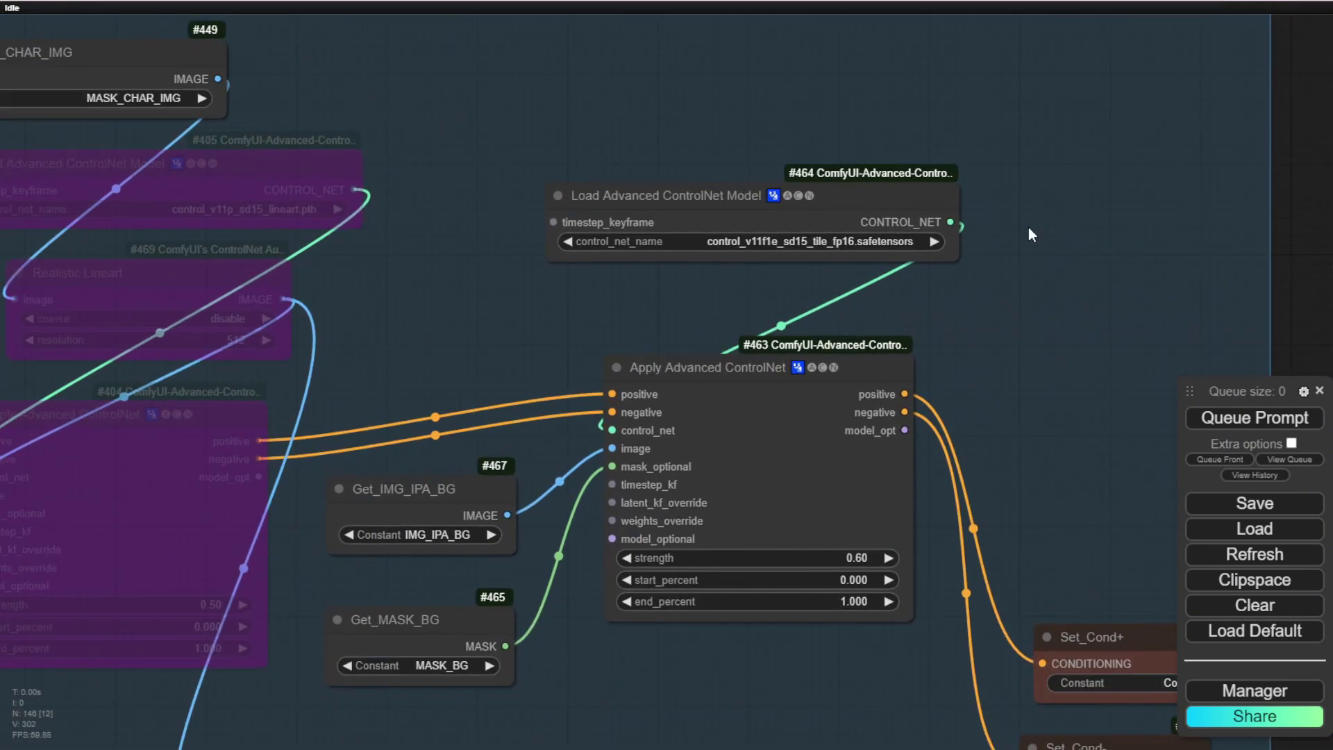
left_click(824, 242)
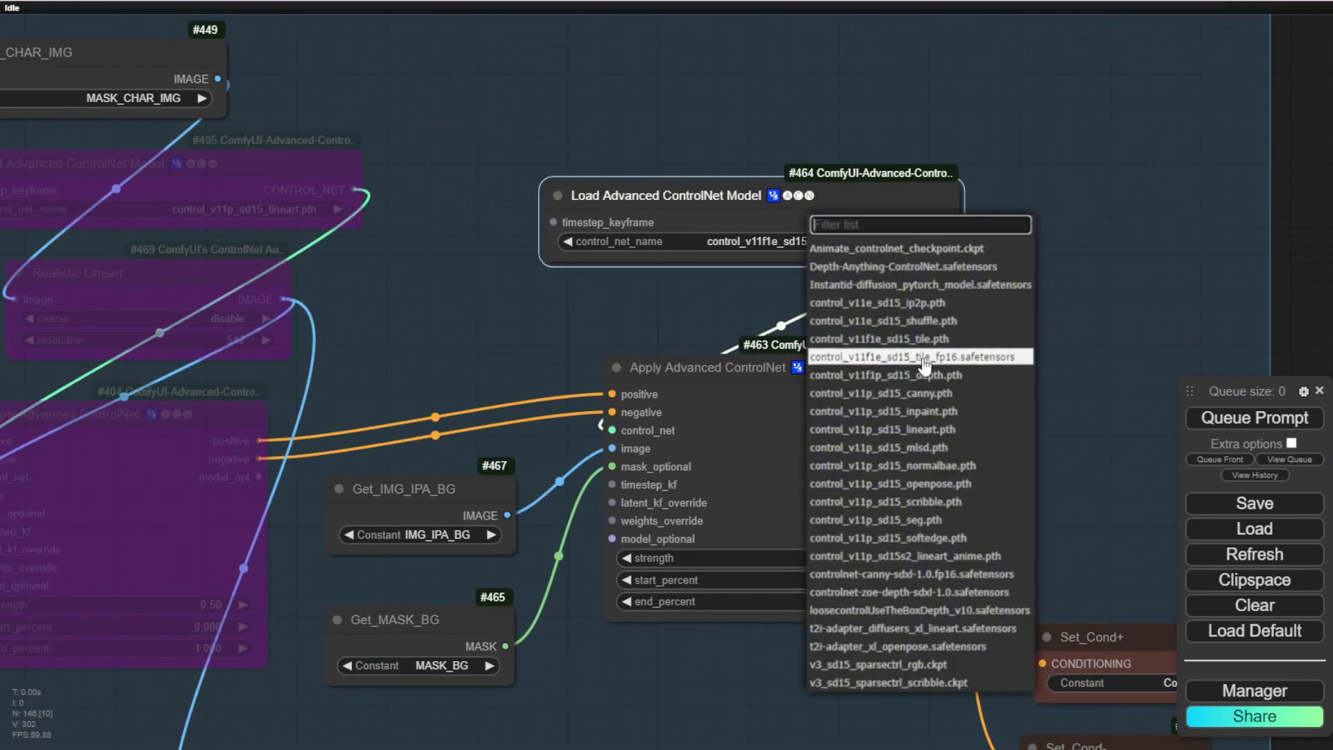
left_click(906, 358)
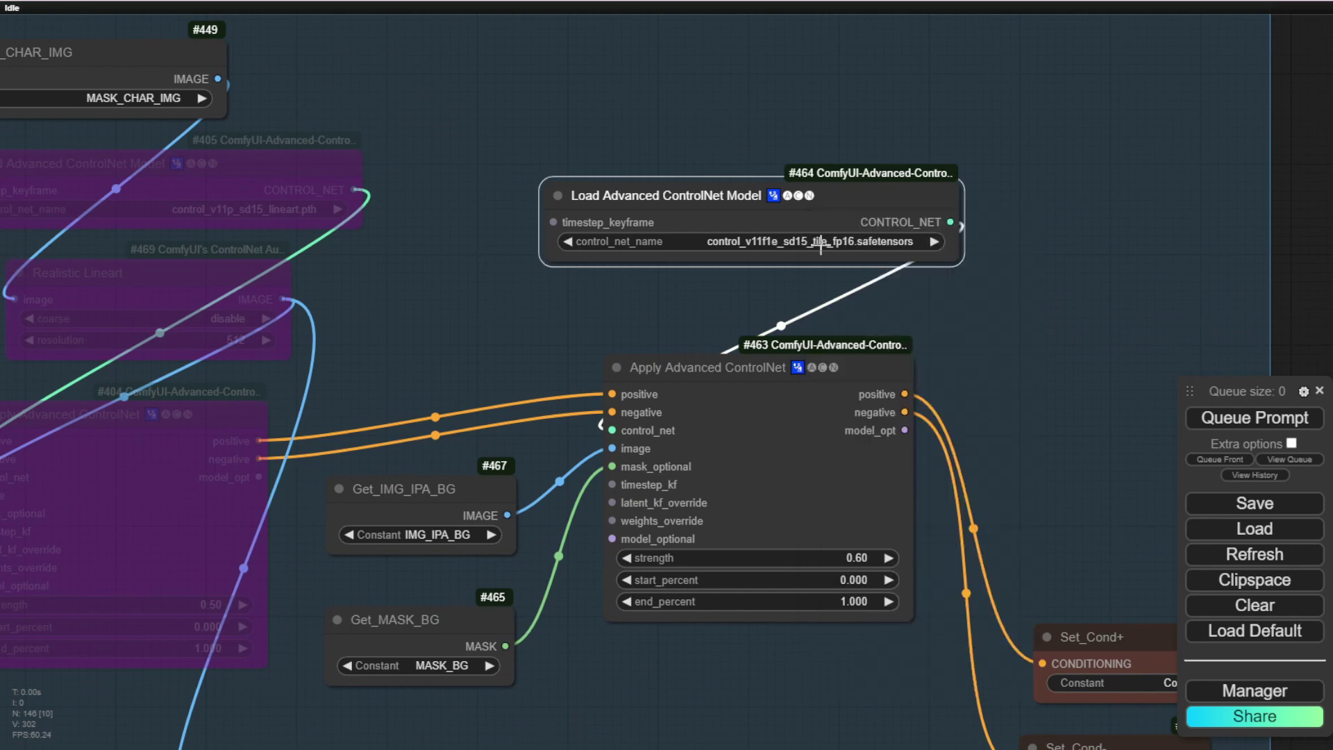
Move the Get_IMG_IPA_BG and Get_MASK_BG nodes that feed the tile Apply Advanced ControlNet node slightly upward
left_click_drag(954, 309, 1031, 73)
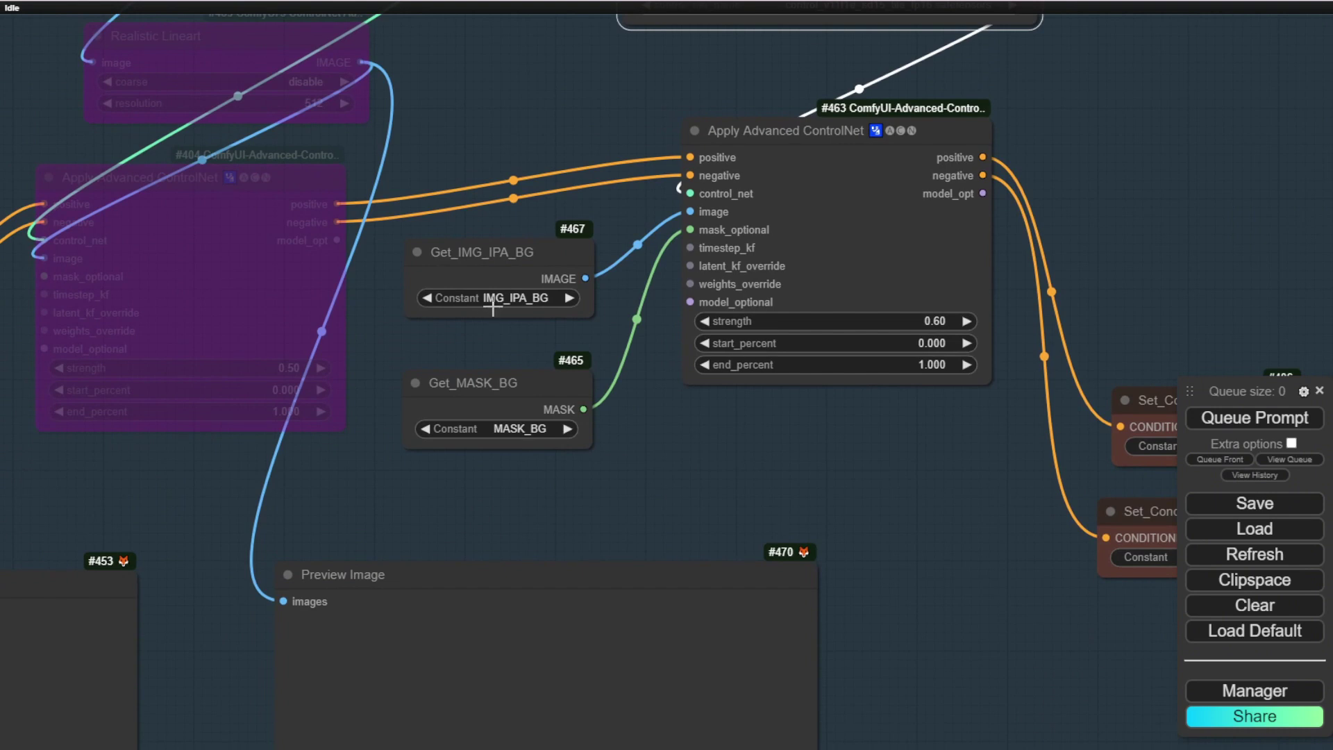
mouse_move(503, 257)
left_mouse_down()
mouse_move(528, 278)
mouse_move(492, 249)
left_mouse_up()
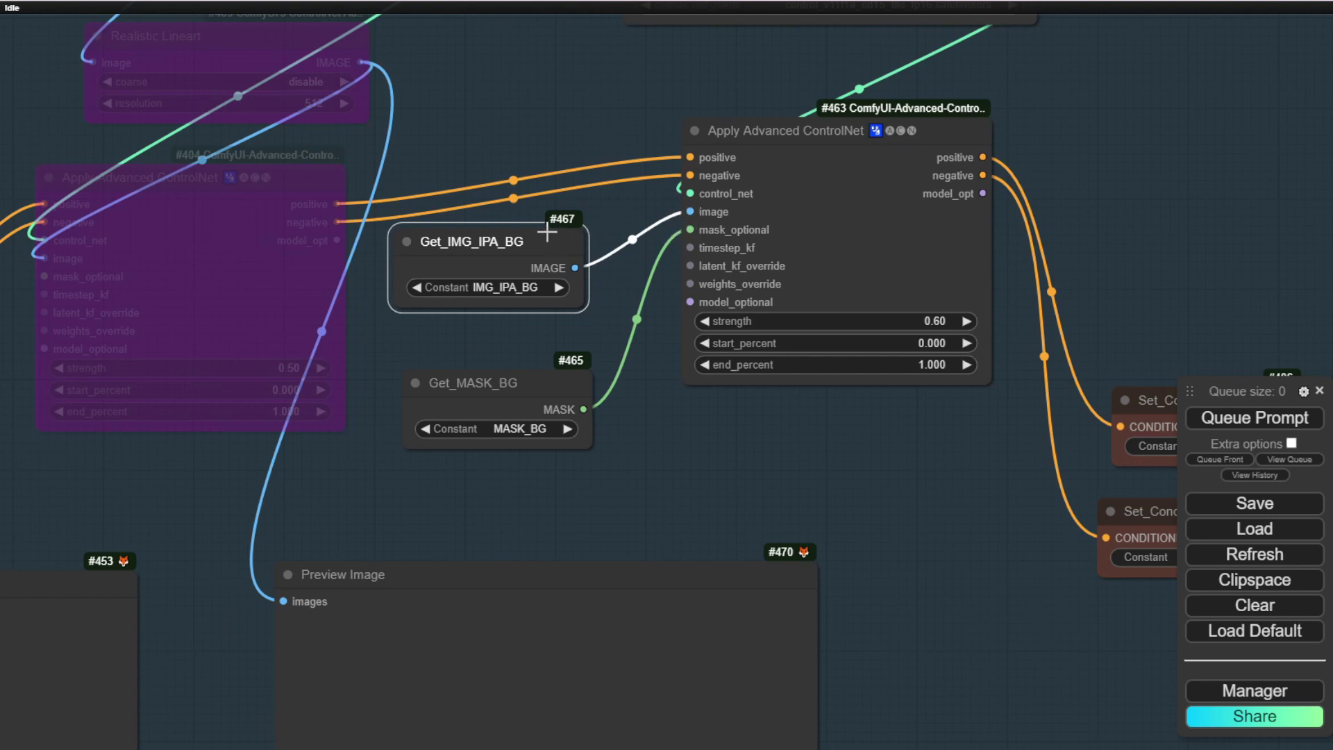
scroll(634, 409, "down", 2)
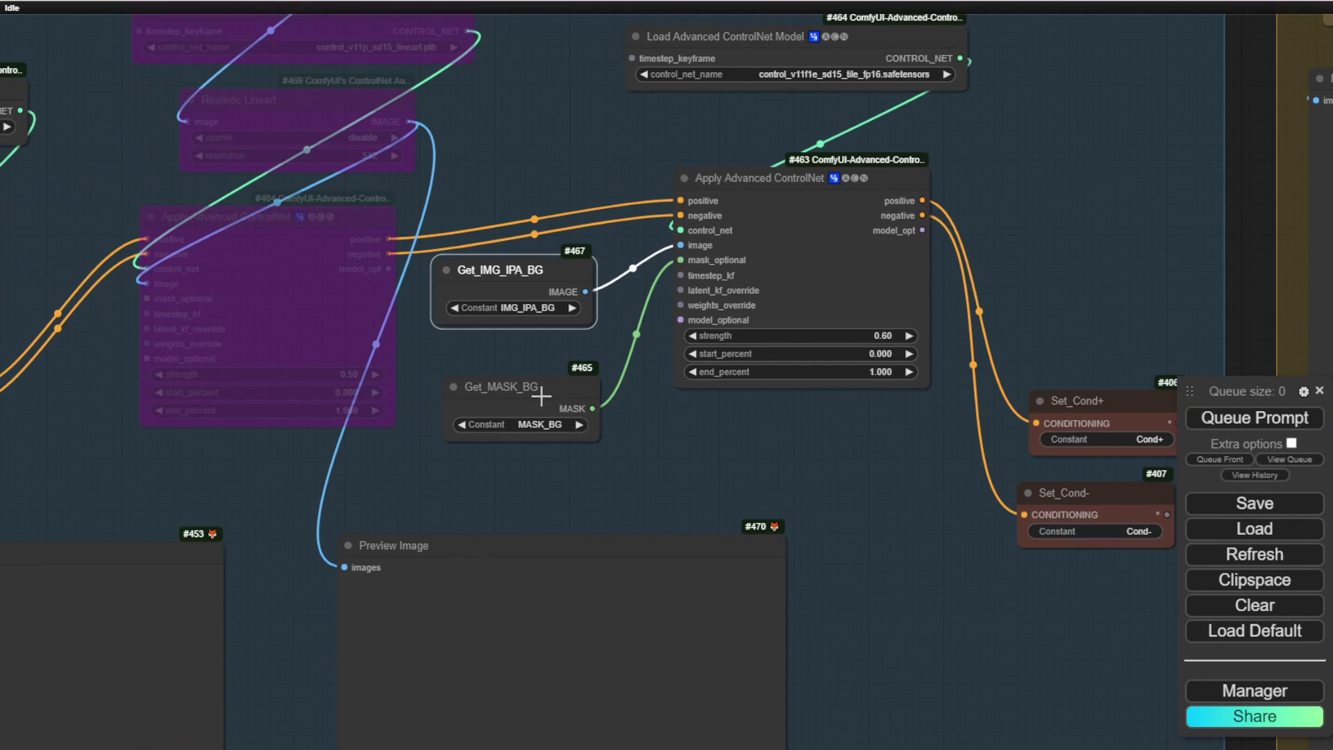
left_click_drag(541, 395, 546, 376)
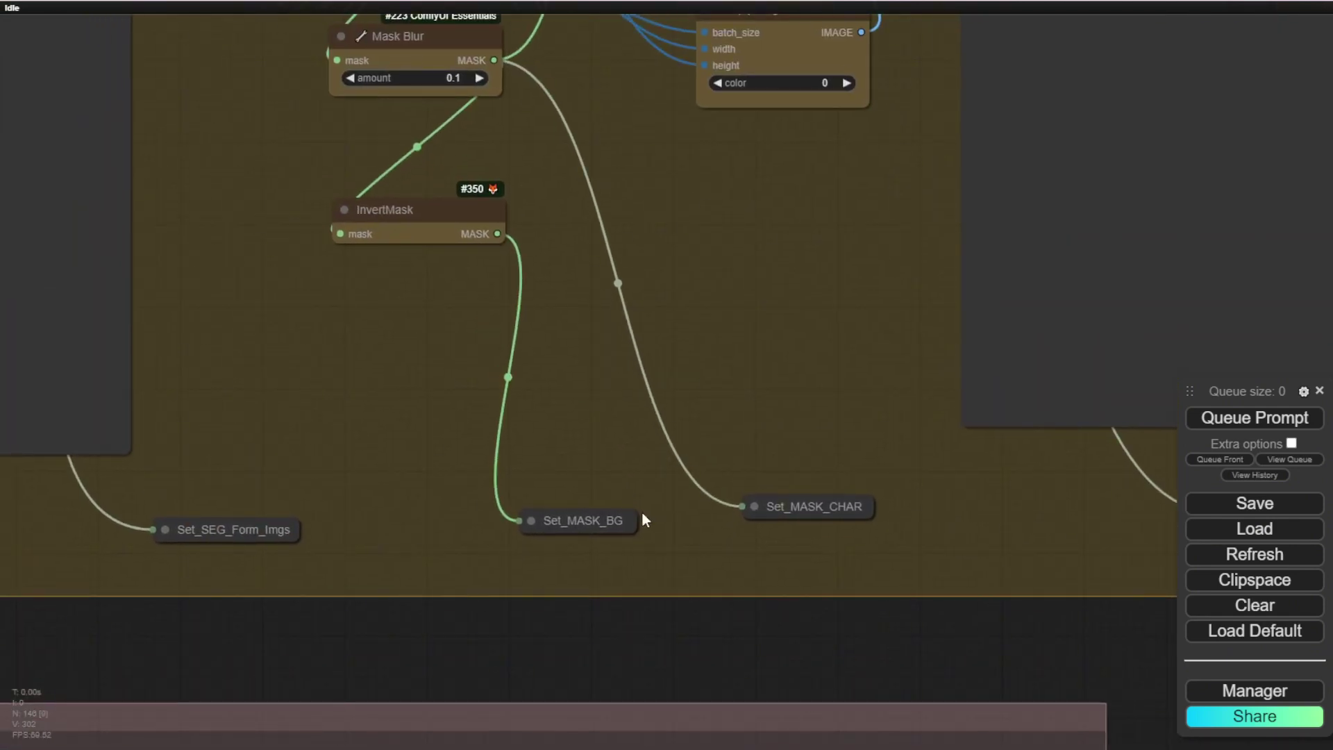
In the SEG_MASK group, move Set_MASK_BG up toward InvertMask and expand it, and collapse the Get_Init_Resize_Images node
left_click_drag(561, 514, 544, 425)
left_click(520, 437)
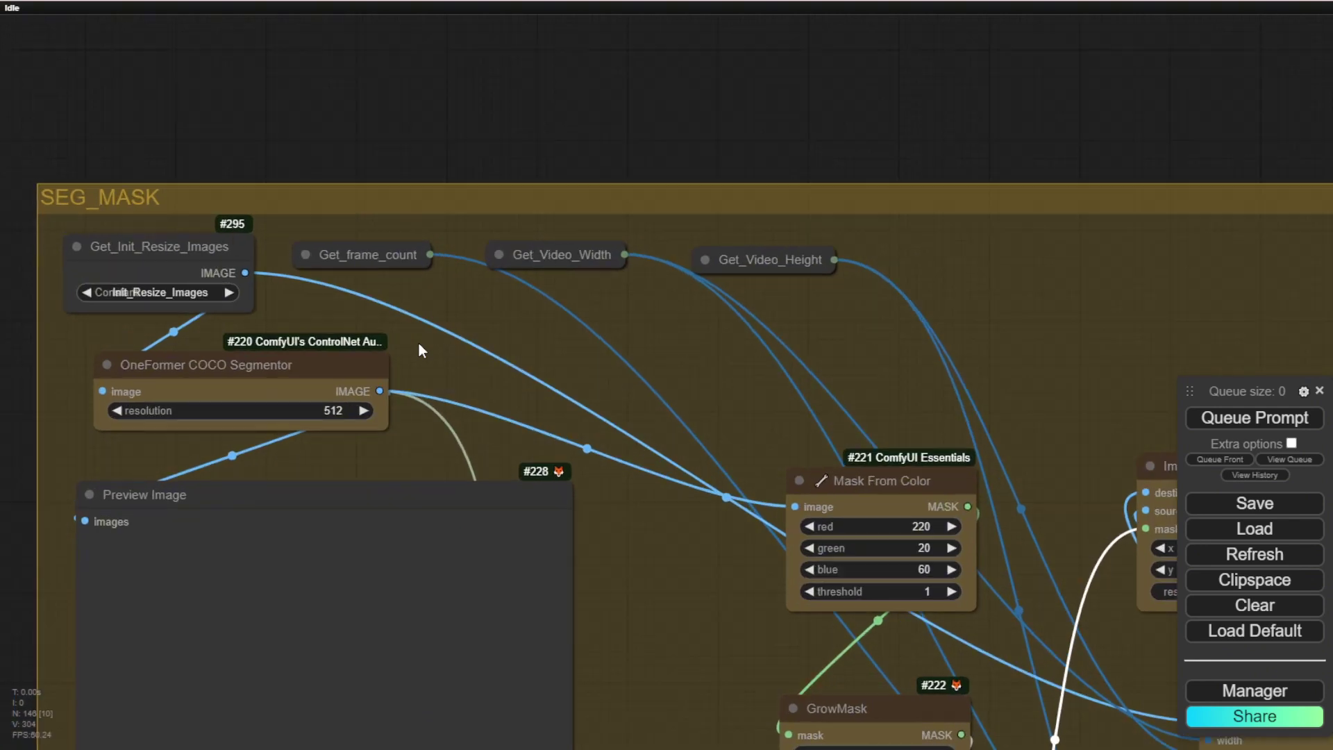
scroll(416, 344, "up", 2)
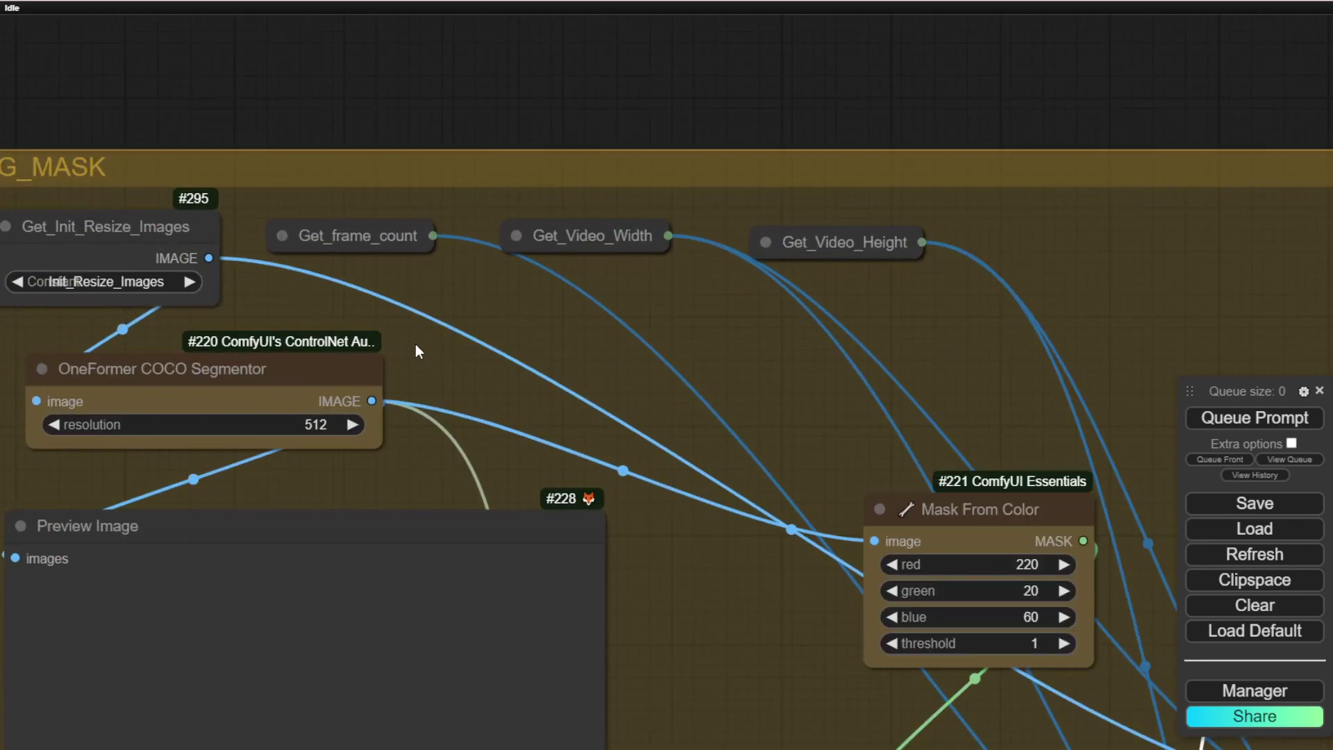
left_click_drag(384, 333, 444, 311)
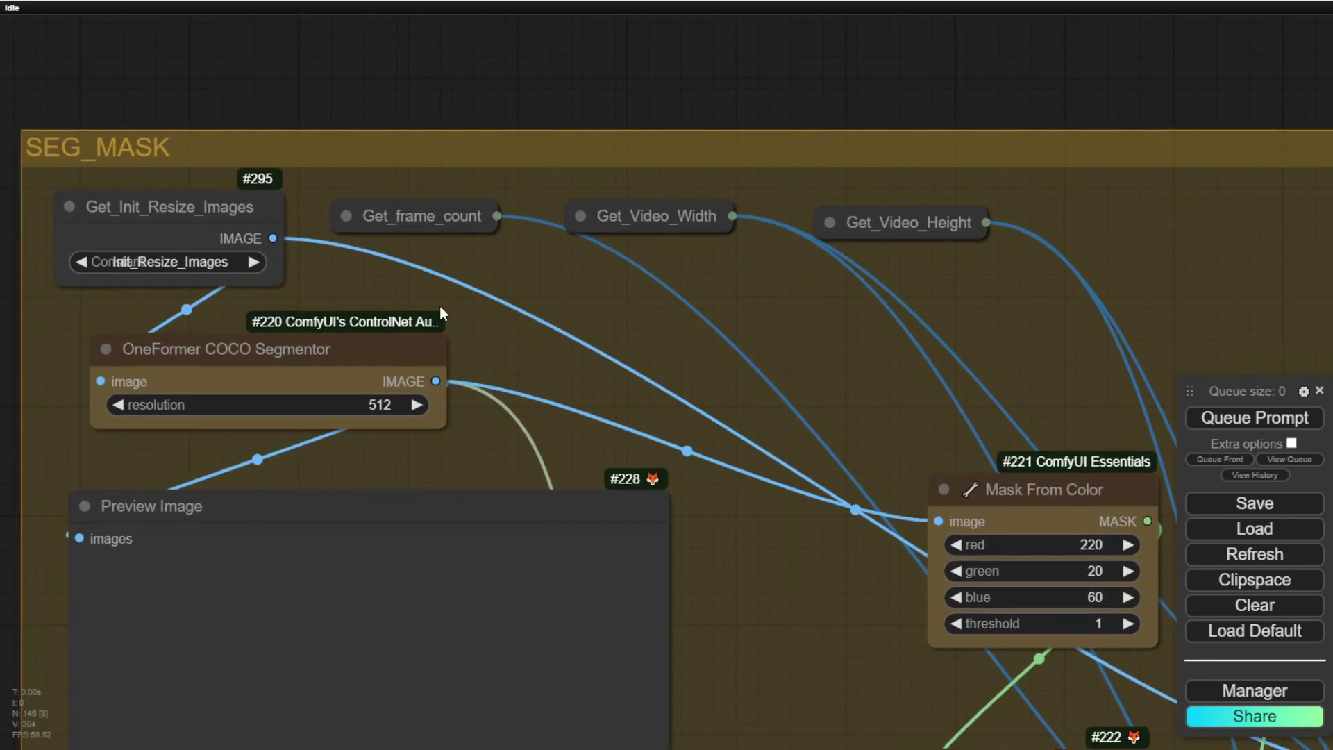
left_click(61, 207)
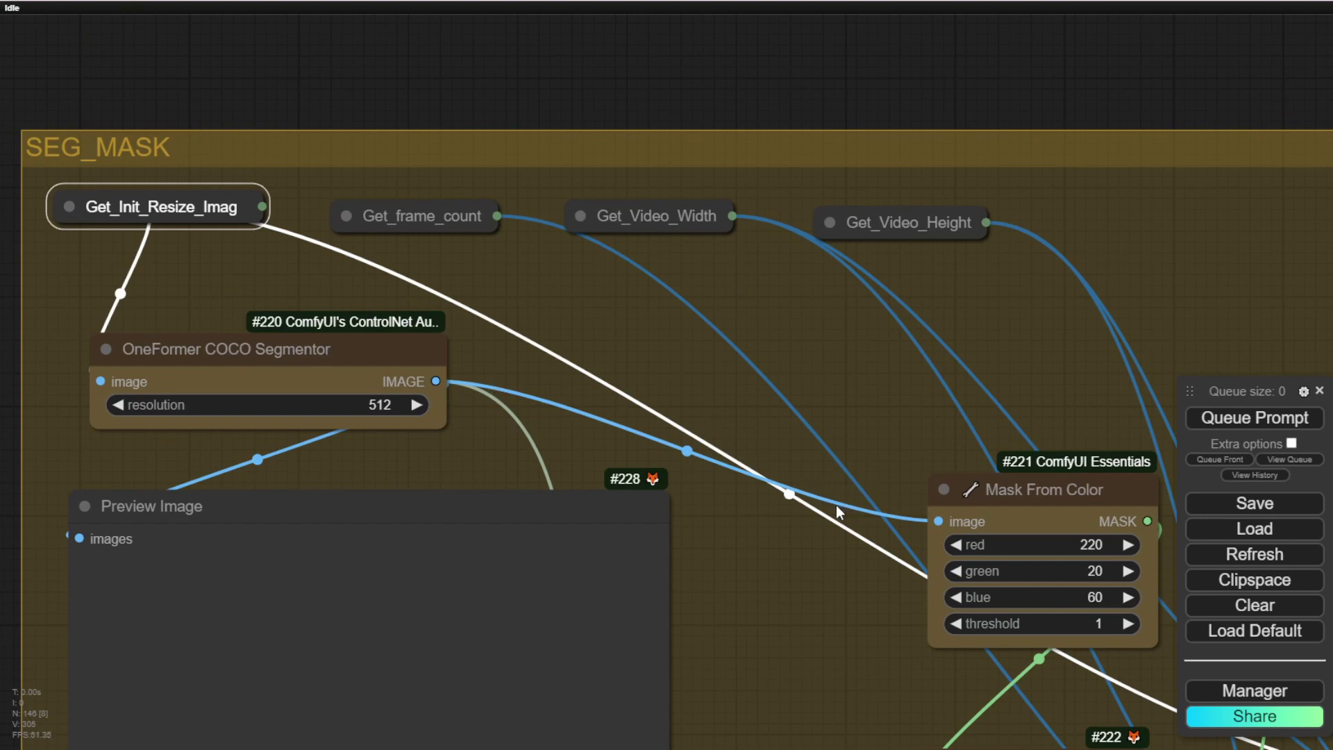
Move the Get_Int_Latent node clear of the Context Options Looped Uniform node to the free space below it in the AnimateDiff group
left_click_drag(878, 449, 813, 364)
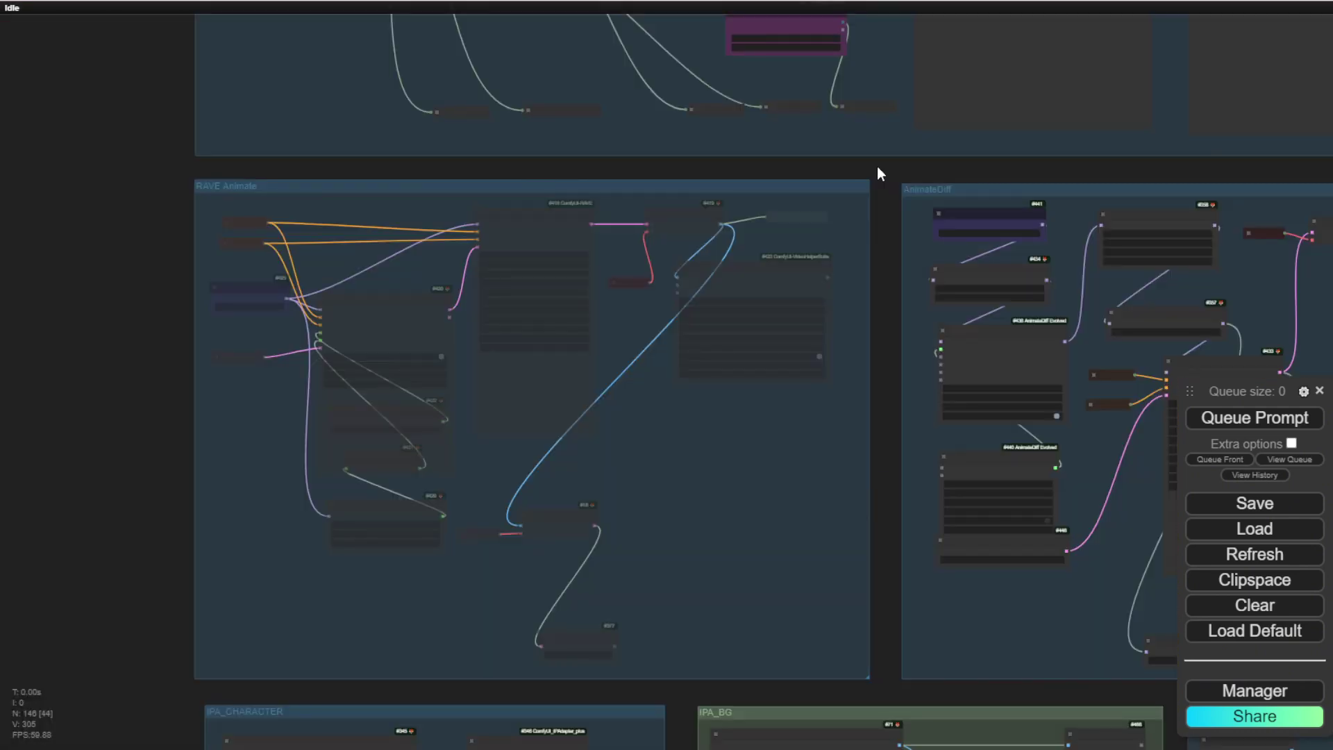
scroll(917, 523, "up", 8)
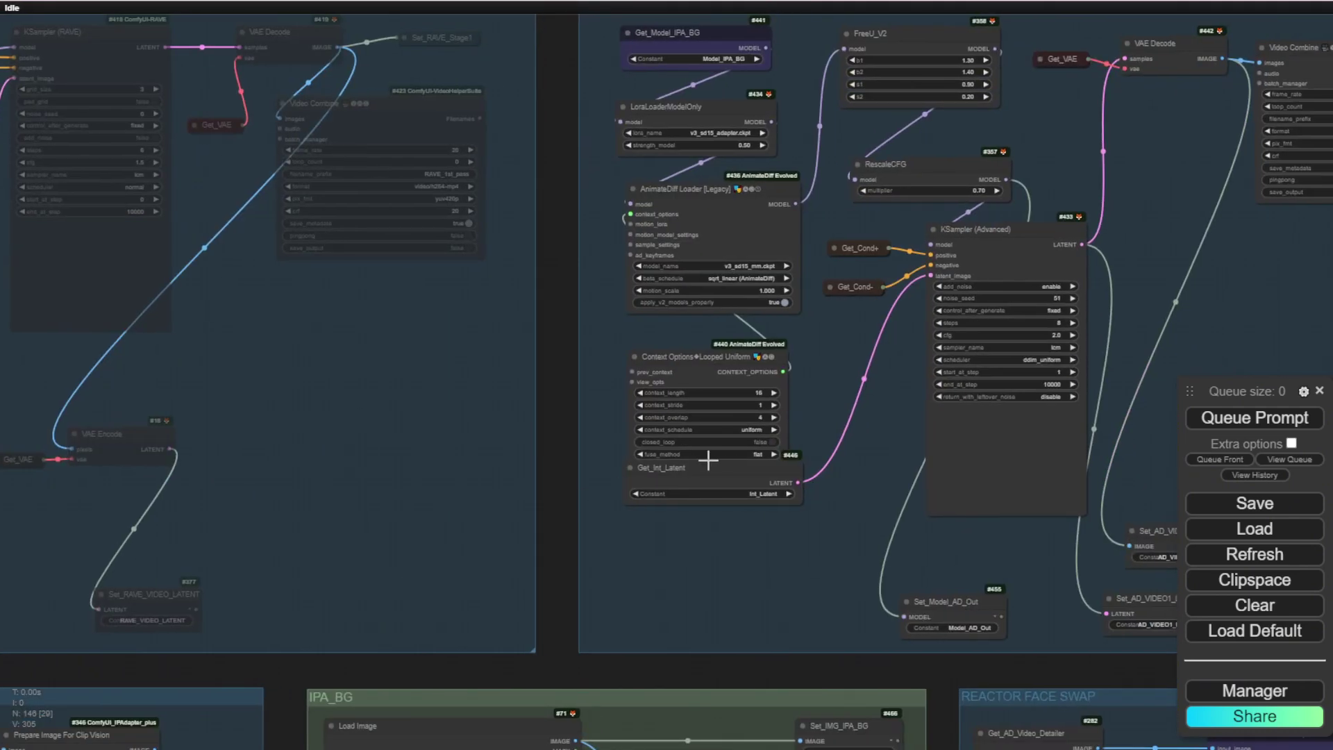
left_click_drag(708, 460, 733, 546)
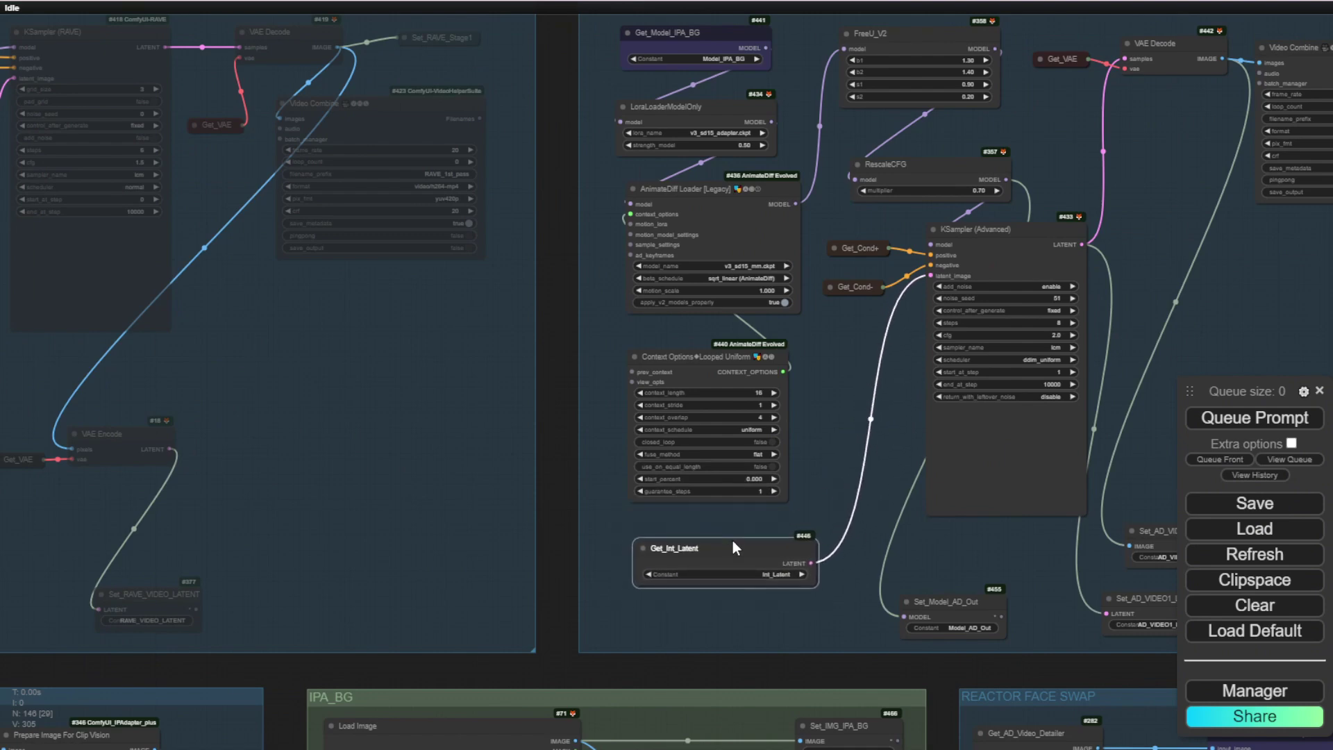
scroll(731, 540, "up", 5)
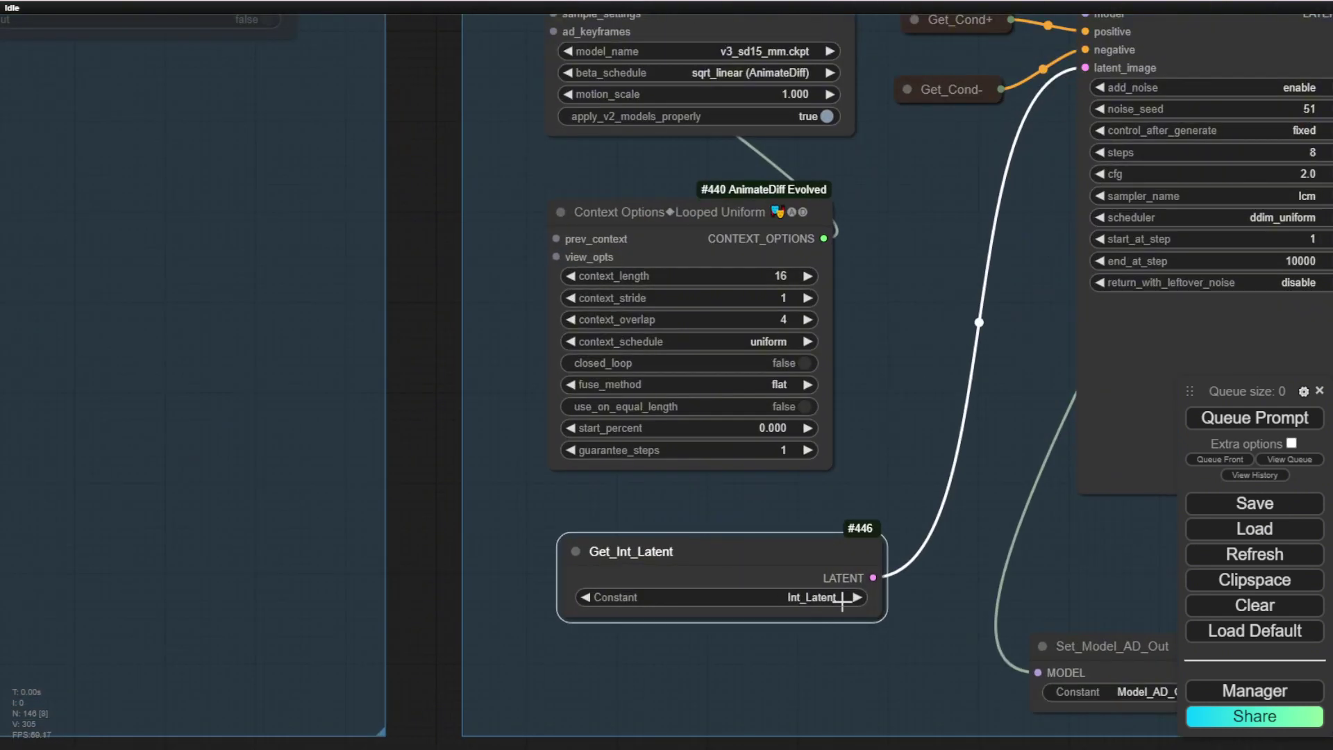
Move the Set_RAVE_VIDEO_LATENT node right, to the RAVE Animate group's edge beside the AnimateDiff group
scroll(545, 585, "down", 3)
left_click_drag(469, 595, 740, 524)
left_click_drag(246, 550, 645, 483)
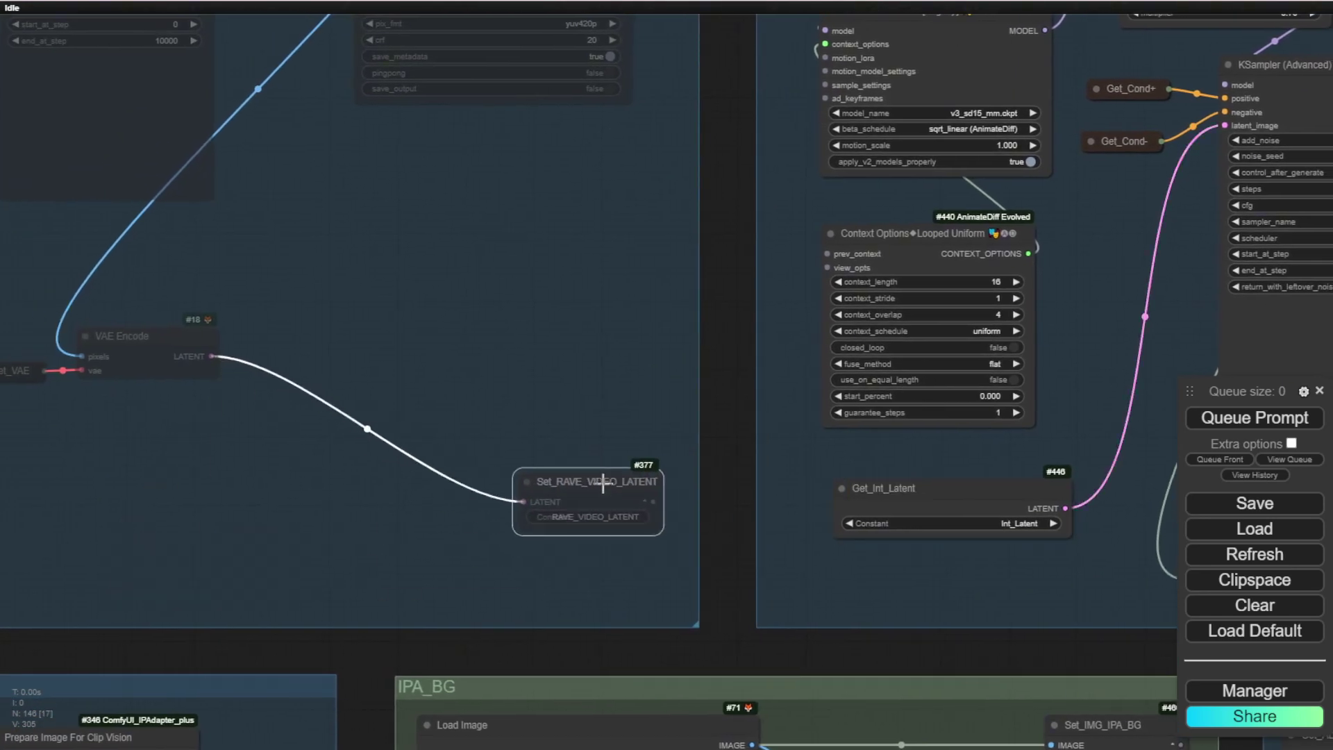
Move the Set_RAVE_VIDEO_LATENT node back below VAE Encode in the RAVE Animate group and nudge the Get_Int_Latent node slightly down
left_click_drag(653, 531, 730, 541)
left_click_drag(653, 486, 195, 541)
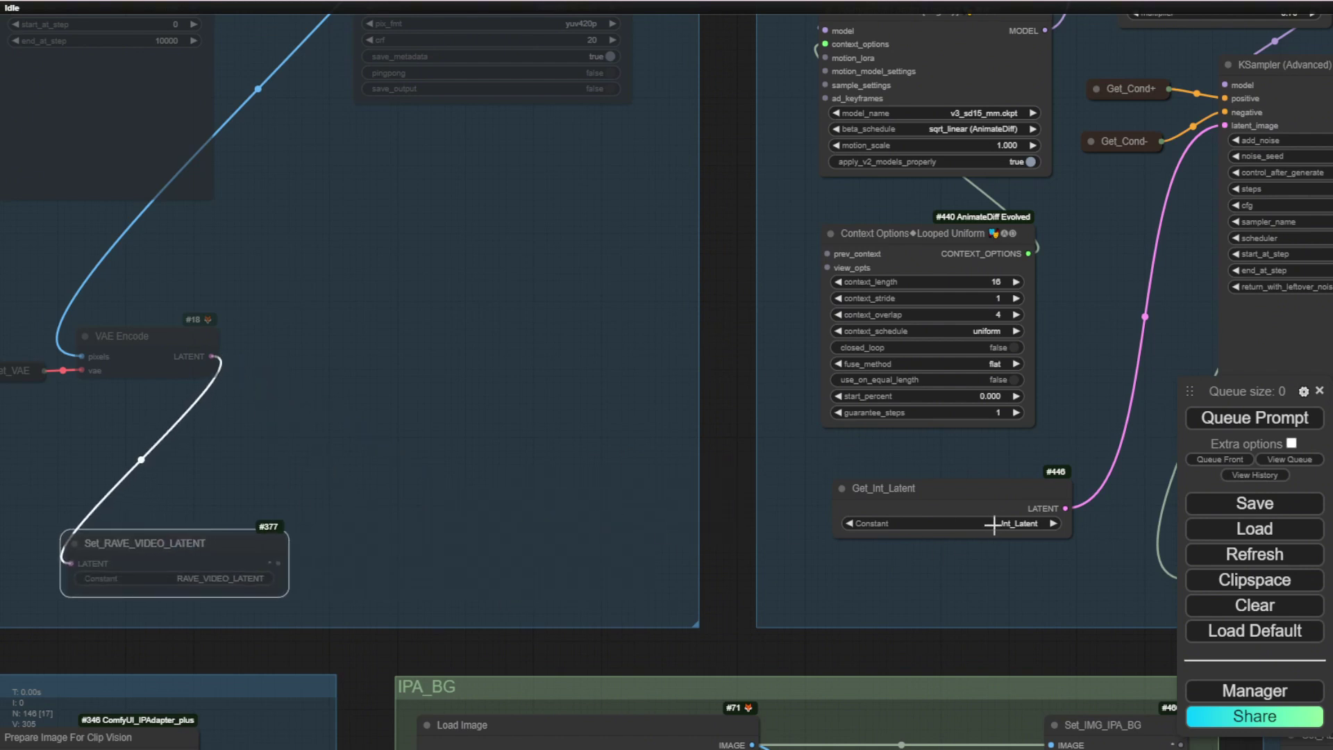
left_click_drag(919, 500, 919, 511)
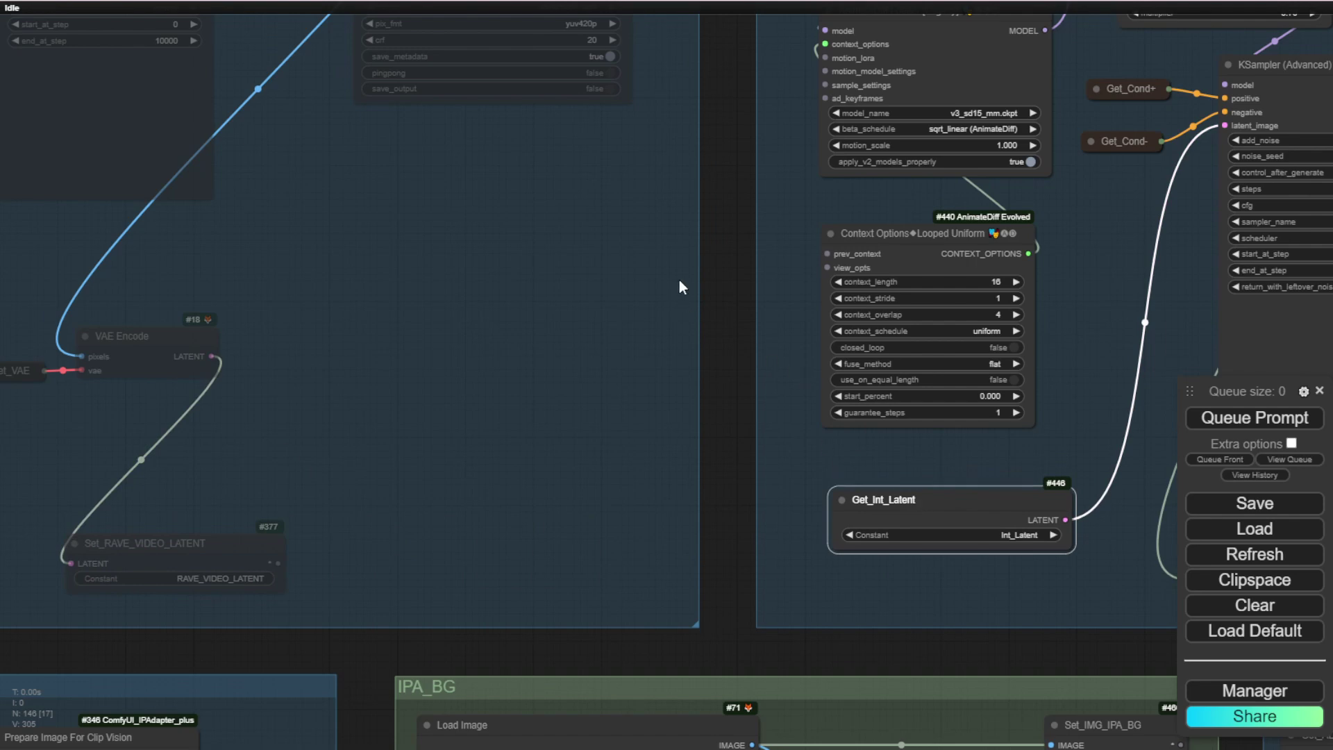
In the loader group, move the Set_Int_Latent node slightly up toward the VAE Encode node that feeds it
scroll(679, 281, "down", 3)
left_click_drag(715, 260, 777, 694)
left_click_drag(545, 356, 626, 584)
left_click_drag(579, 286, 544, 378)
scroll(576, 356, "up", 2)
scroll(576, 355, "up", 4)
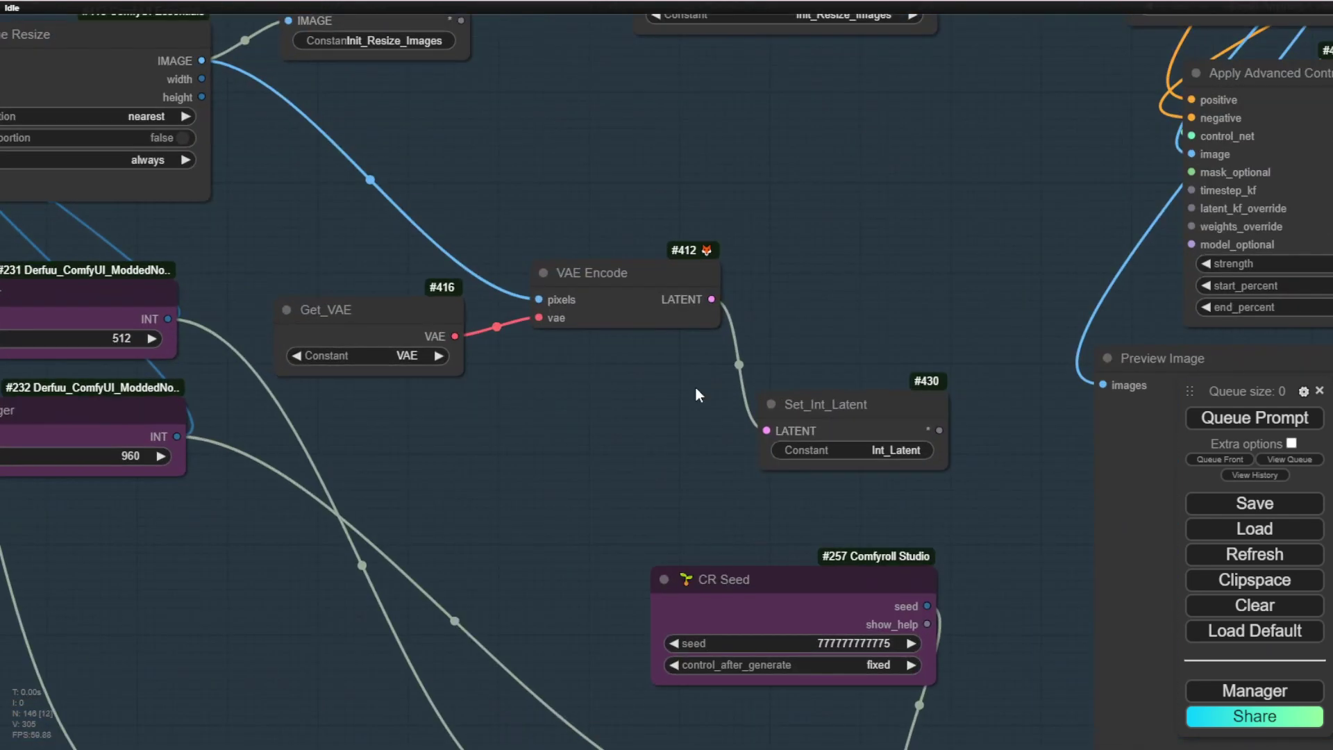
left_click_drag(857, 399, 864, 384)
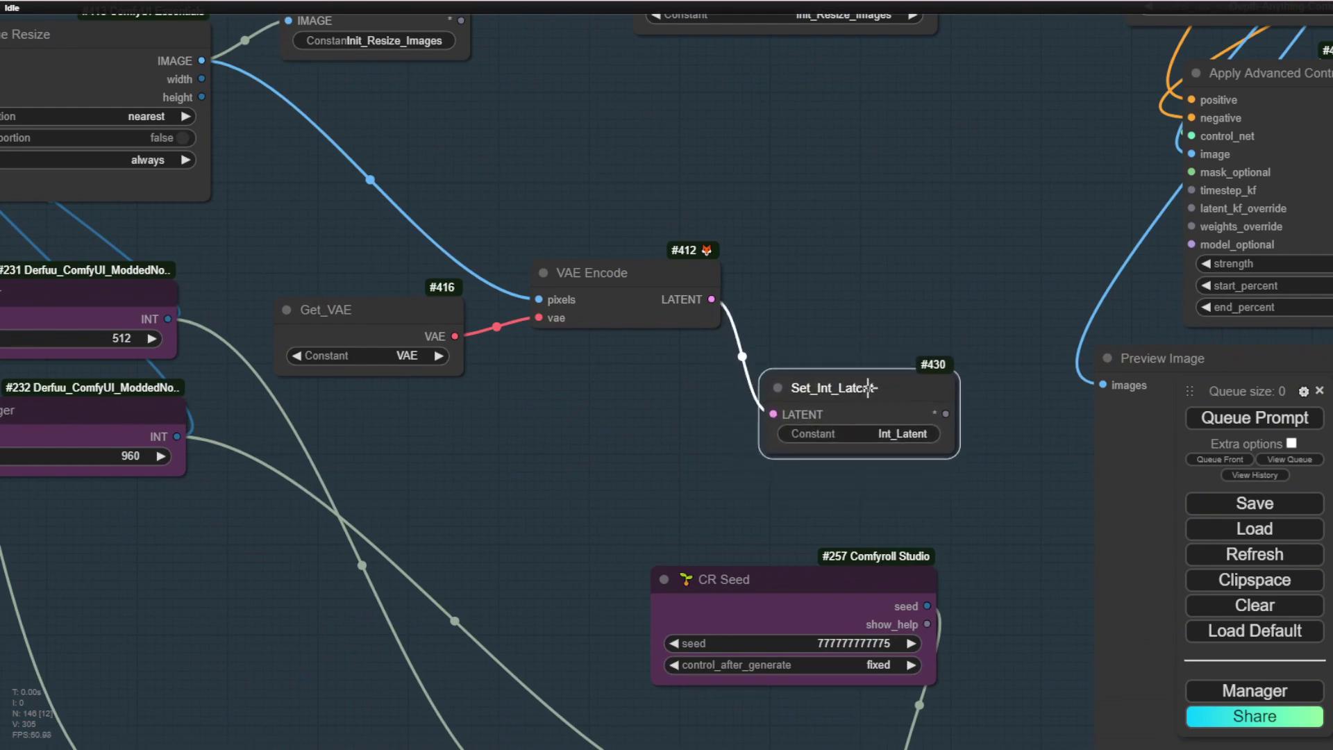
scroll(708, 446, "down", 5)
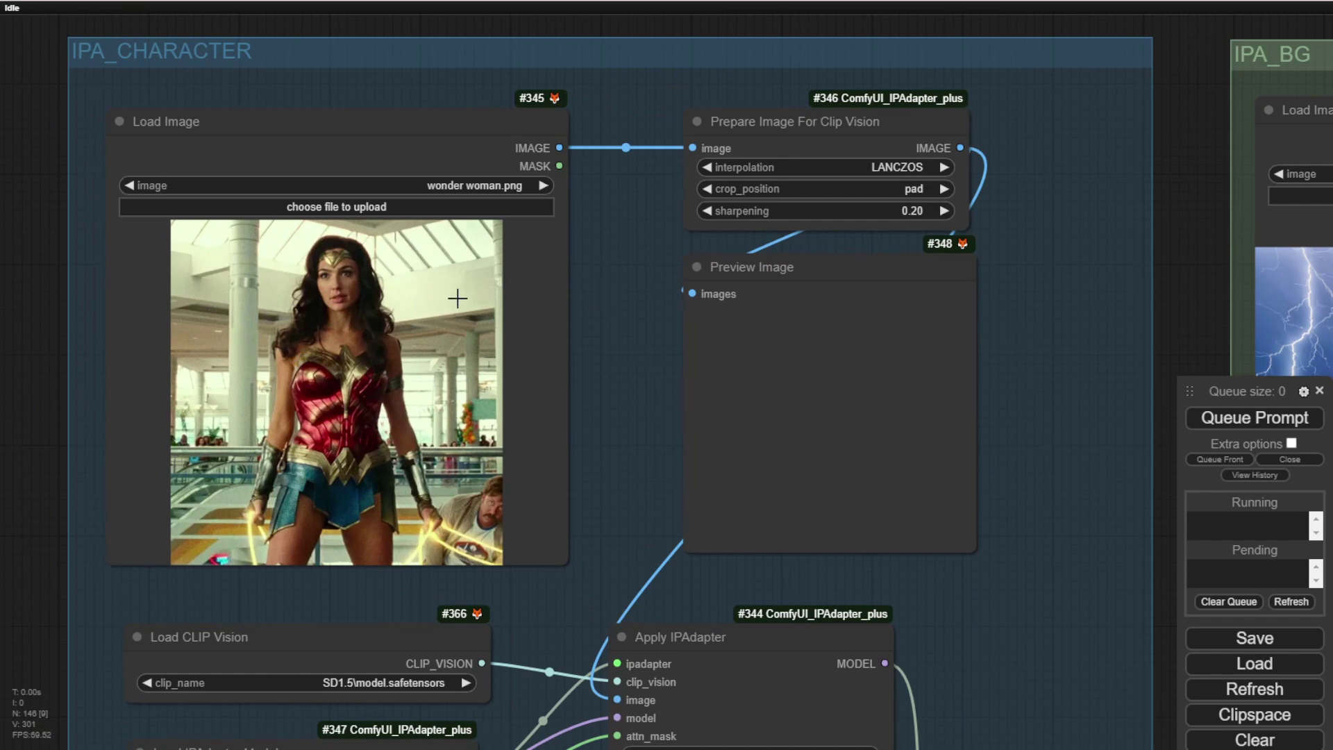
Examine the character image and Apply IPAdapter settings in the IPA_CHARACTER group, and the background image in the IPA_BG group
scroll(622, 451, "down", 1)
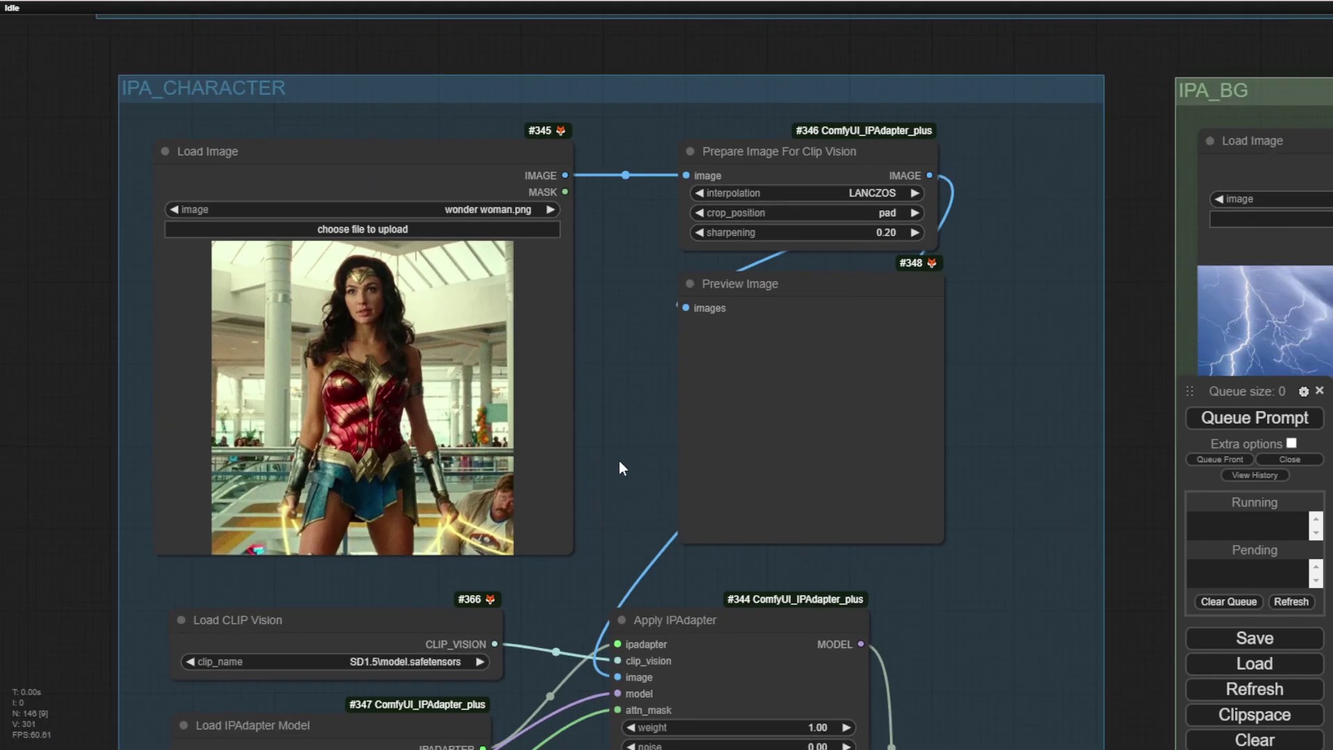
left_click_drag(619, 462, 605, 346)
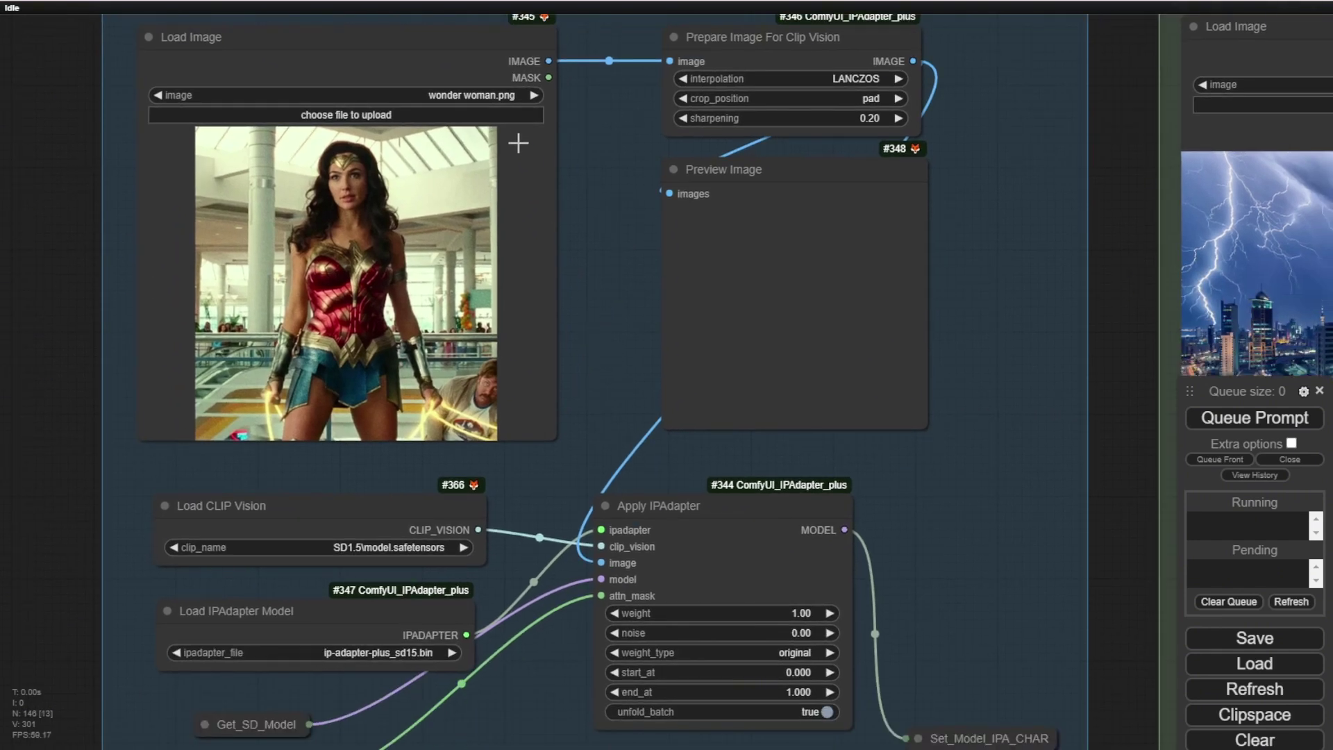
scroll(653, 386, "down", 2)
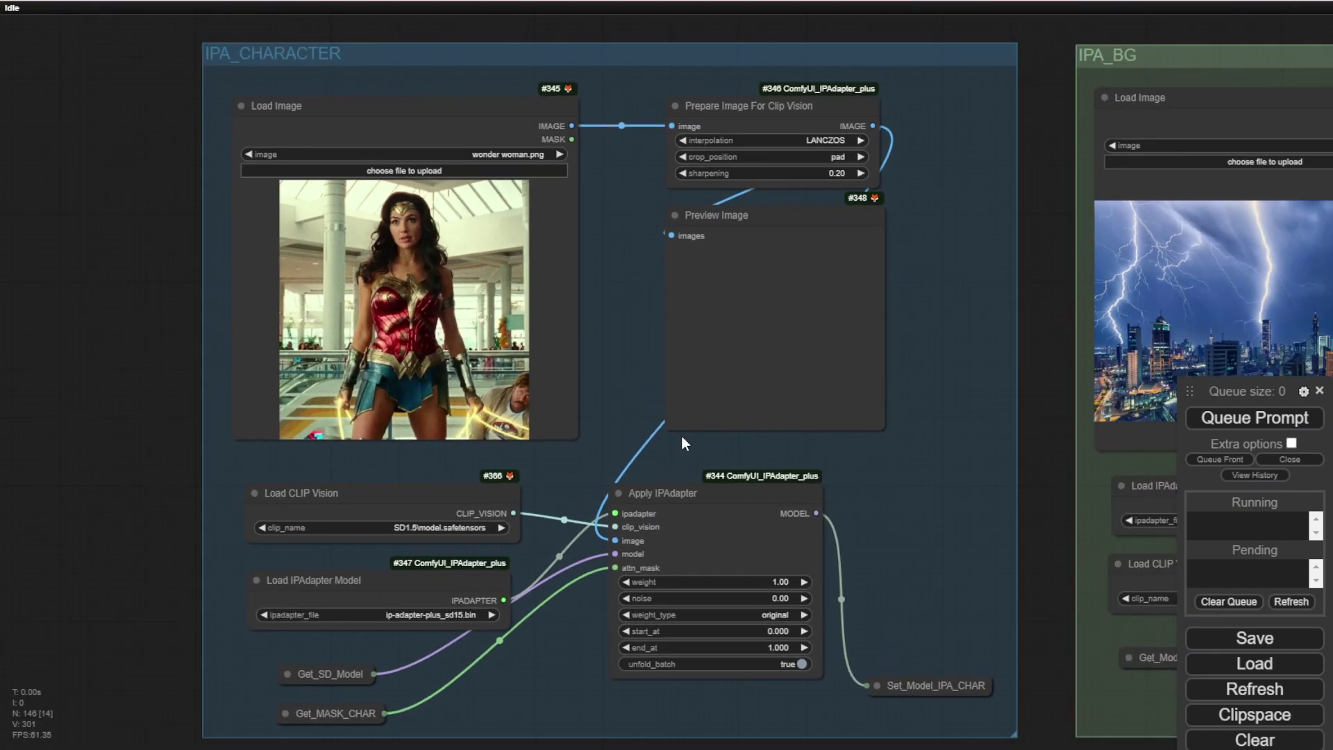
scroll(839, 457, "down", 1)
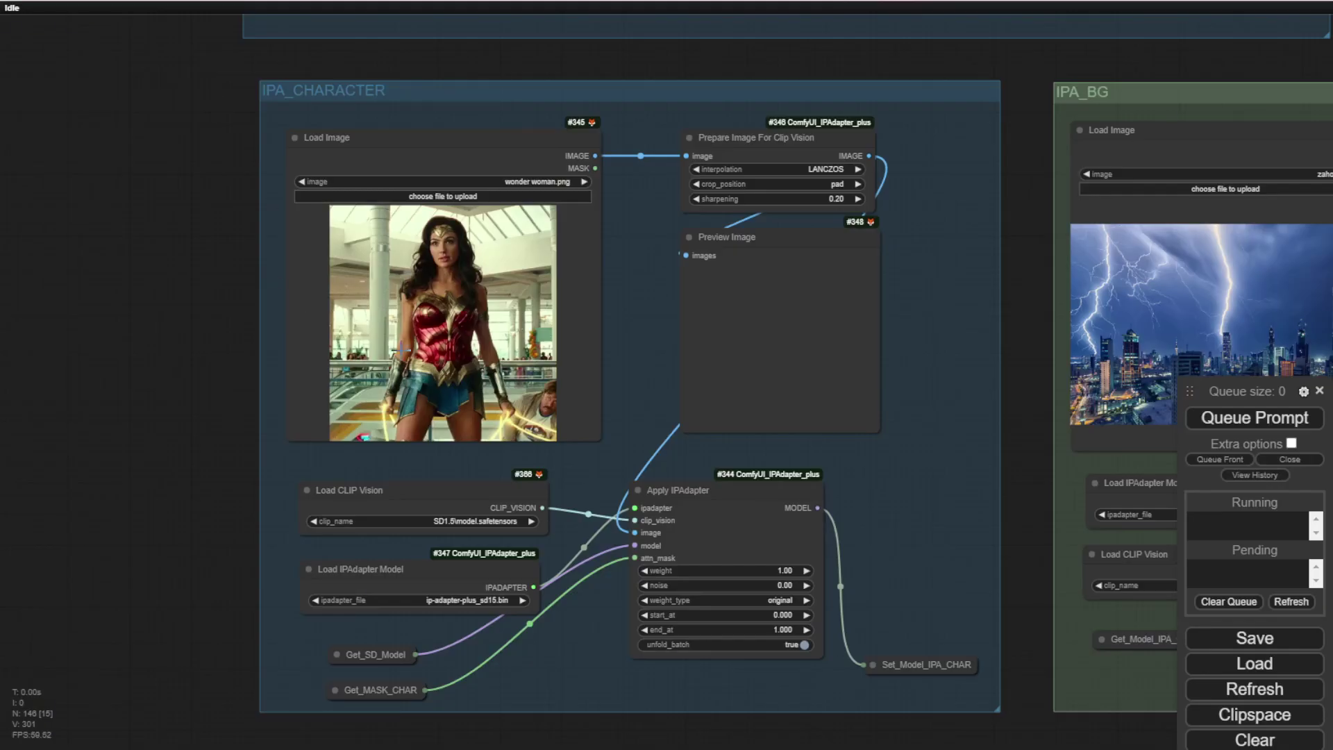
scroll(414, 340, "up", 2)
scroll(414, 340, "up", 4)
scroll(902, 527, "down", 5)
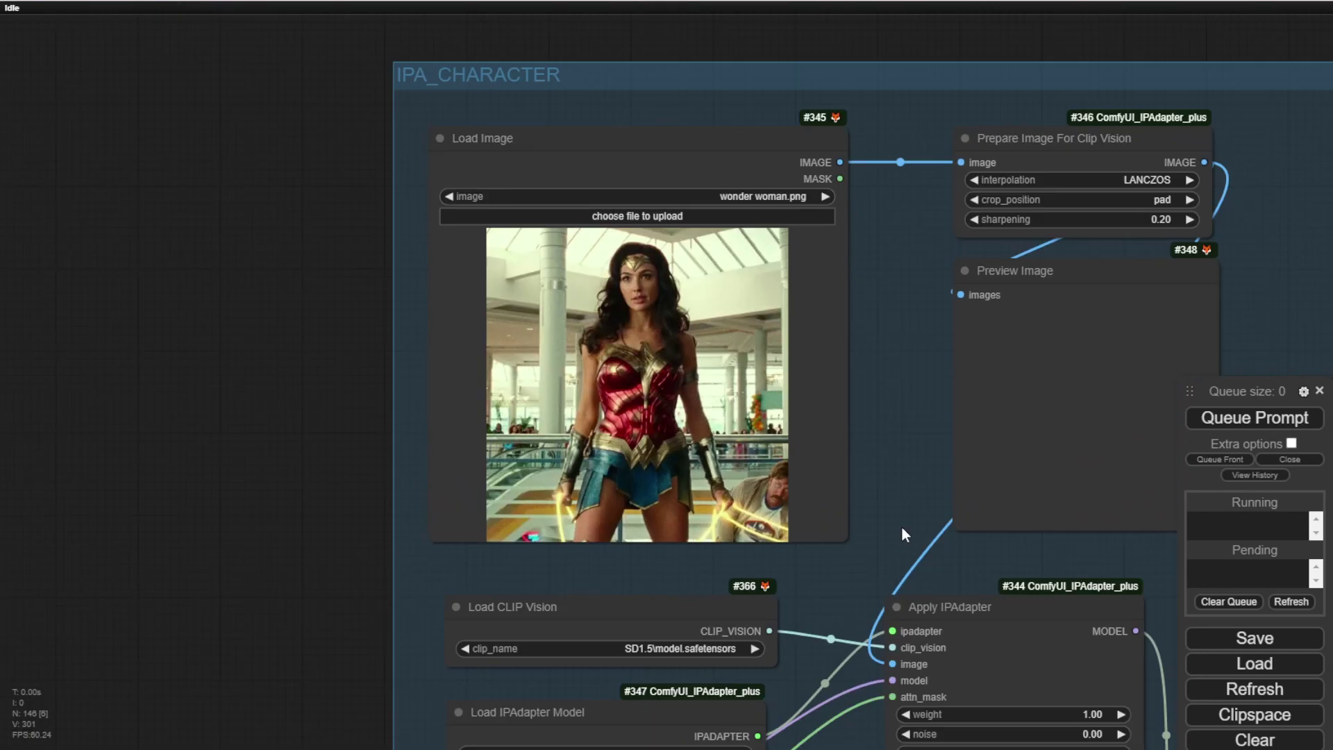
left_click_drag(883, 523, 242, 456)
scroll(650, 408, "up", 3)
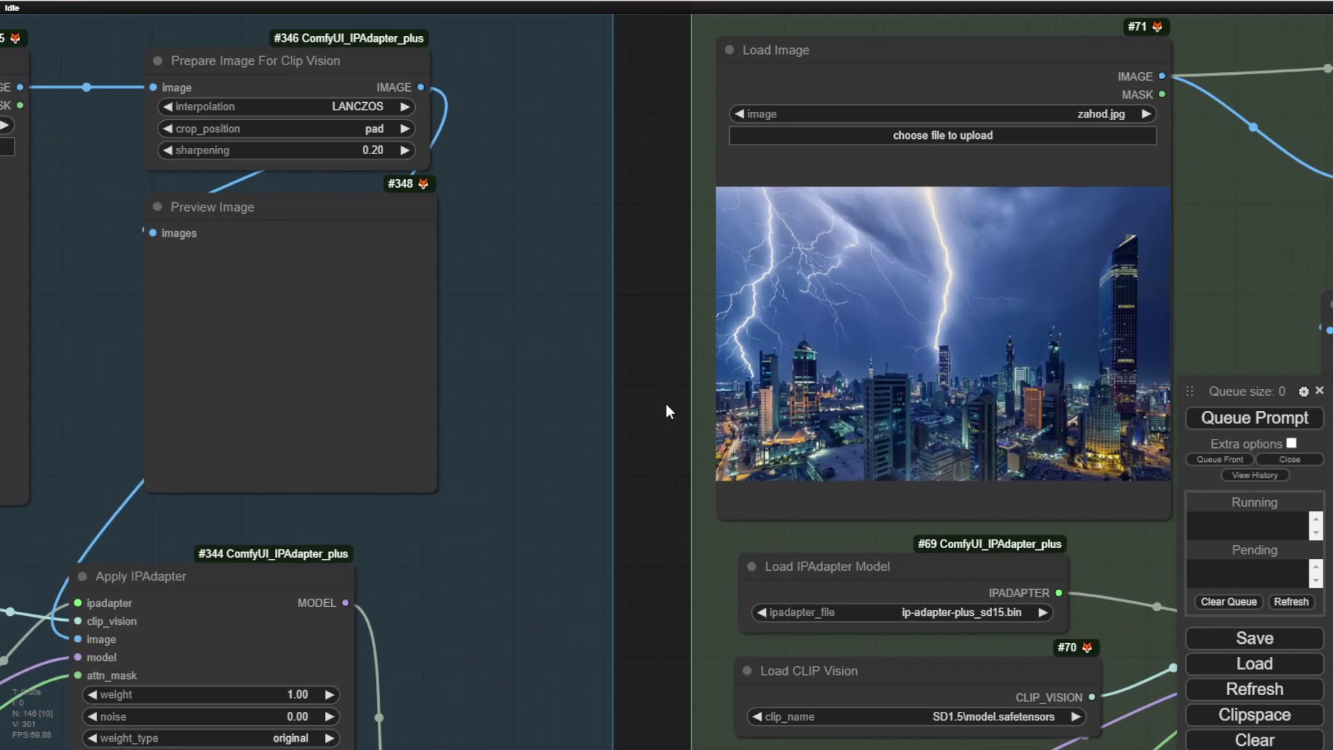
left_click_drag(665, 404, 356, 348)
scroll(475, 310, "up", 3)
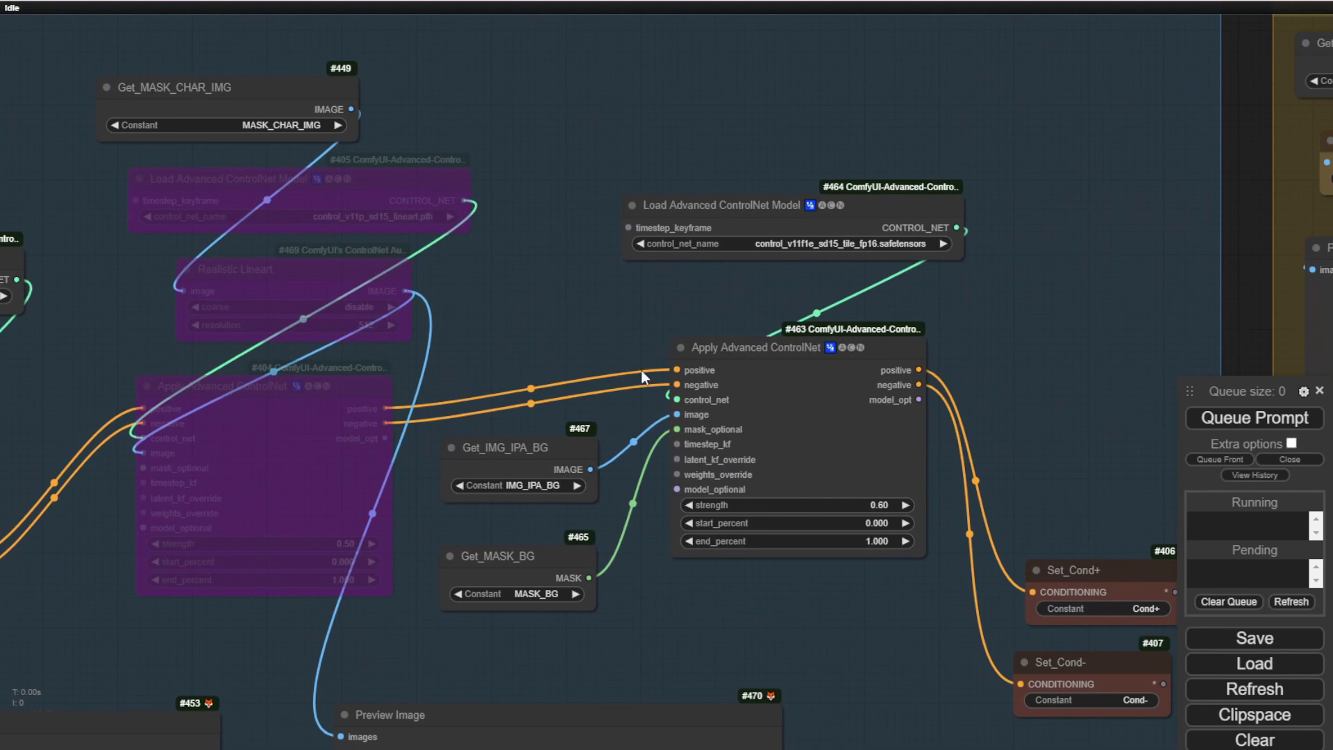
Move the Get_IMG_IPA_BG node up, closer to the image input of the tile Apply Advanced ControlNet node
scroll(615, 428, "up", 6)
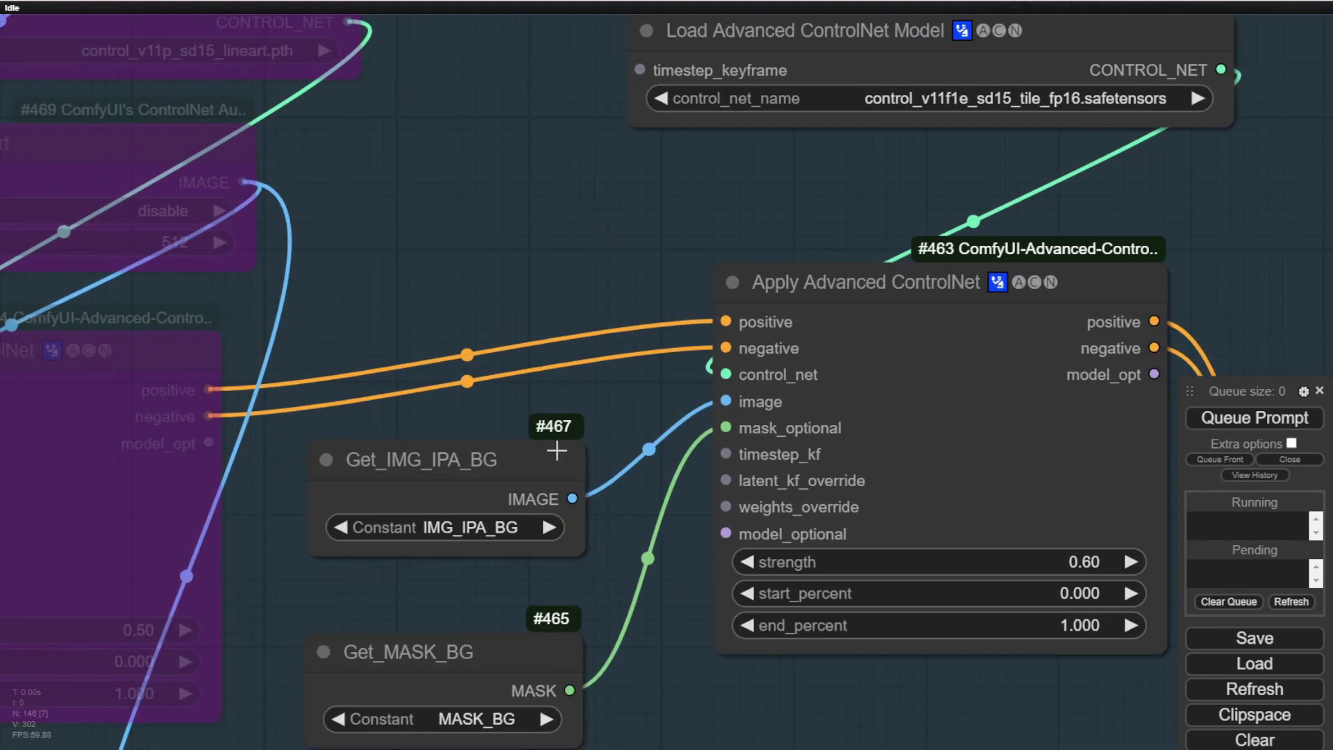
left_click_drag(565, 454, 587, 380)
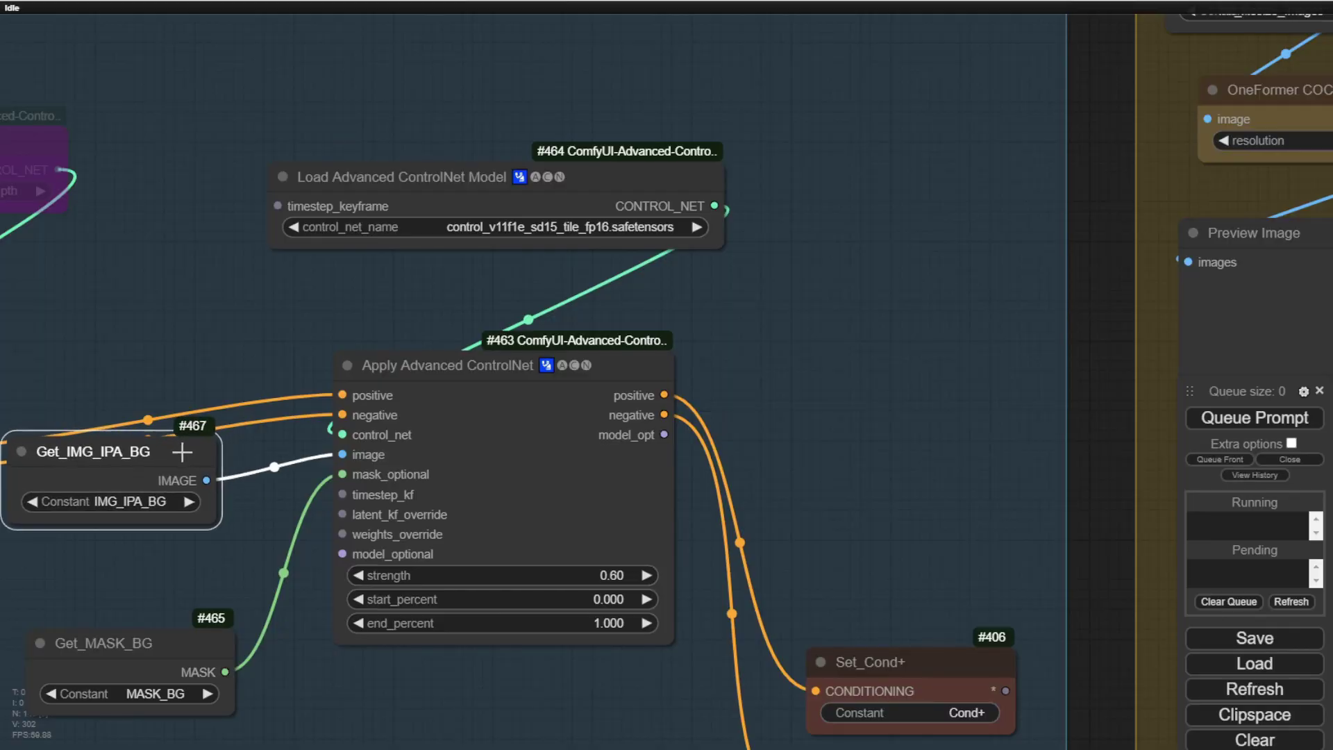
left_click_drag(181, 452, 174, 458)
Look over the tile ControlNet loader and read the workflow note above the loader group
scroll(218, 286, "down", 2)
left_click_drag(213, 276, 315, 479)
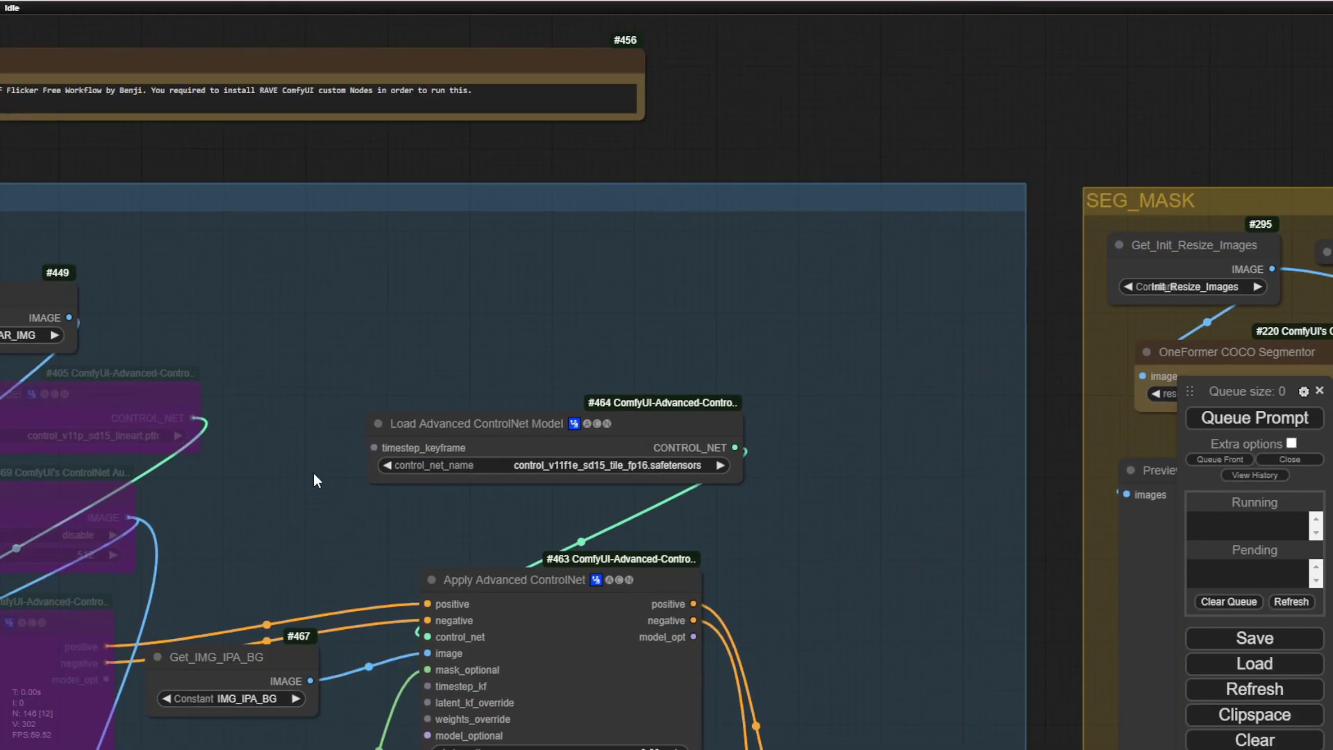
scroll(313, 463, "down", 1)
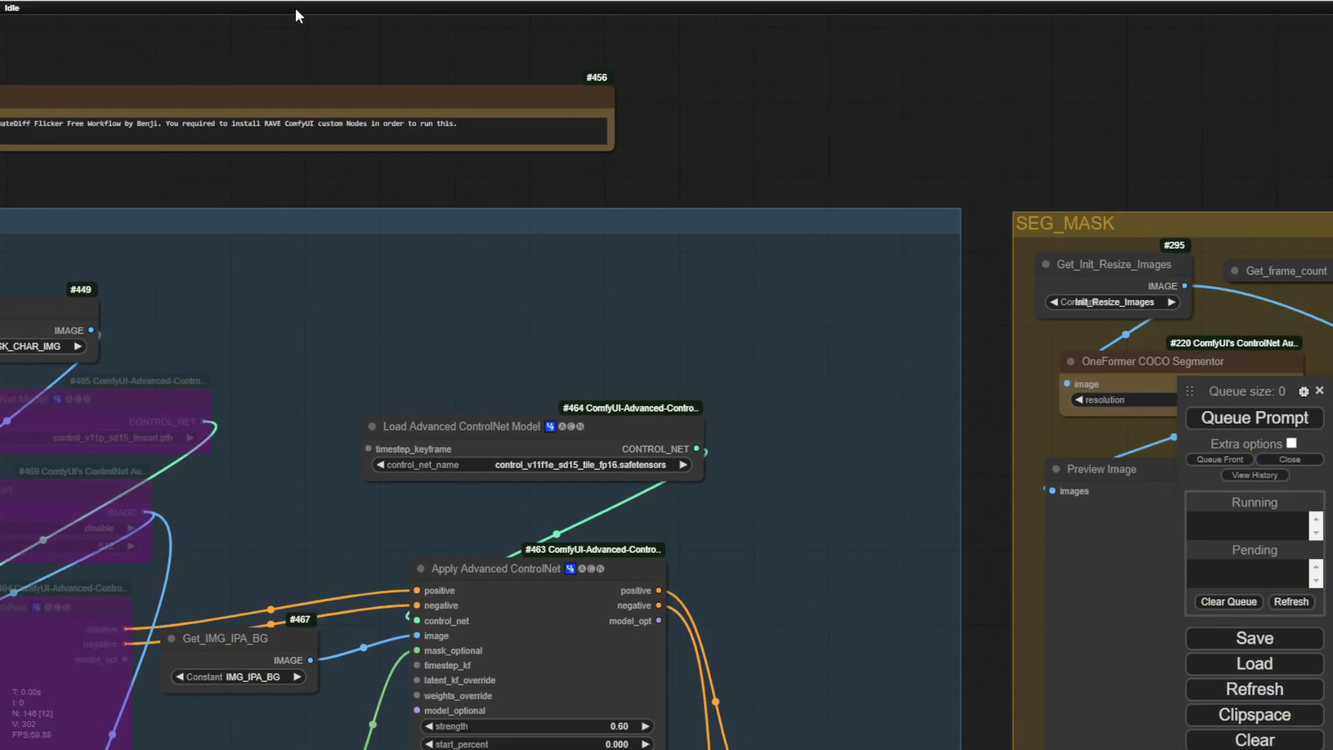
left_click_drag(174, 170, 440, 367)
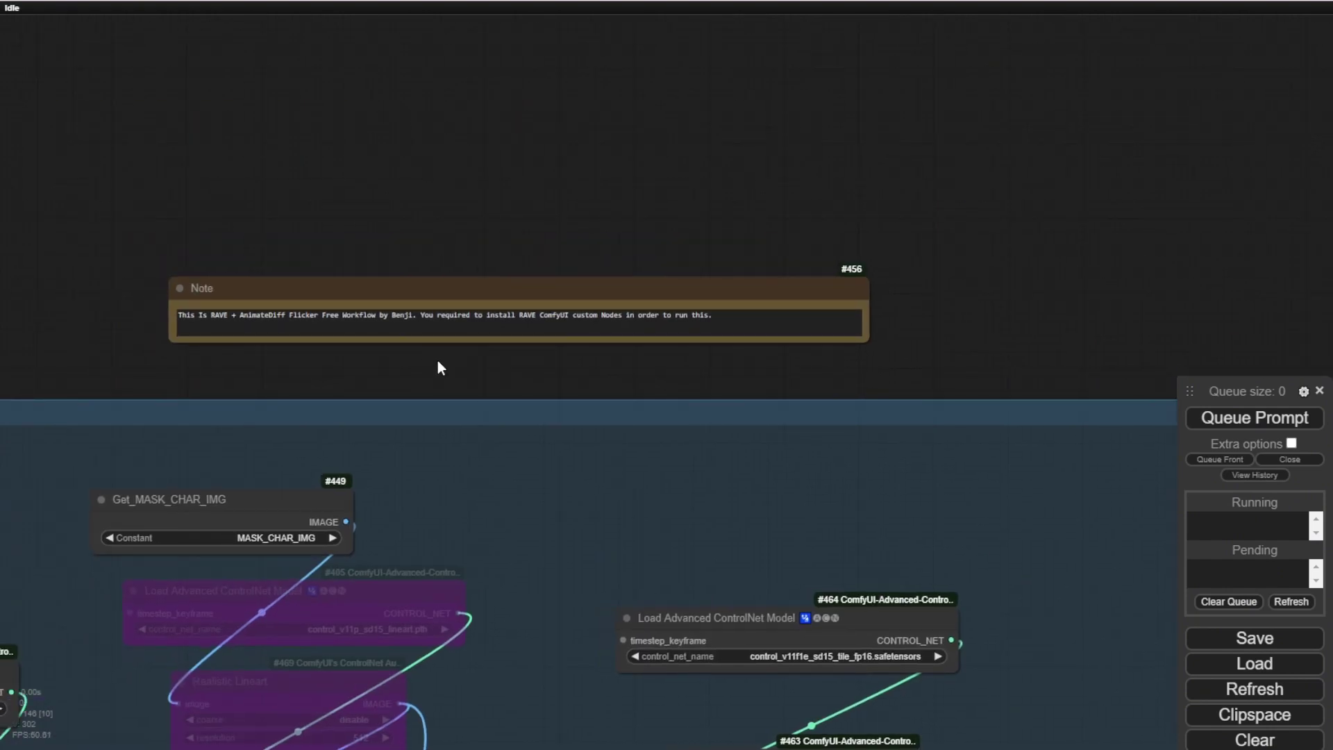
left_click_drag(81, 345, 979, 42)
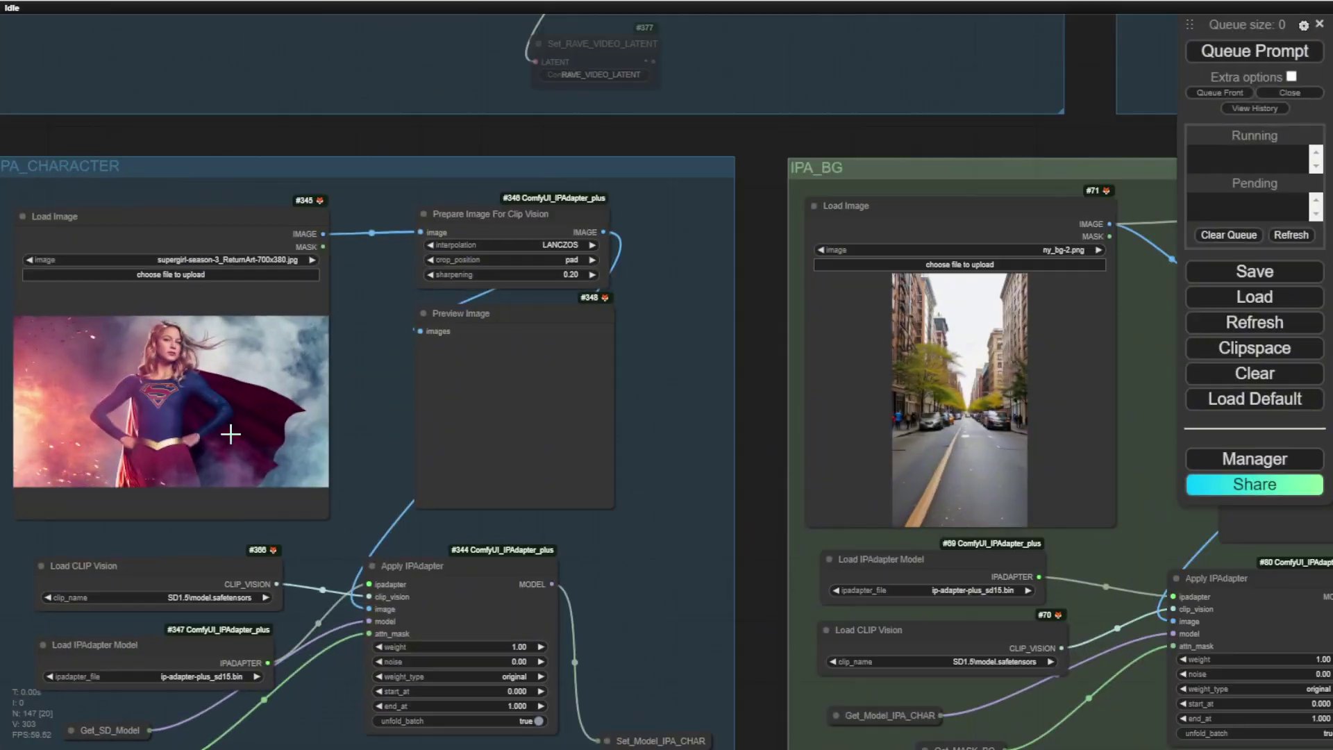
Review the Supergirl character image, the ny_bg-2.png street background and the source dance video in the Load Video node
scroll(230, 434, "up", 5)
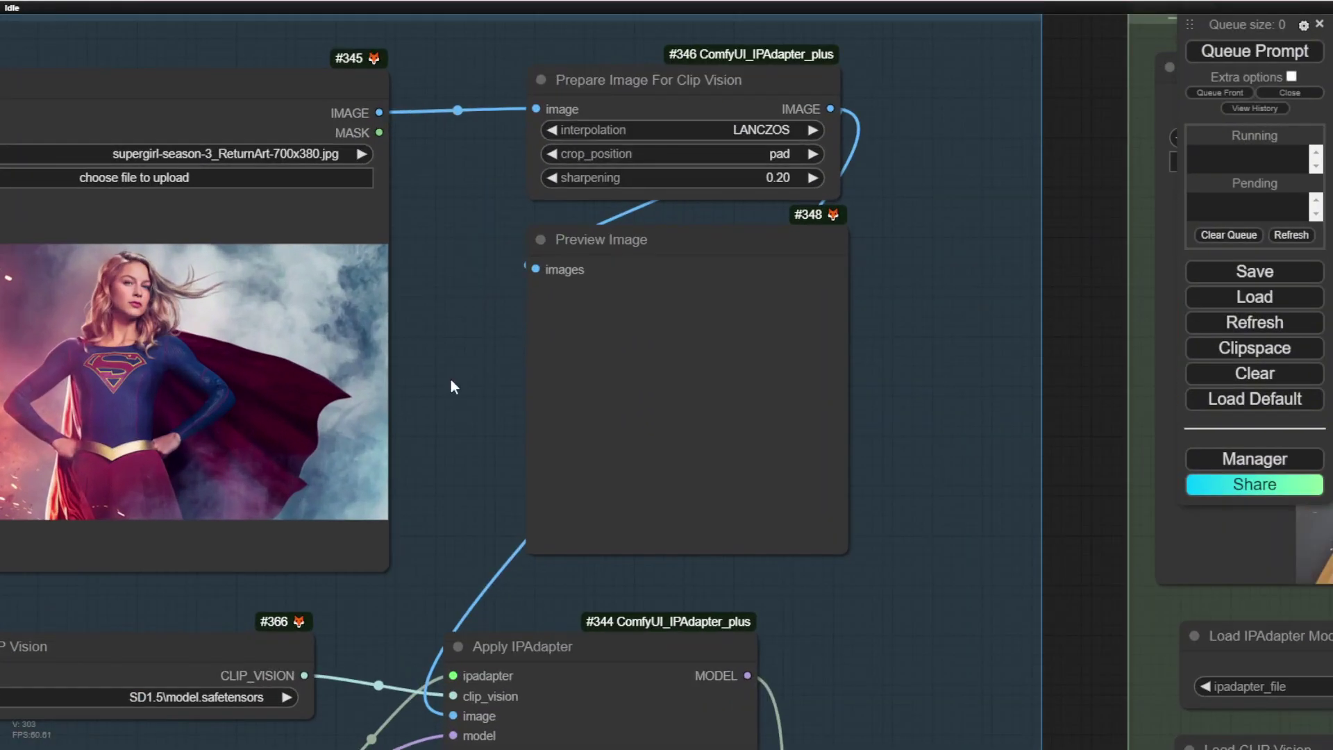
left_click_drag(451, 381, 506, 399)
scroll(506, 406, "down", 3)
scroll(506, 413, "down", 4)
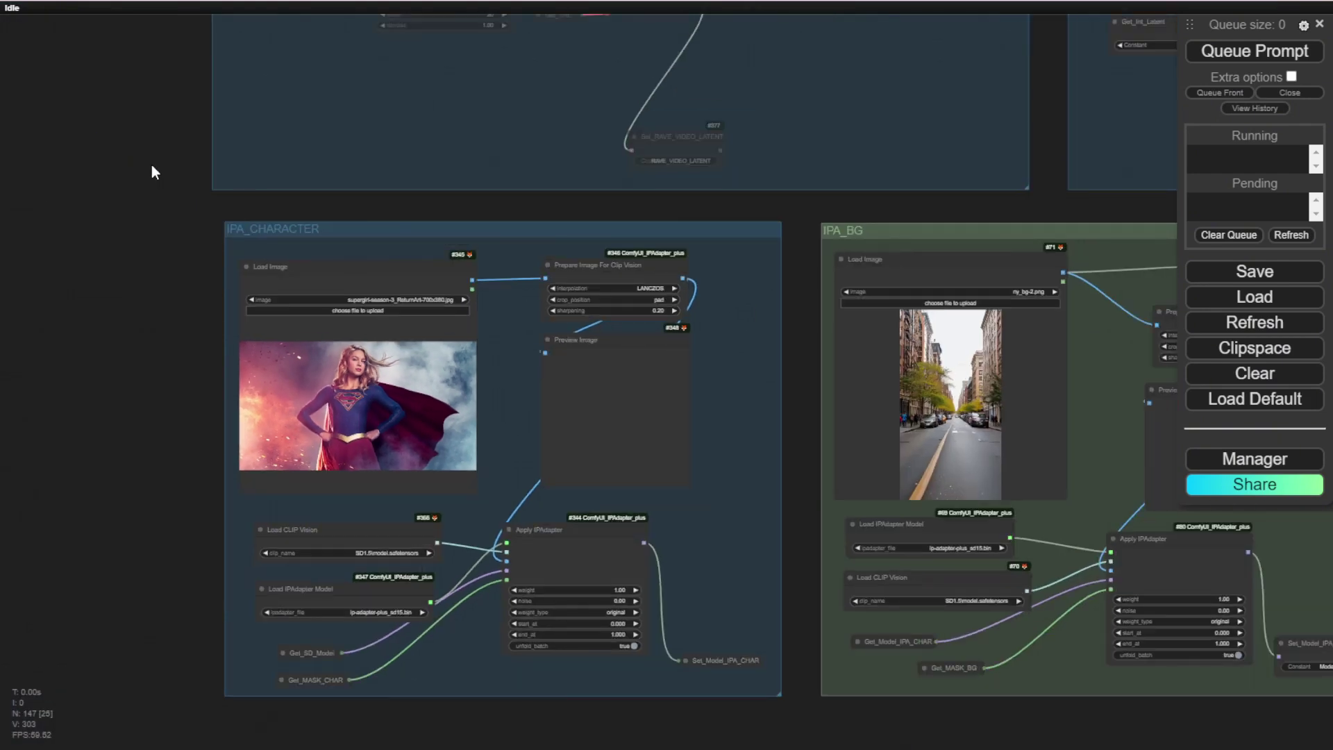
left_click_drag(117, 119, 118, 628)
left_click_drag(128, 298, 149, 594)
left_click_drag(144, 276, 99, 451)
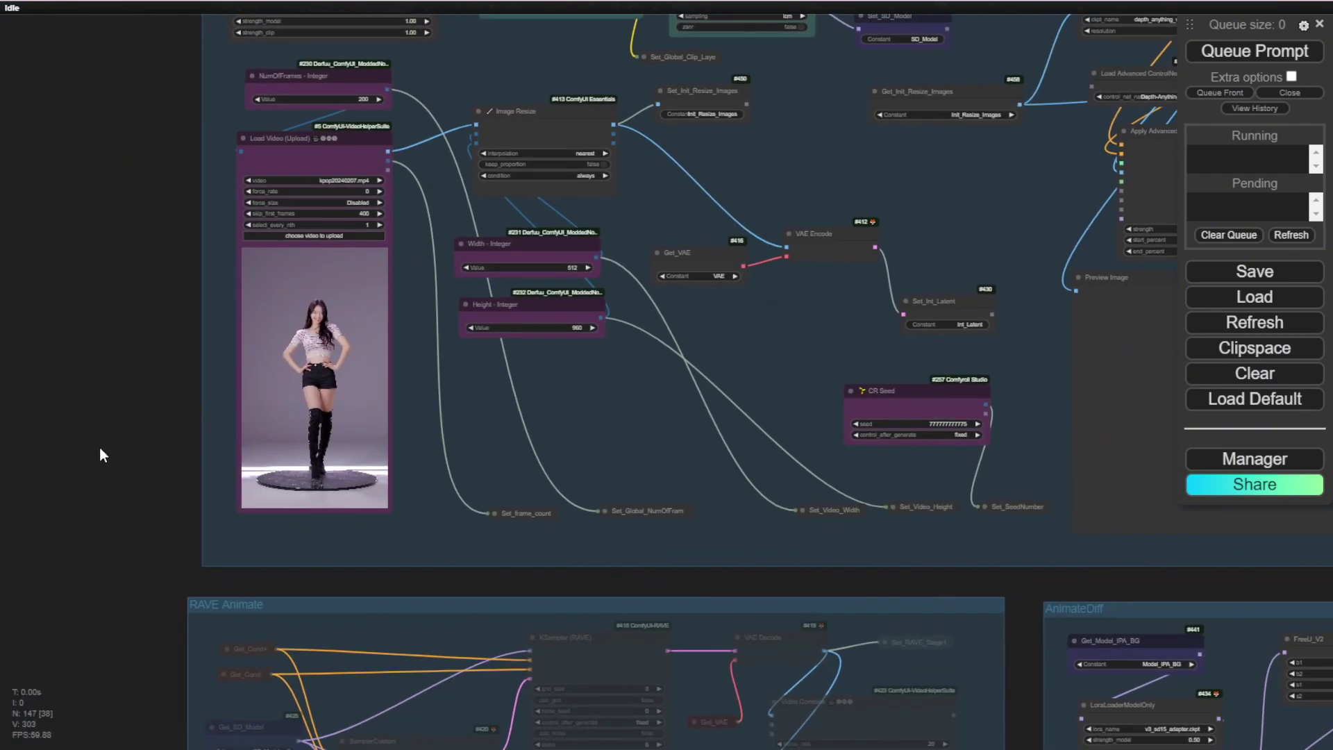
scroll(193, 415, "up", 7)
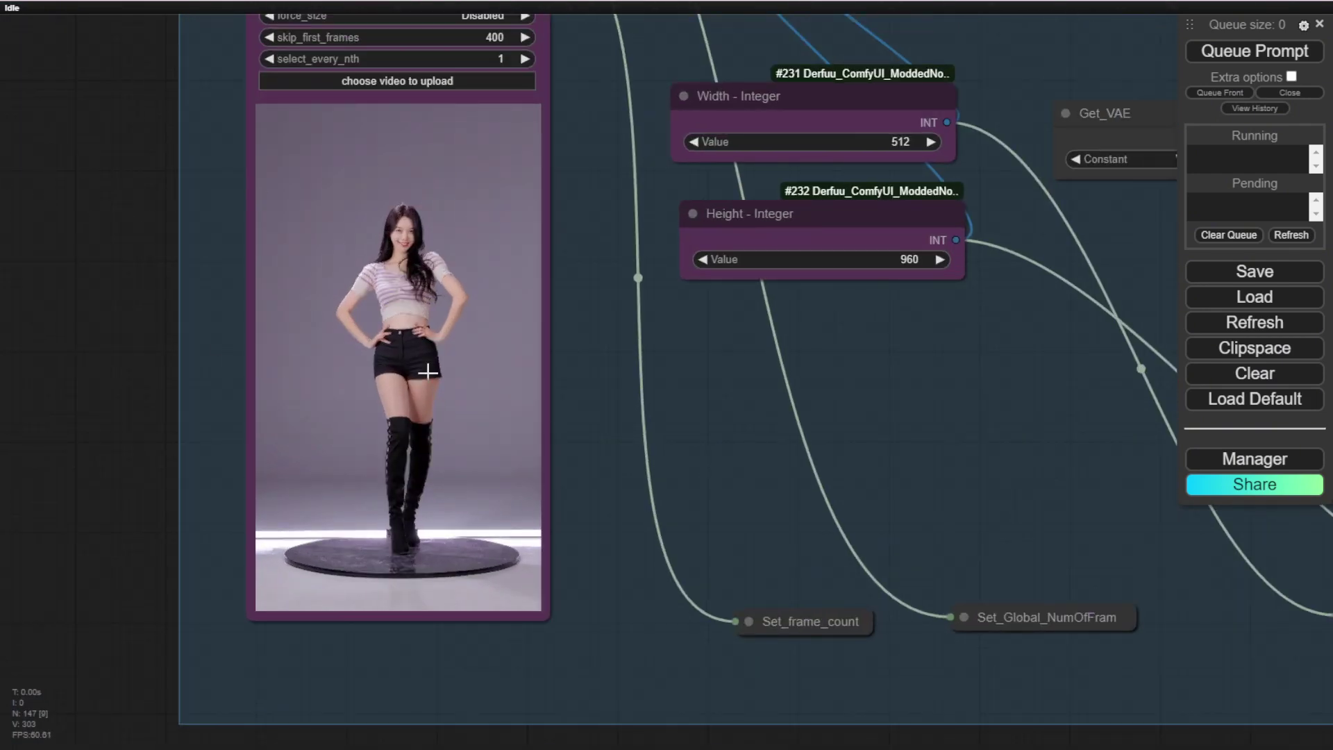
scroll(278, 494, "down", 4)
scroll(27, 479, "down", 3)
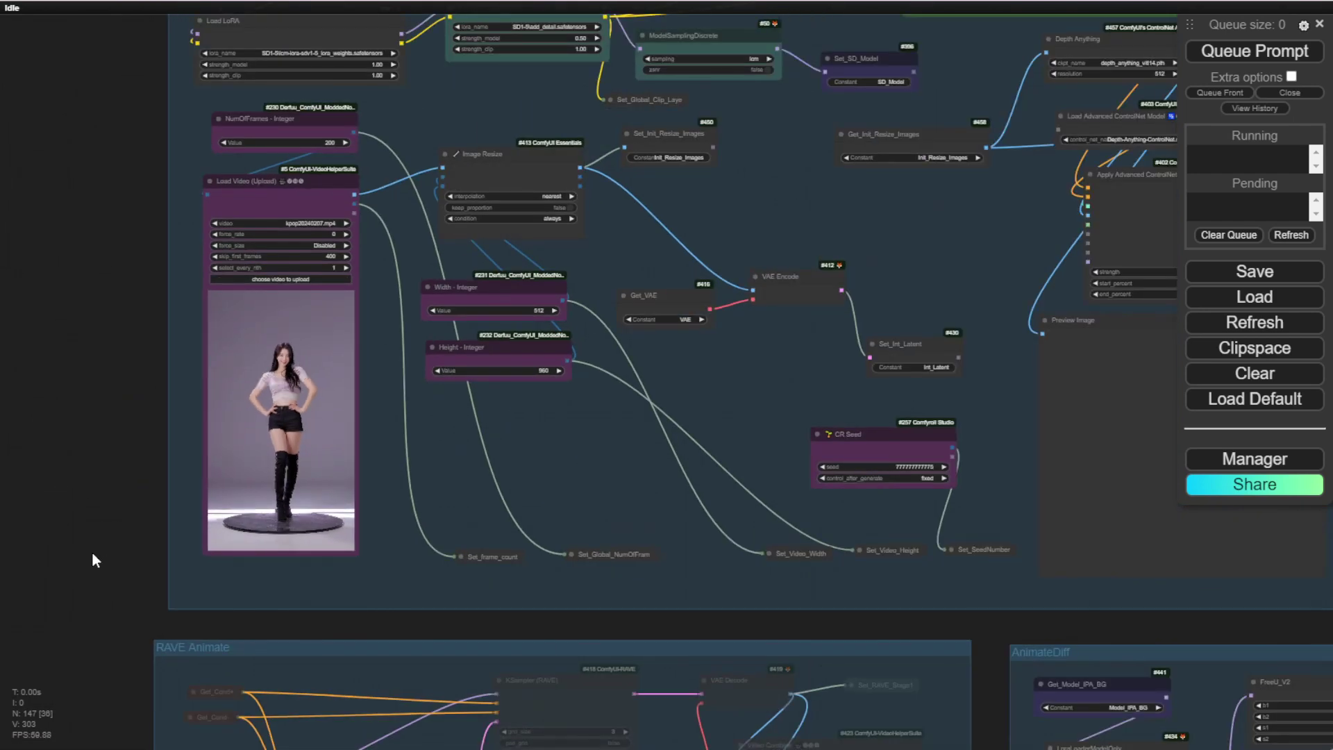
left_click_drag(94, 590, 95, 46)
left_click_drag(115, 493, 94, 7)
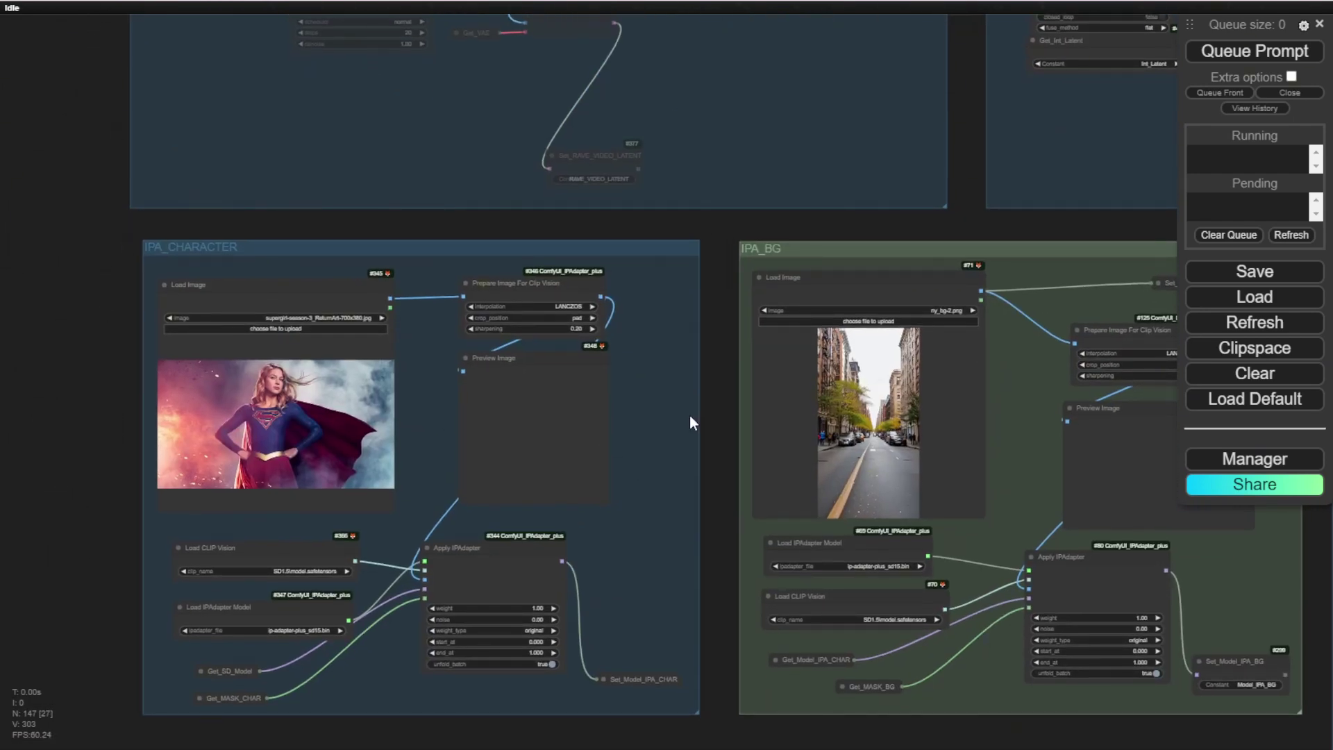
left_click_drag(715, 366, 343, 343)
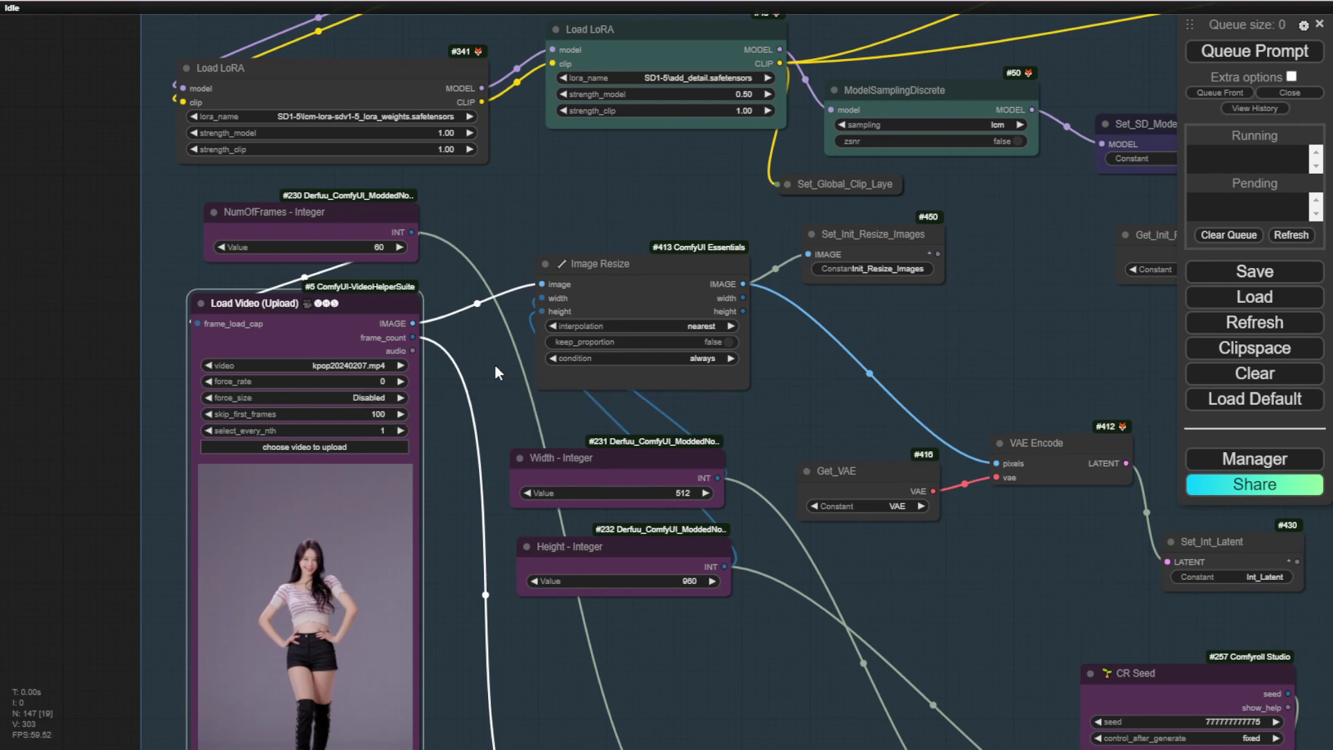
Deselect the Load Video node and look over the depth, openpose and lineart ControlNet nodes
left_click(976, 357)
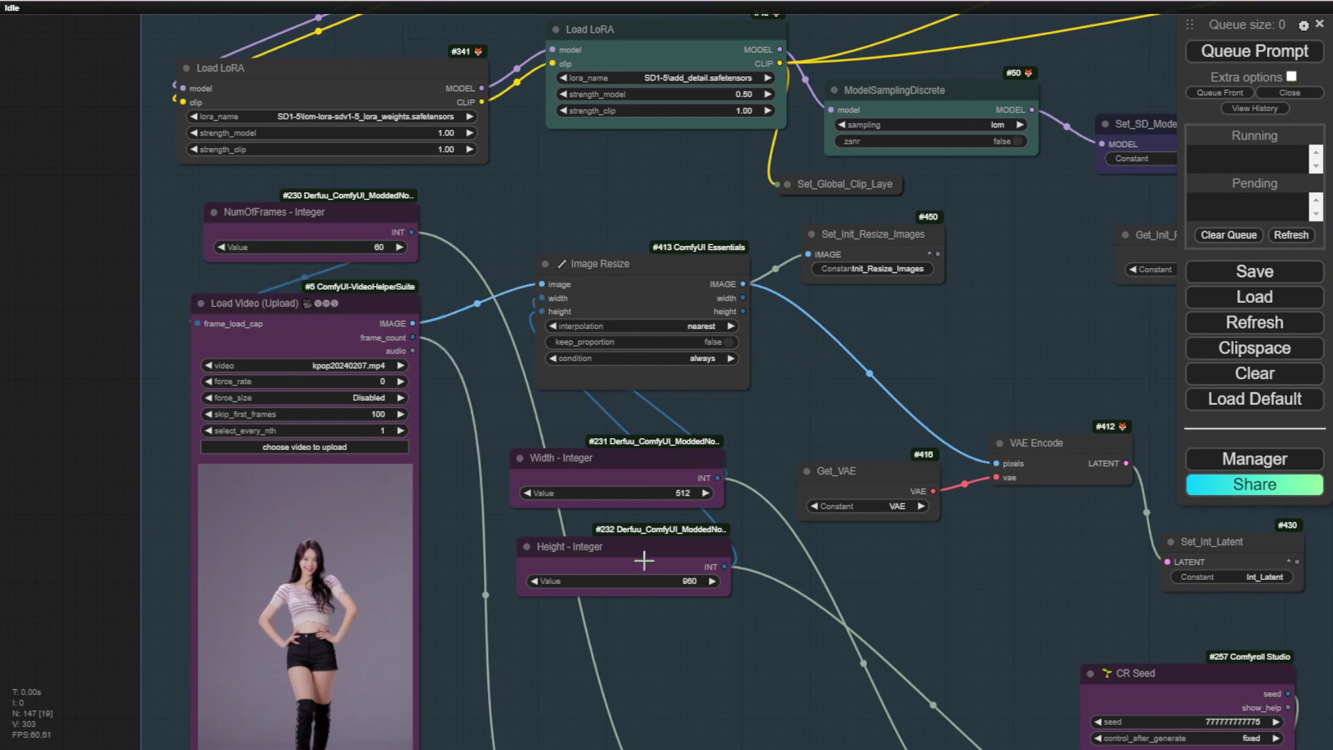
left_click_drag(964, 318, 448, 315)
scroll(473, 314, "down", 1)
left_click_drag(739, 324, 0, 376)
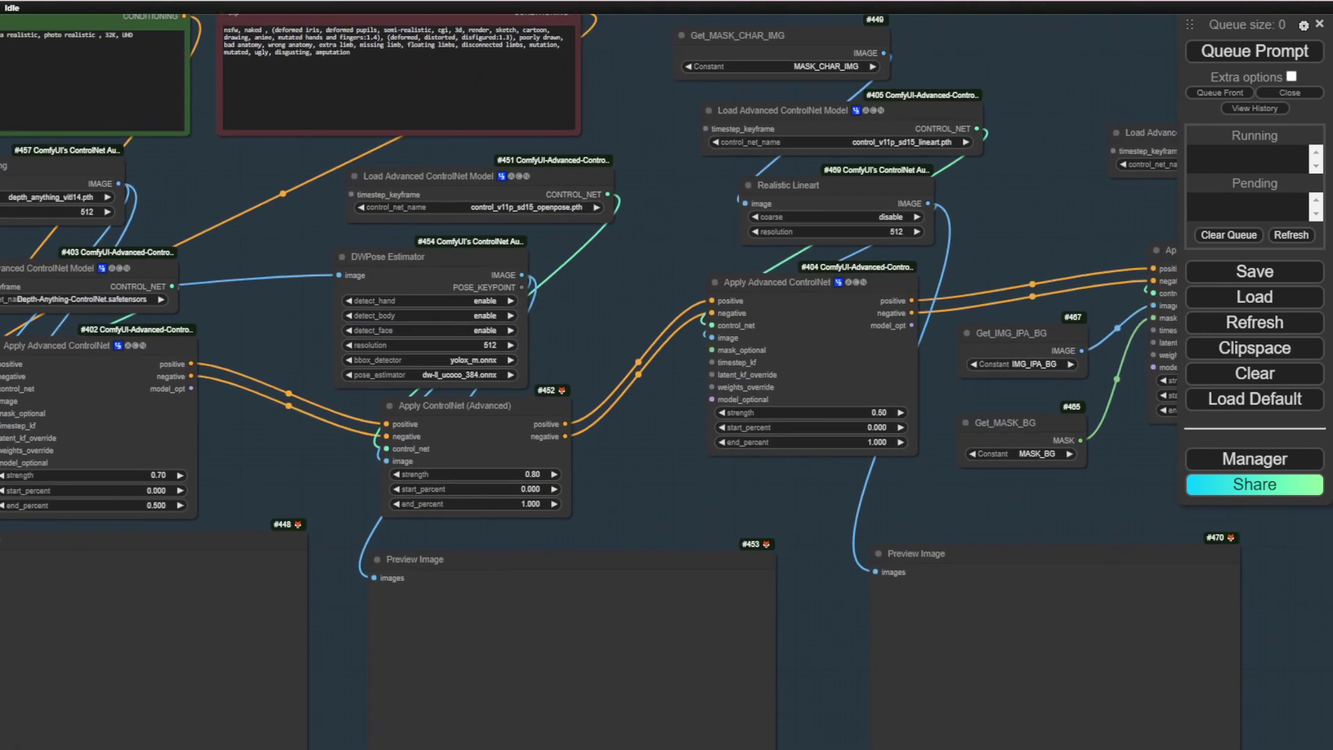
Read the positive and negative prompts in the two CLIP Text Encode nodes
left_click(270, 203)
left_click_drag(273, 205, 450, 323)
left_click_drag(316, 42, 497, 98)
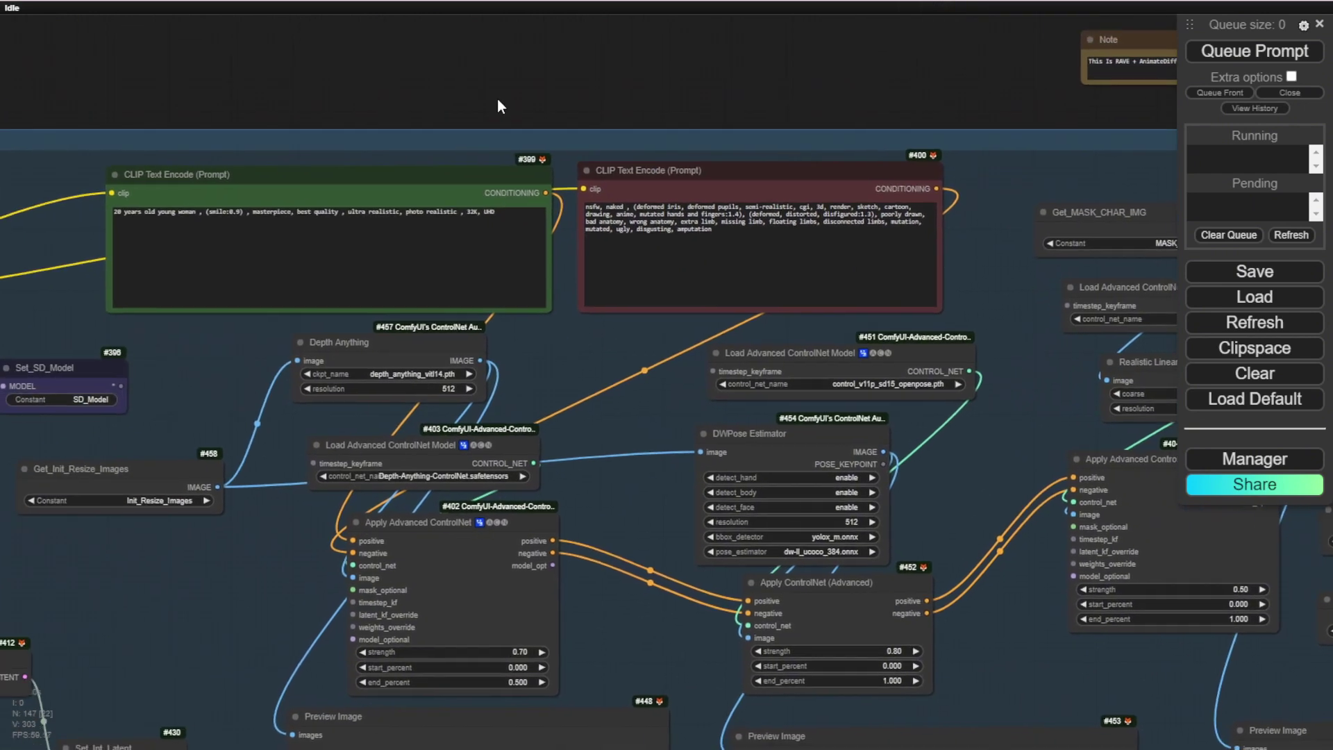
scroll(370, 135, "up", 3)
left_click_drag(307, 82, 442, 96)
scroll(339, 241, "up", 3)
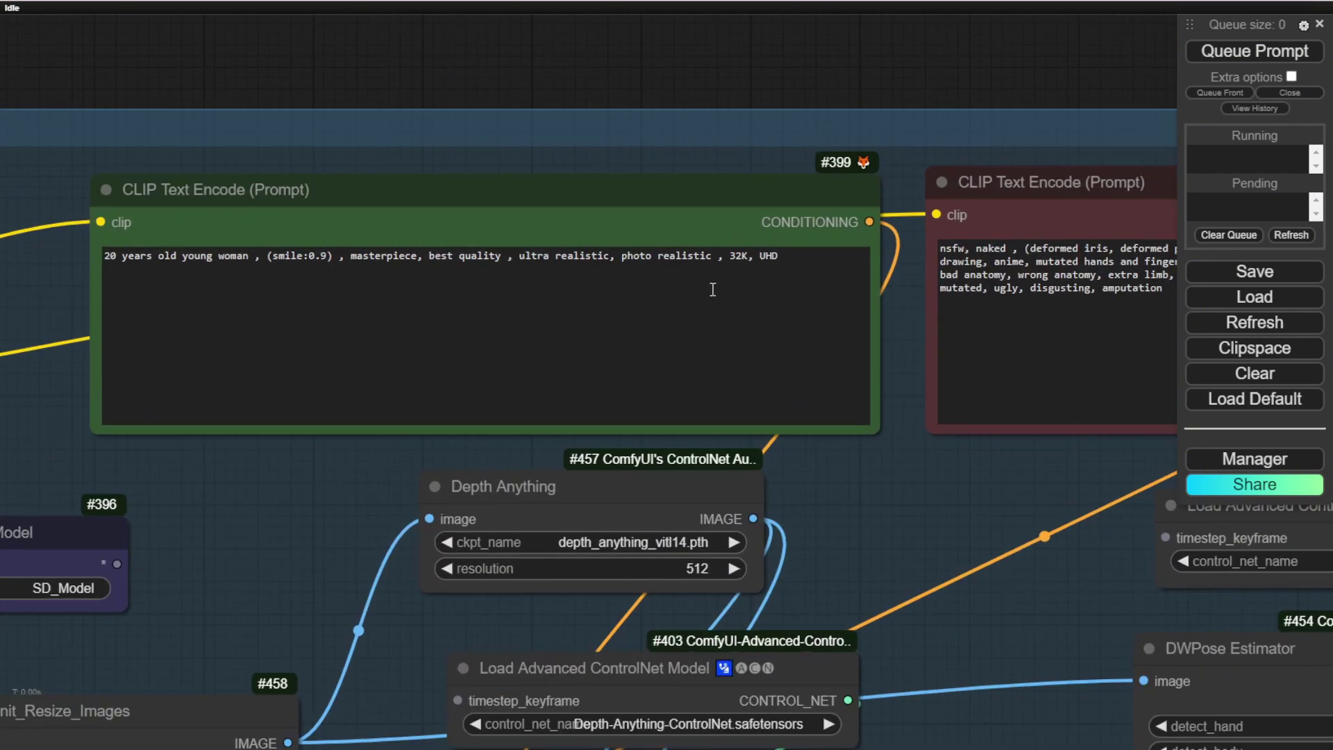
scroll(984, 77, "down", 1)
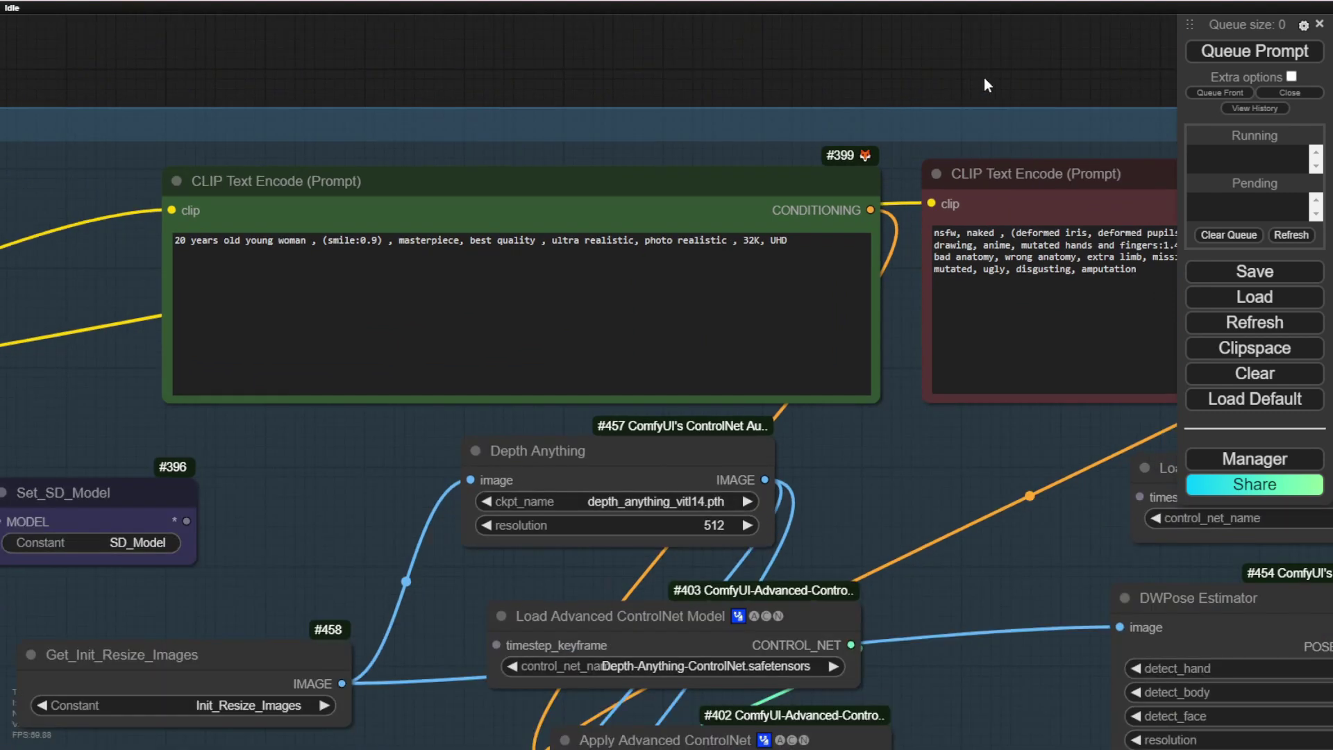
left_click_drag(985, 77, 586, 90)
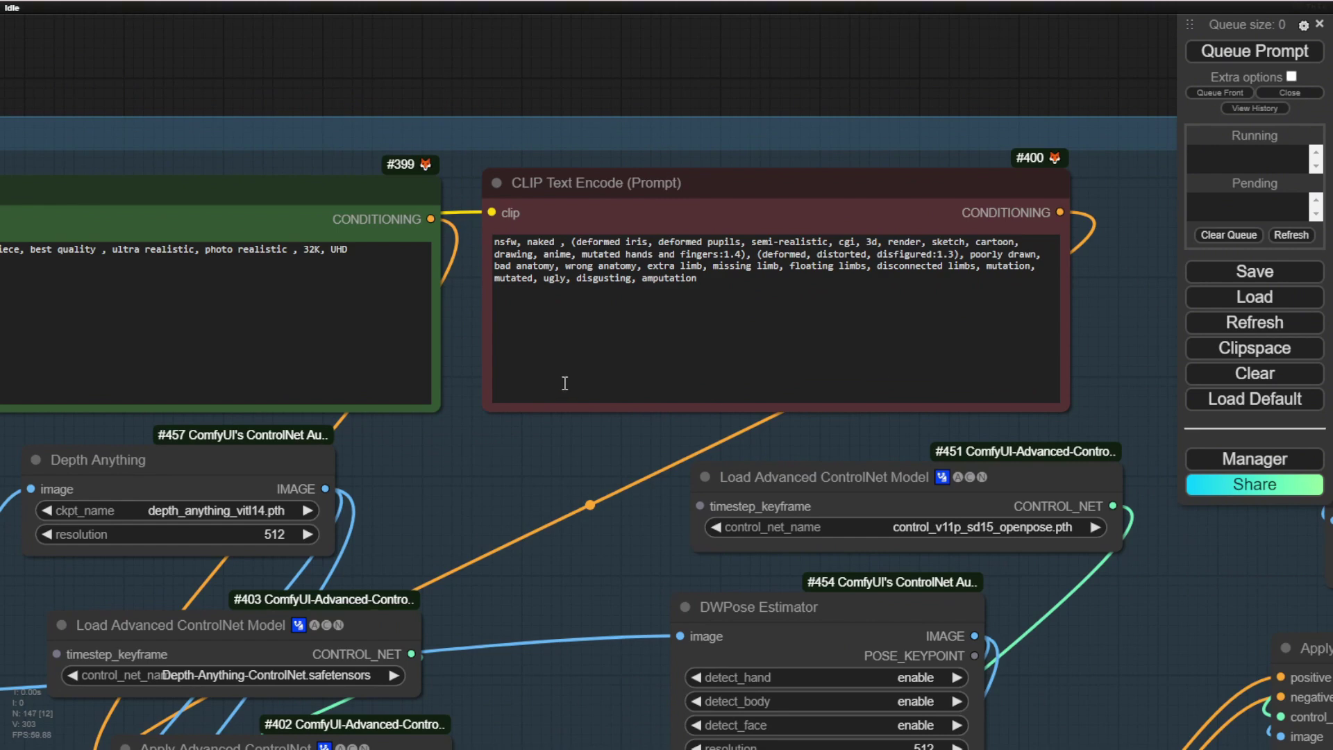
Check the Load Checkpoint, Load VAE and Load LoRA nodes in the Initalize Loader For RAVE group
scroll(429, 552, "down", 10)
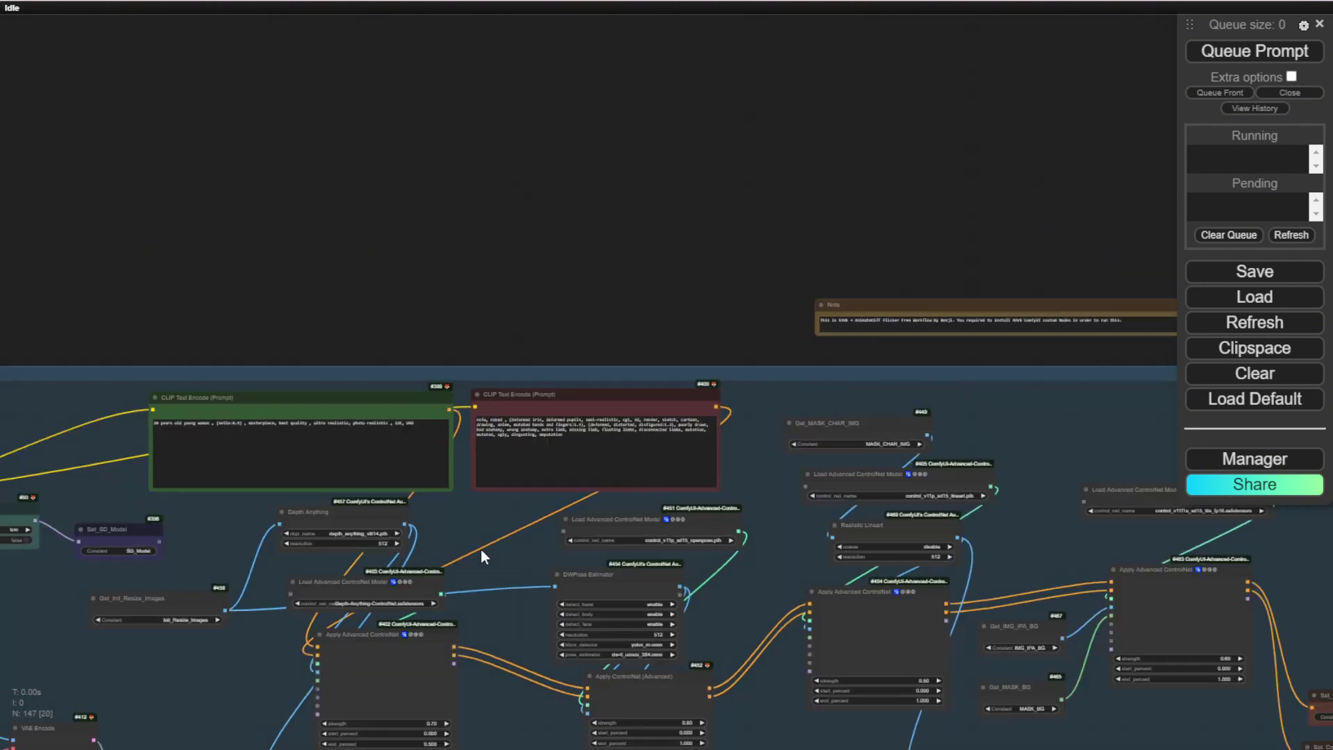
left_click_drag(499, 268, 944, 151)
scroll(945, 151, "up", 5)
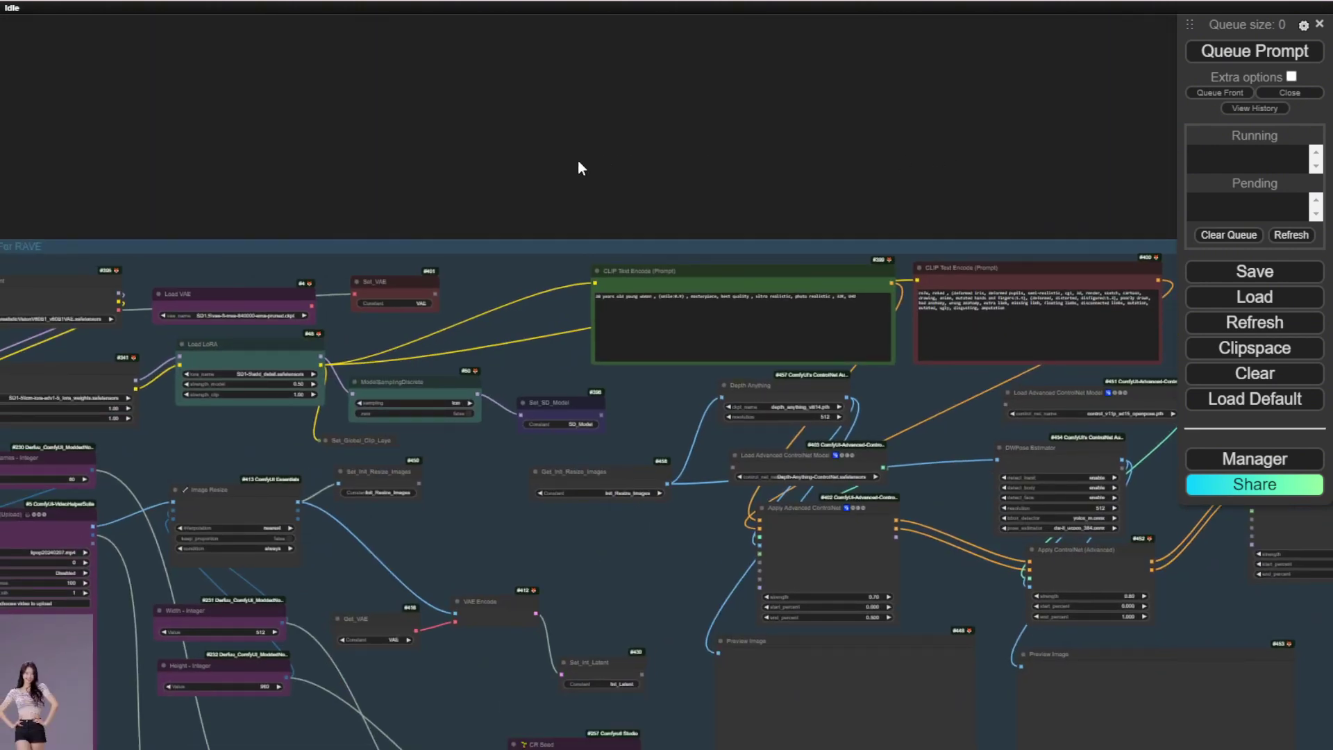
left_click_drag(85, 136, 655, 125)
scroll(651, 229, "up", 7)
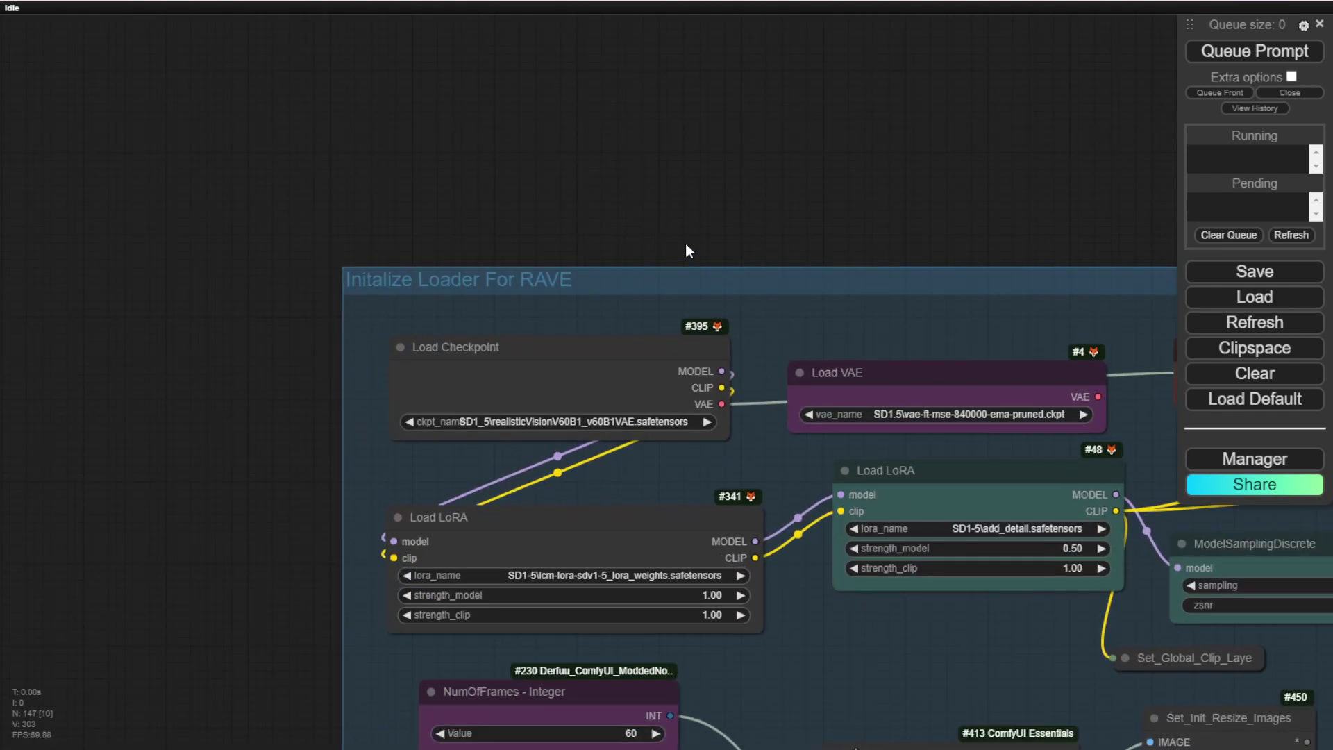
Queue the workflow for generation and bring the ReActor face swap result into view
scroll(640, 149, "down", 2)
scroll(636, 144, "down", 5)
left_click(1254, 51)
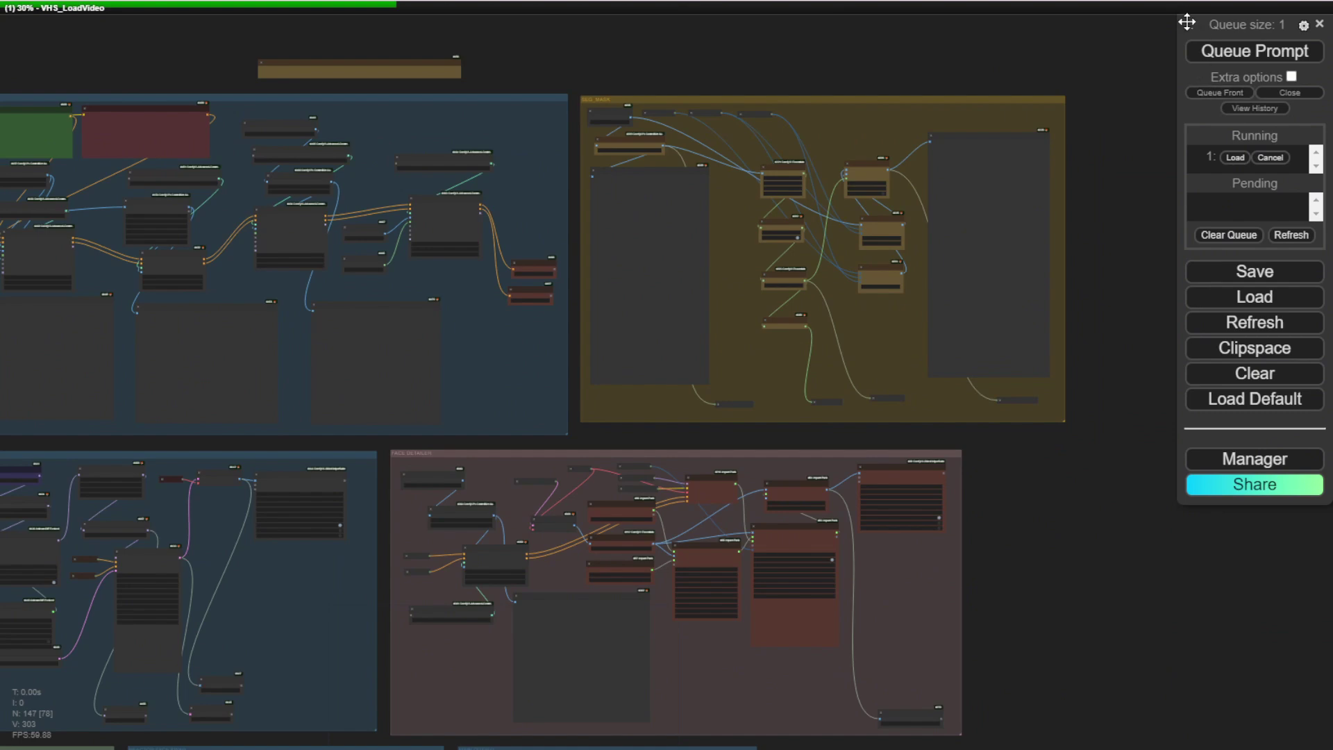
left_click_drag(1187, 23, 1139, 131)
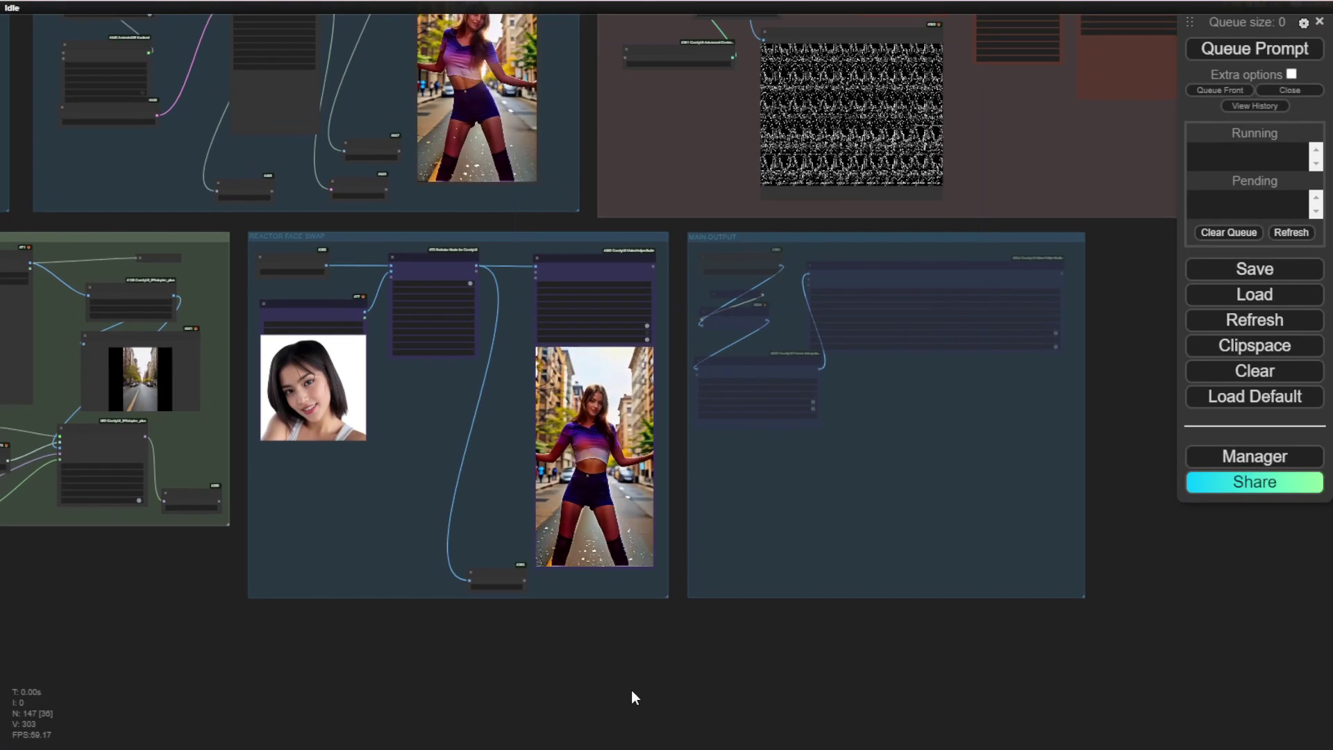
Examine the output video preview and the SEGS detector and detailer settings in the Face Detailer group, and look over the Main Output group
left_click_drag(632, 690, 353, 749)
left_click_drag(934, 376, 819, 556)
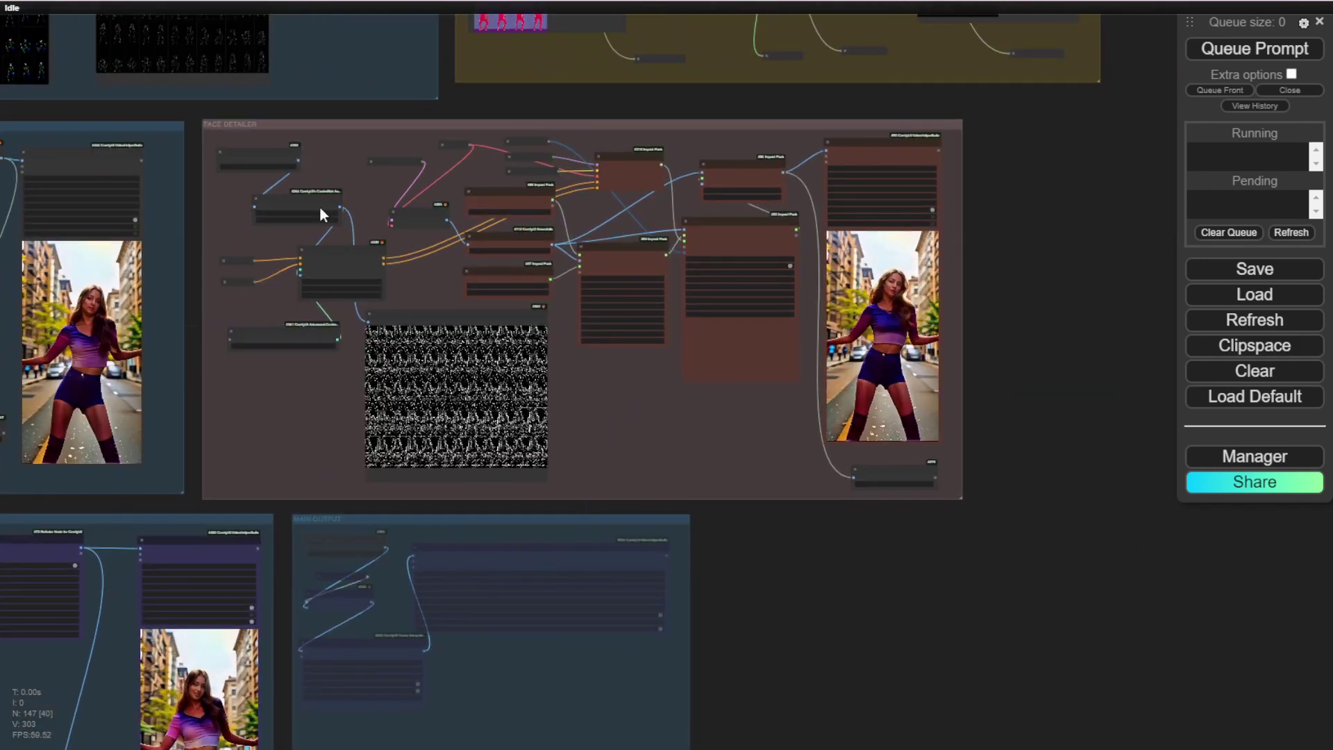
scroll(826, 219, "up", 3)
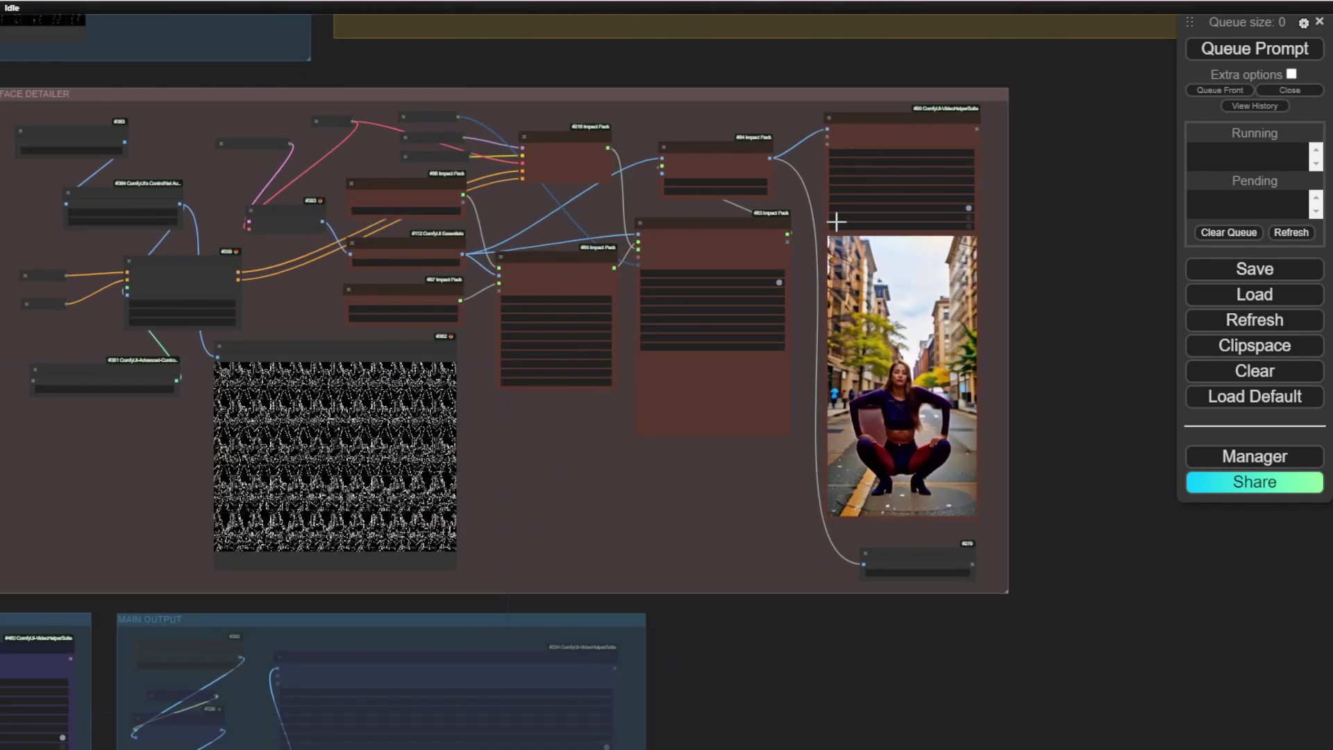
scroll(965, 299, "up", 5)
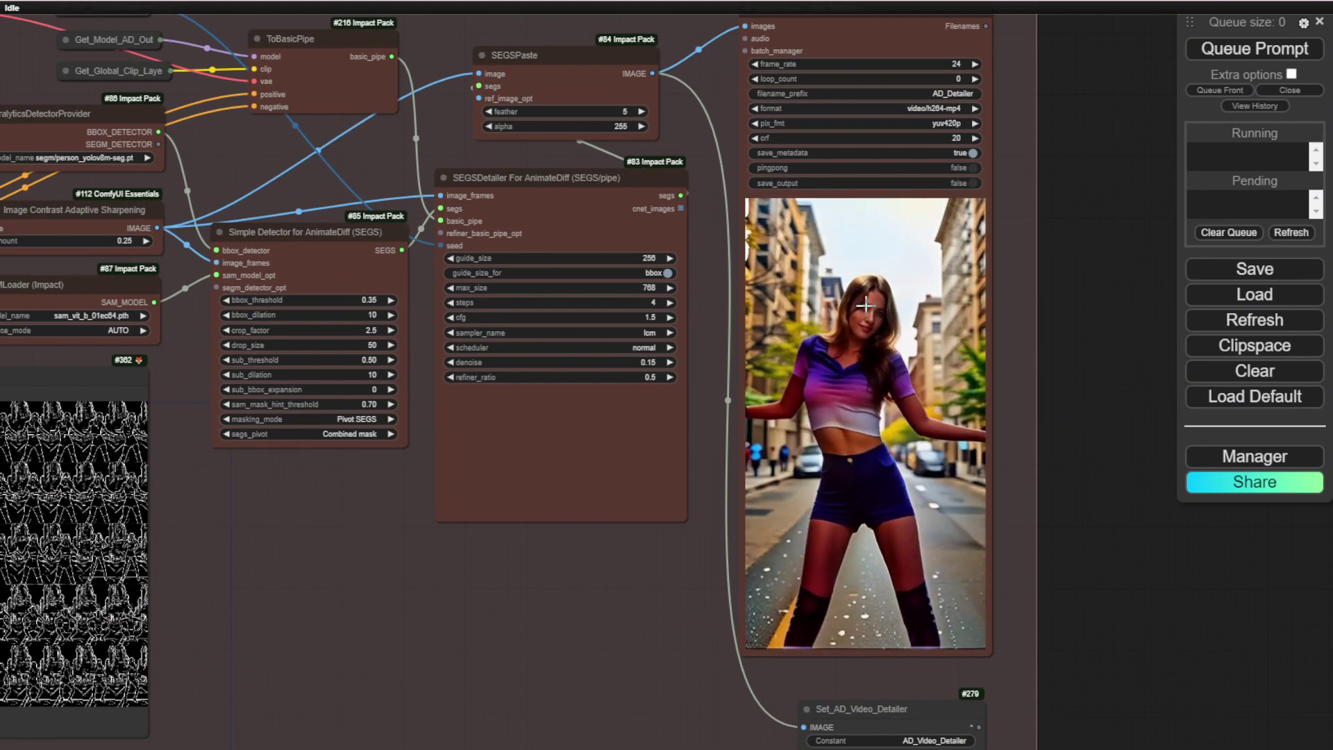
scroll(881, 423, "up", 2)
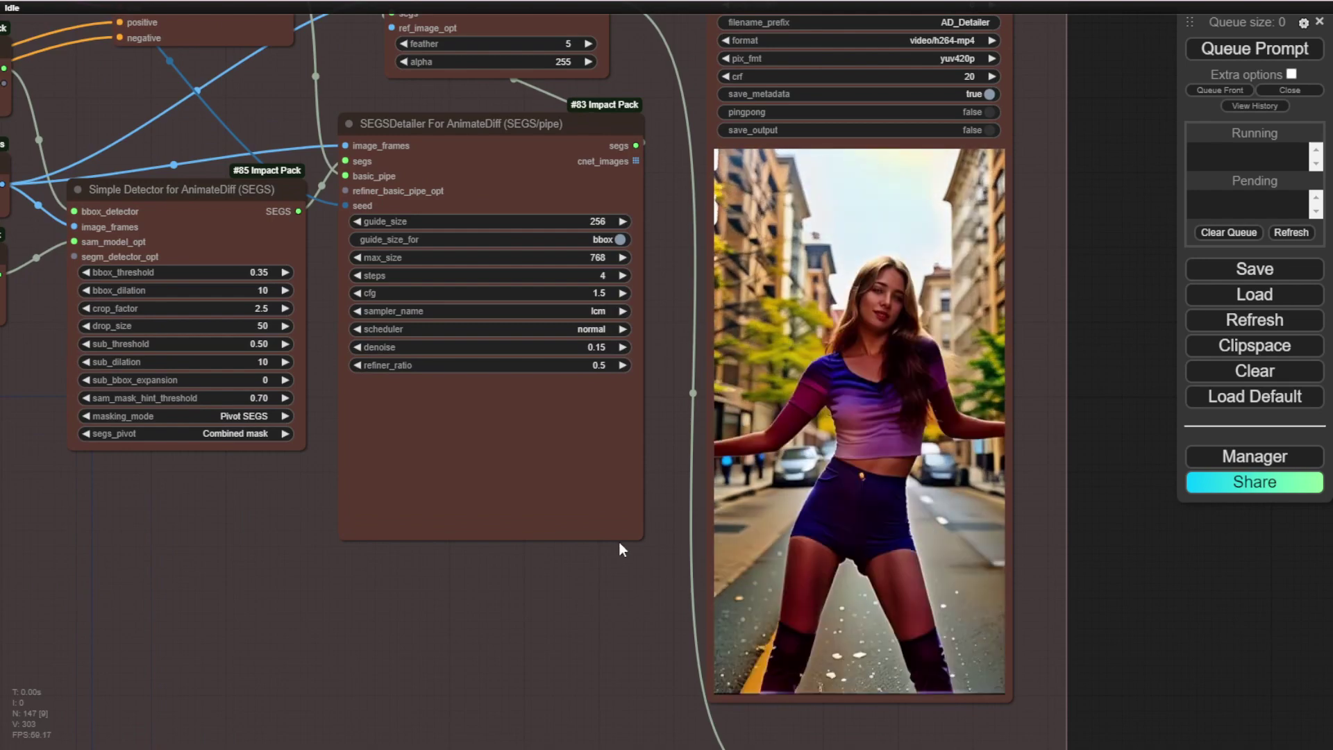
scroll(610, 557, "down", 6)
left_click_drag(983, 492, 1303, 18)
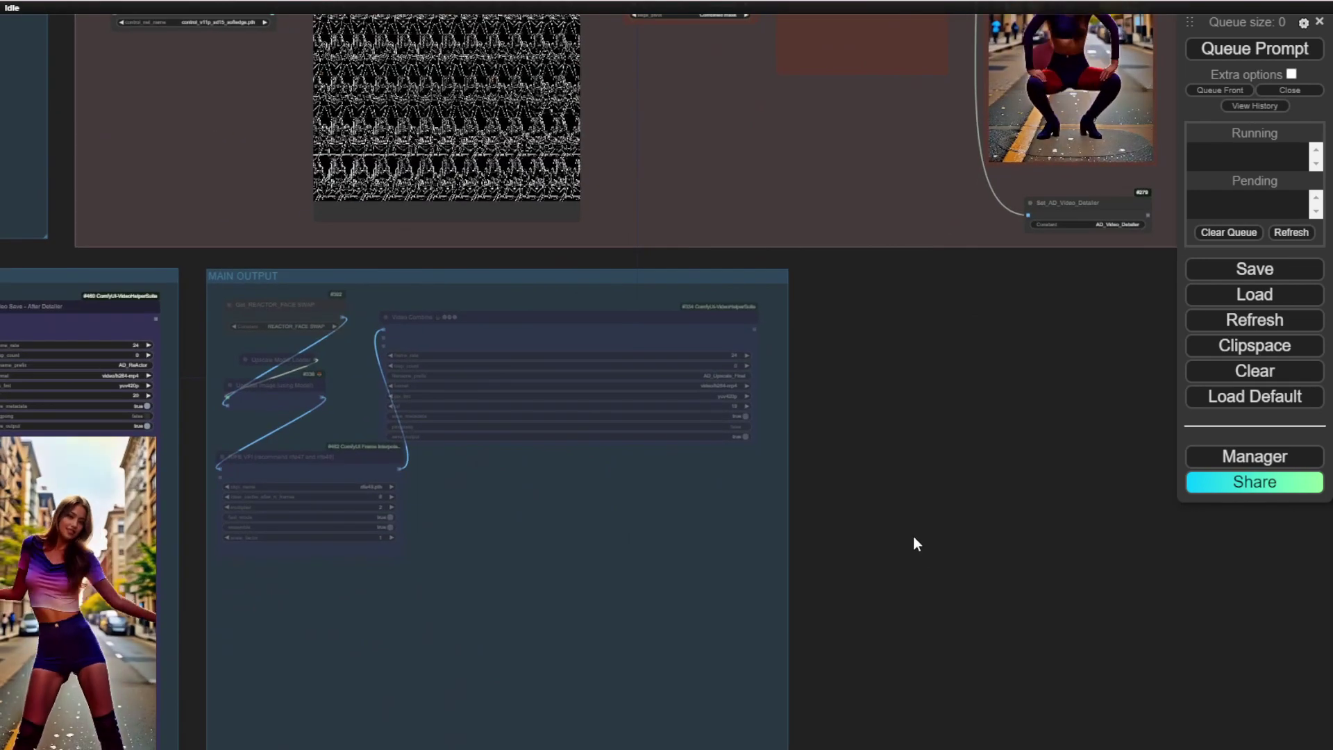
Bypass the lineart ControlNet's model loader, Realistic Lineart and Apply Advanced ControlNet nodes, along with the lineart Preview Image node
scroll(914, 545, "down", 4)
left_click_drag(149, 666, 1104, 690)
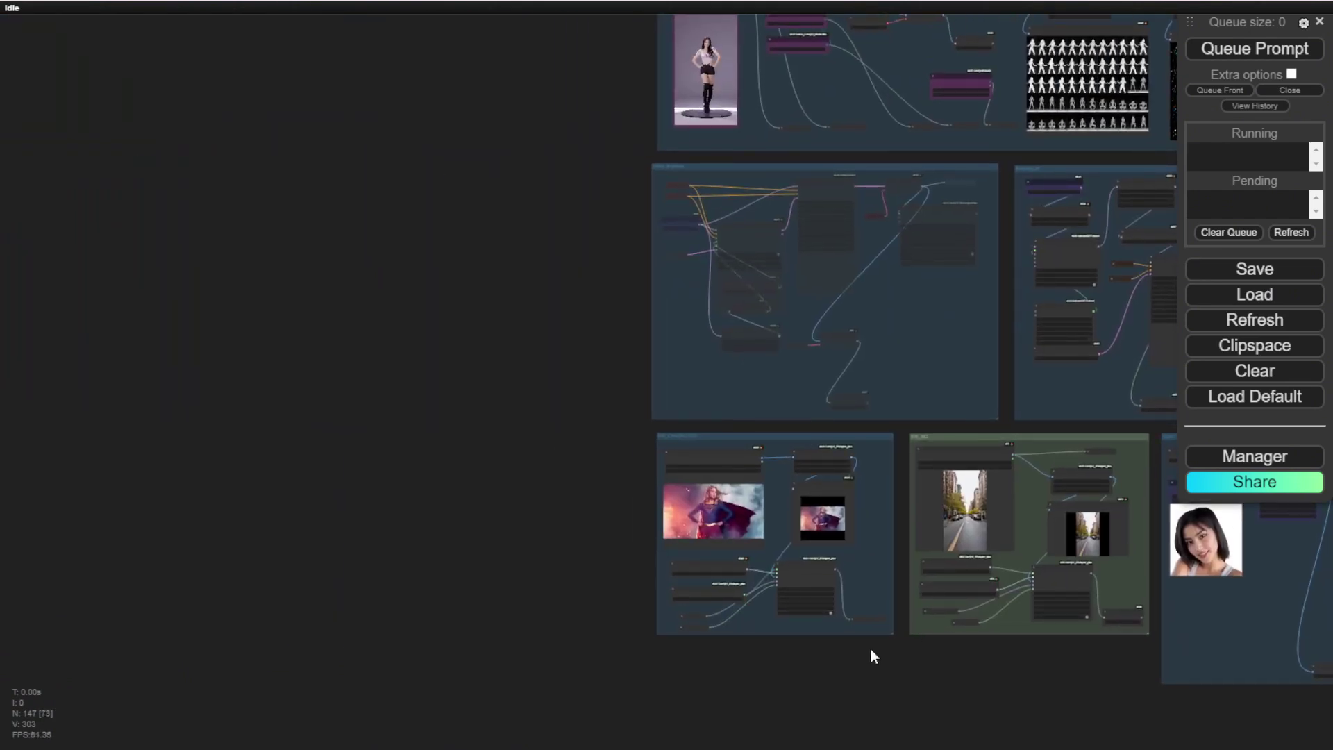
scroll(803, 658, "up", 4)
scroll(697, 574, "up", 9)
scroll(476, 352, "up", 3)
left_click_drag(393, 269, 80, 291)
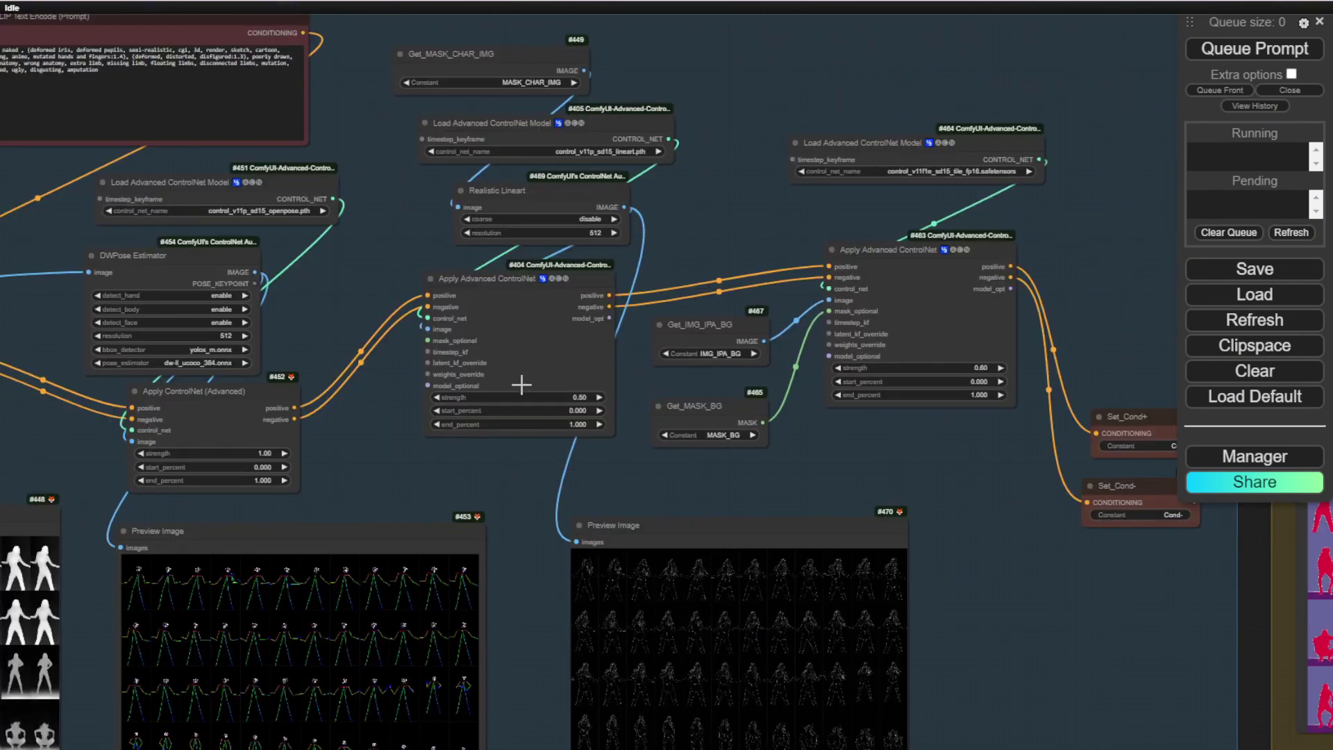
right_click(542, 369)
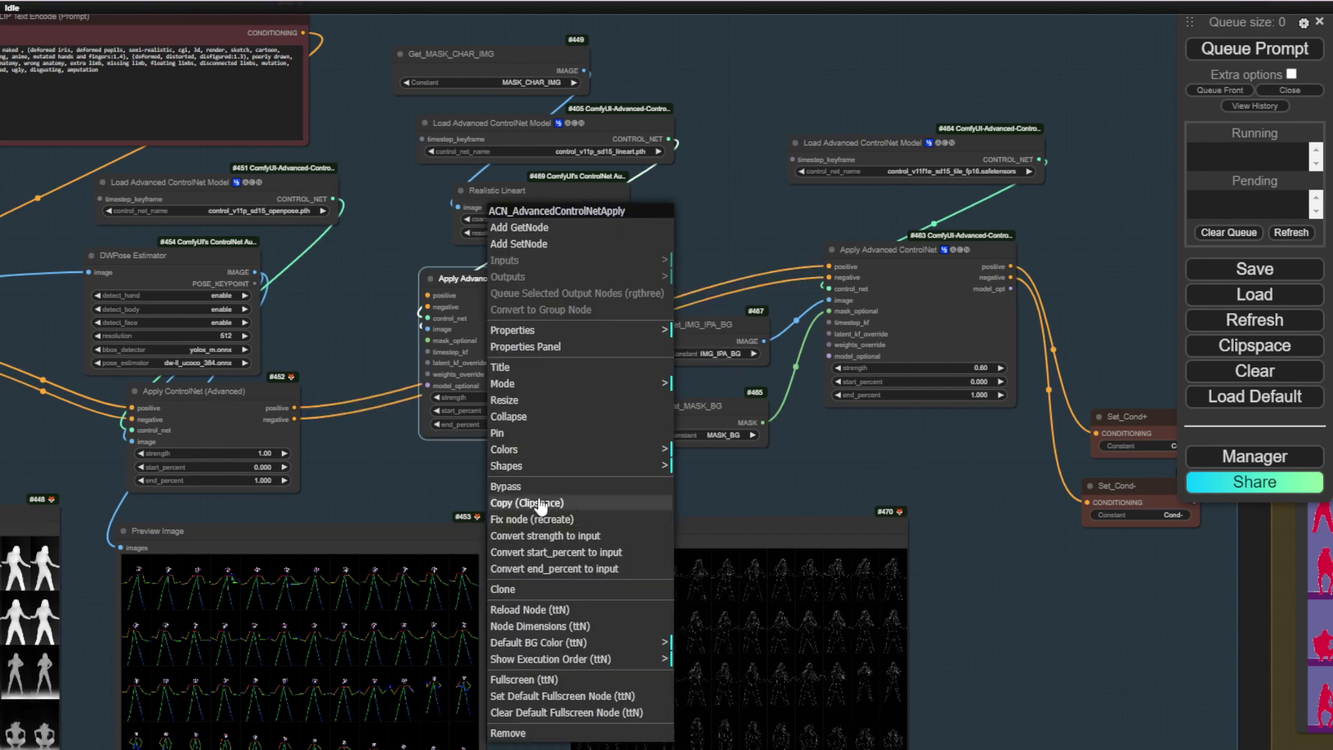
left_click(505, 486)
right_click(733, 520)
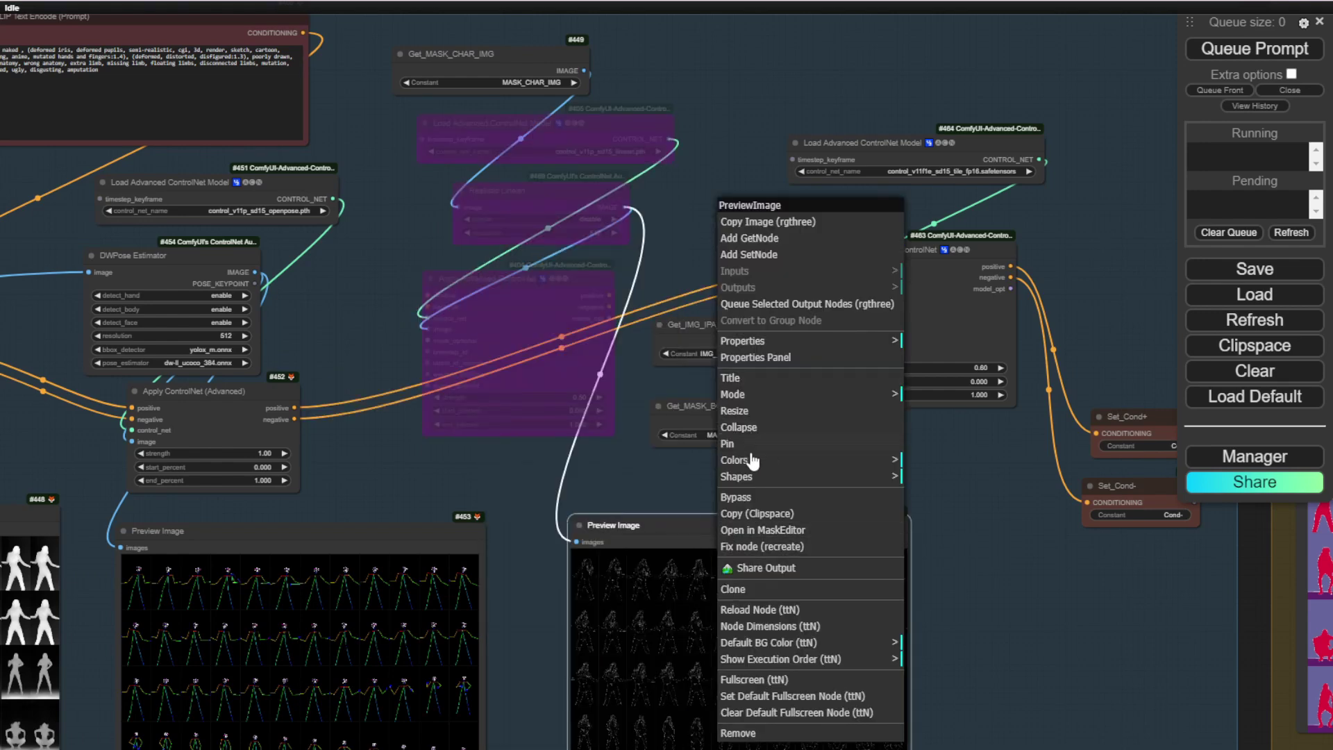
left_click(757, 497)
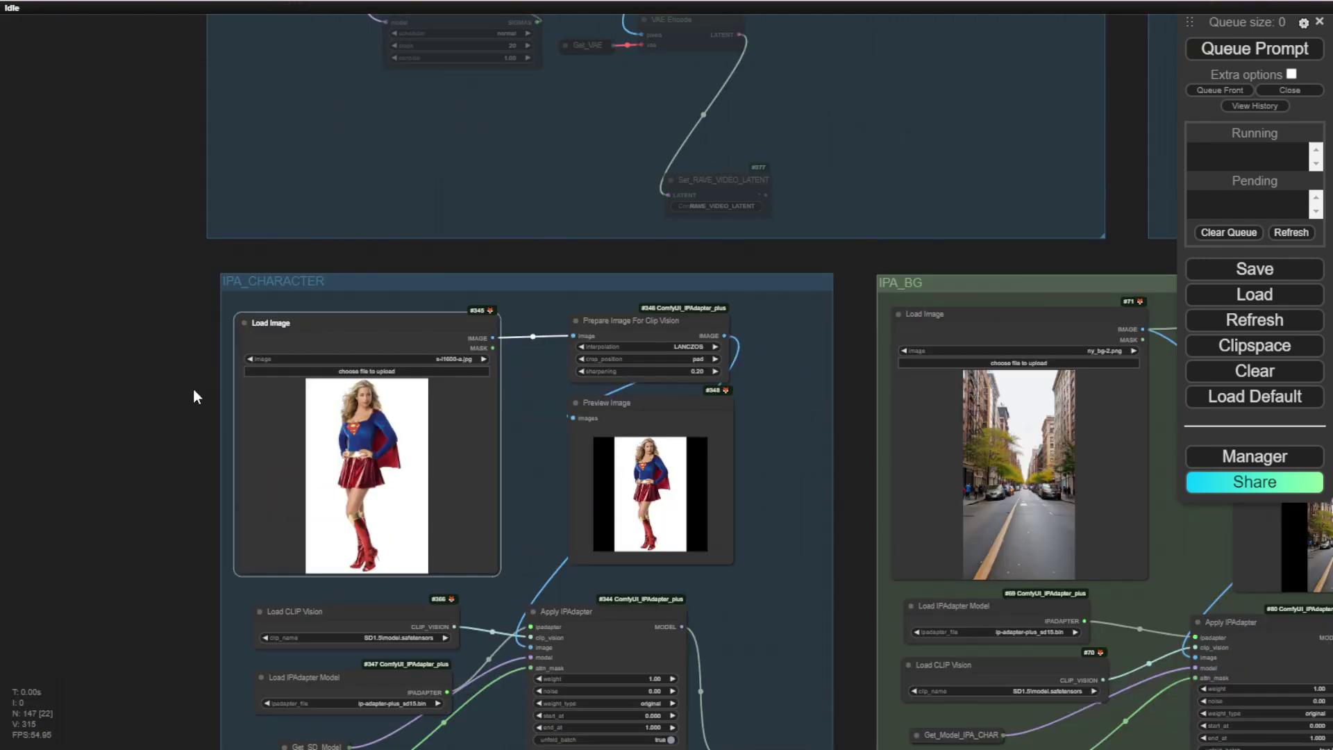
Queue the workflow for generation with the full-body Supergirl costume image in the IPA_CHARACTER group
scroll(165, 398, "down", 6)
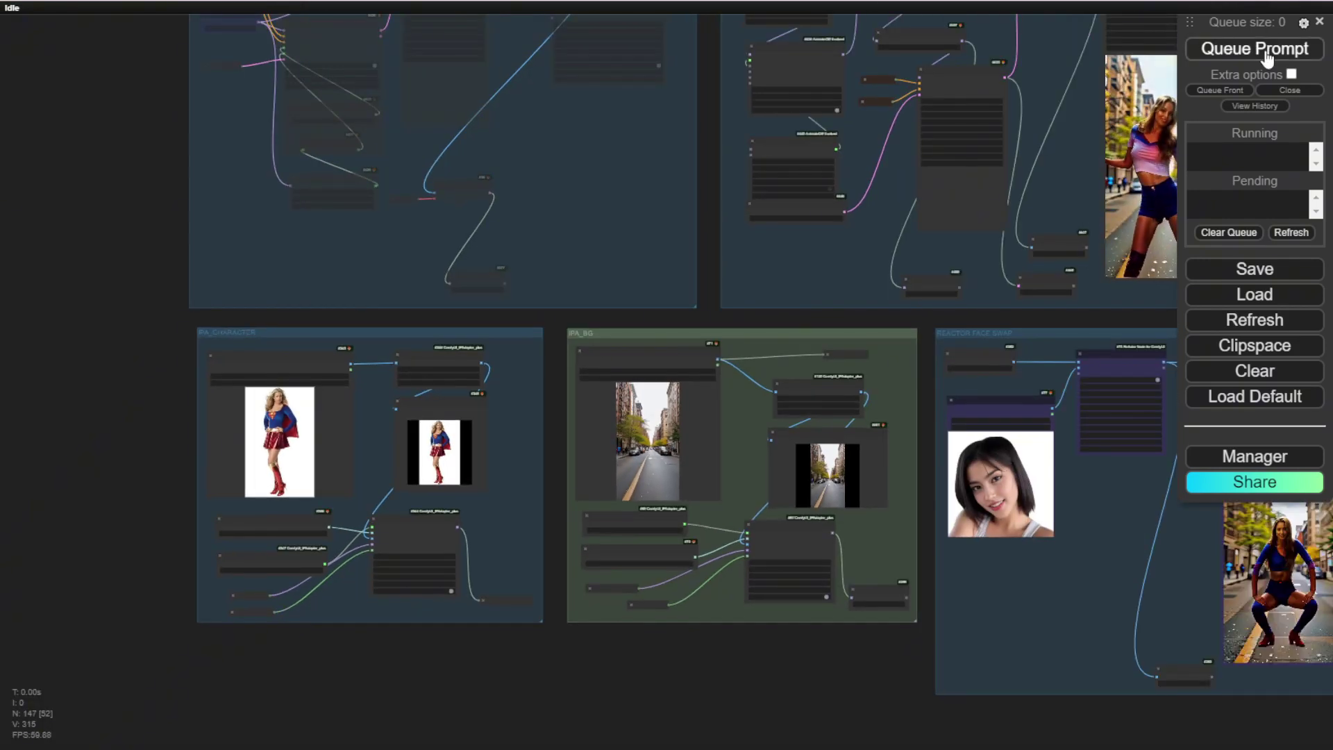
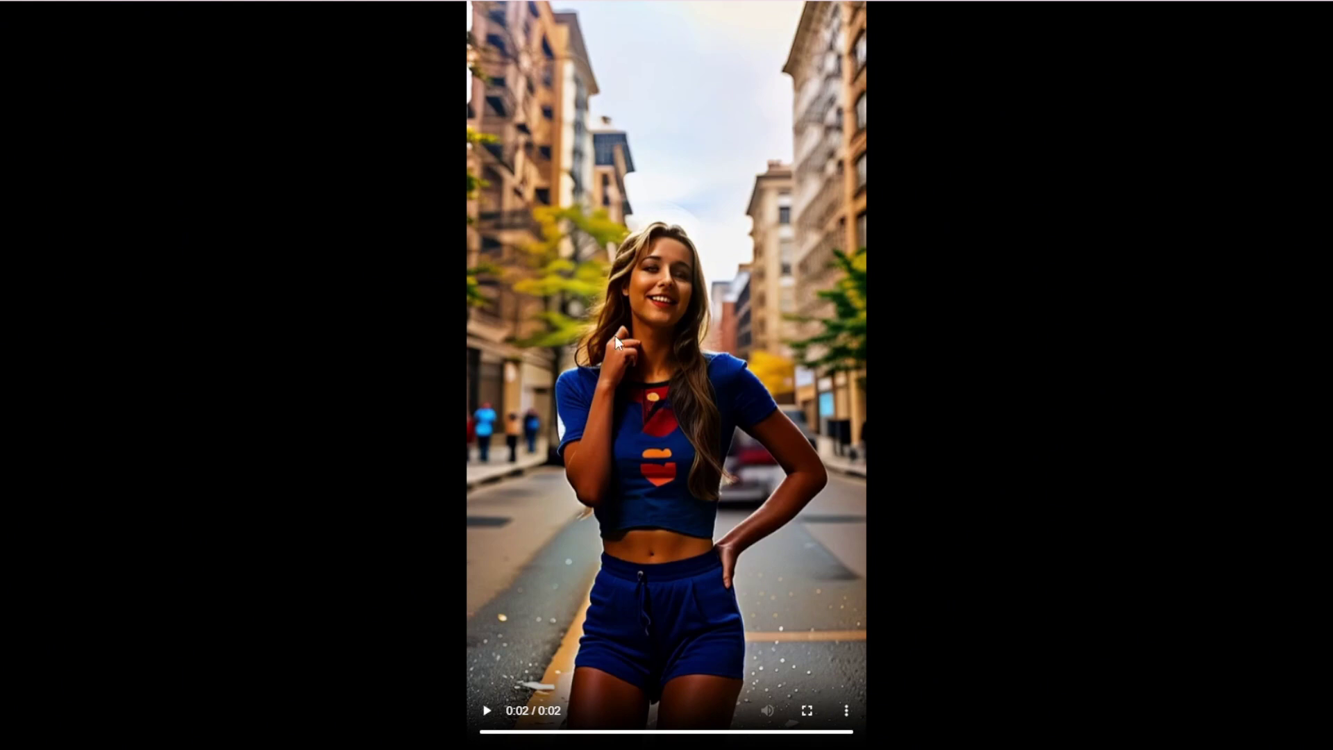
Scrub through the generated Supergirl-costume video to check the character's outfit across the frames
left_click_drag(764, 737, 688, 737)
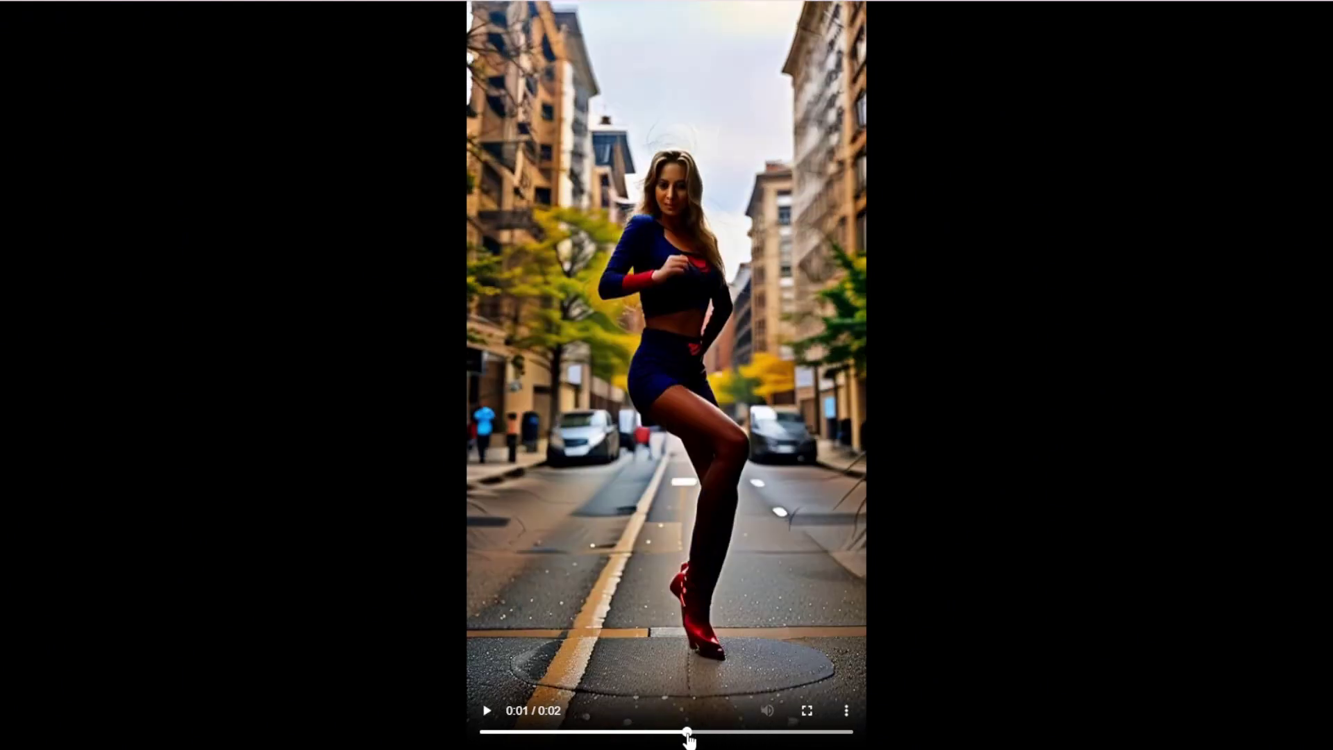
left_click_drag(820, 742, 824, 741)
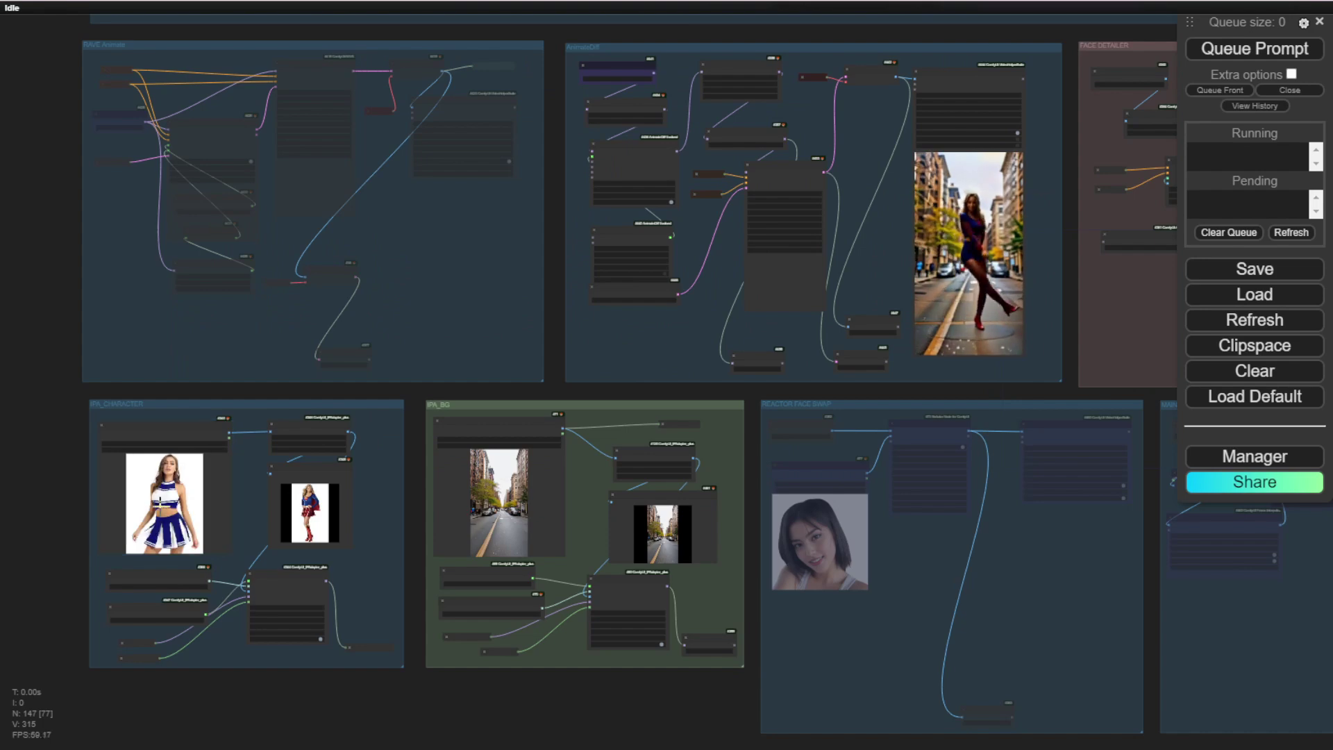
Queue the workflow for generation with the cheerleader outfit image s-l1600 (1).jpg in the IPA_CHARACTER group
scroll(132, 486, "up", 5)
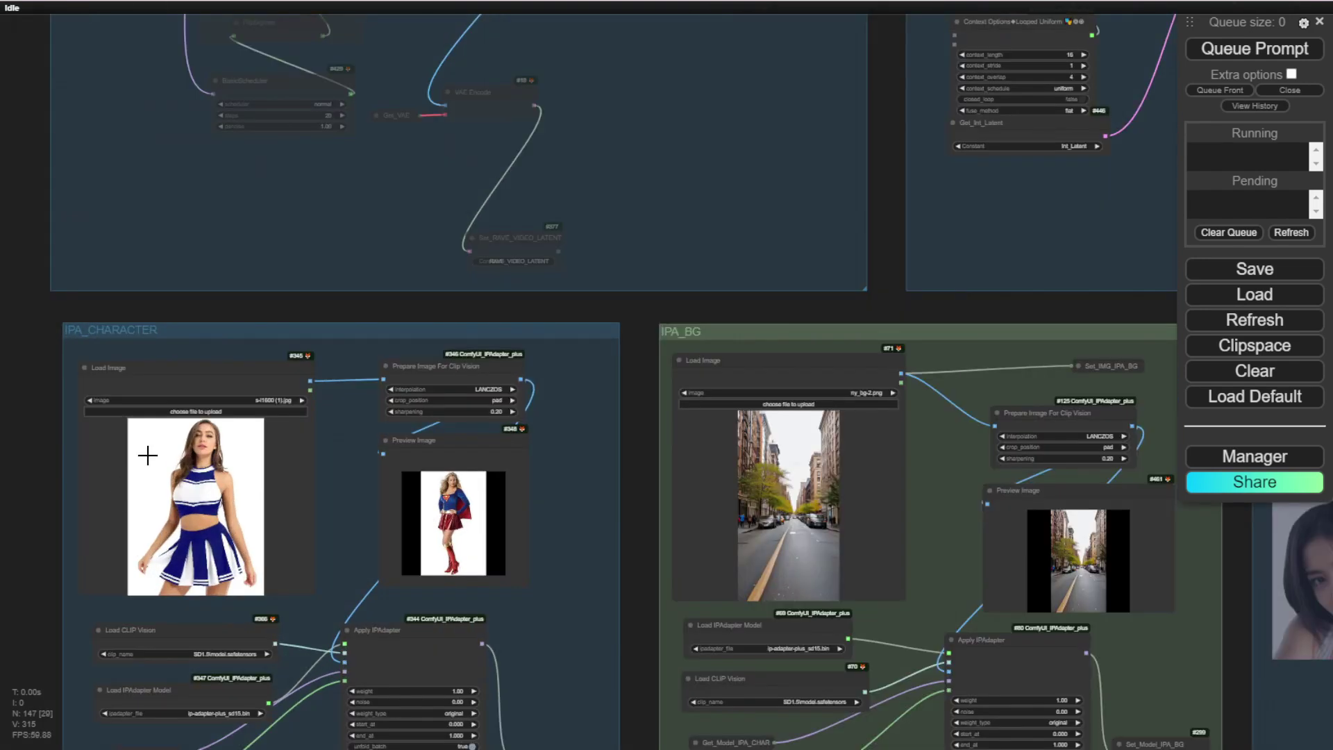
scroll(150, 450, "up", 3)
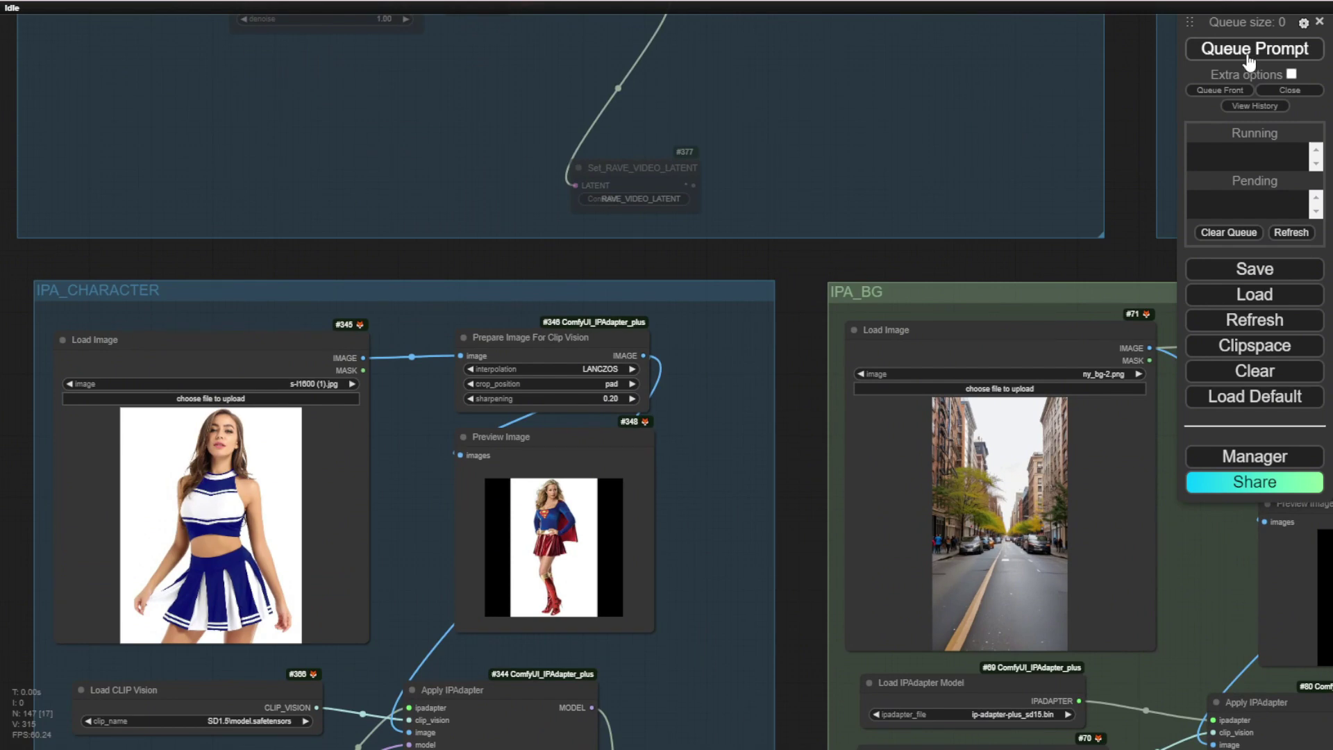
scroll(815, 354, "down", 5)
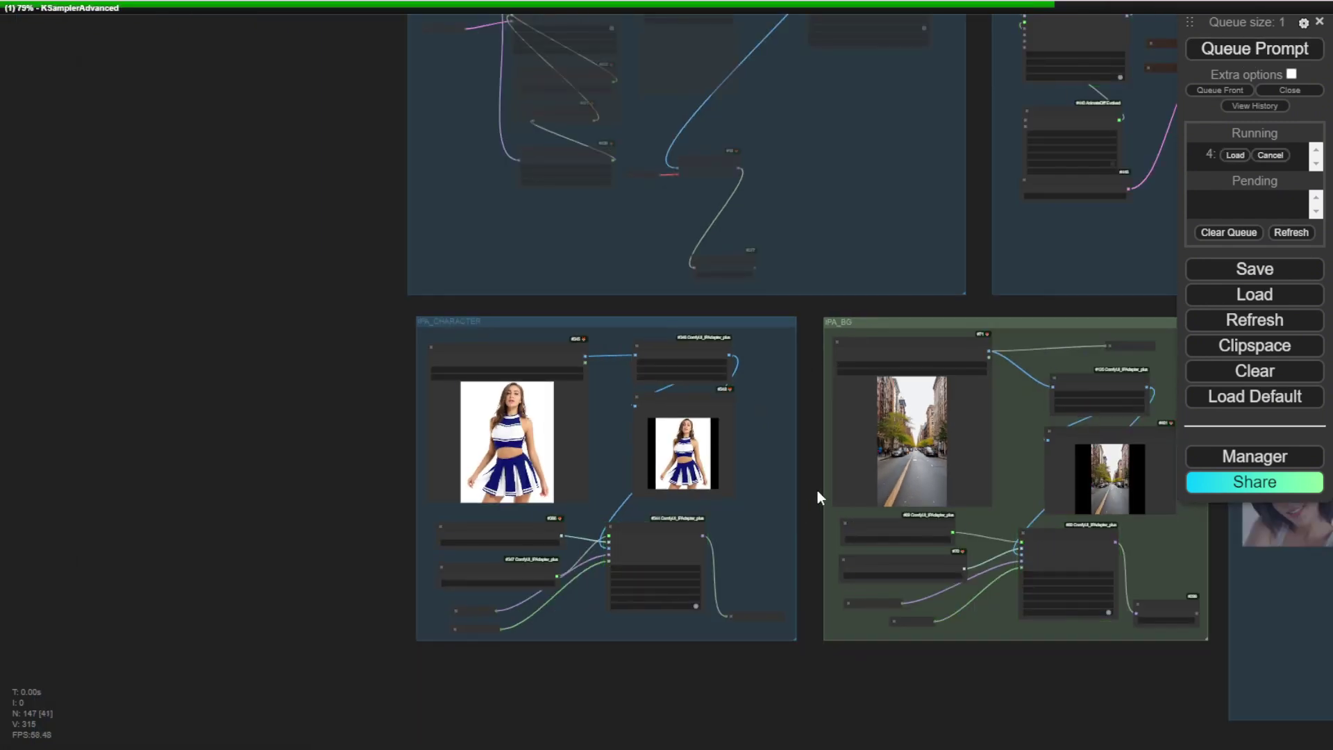
scroll(818, 490, "down", 3)
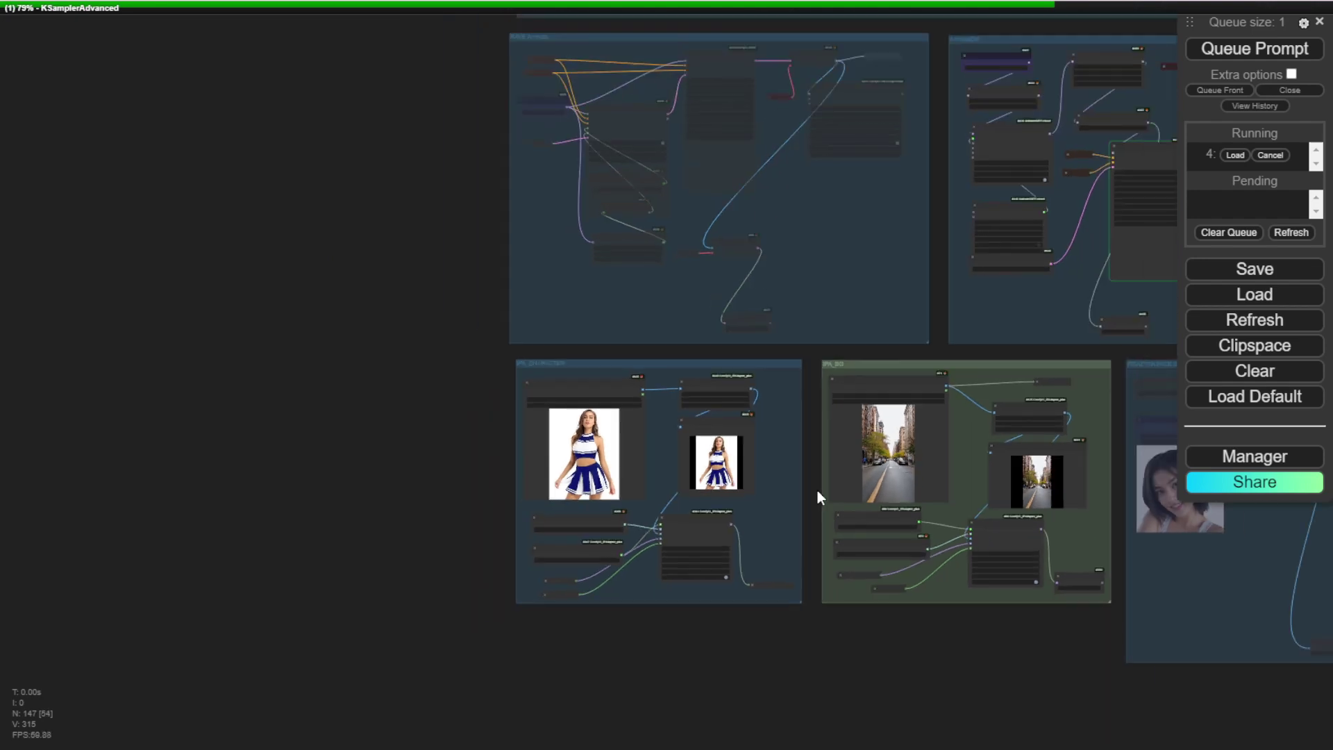
left_click_drag(910, 702, 509, 724)
scroll(461, 715, "down", 3)
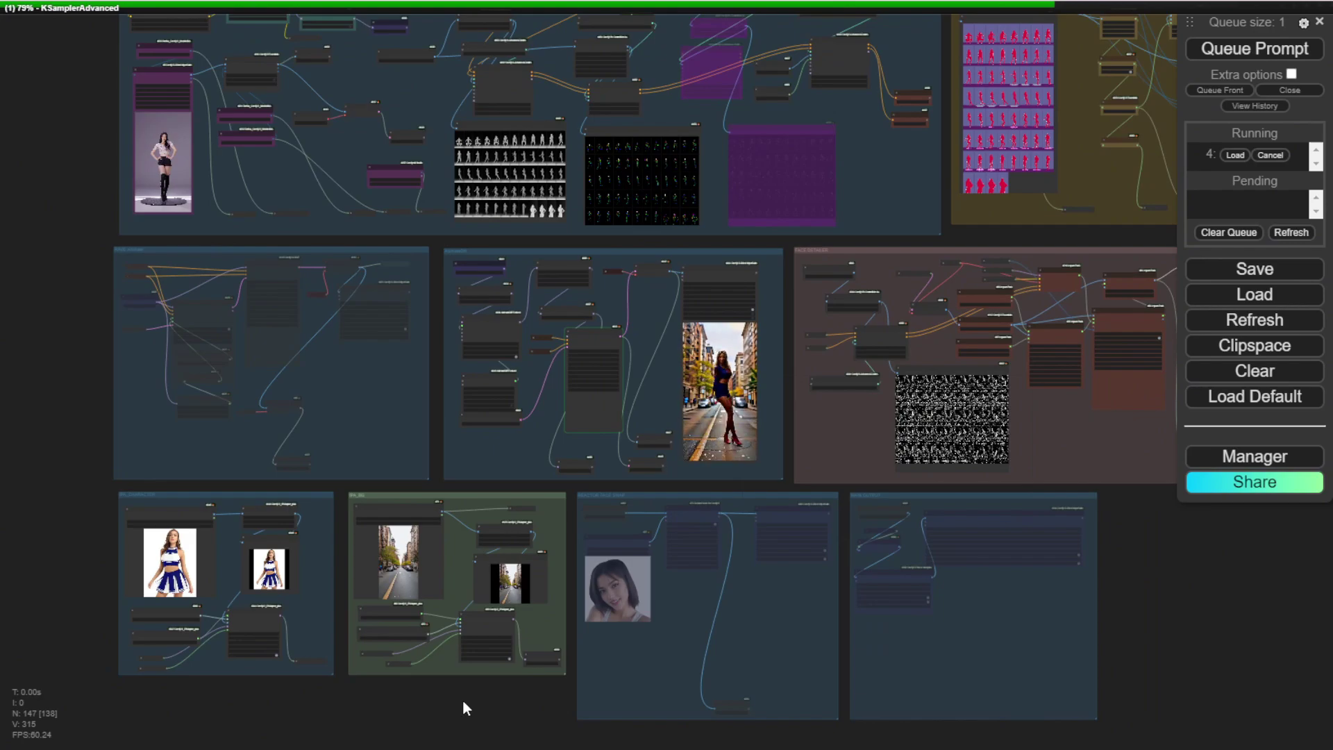
scroll(462, 697, "down", 2)
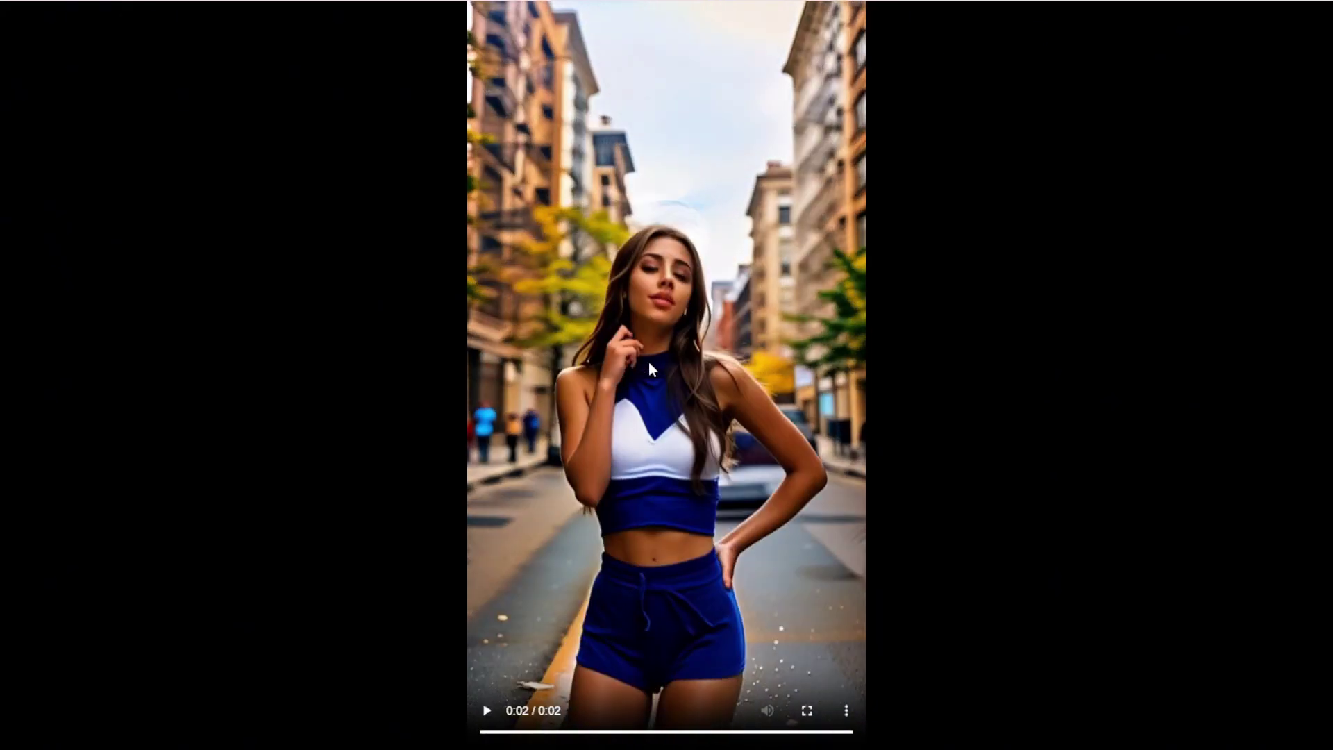
Play and scrub through the generated cheerleader-outfit video to its last frame
left_click(485, 711)
left_click(704, 219)
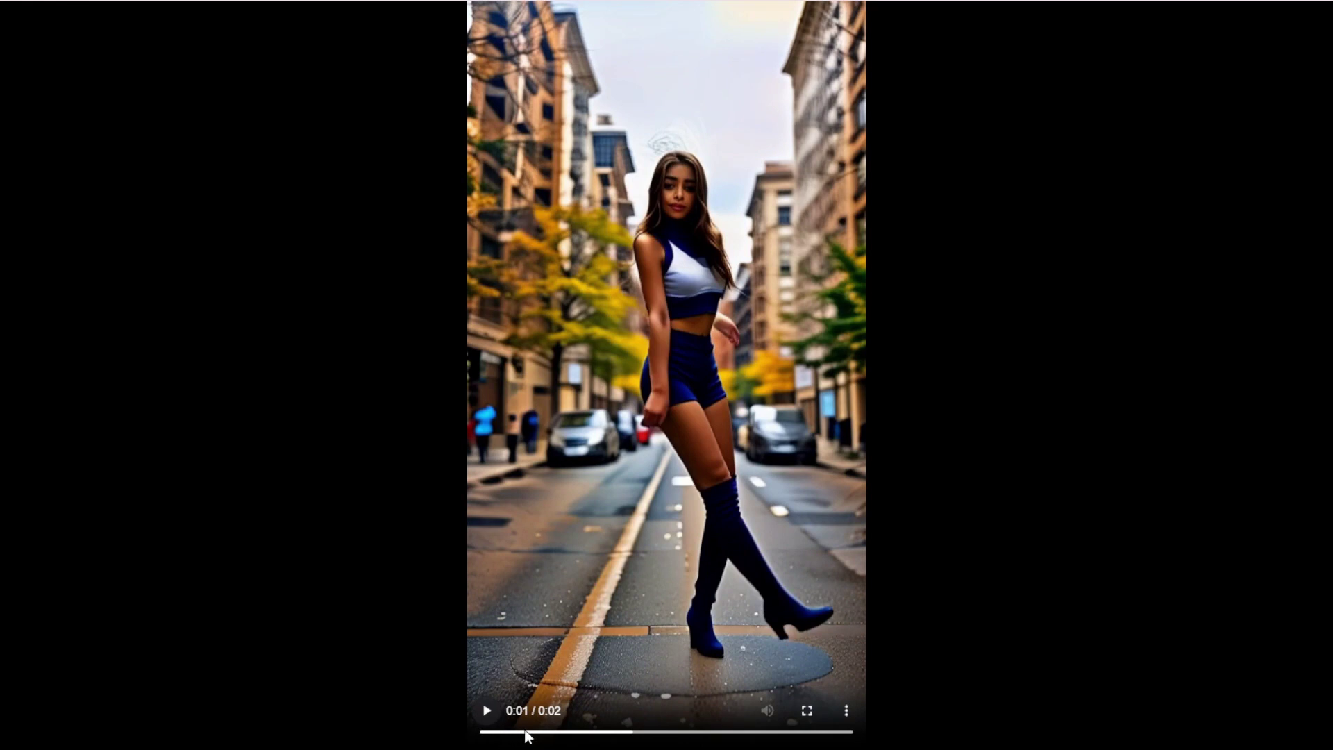
left_click_drag(525, 735, 859, 740)
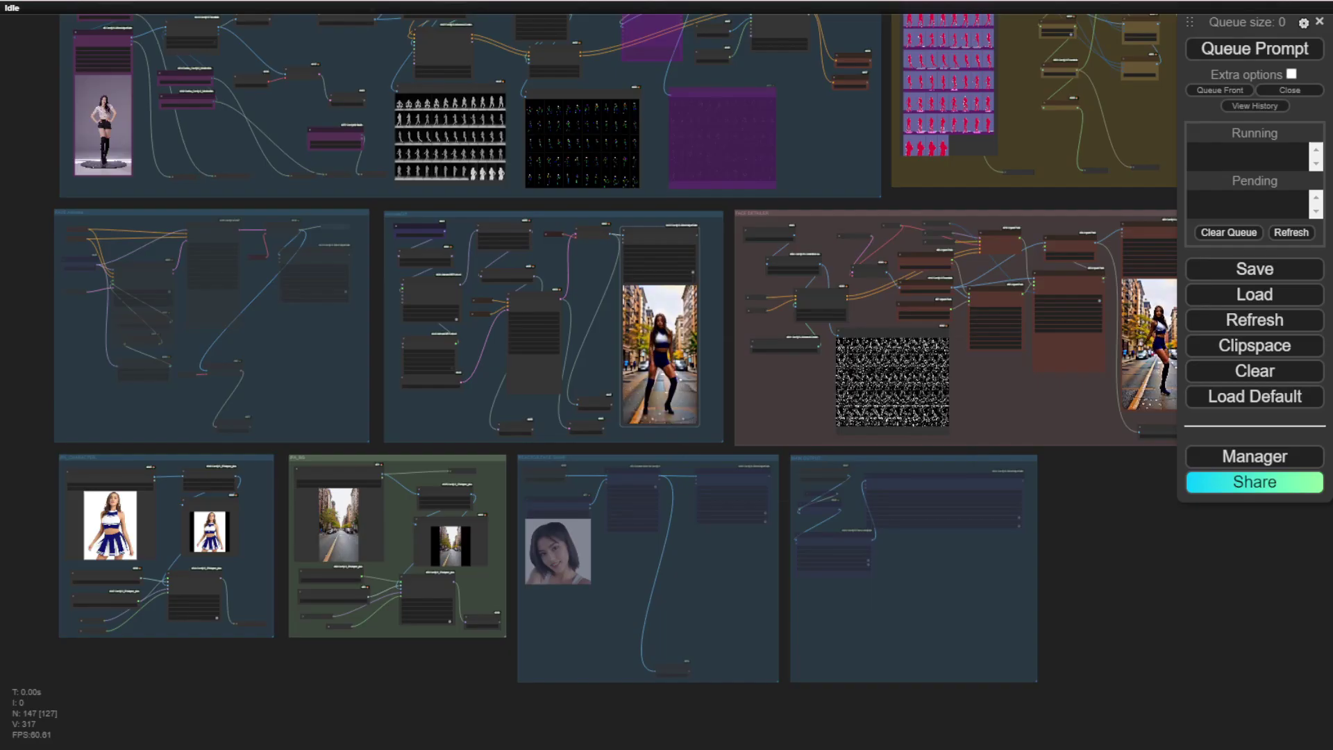
Compare the character and background images in the IPA_CHARACTER and IPA_BG groups with the source dance video and the generated result
scroll(135, 615, "up", 10)
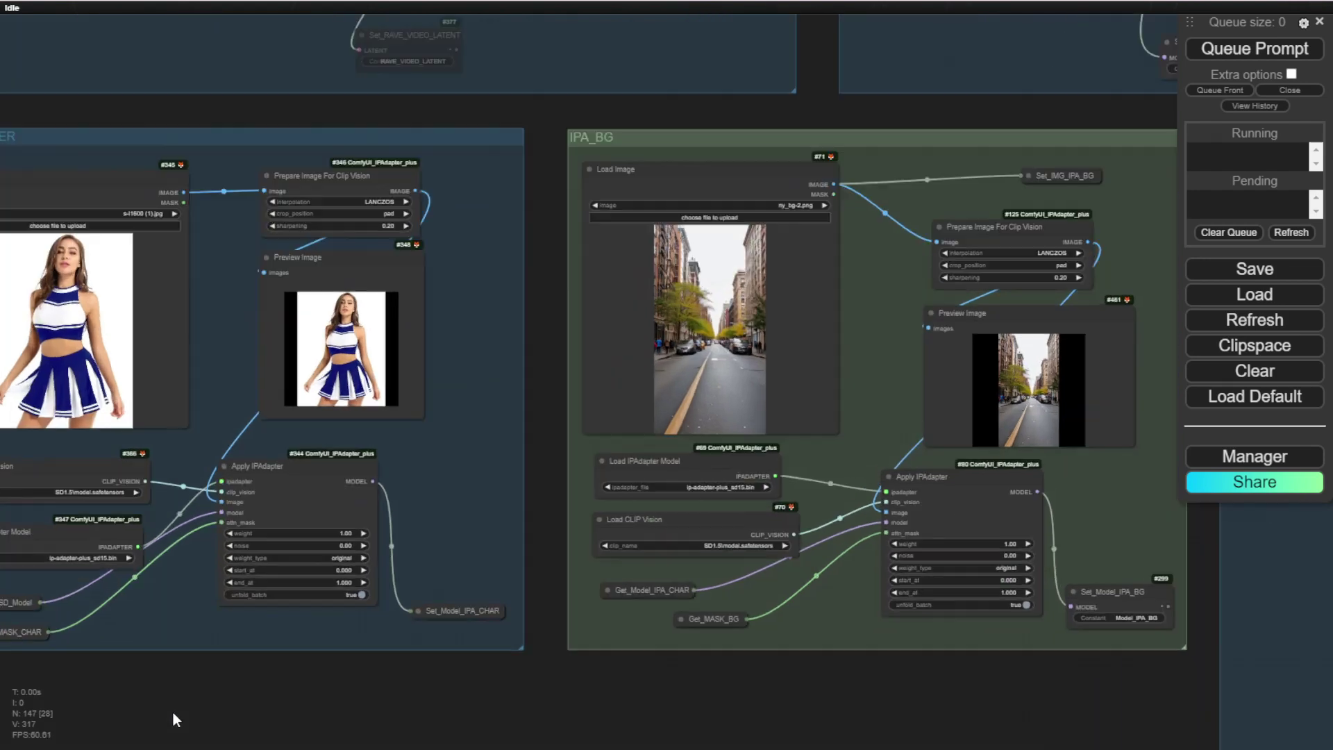
left_click_drag(195, 684, 289, 728)
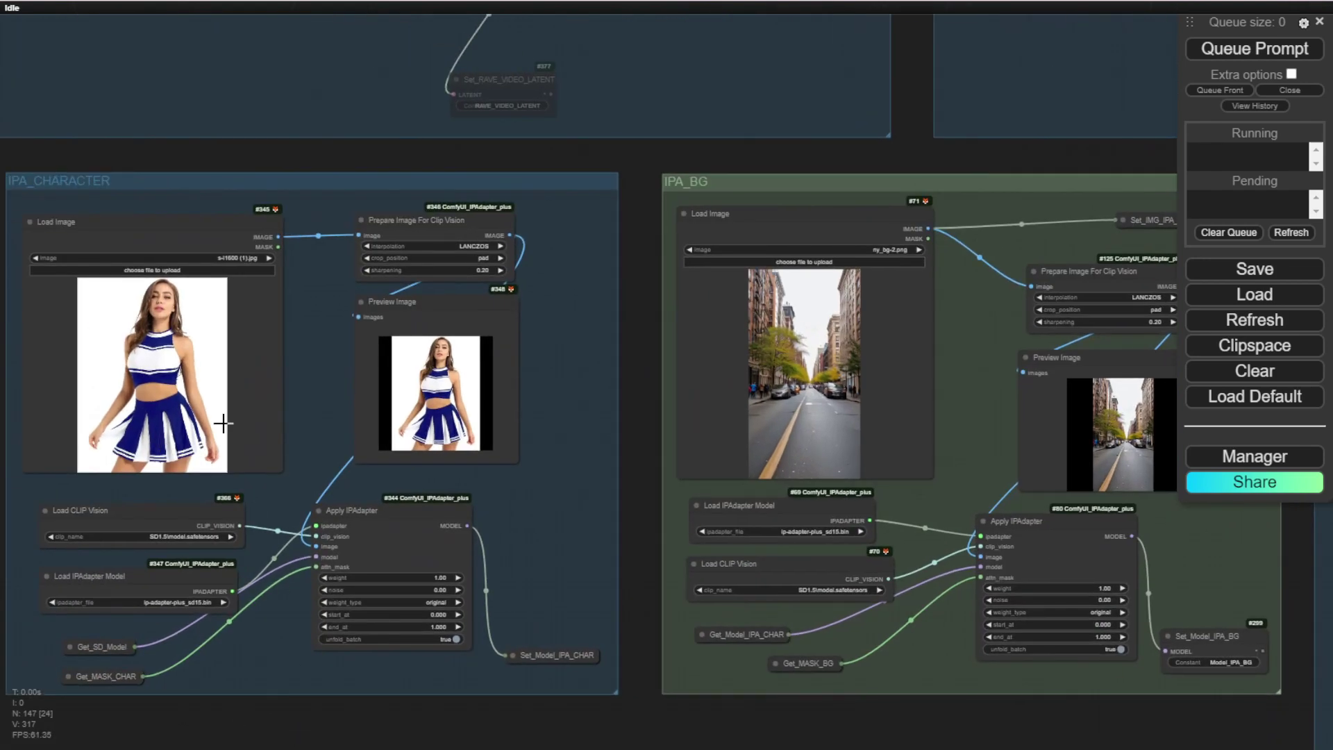
scroll(179, 414, "down", 5)
left_click_drag(20, 179, 106, 572)
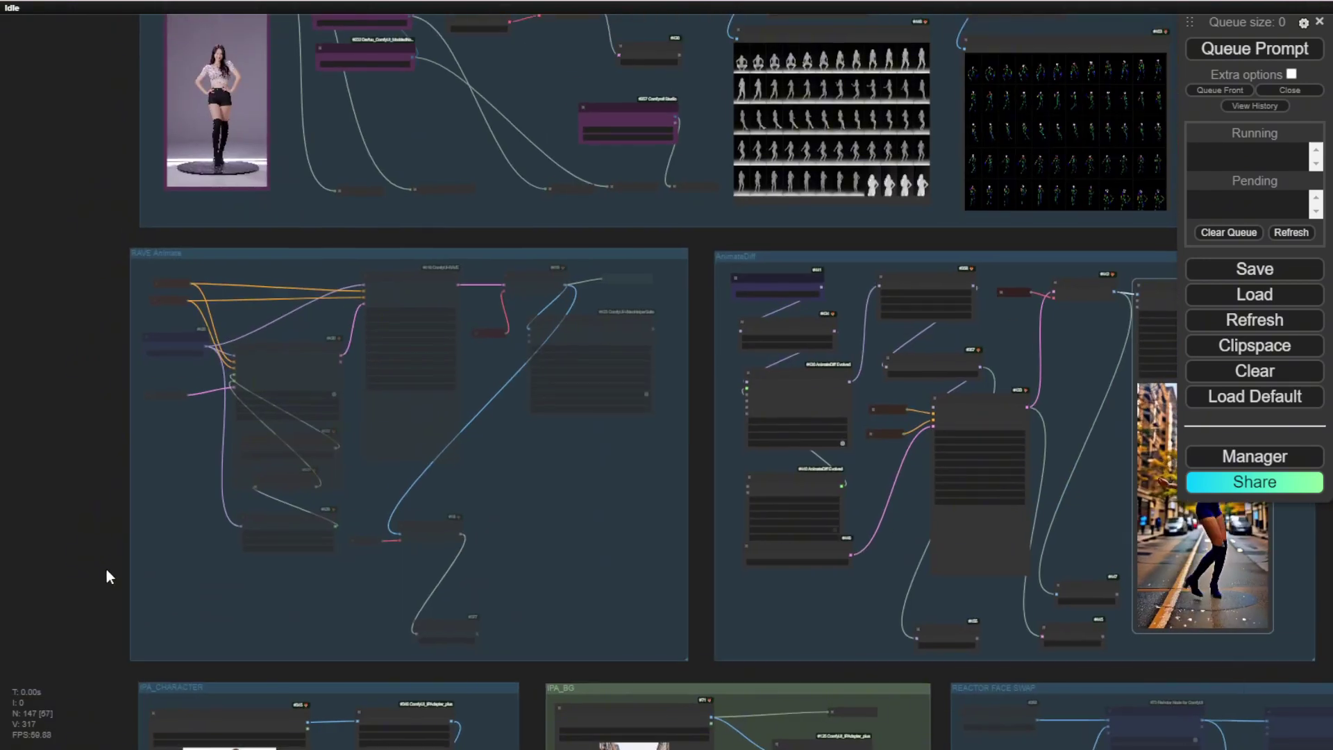
scroll(102, 188, "down", 2)
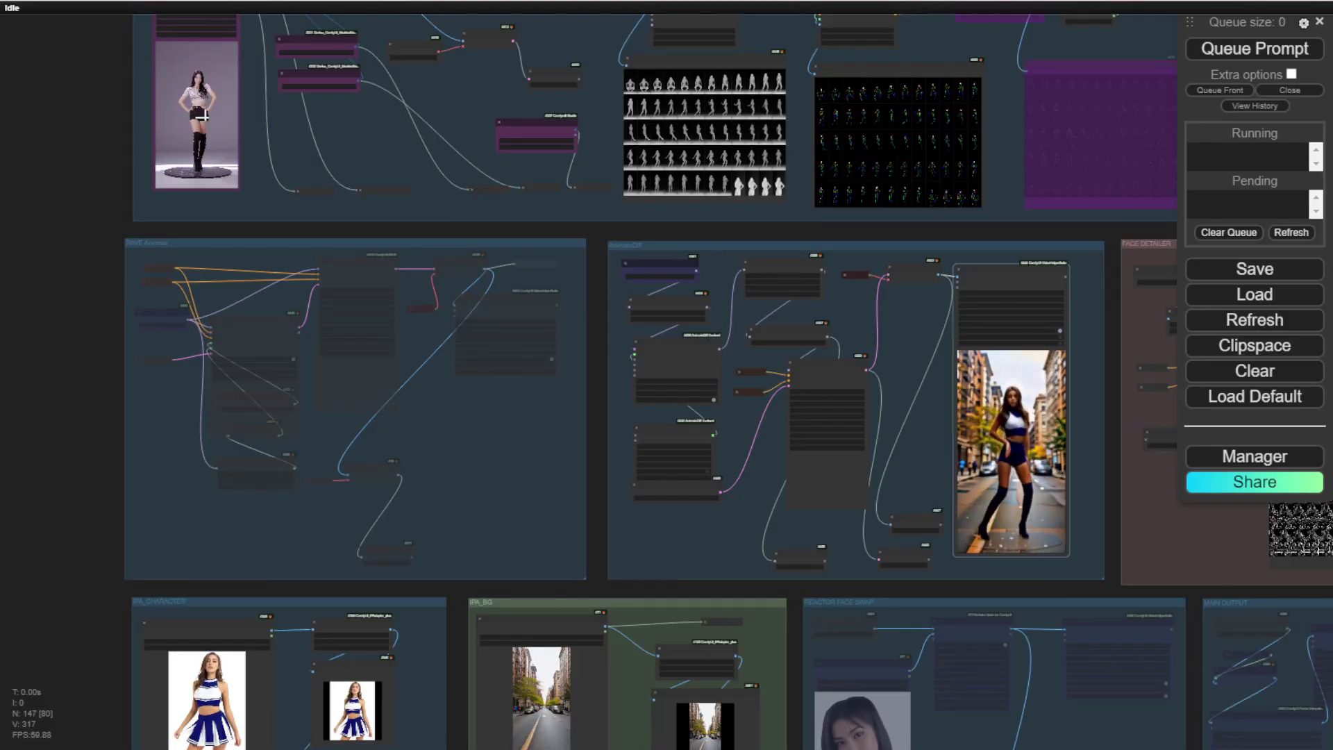
scroll(202, 123, "up", 5)
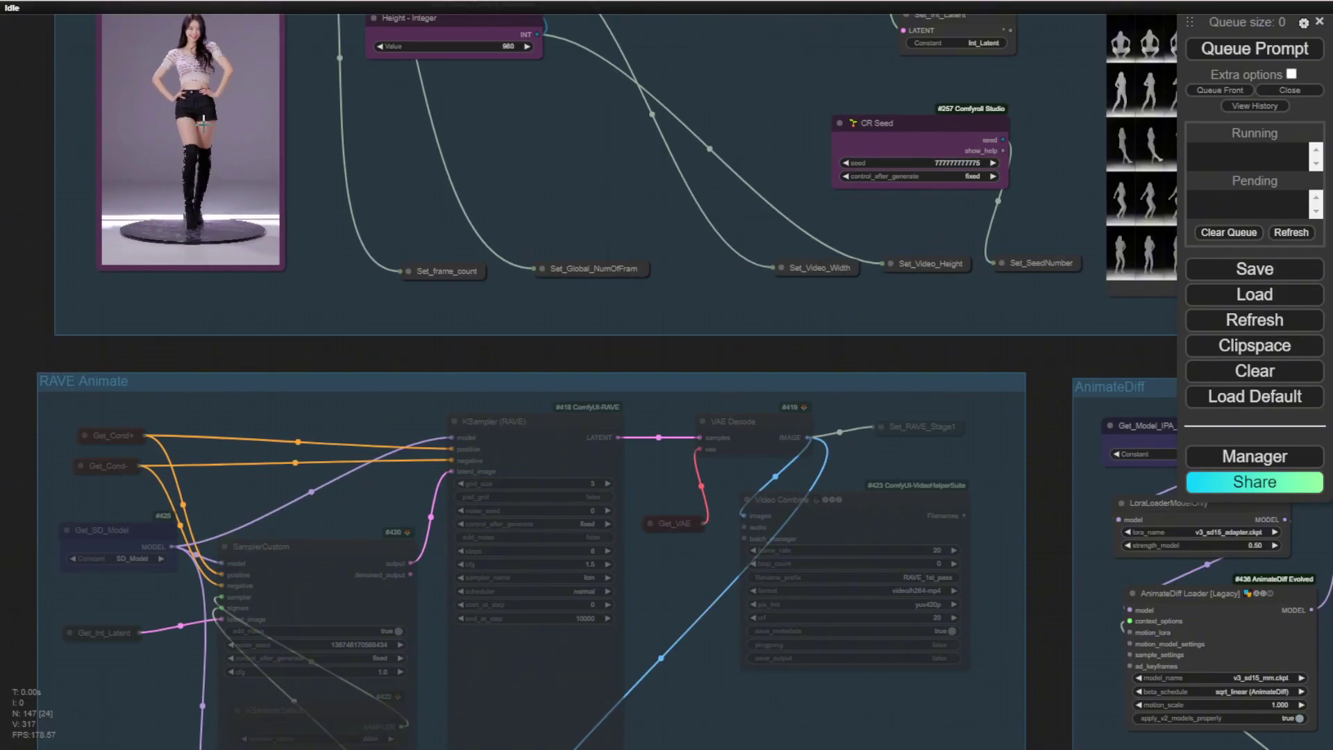
scroll(872, 330, "down", 6)
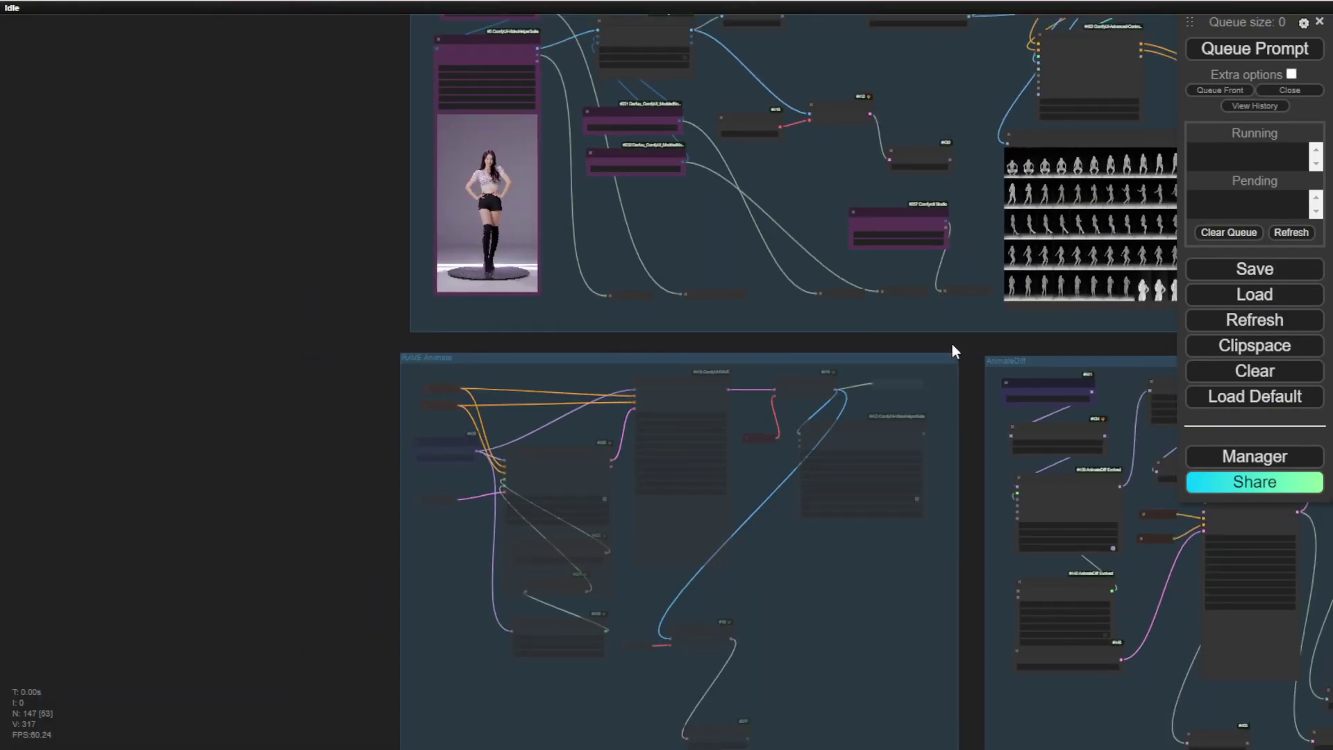
left_click_drag(952, 344, 448, 347)
scroll(638, 341, "up", 4)
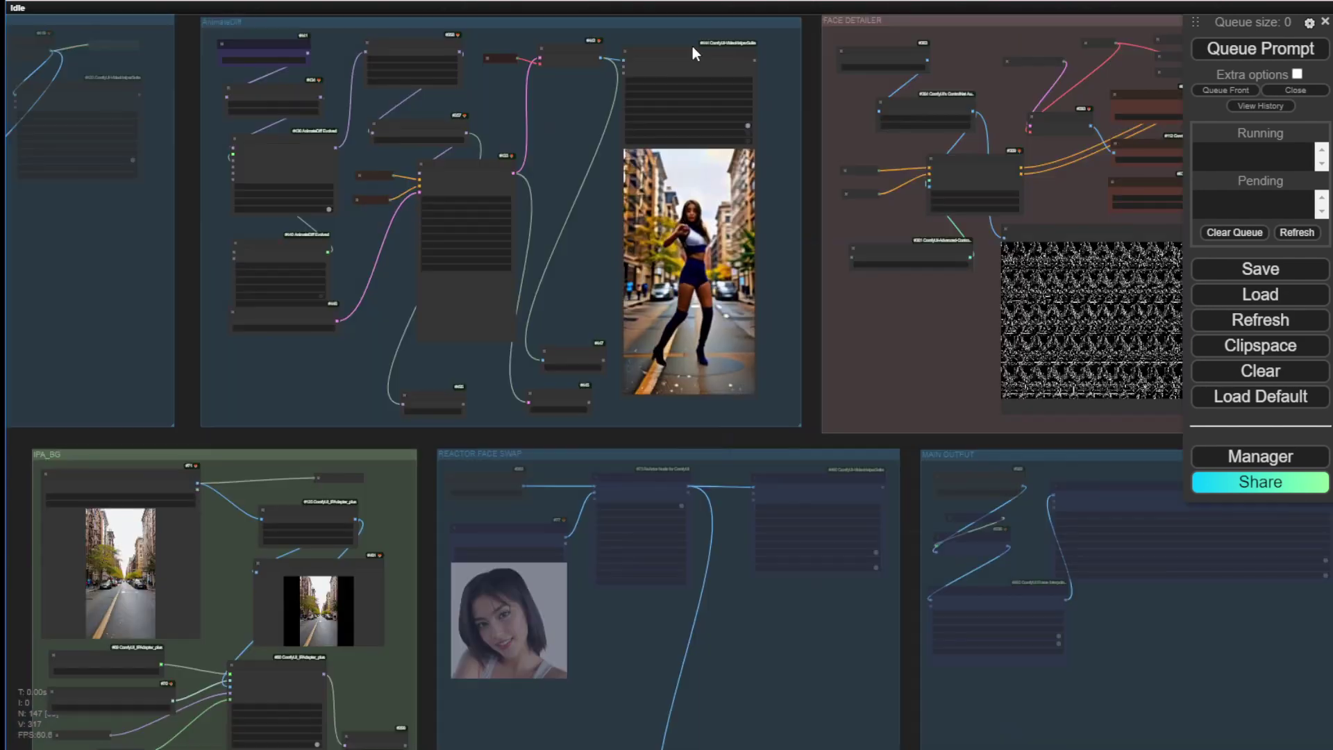
Place the AnimateDiff group's Video Combine node beside the background image in the IPA_BG group to compare the backgrounds
left_click_drag(679, 62, 369, 30)
scroll(295, 219, "up", 9)
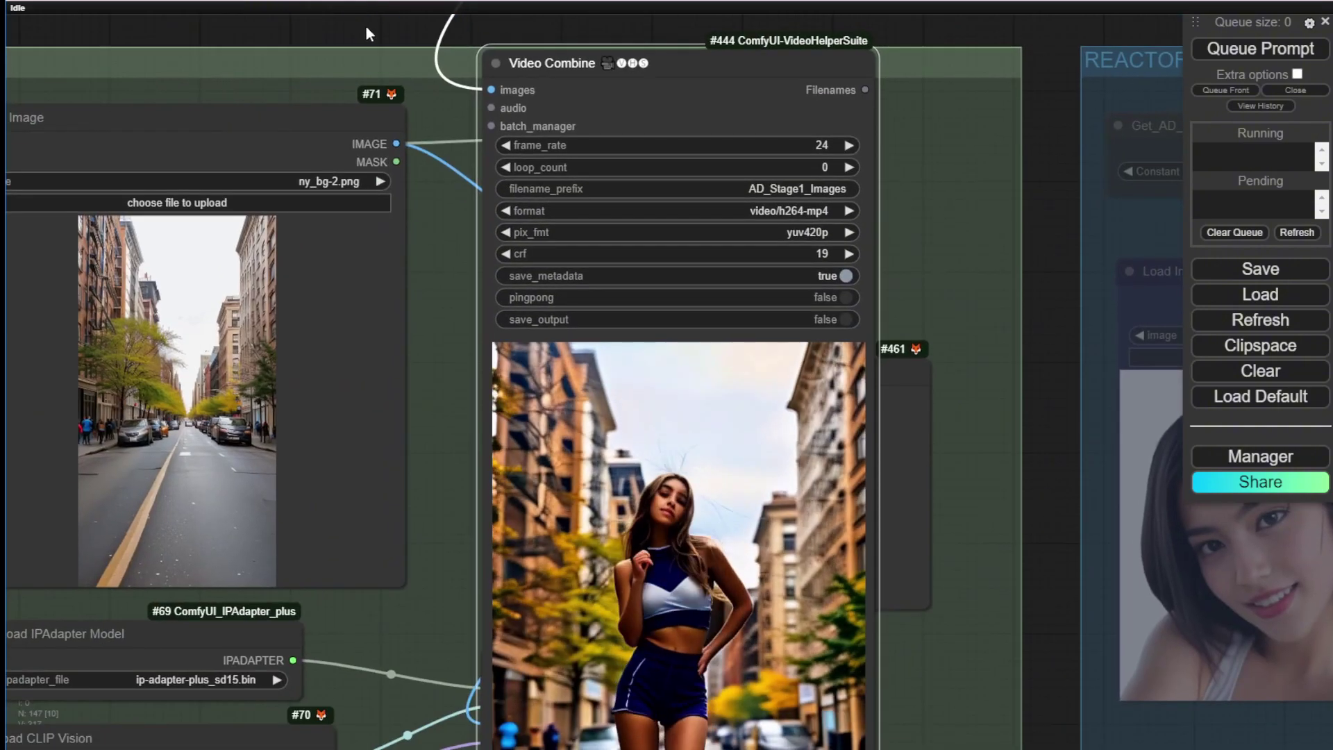
scroll(369, 30, "up", 3)
left_click_drag(434, 0, 414, 53)
scroll(583, 79, "down", 4)
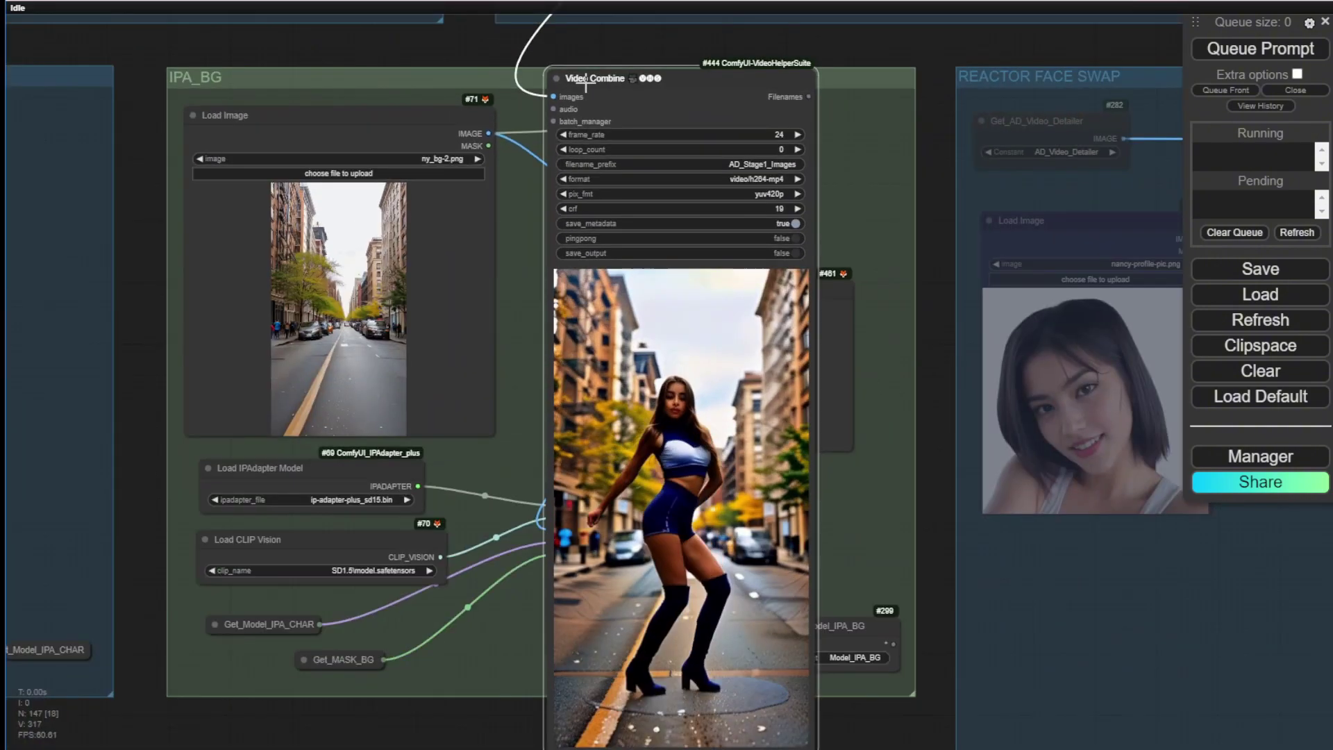
left_click_drag(583, 79, 584, 0)
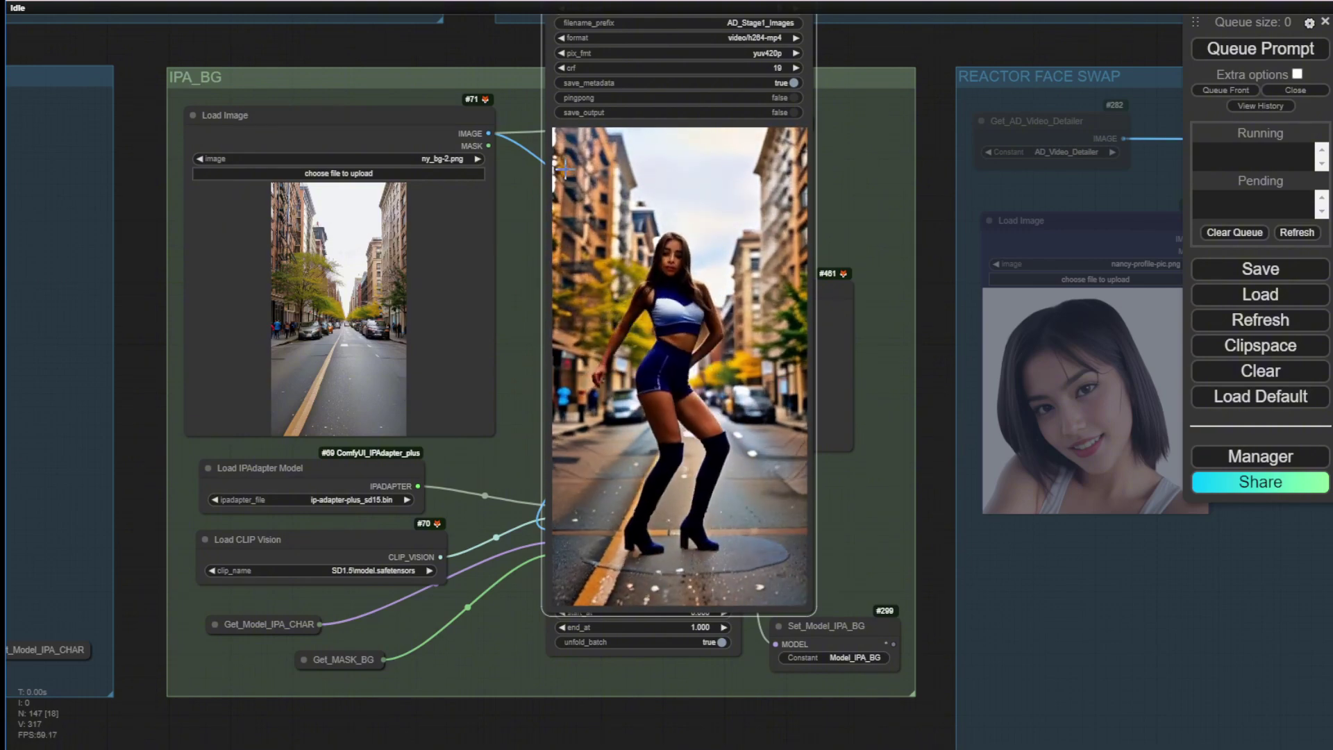
Set the strength of the tile ControlNet's Apply Advanced ControlNet node to 0.30
scroll(275, 257, "up", 5)
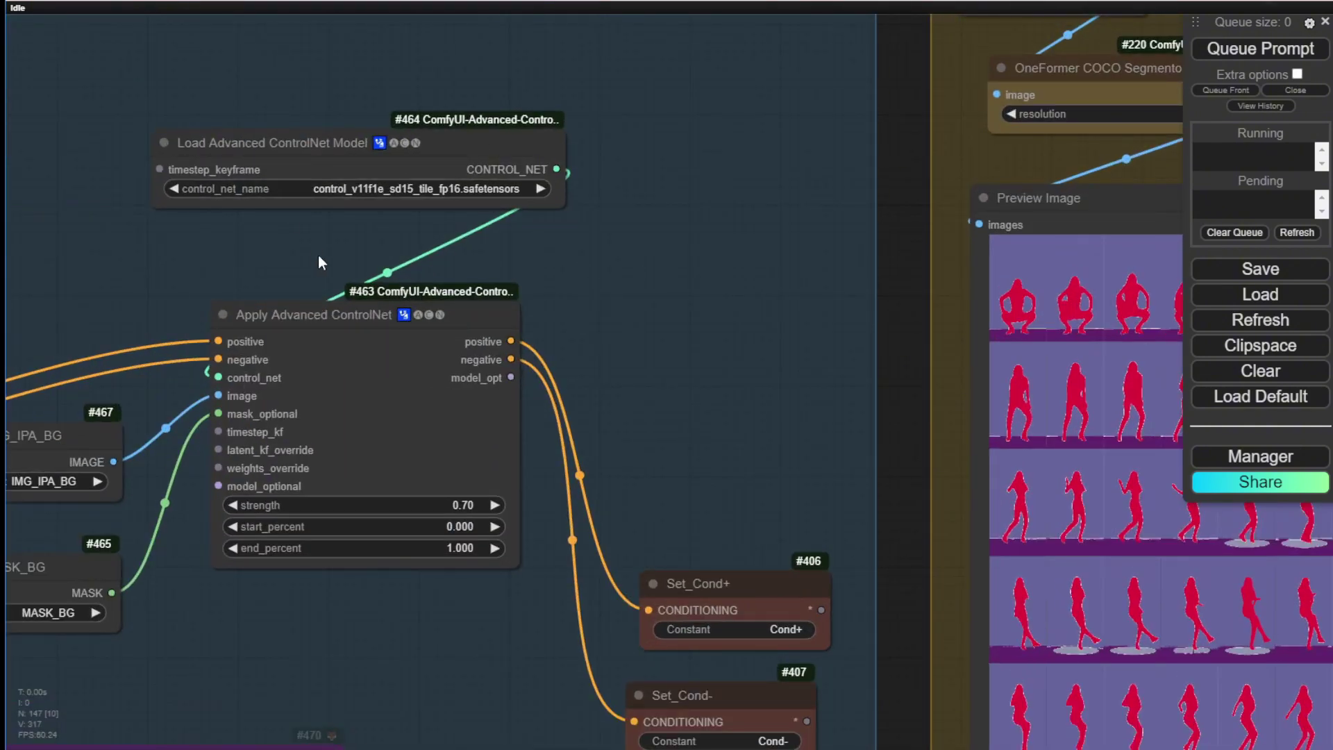
left_click_drag(310, 257, 613, 197)
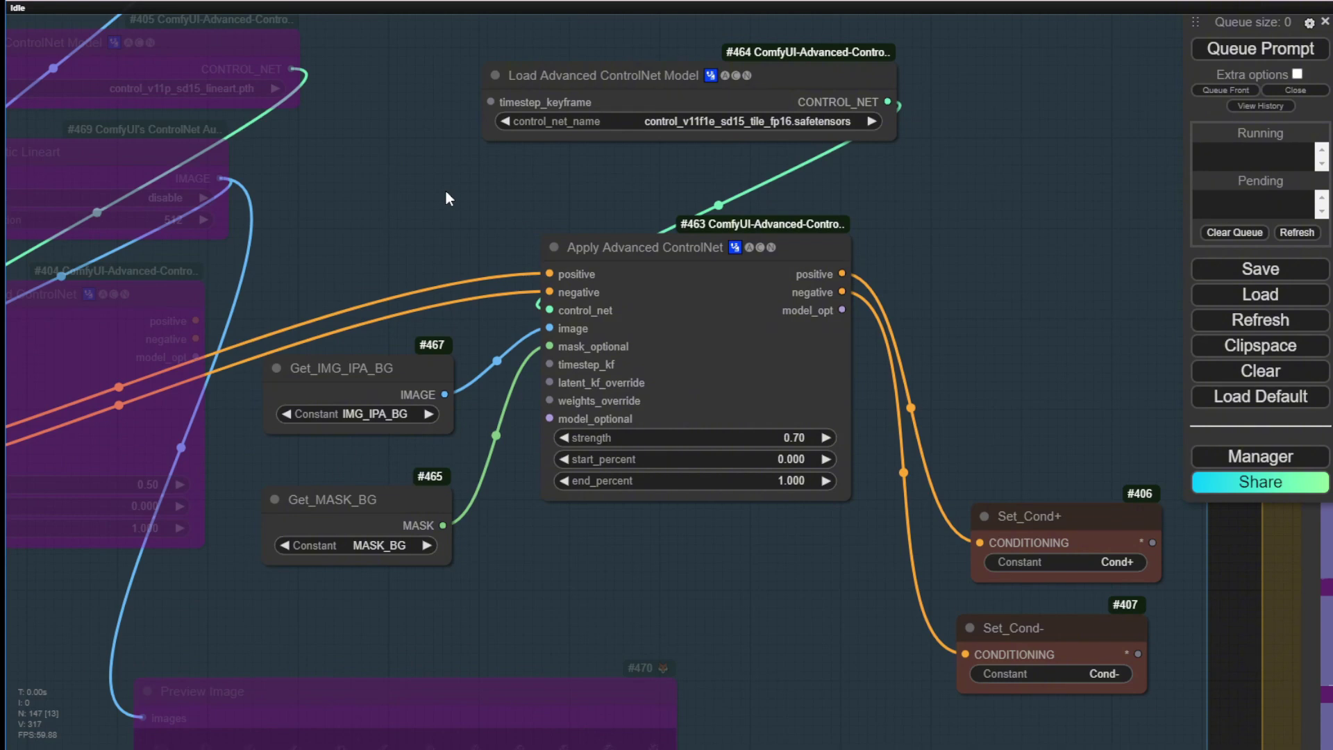
scroll(628, 125, "down", 3)
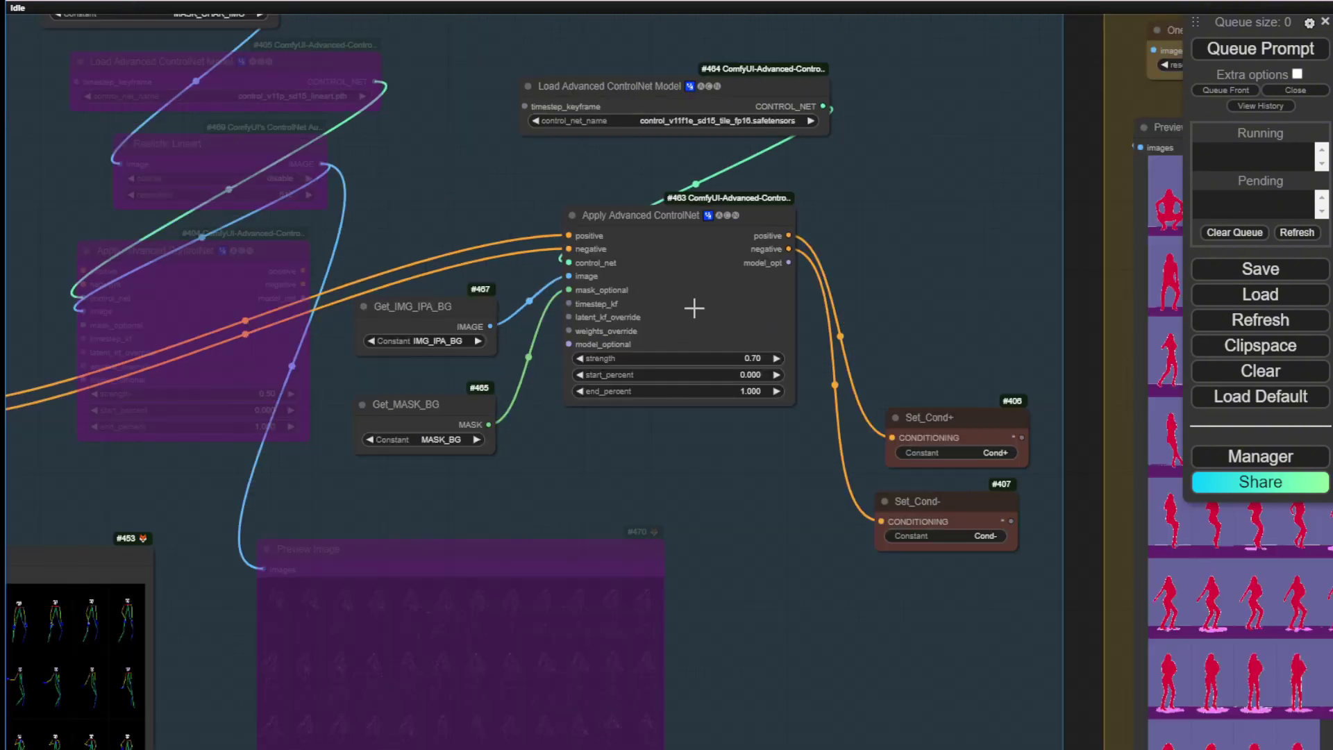
scroll(695, 309, "up", 3)
left_click(748, 375)
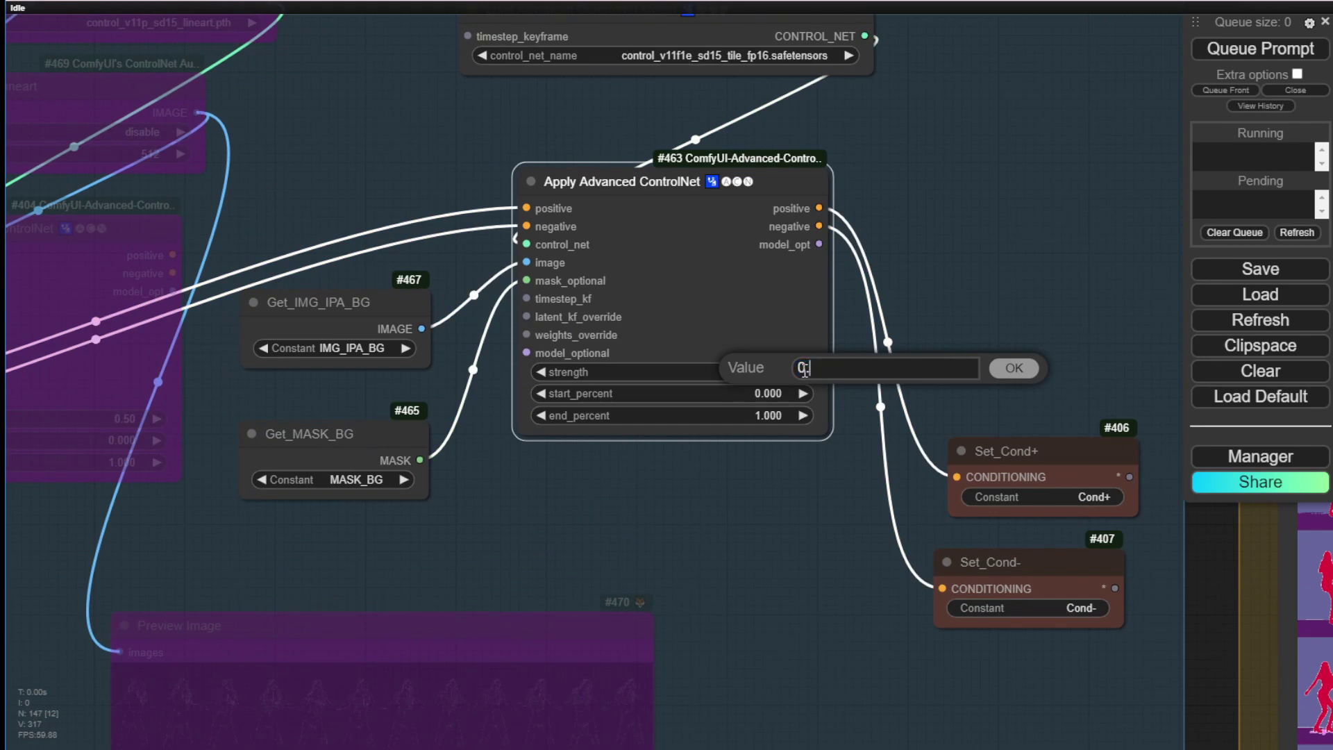
type("0.3")
key("Return")
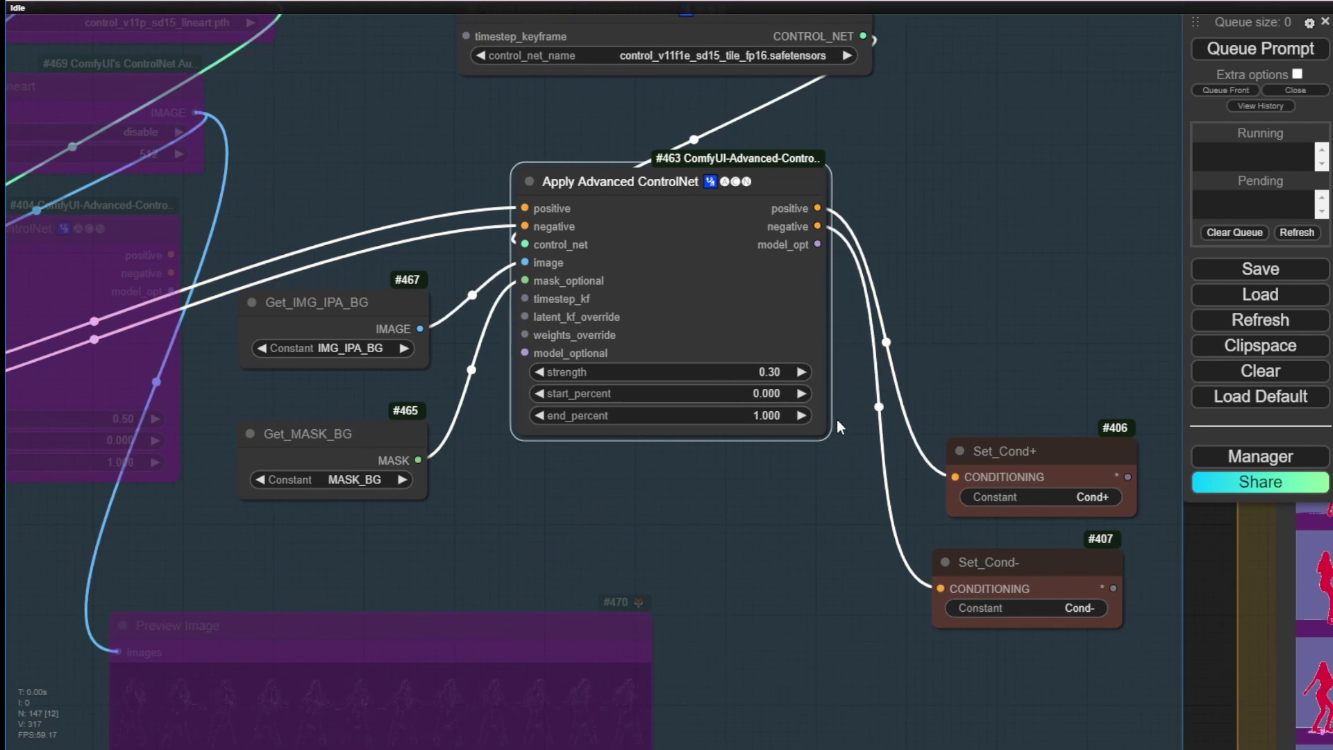
left_click(811, 523)
Queue the workflow for generation with the changed tile ControlNet strength and bring the AnimateDiff and Face Detailer outputs into view
scroll(810, 523, "down", 4)
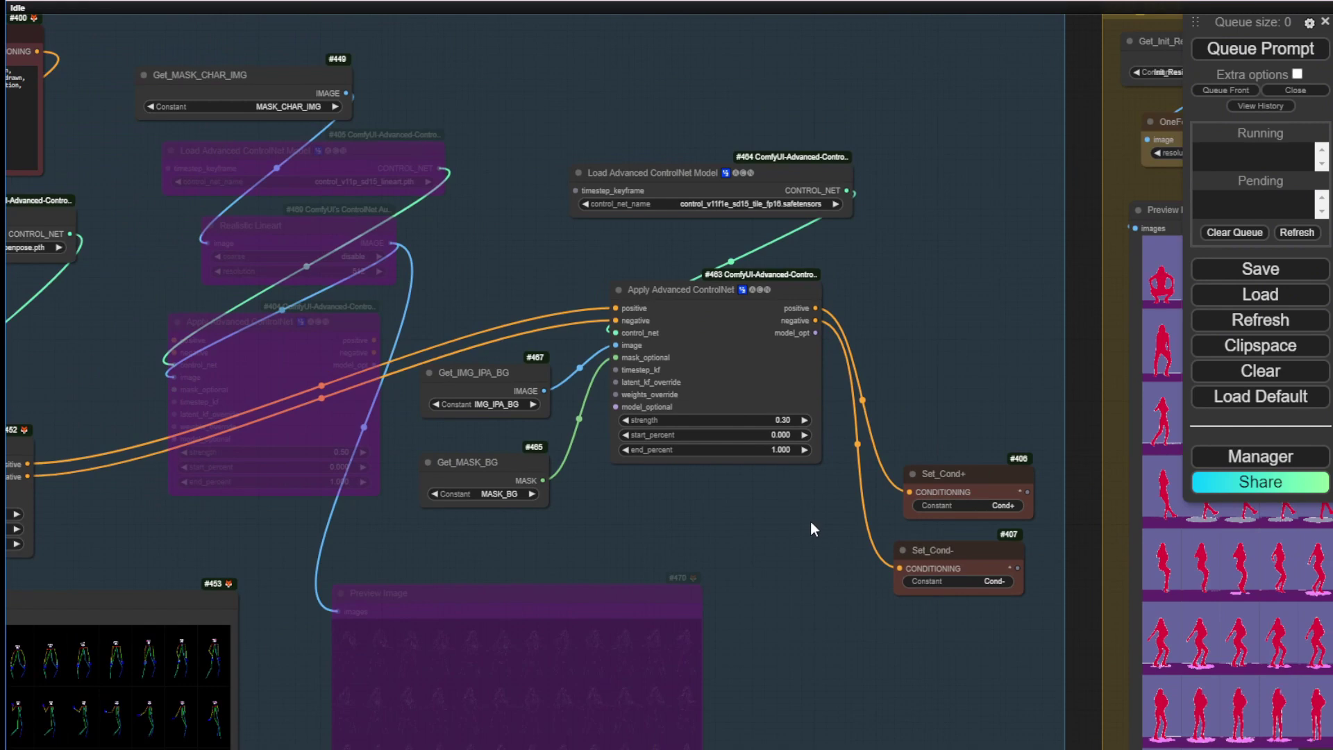
scroll(756, 587, "down", 6)
left_click_drag(810, 112, 819, 112)
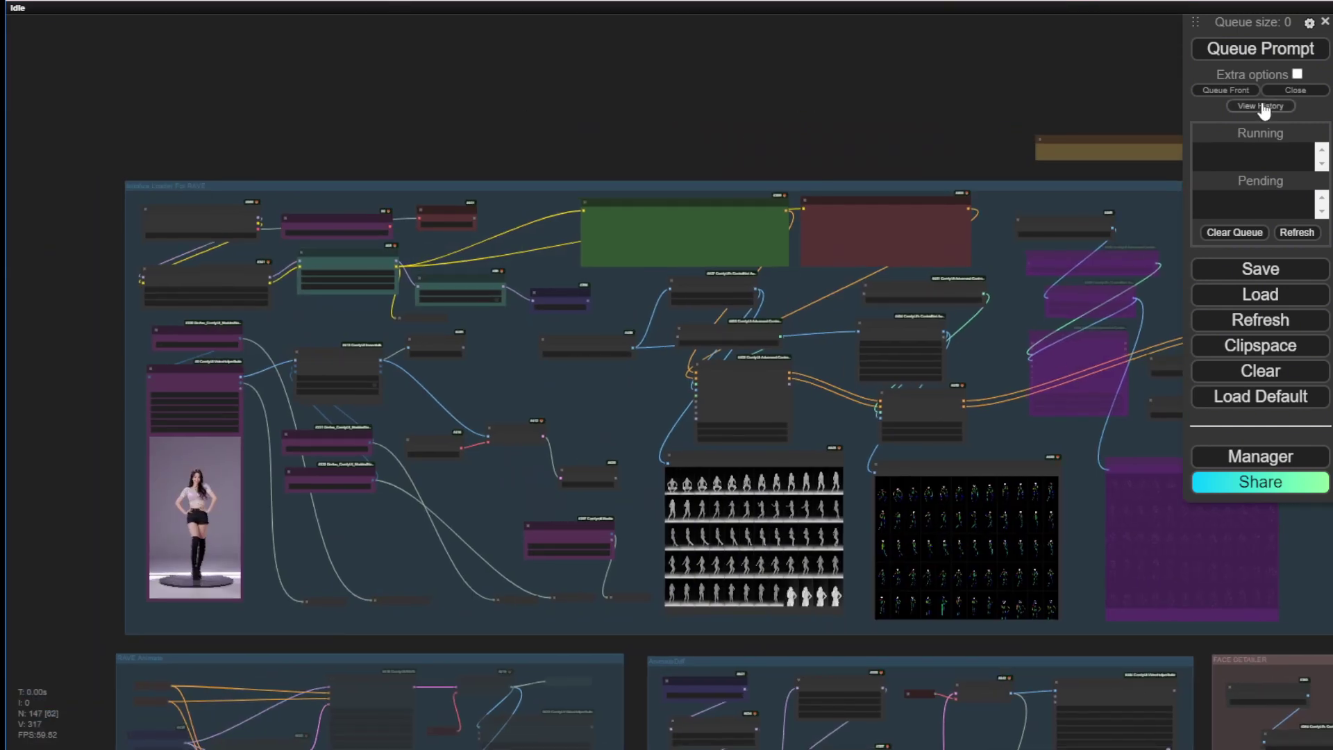
left_click(1262, 50)
scroll(902, 106, "down", 2)
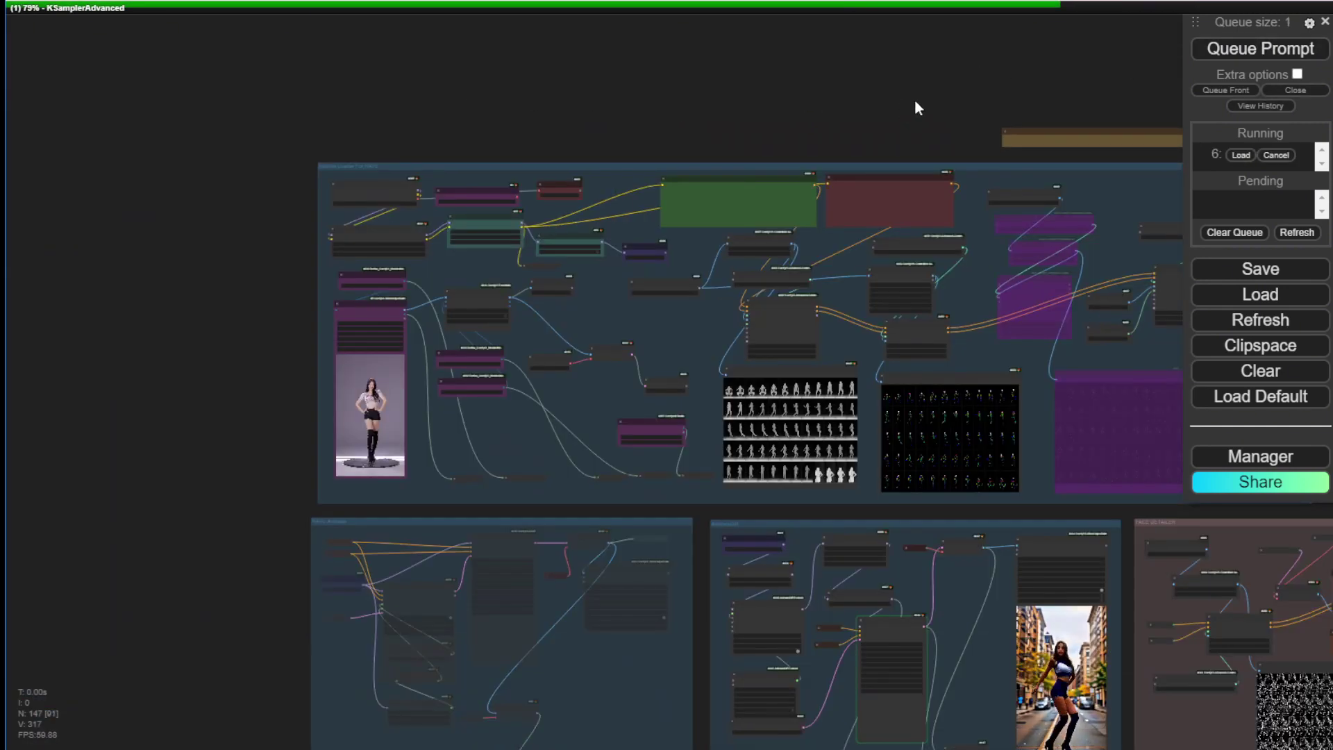
left_click_drag(914, 101, 512, 41)
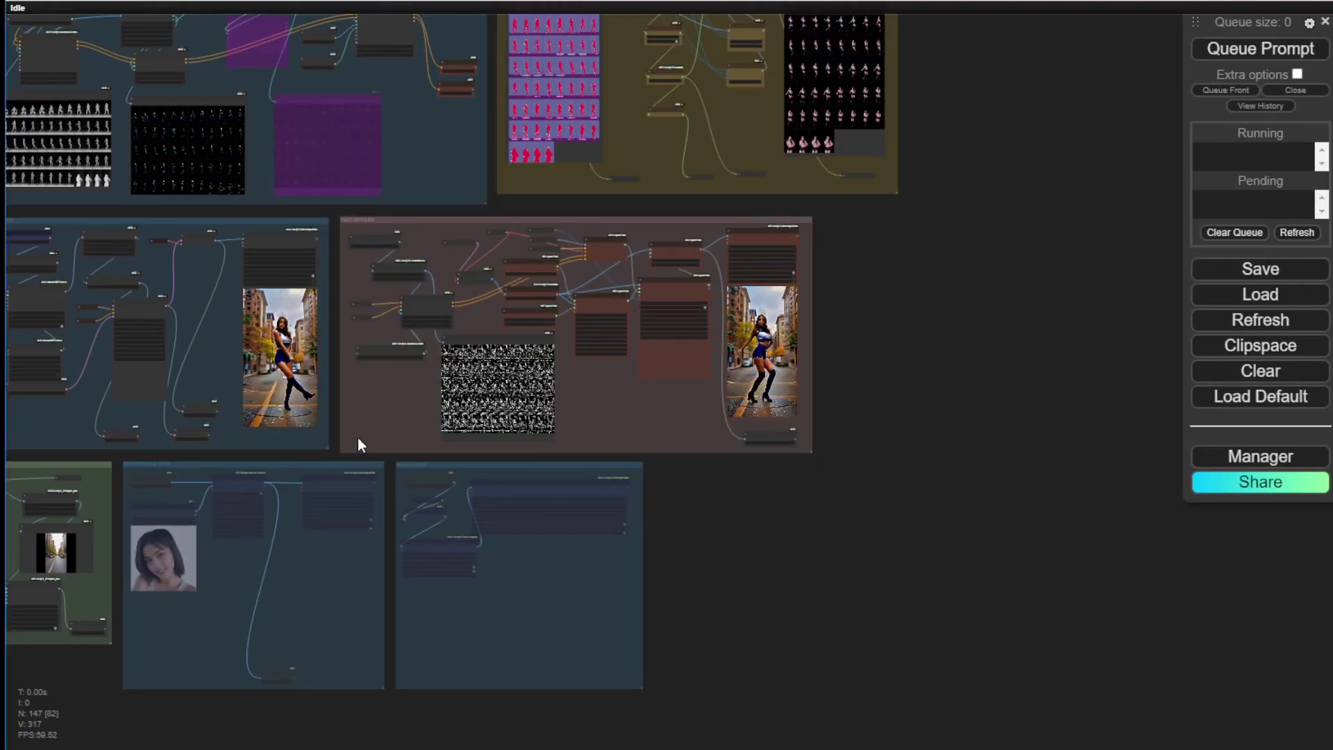
Examine the AnimateDiff output video's background and check it against the tile ControlNet strength setting
scroll(335, 455, "up", 10)
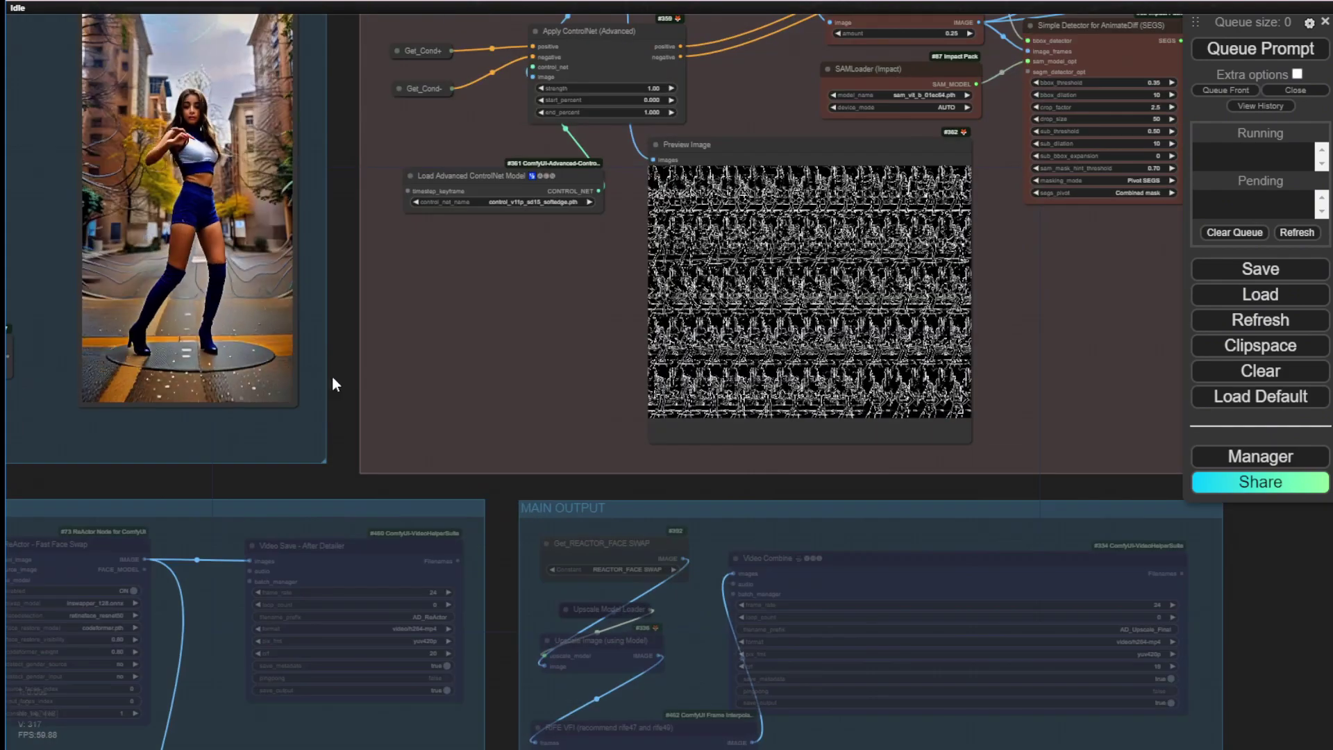
left_click_drag(347, 278, 404, 537)
left_click_drag(409, 311, 394, 572)
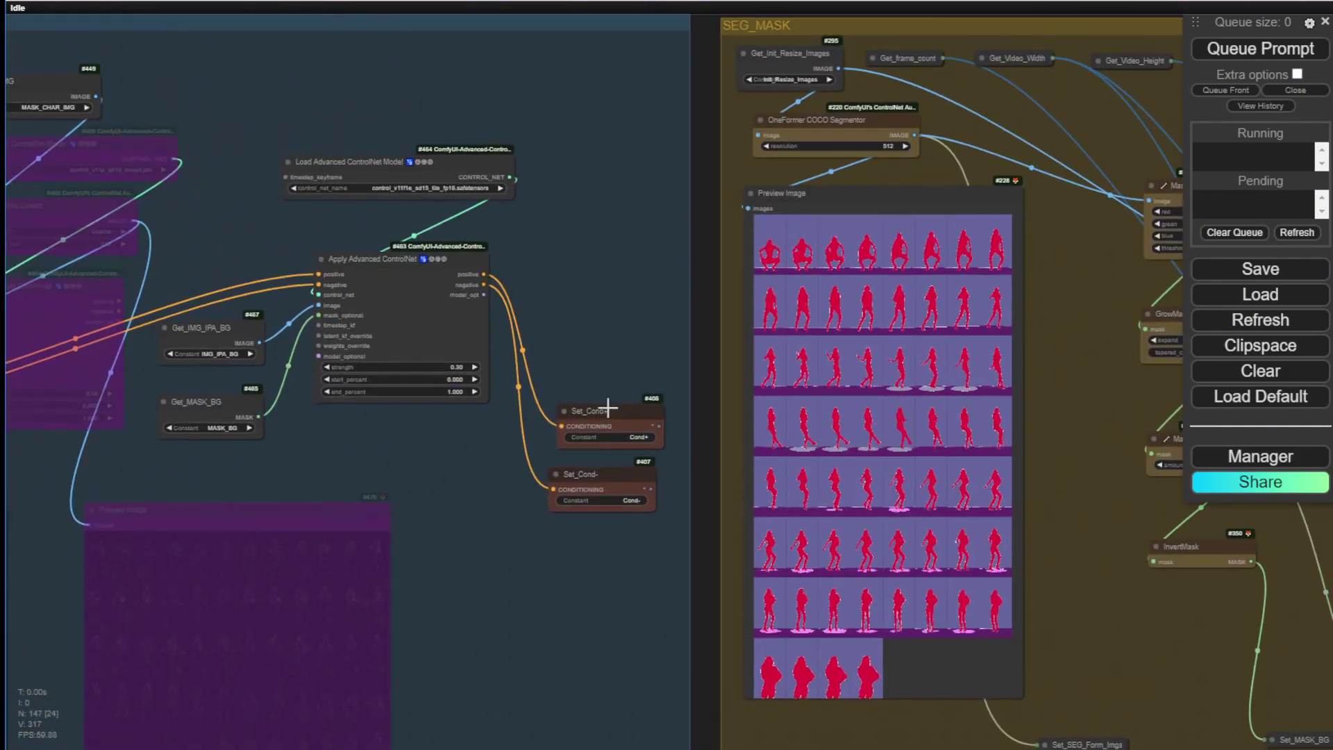
scroll(610, 419, "up", 5)
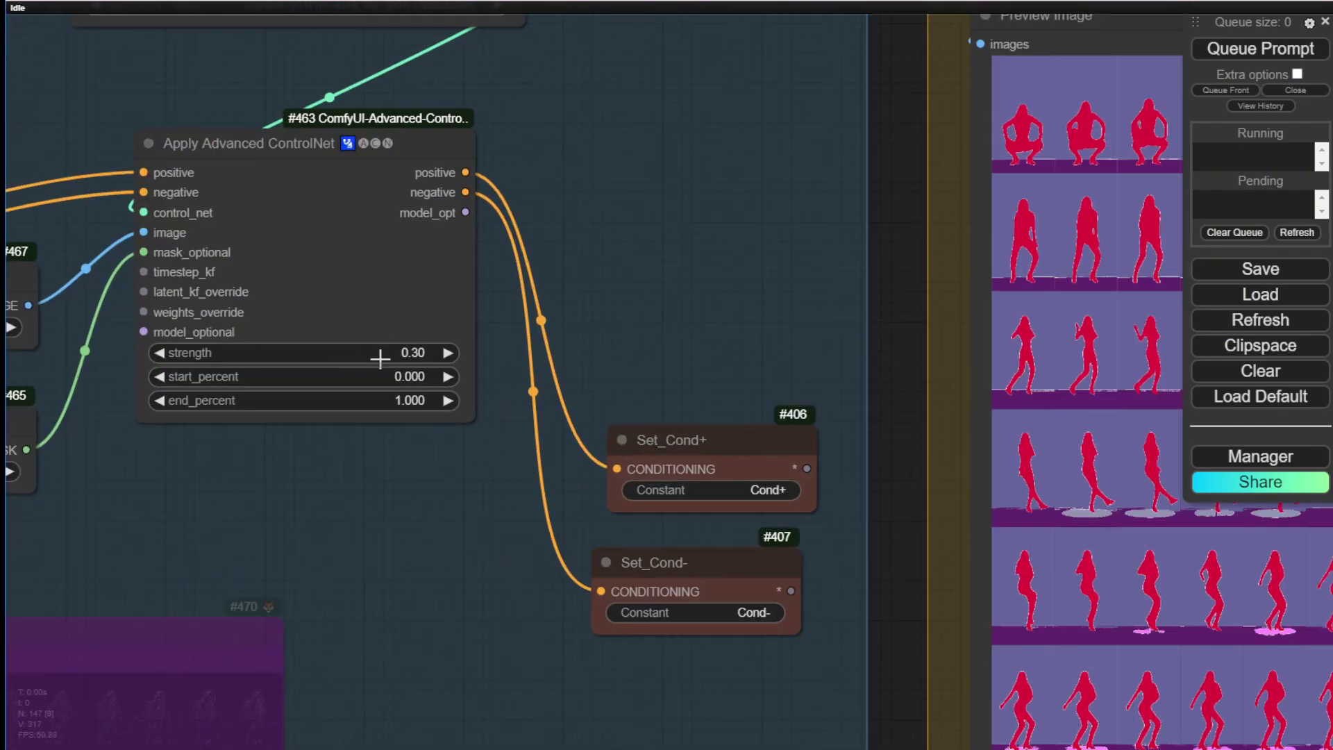
scroll(443, 555, "down", 4)
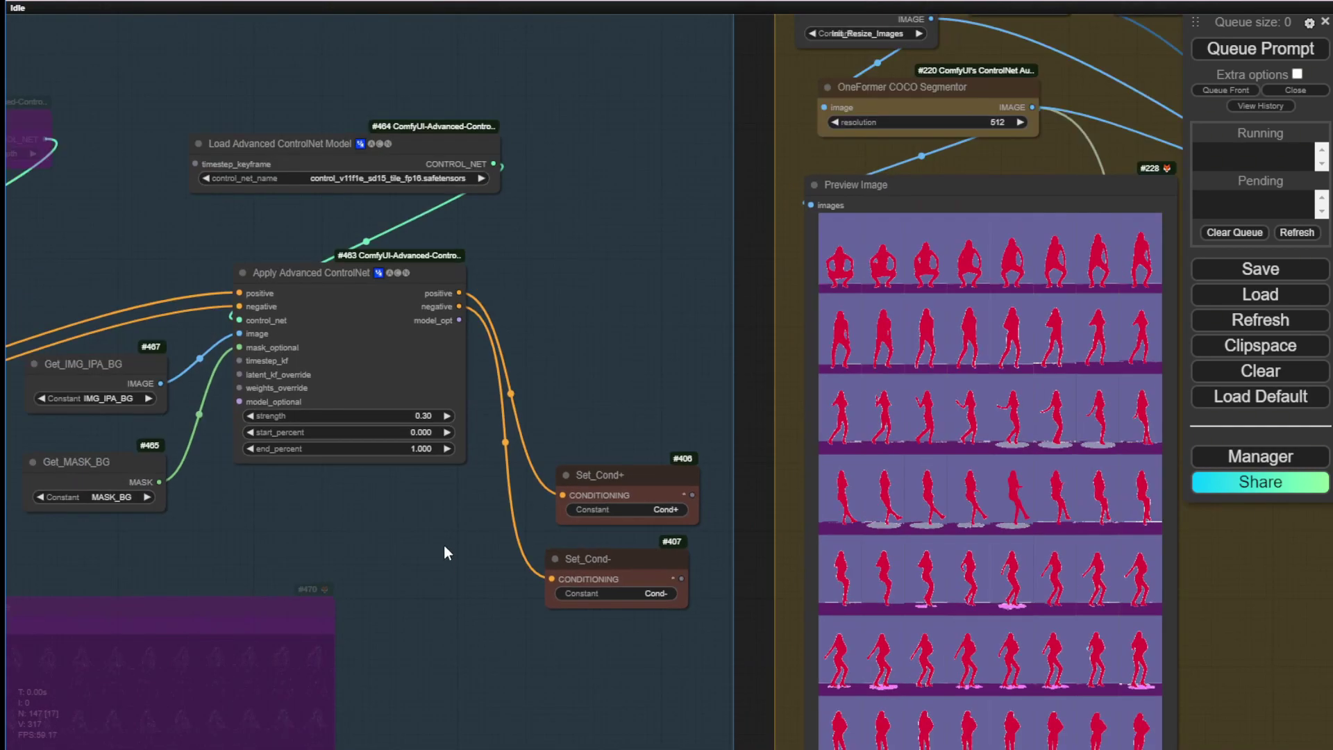
left_click_drag(764, 687, 791, 6)
left_click_drag(191, 366, 615, 39)
left_click_drag(571, 237, 581, 120)
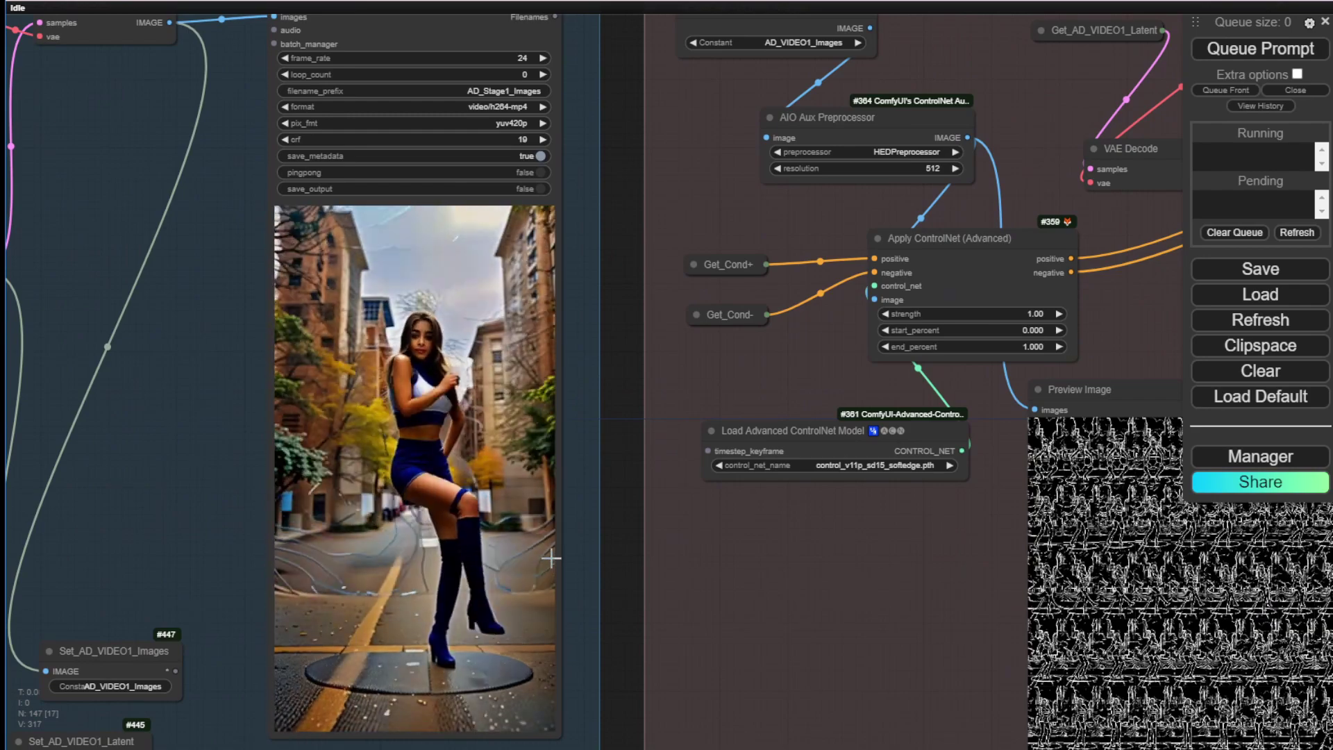
scroll(555, 556, "down", 2)
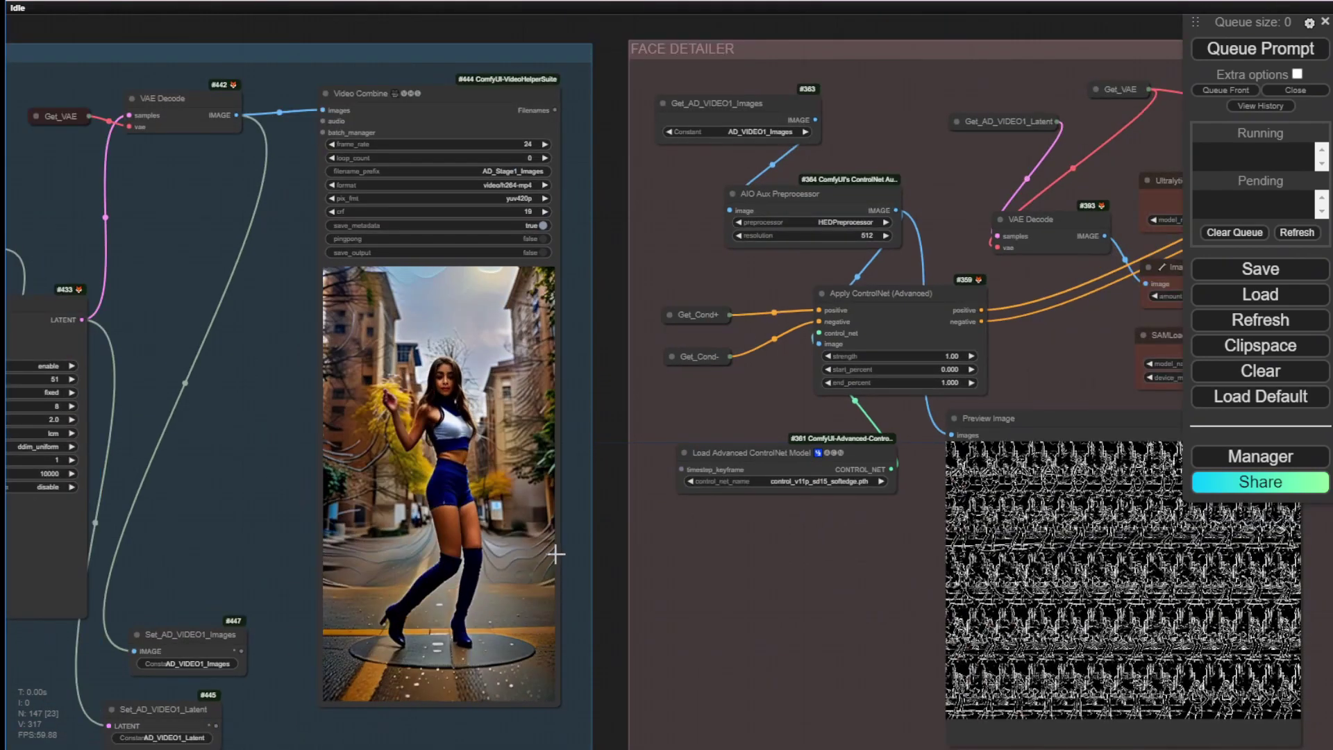
Compare the AnimateDiff group's output video with the Face Detailer group's output video
scroll(556, 551, "down", 1)
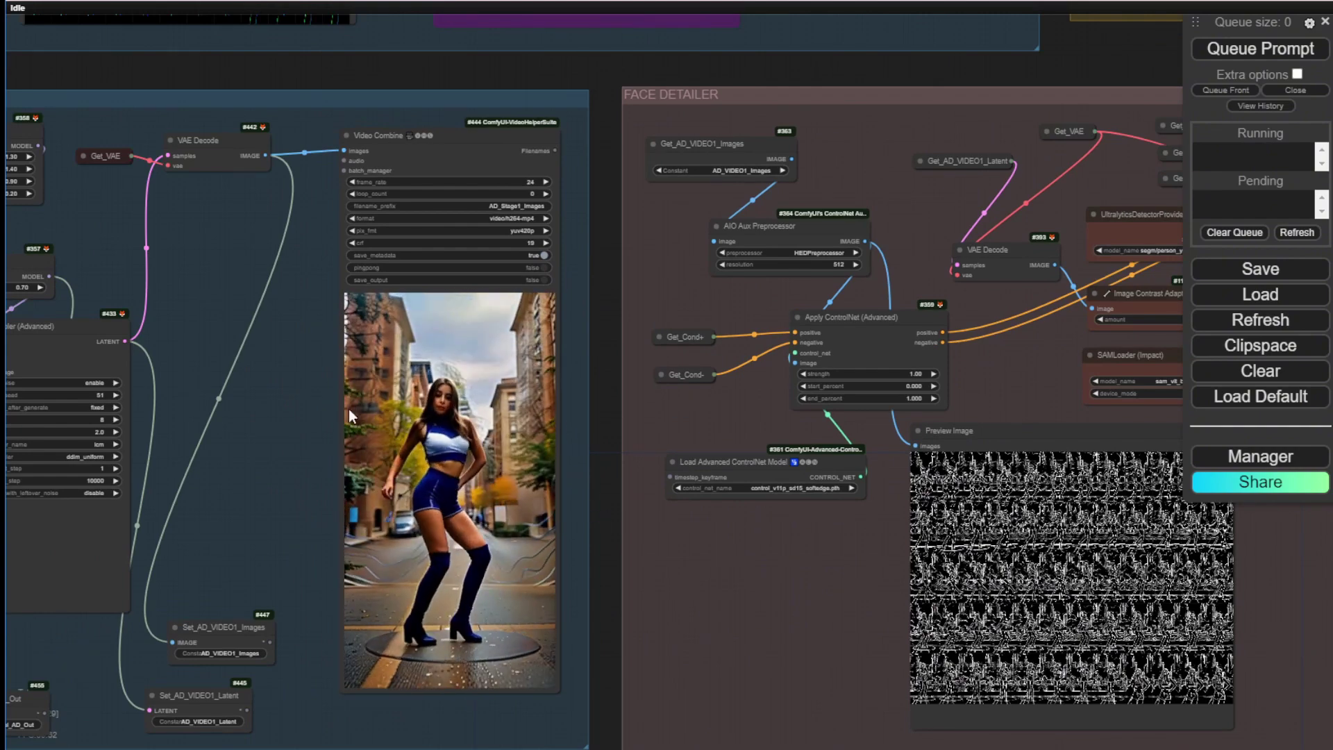
scroll(453, 390, "down", 3)
scroll(453, 390, "down", 1)
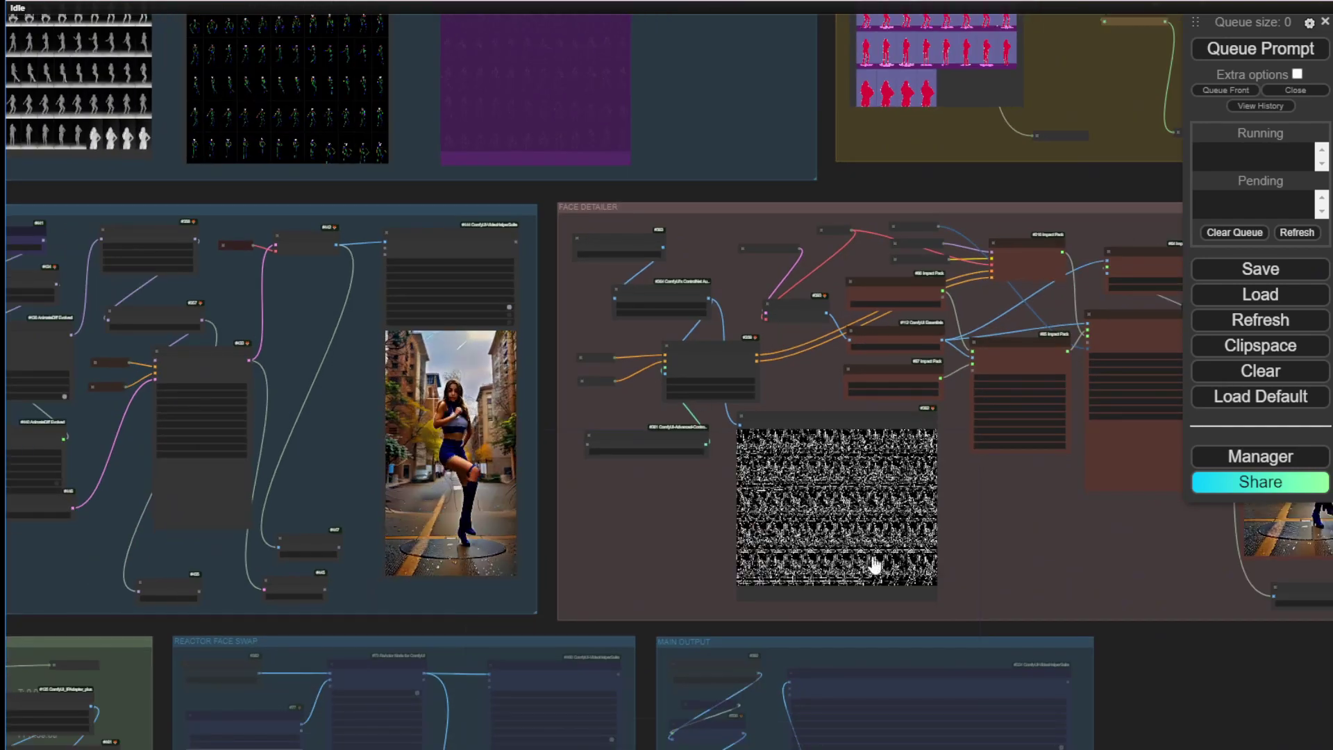
left_click_drag(1182, 667, 430, 618)
scroll(517, 430, "up", 4)
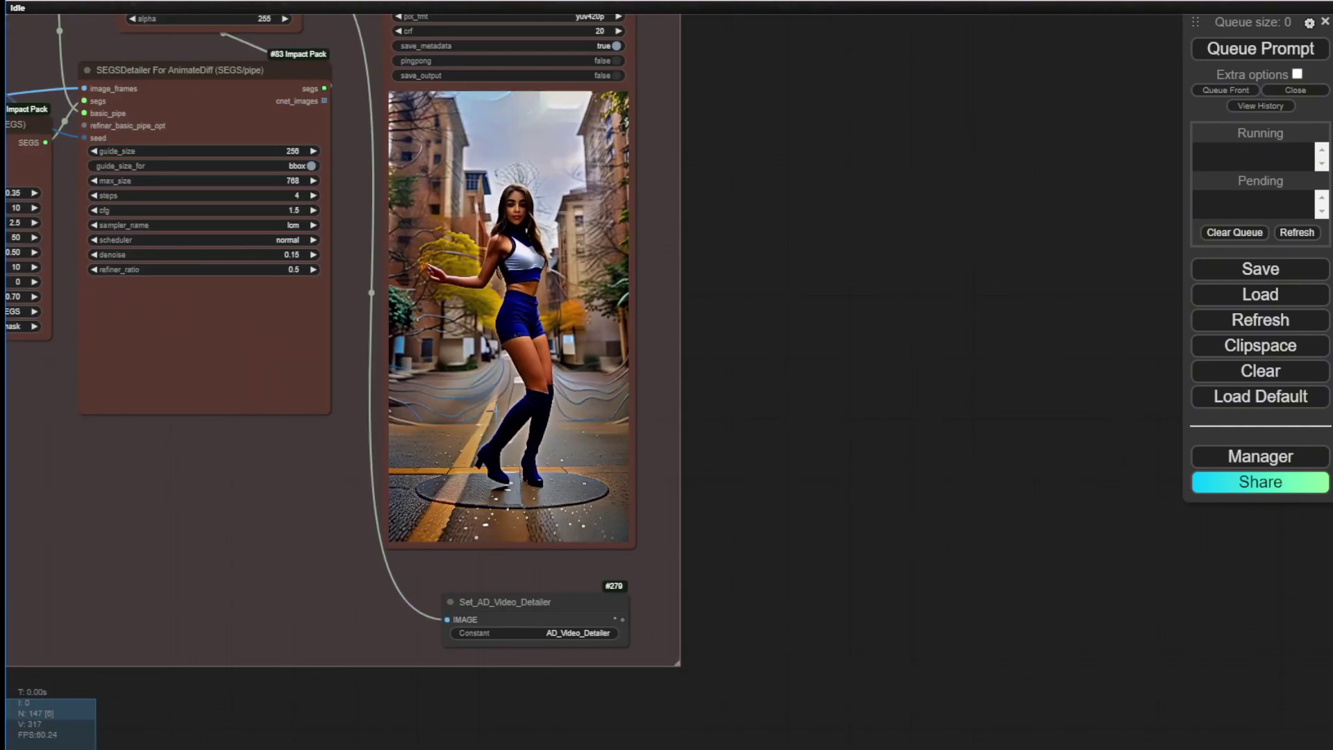
scroll(655, 374, "down", 5)
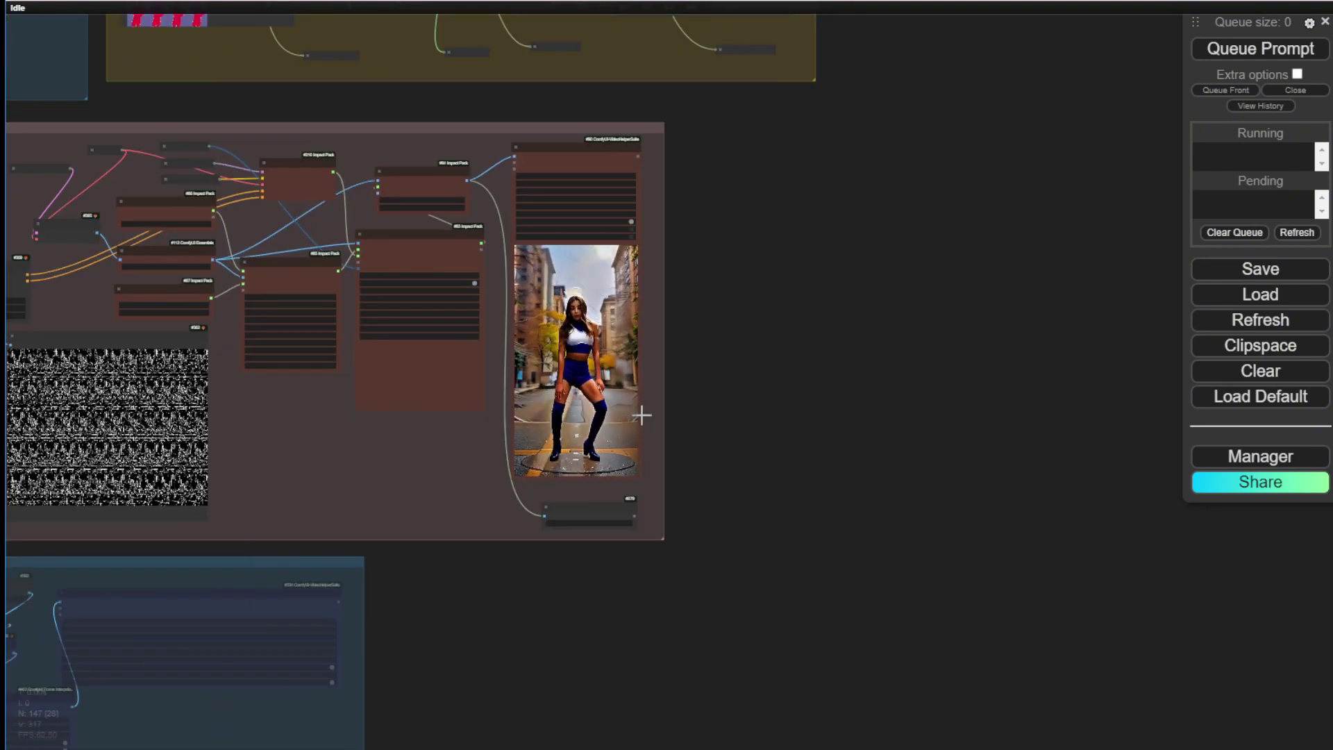
Set the strength of the tile ControlNet's Apply Advanced ControlNet node to 0.65
left_click_drag(675, 340, 959, 738)
left_click_drag(405, 250, 511, 186)
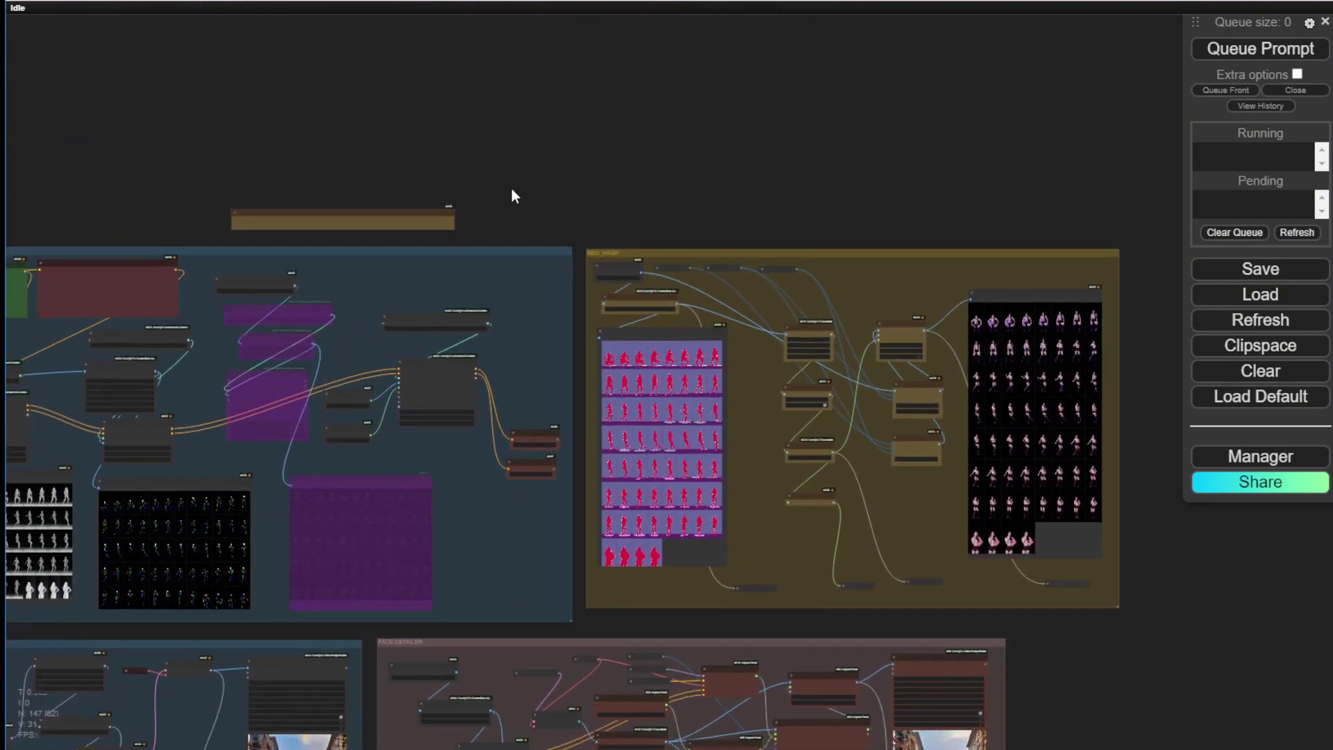
scroll(443, 453, "up", 13)
left_click(452, 438)
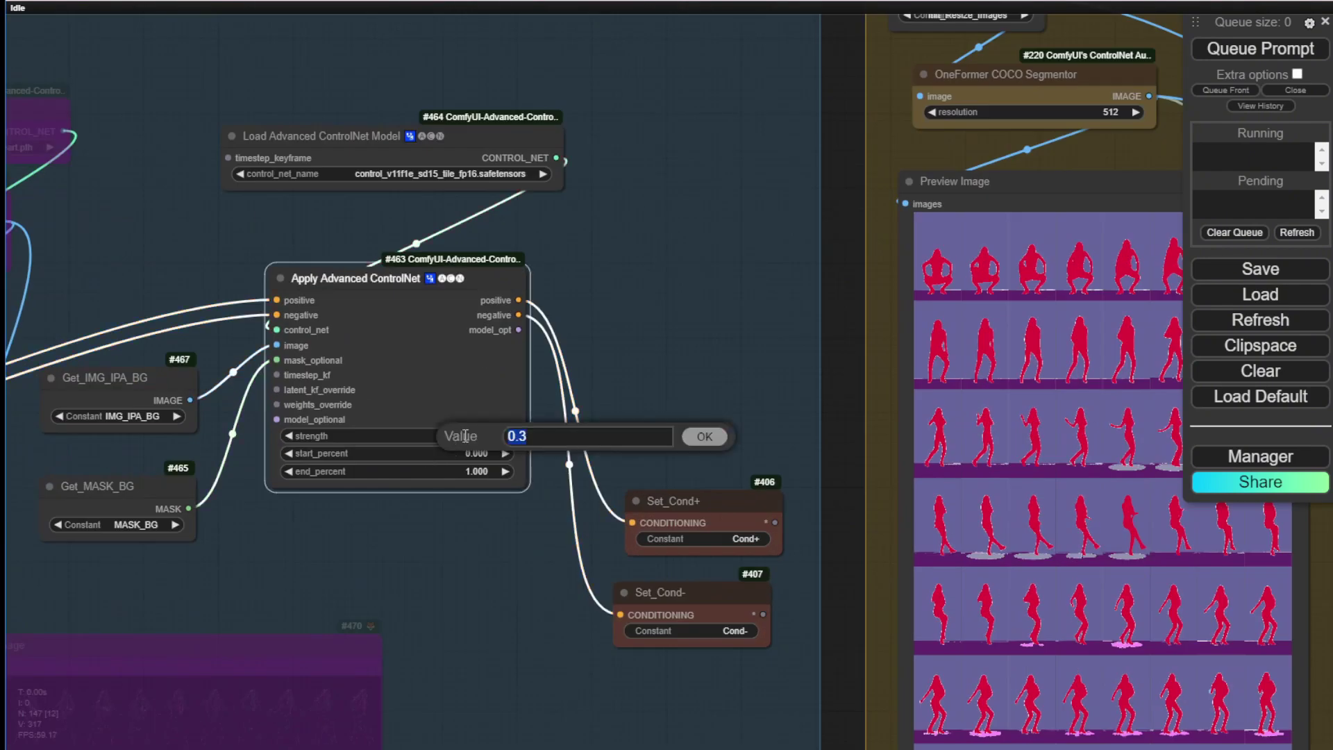
type("0.6")
key("Return")
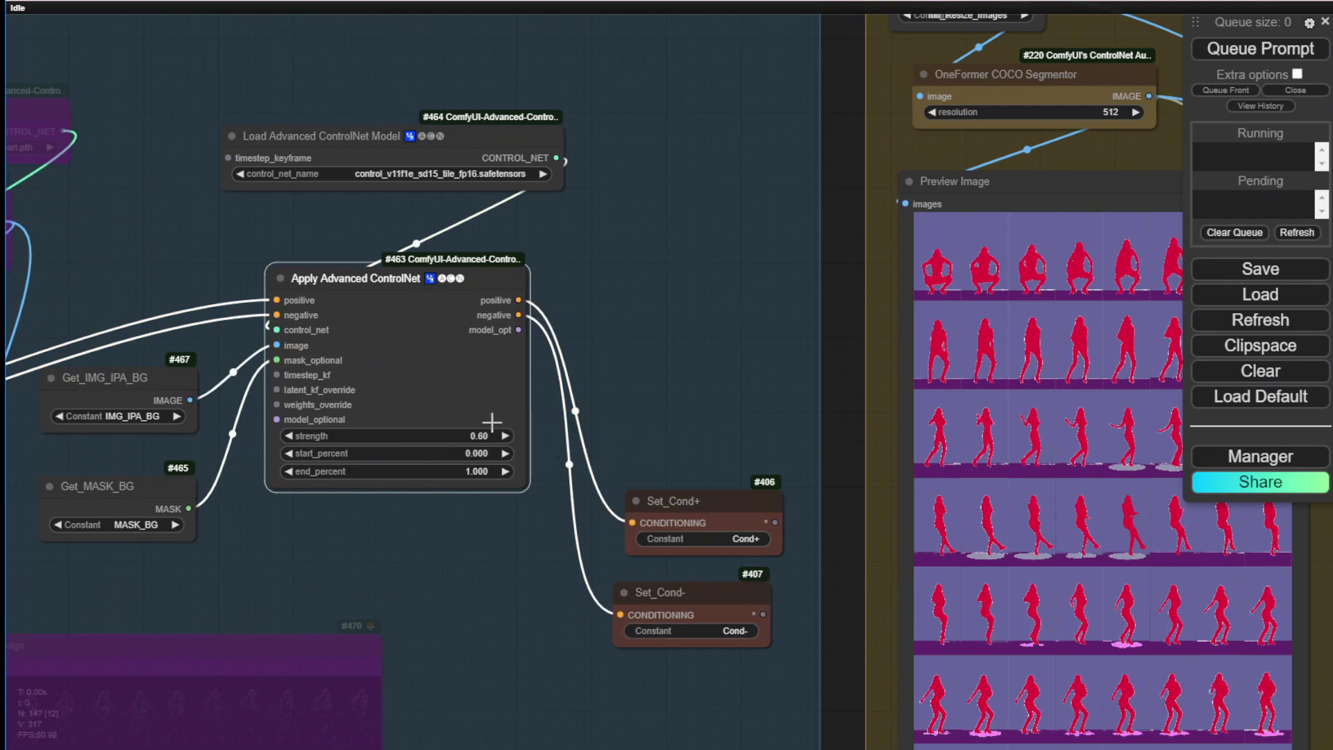
left_click(430, 439)
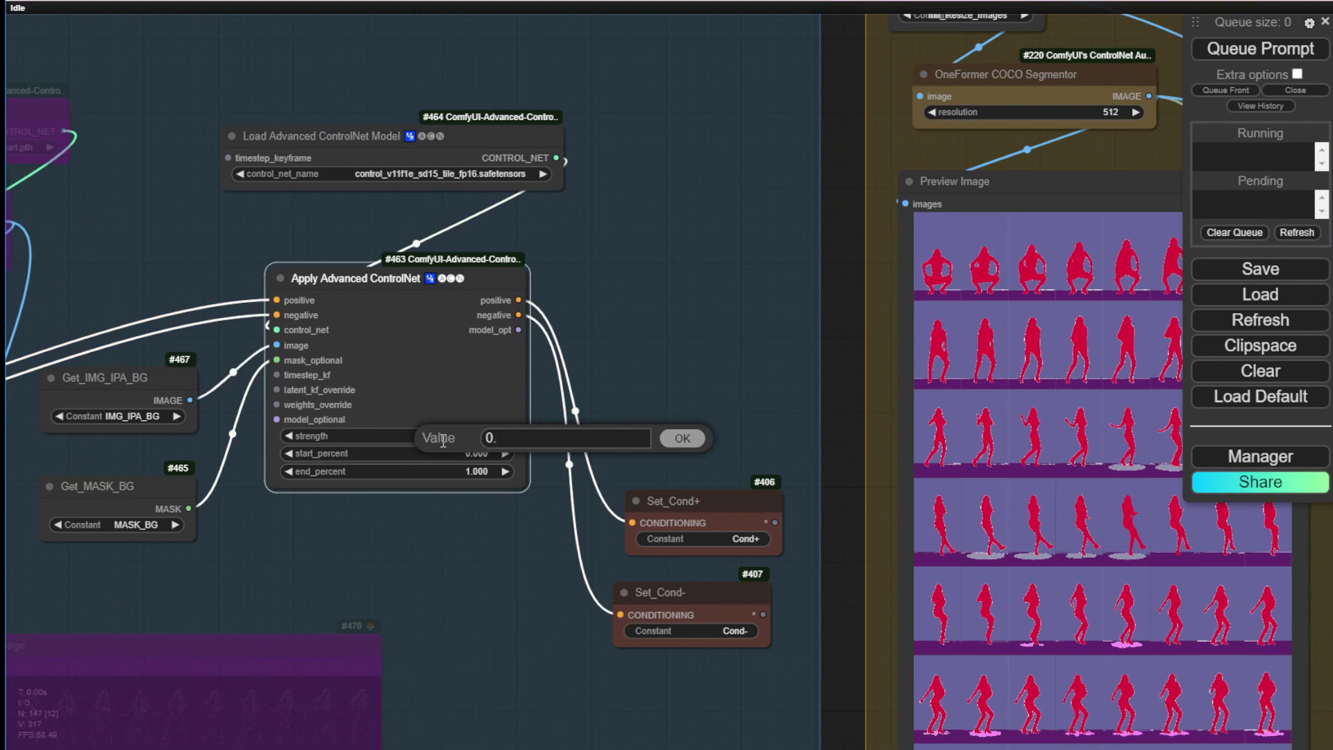
key("Return")
left_click(440, 439)
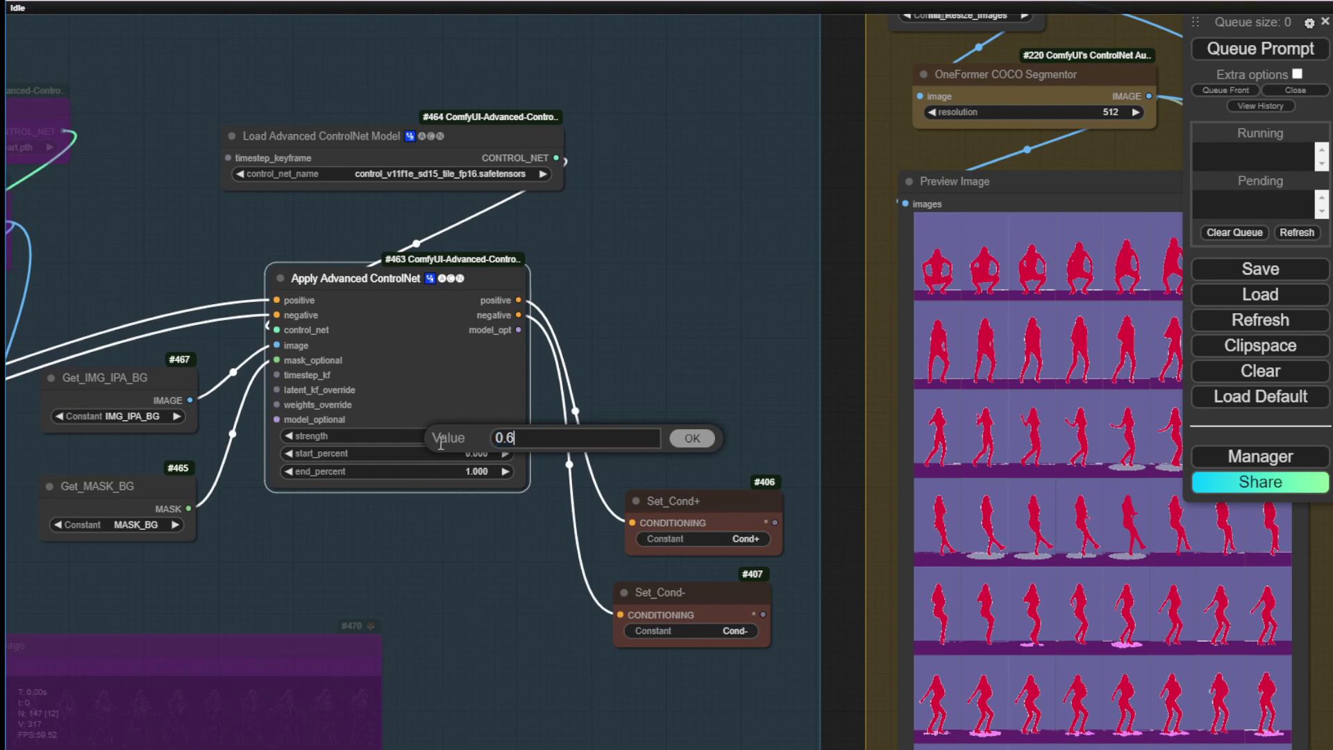
key("Return")
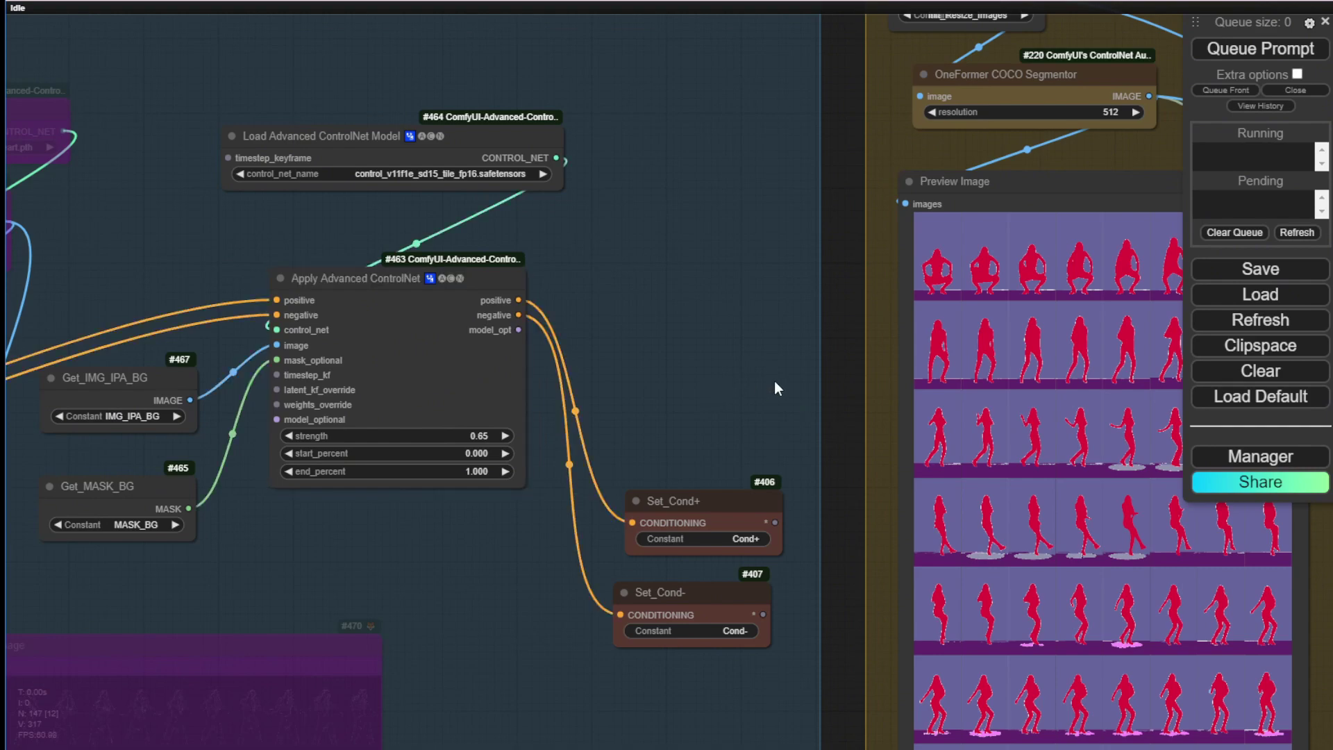
Load concert stage1.jpg as the background image in the IPA_BG group's Load Image node
scroll(831, 380, "down", 4)
left_click_drag(836, 381, 764, 22)
scroll(755, 117, "down", 5)
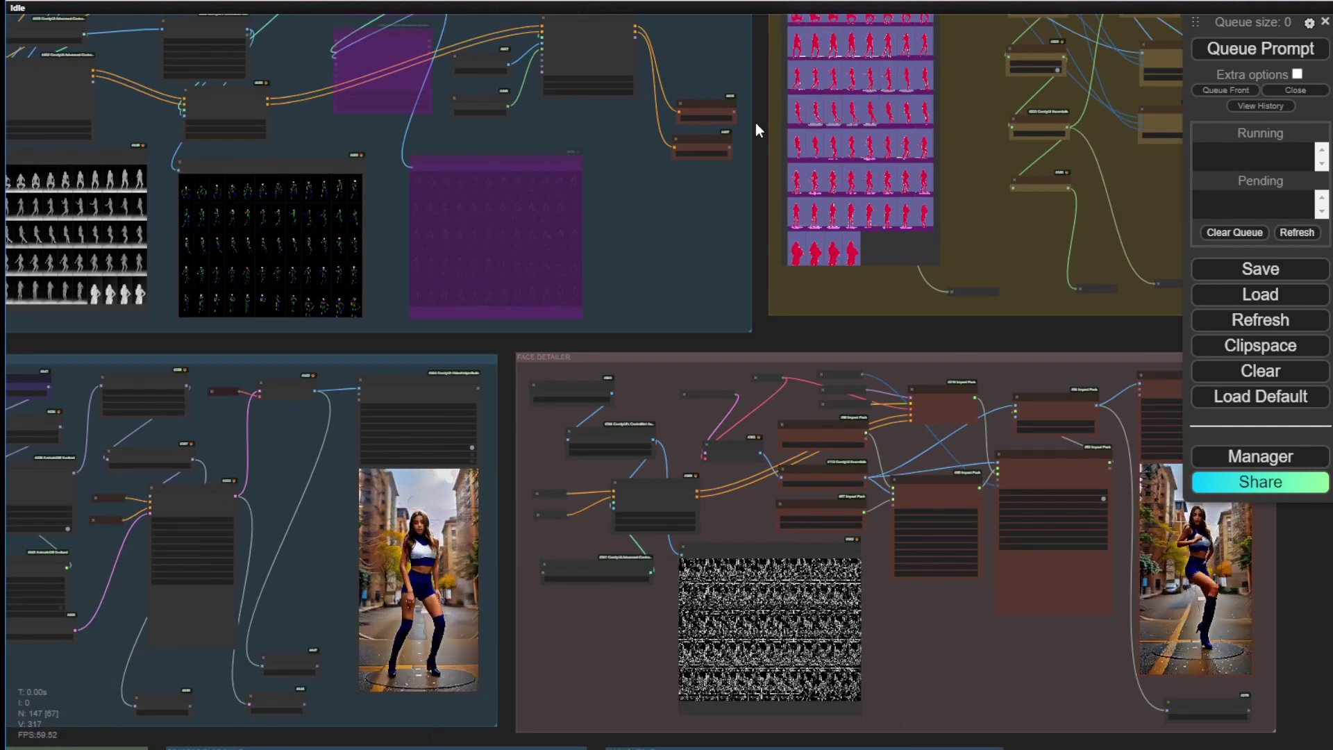
scroll(755, 123, "down", 4)
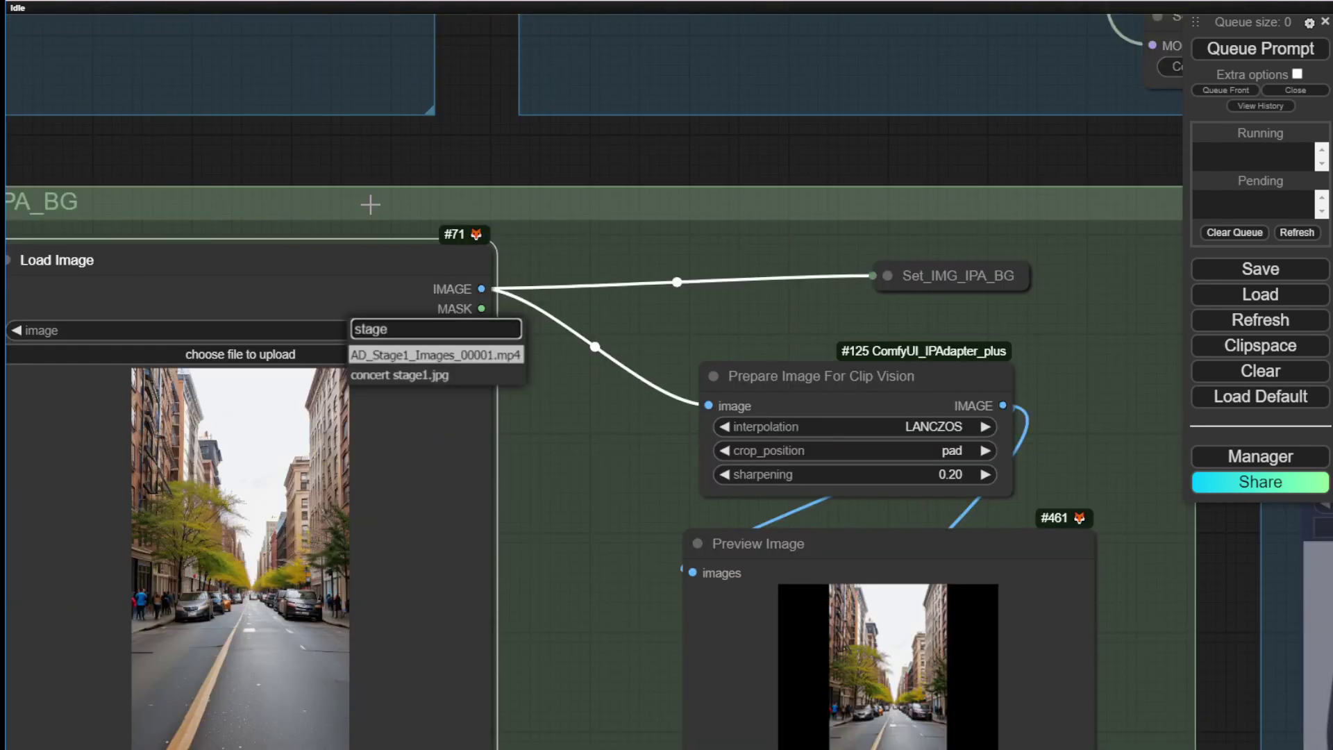
type("1")
left_click(416, 375)
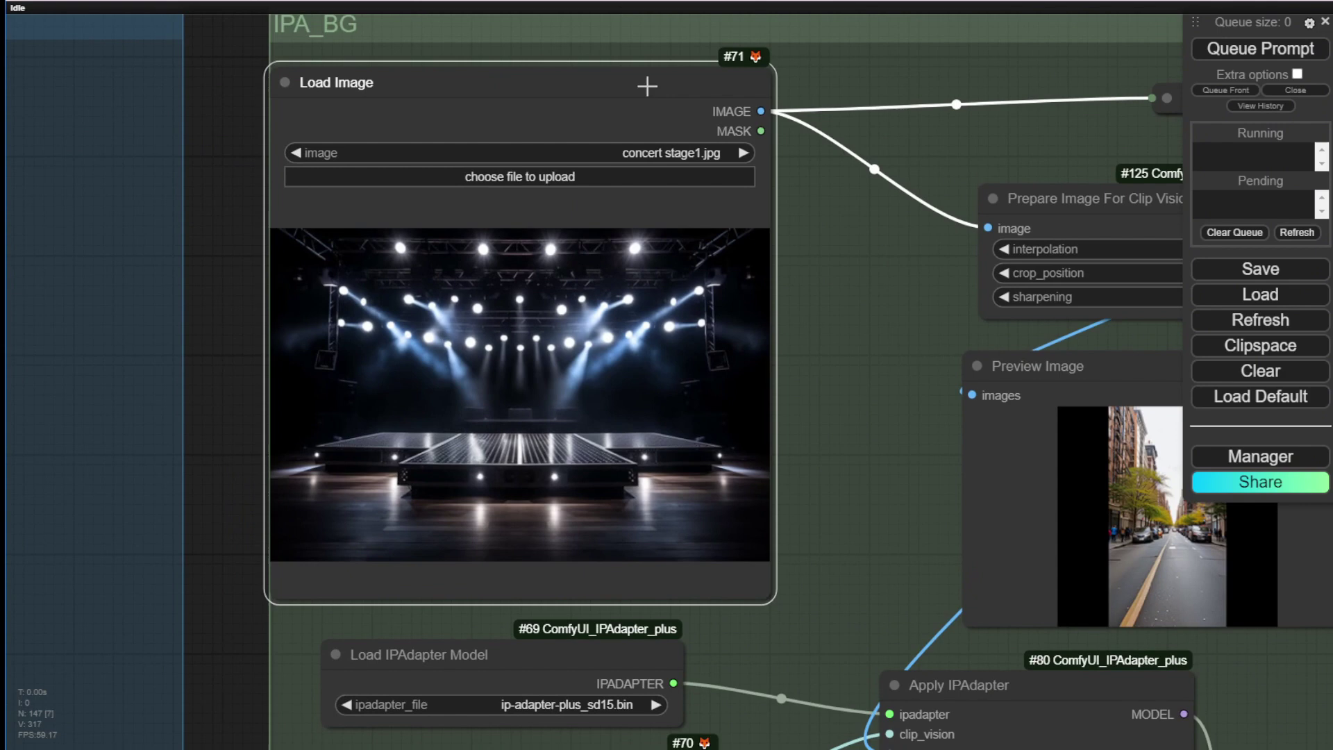
Queue the workflow for generation with the concert stage background and bring the whole workflow into view
left_click_drag(647, 85, 688, 84)
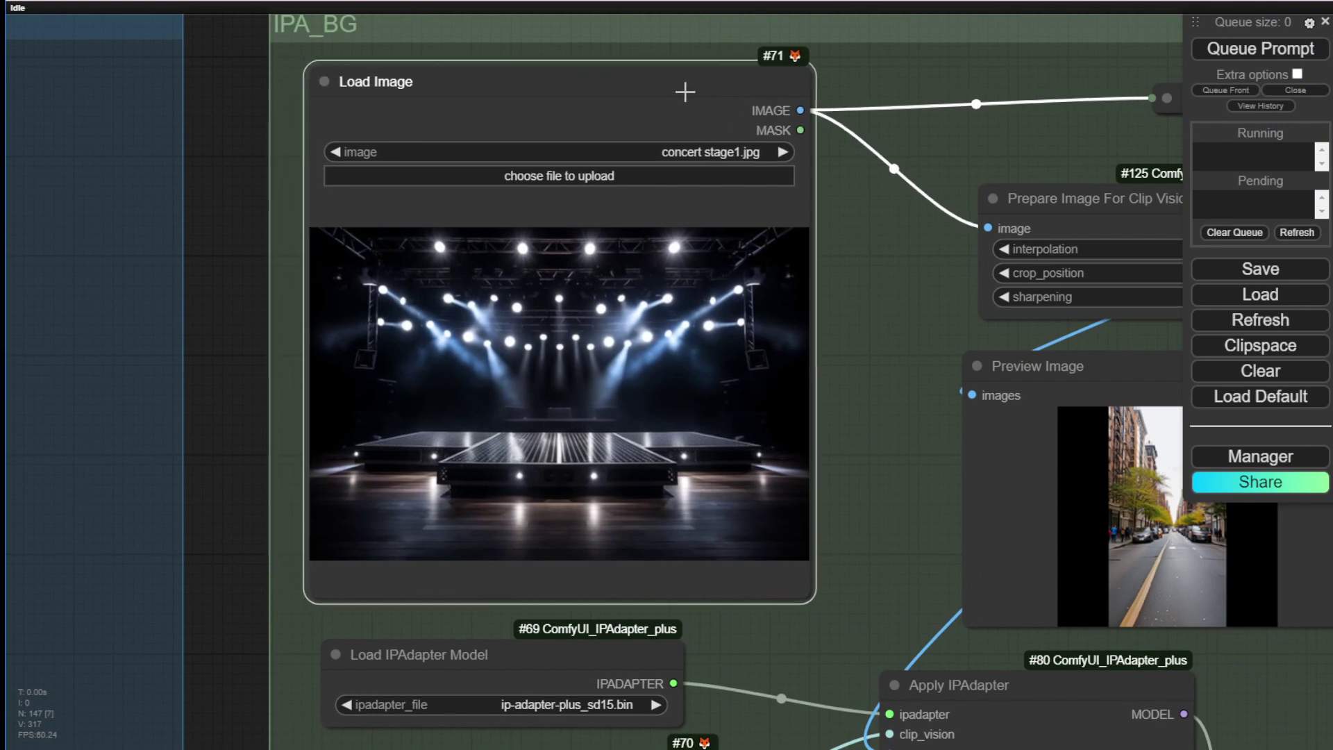
scroll(594, 339, "down", 6)
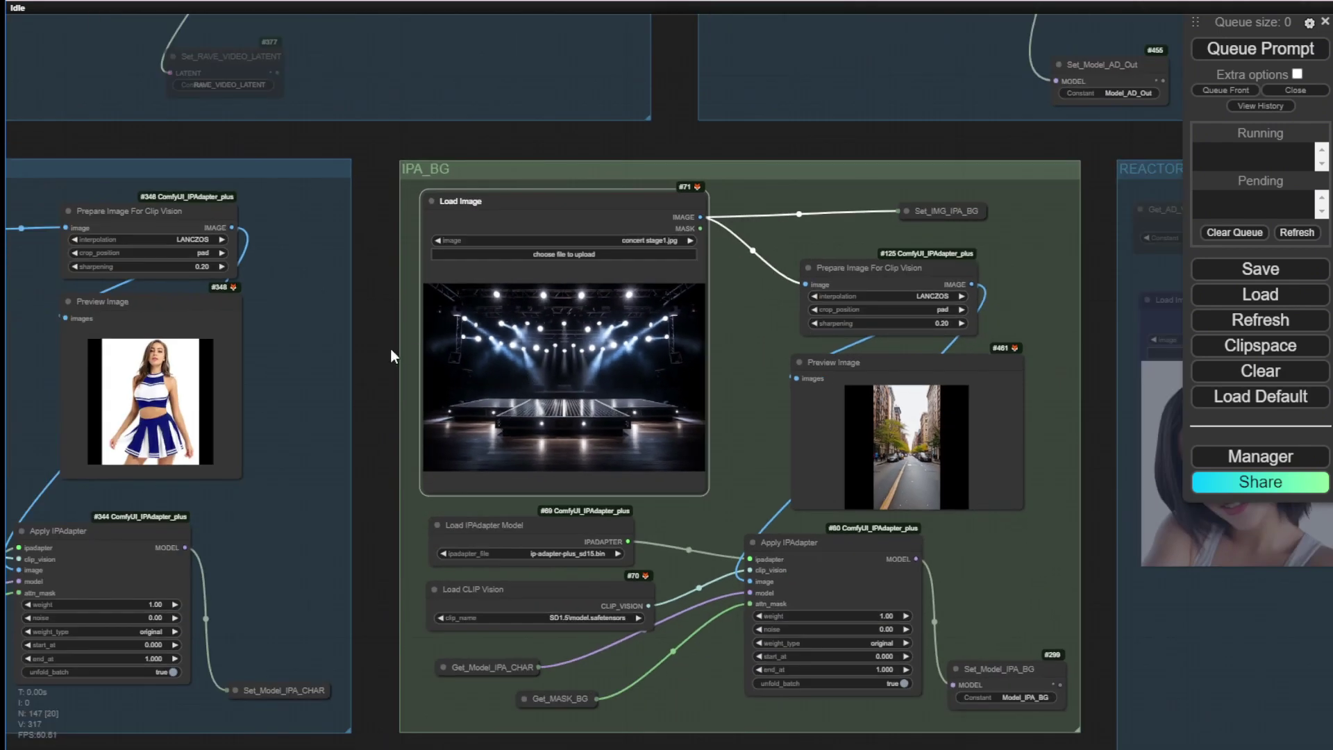
left_click_drag(390, 349, 641, 268)
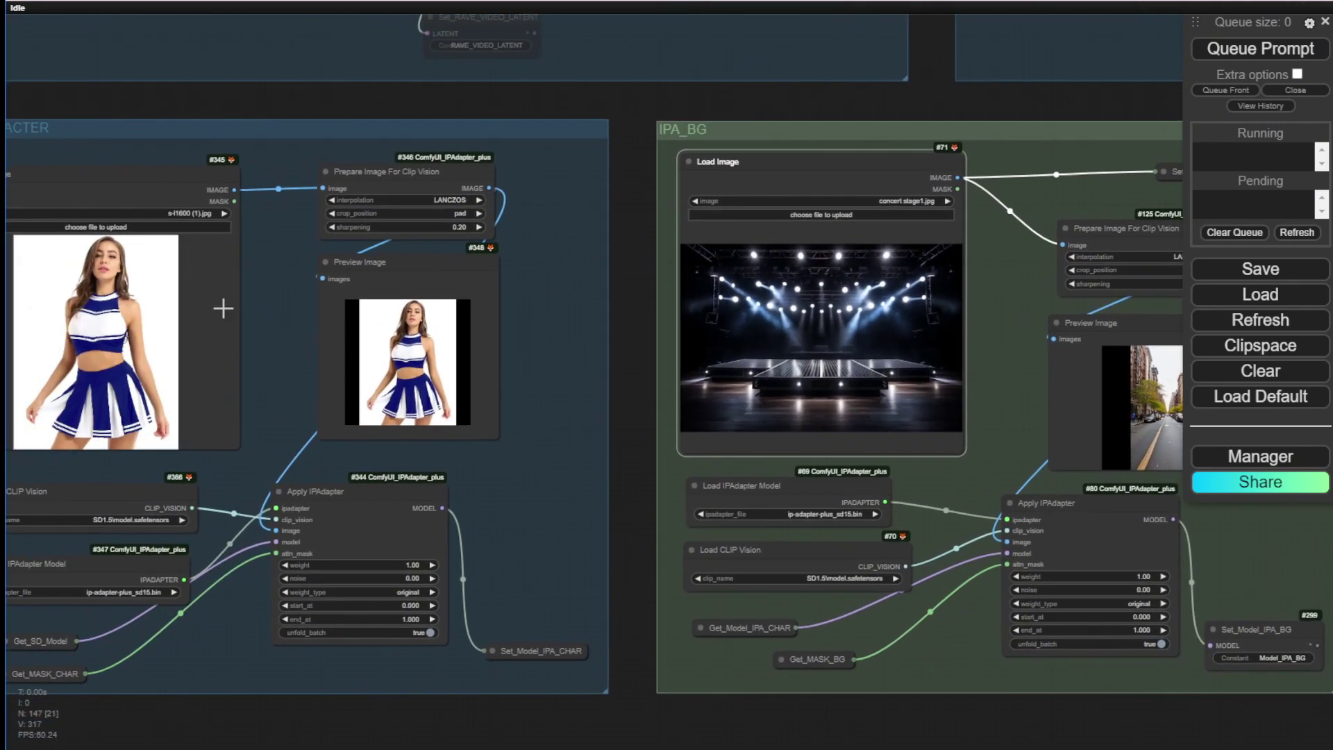
scroll(597, 291, "down", 4)
left_click_drag(744, 169, 297, 410)
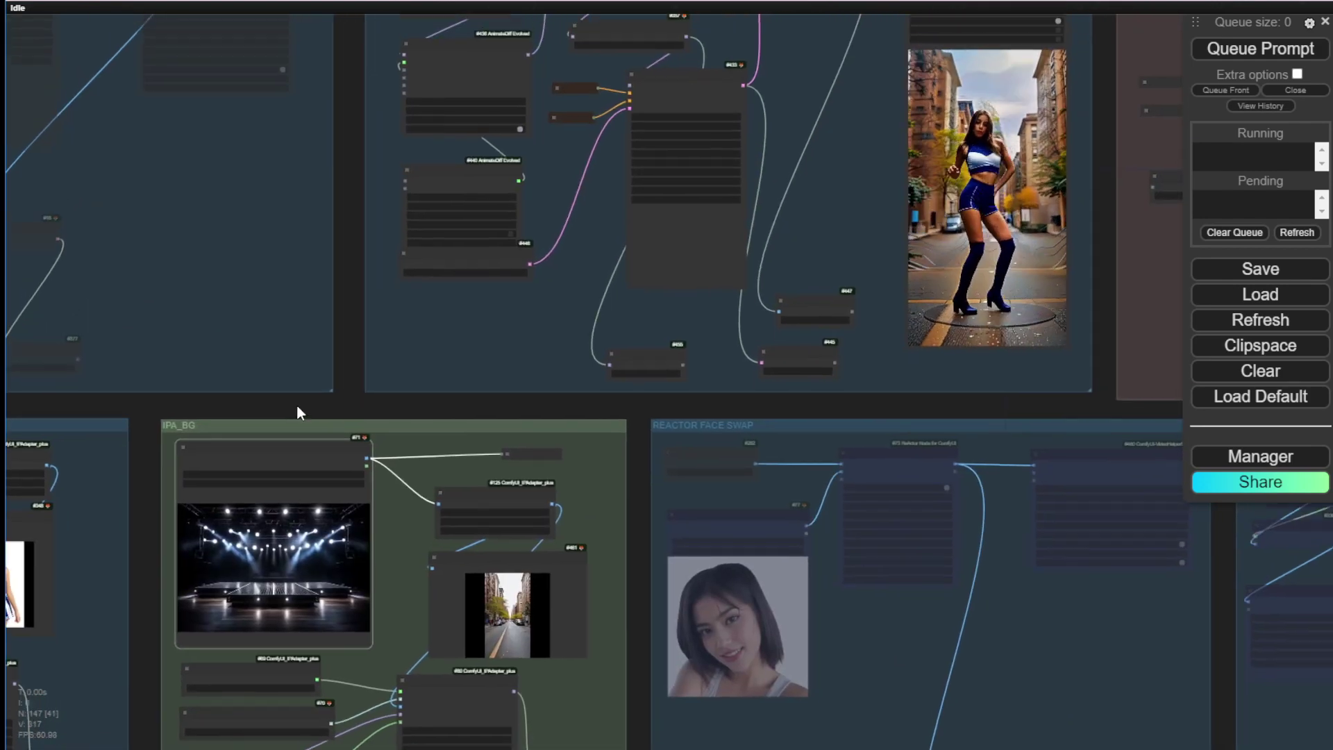
scroll(327, 401, "down", 2)
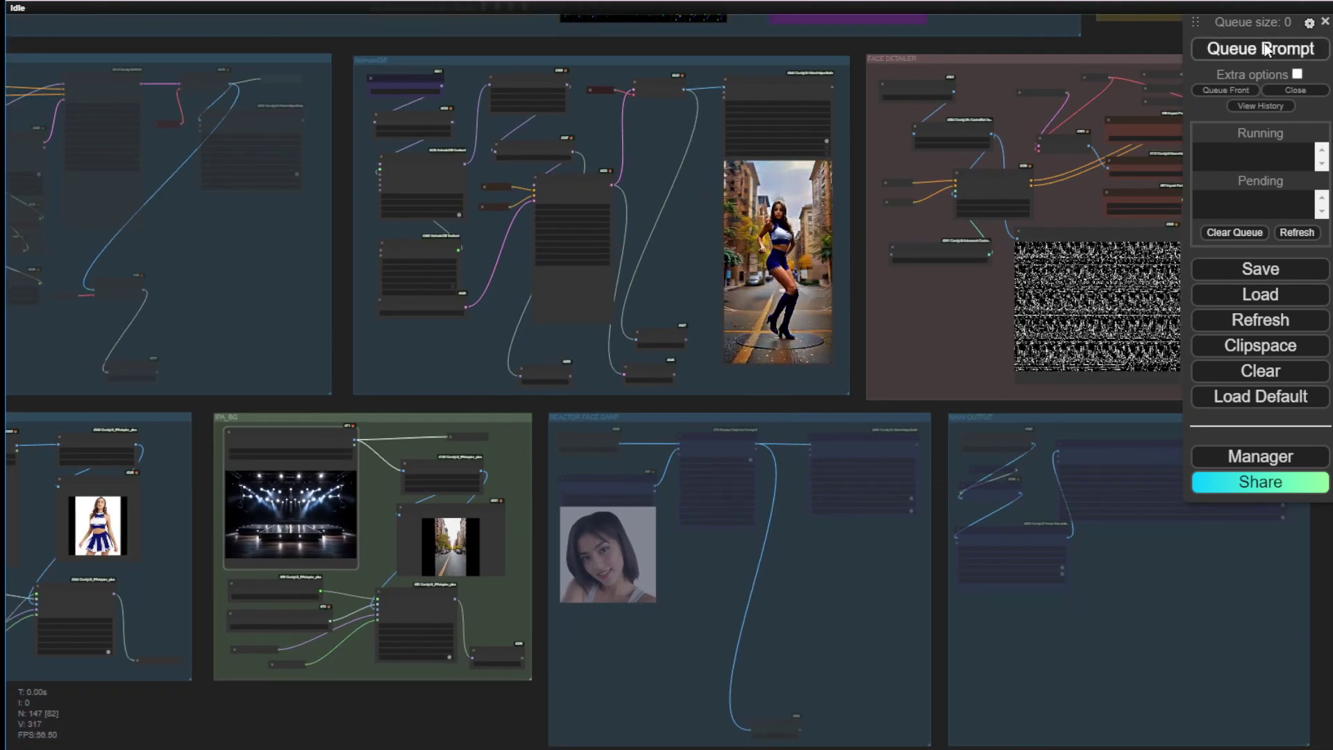
left_click_drag(198, 32, 690, 491)
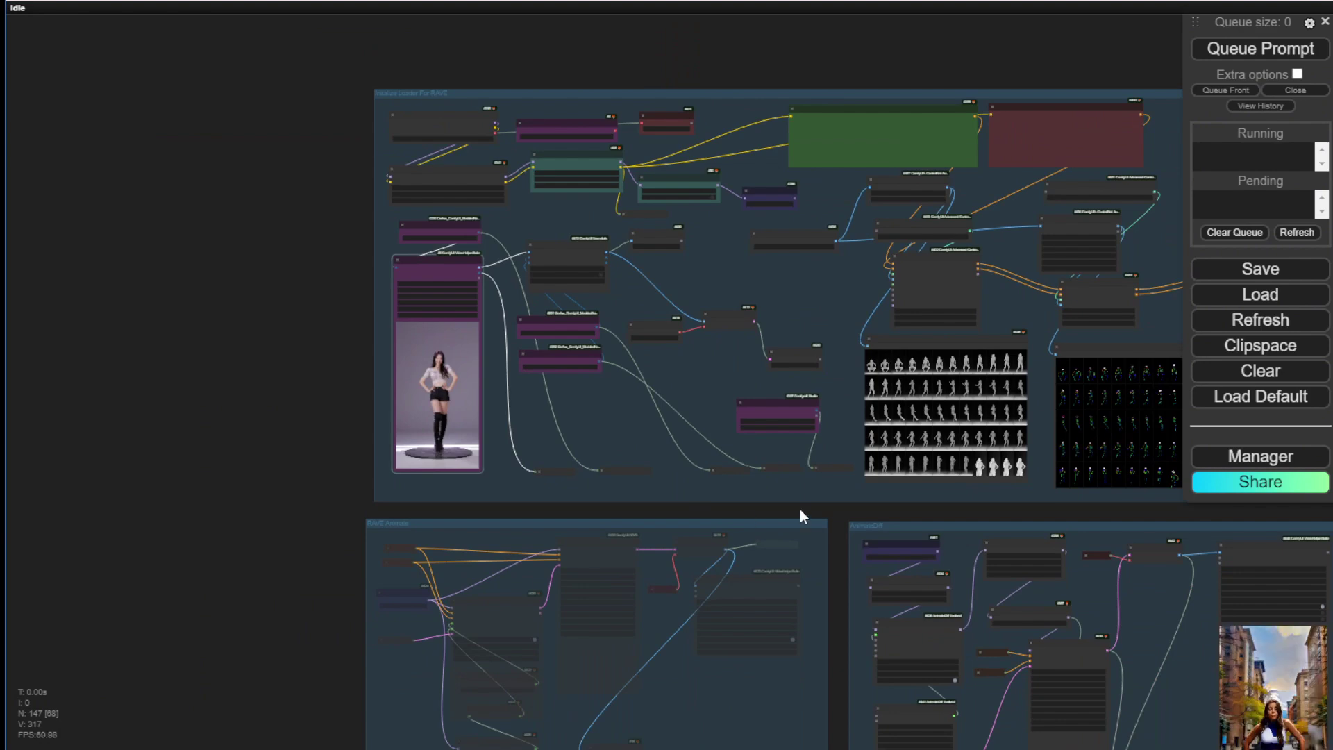
left_click_drag(799, 509, 405, 442)
scroll(542, 472, "down", 3)
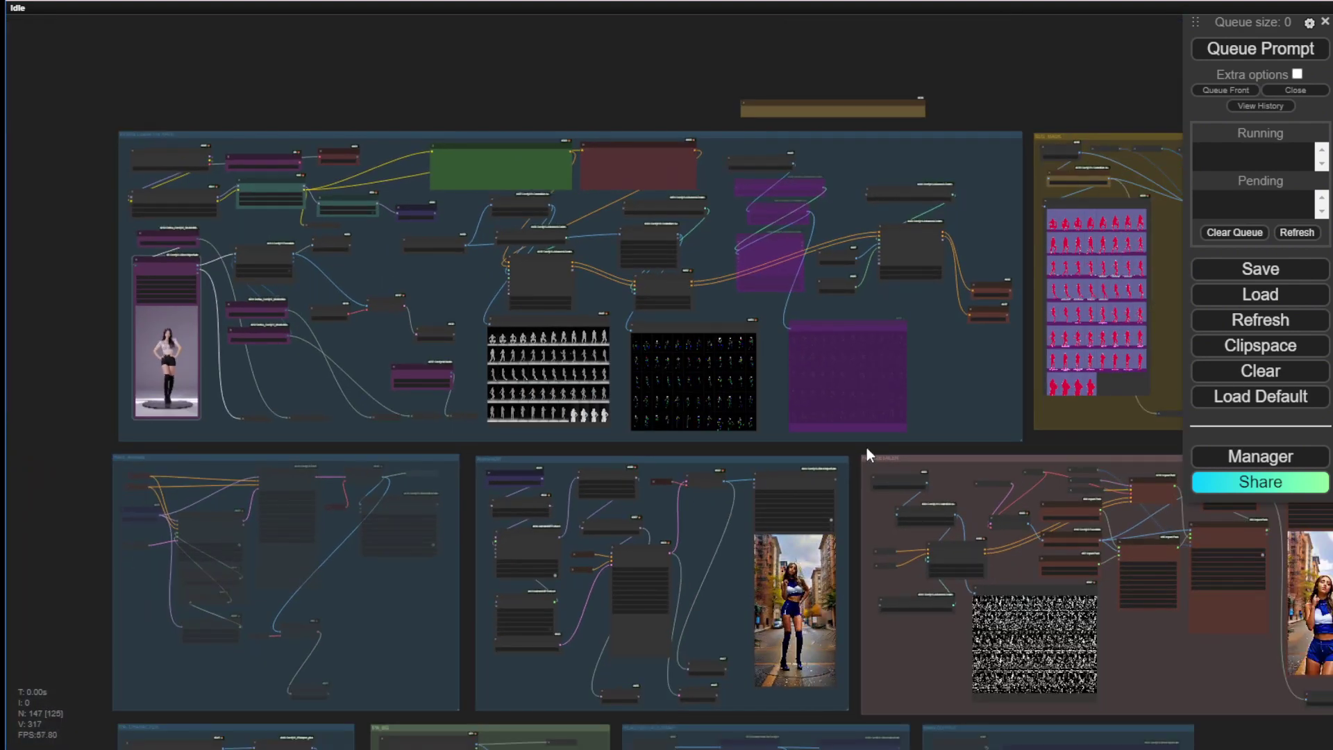
left_click_drag(866, 447, 730, 437)
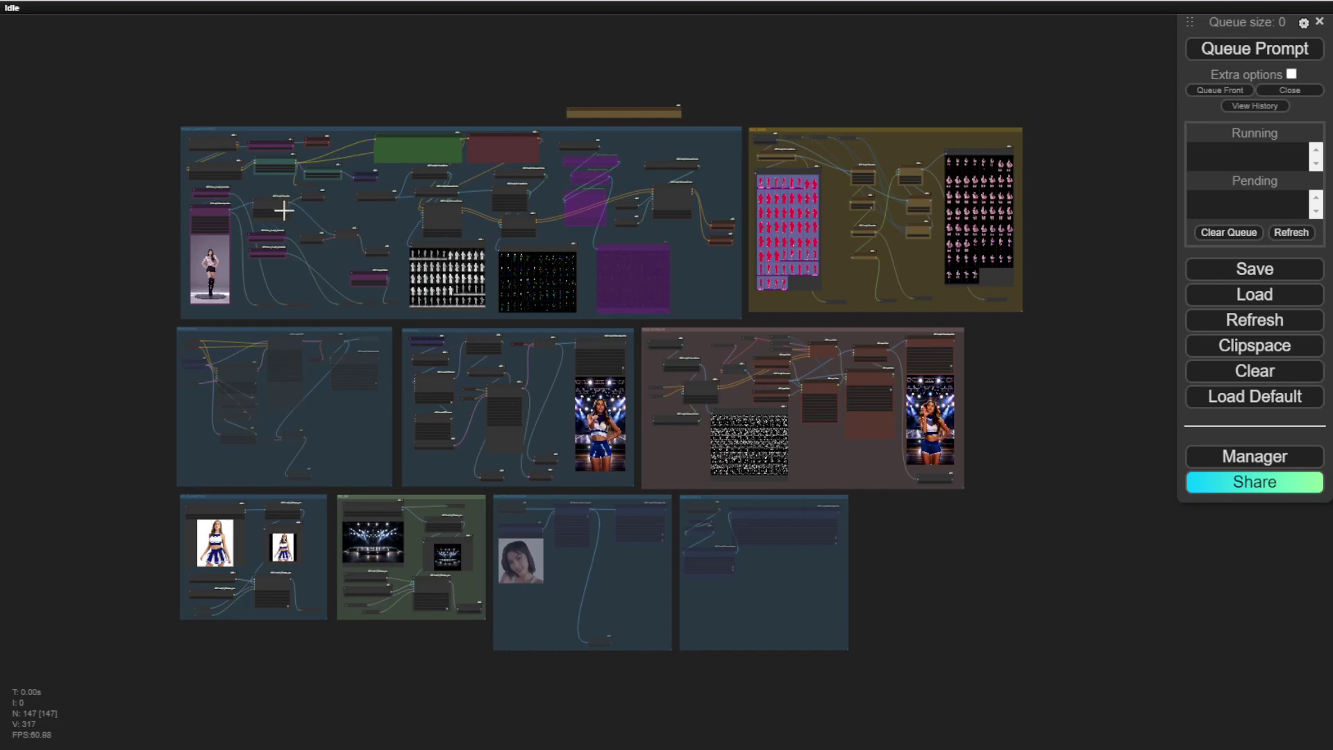
Examine the character image in the IPA_CHARACTER group and the concert stage image in the IPA_BG group
scroll(293, 494, "up", 11)
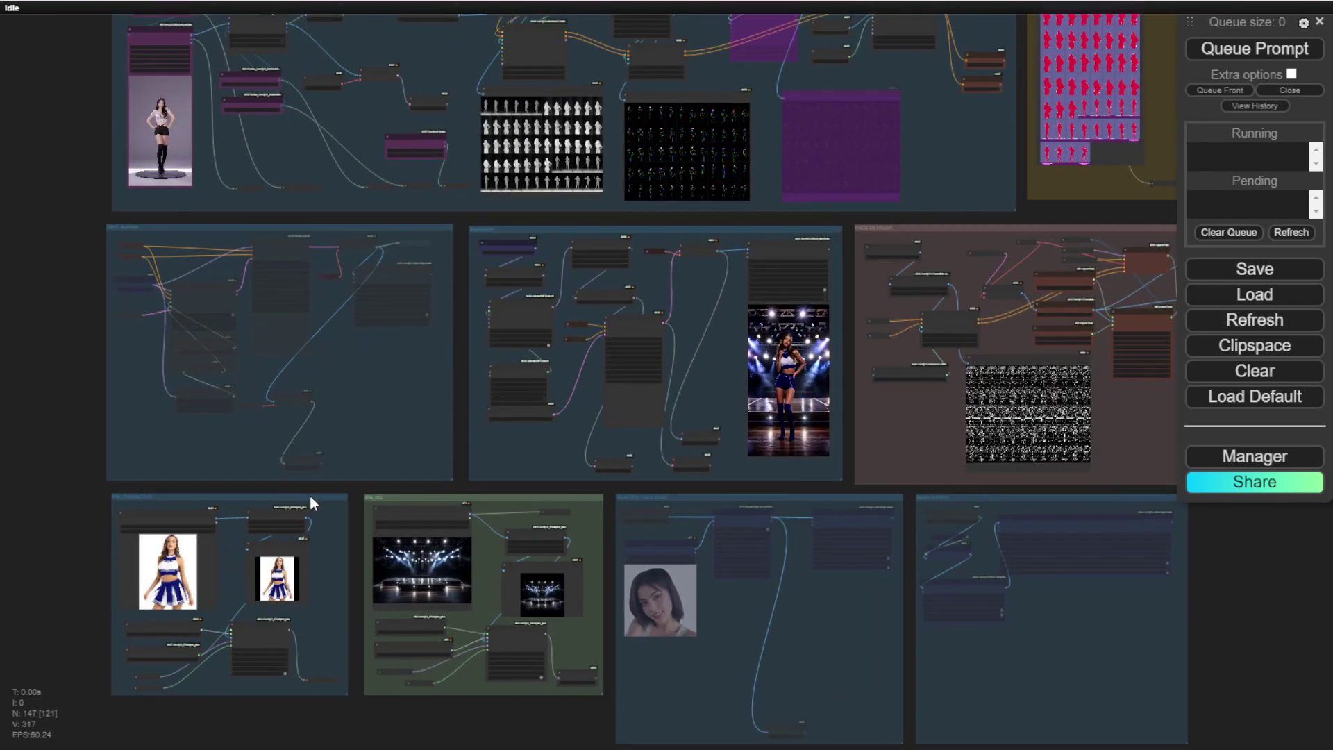
scroll(420, 358, "up", 4)
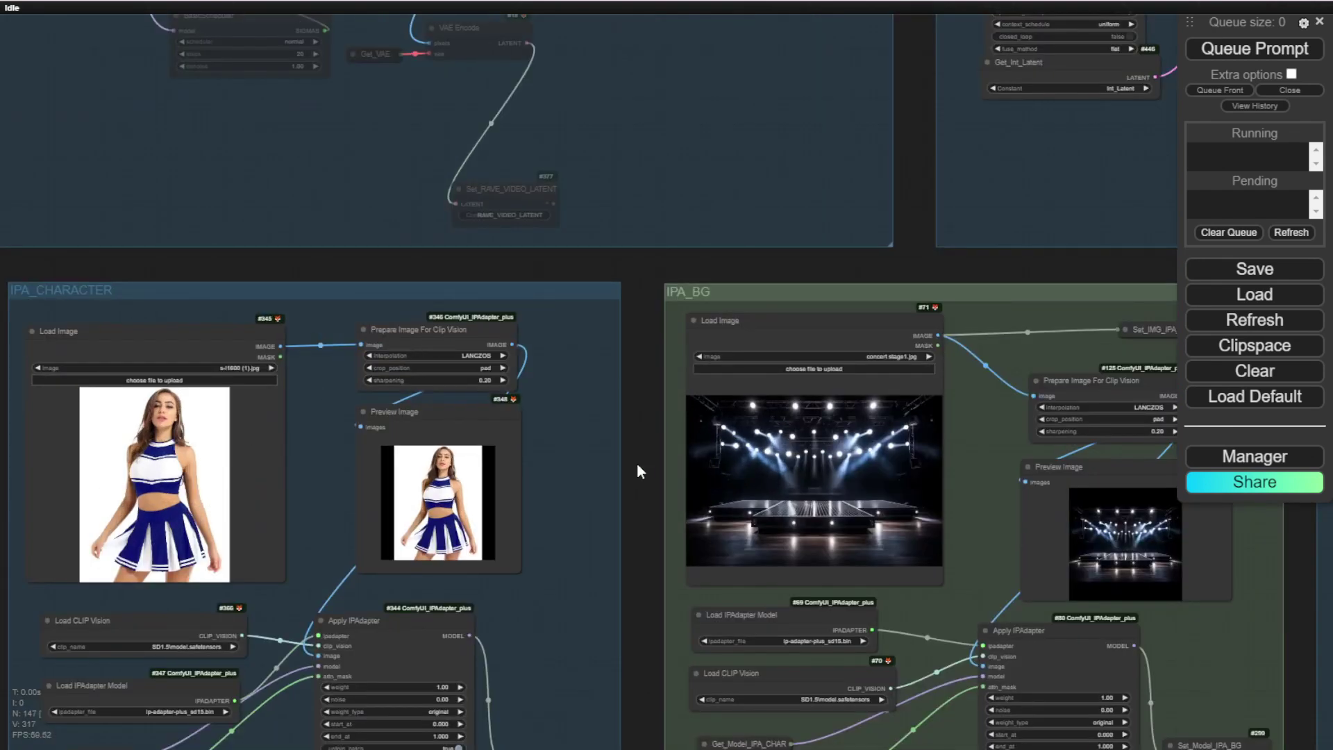
left_click_drag(637, 471, 184, 376)
scroll(330, 377, "up", 8)
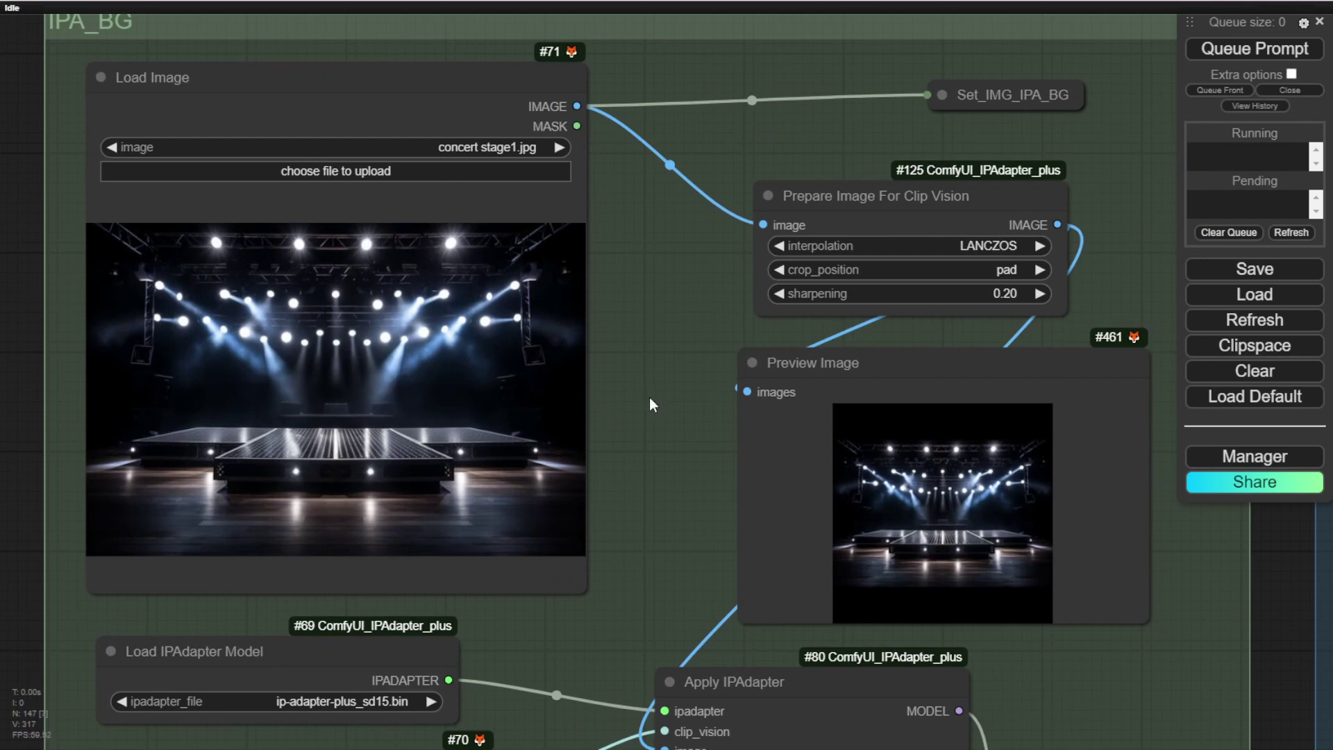
scroll(649, 397, "down", 7)
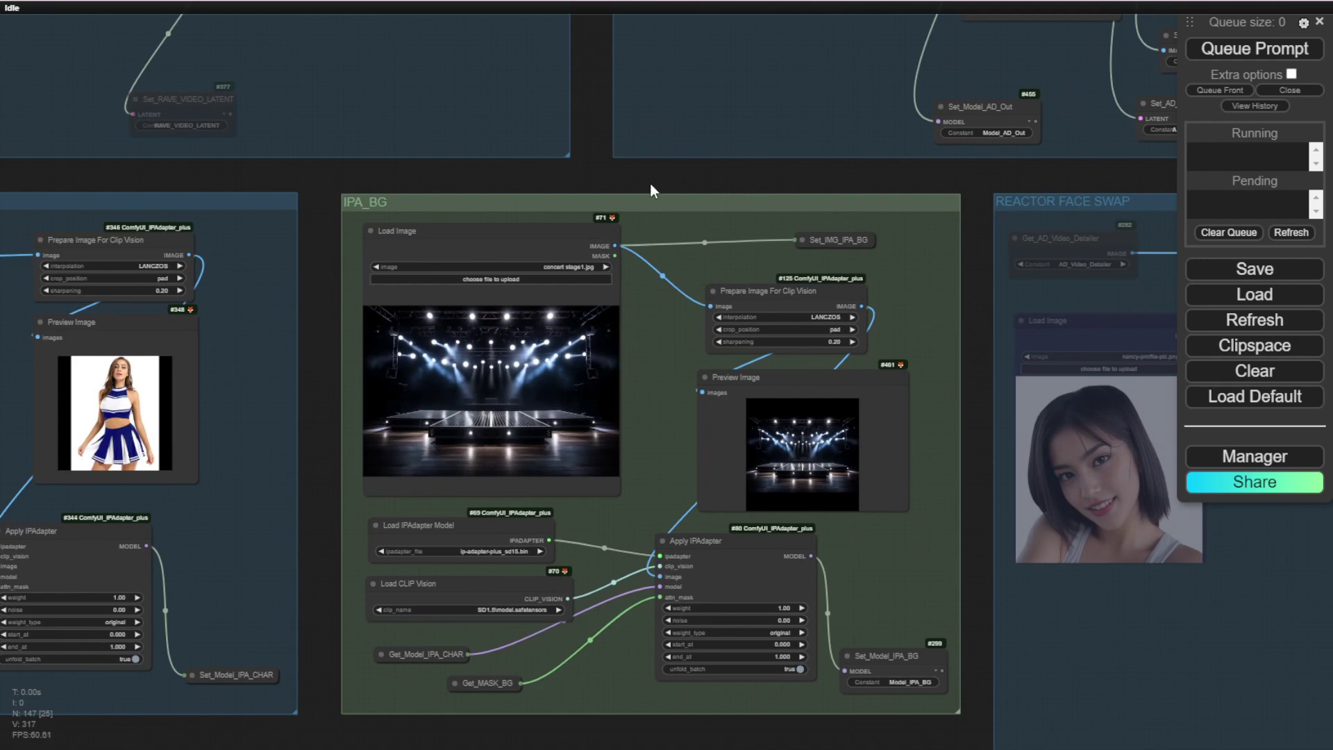
Open the preview of the AnimateDiff group's Video Combine output, scrub the video near its start, and close the preview
left_click_drag(745, 169, 363, 655)
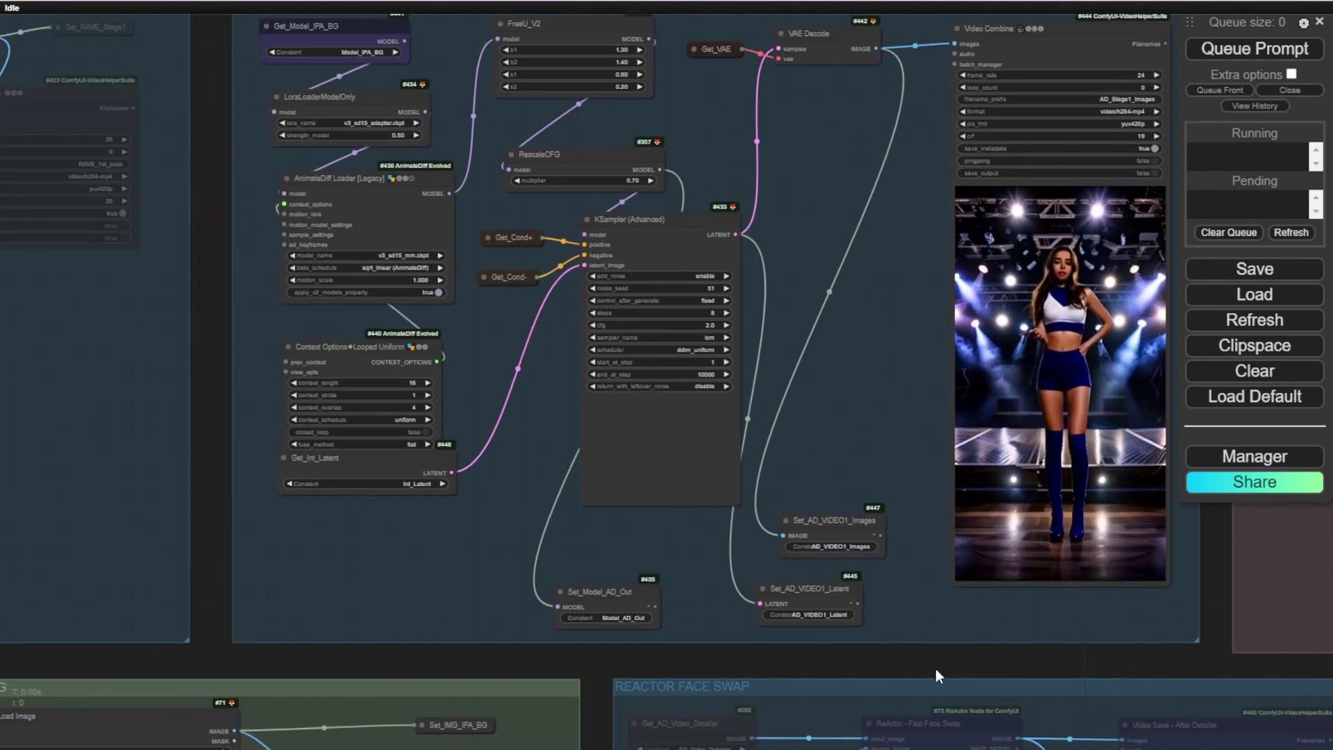
left_click_drag(935, 668, 602, 718)
scroll(644, 648, "up", 3)
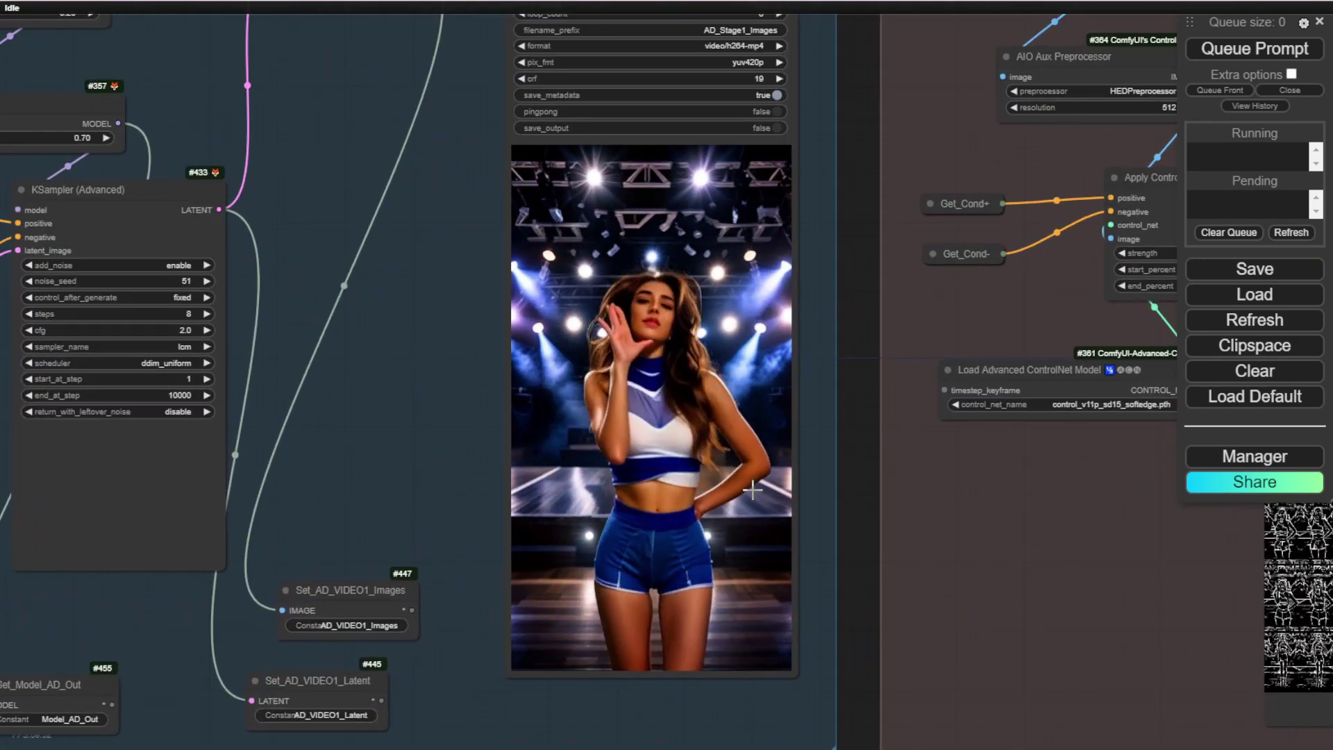
right_click(741, 443)
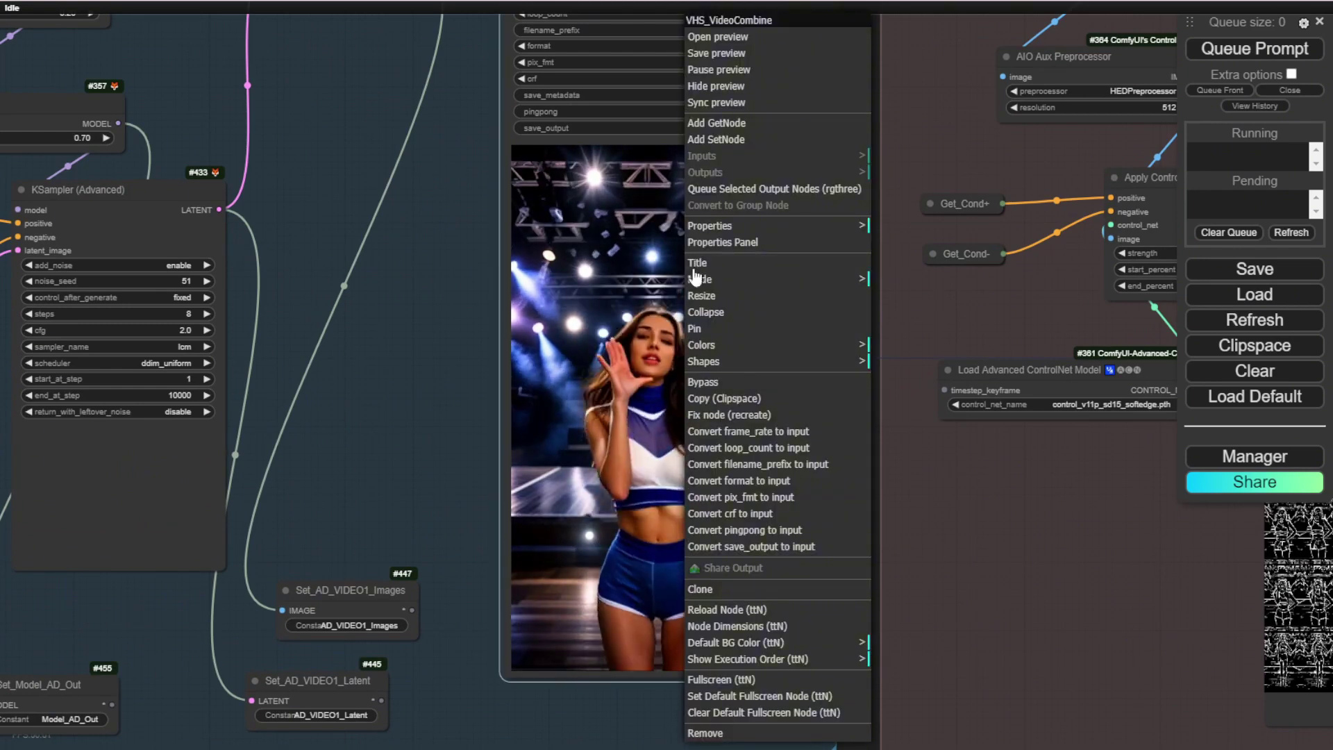
left_click(729, 35)
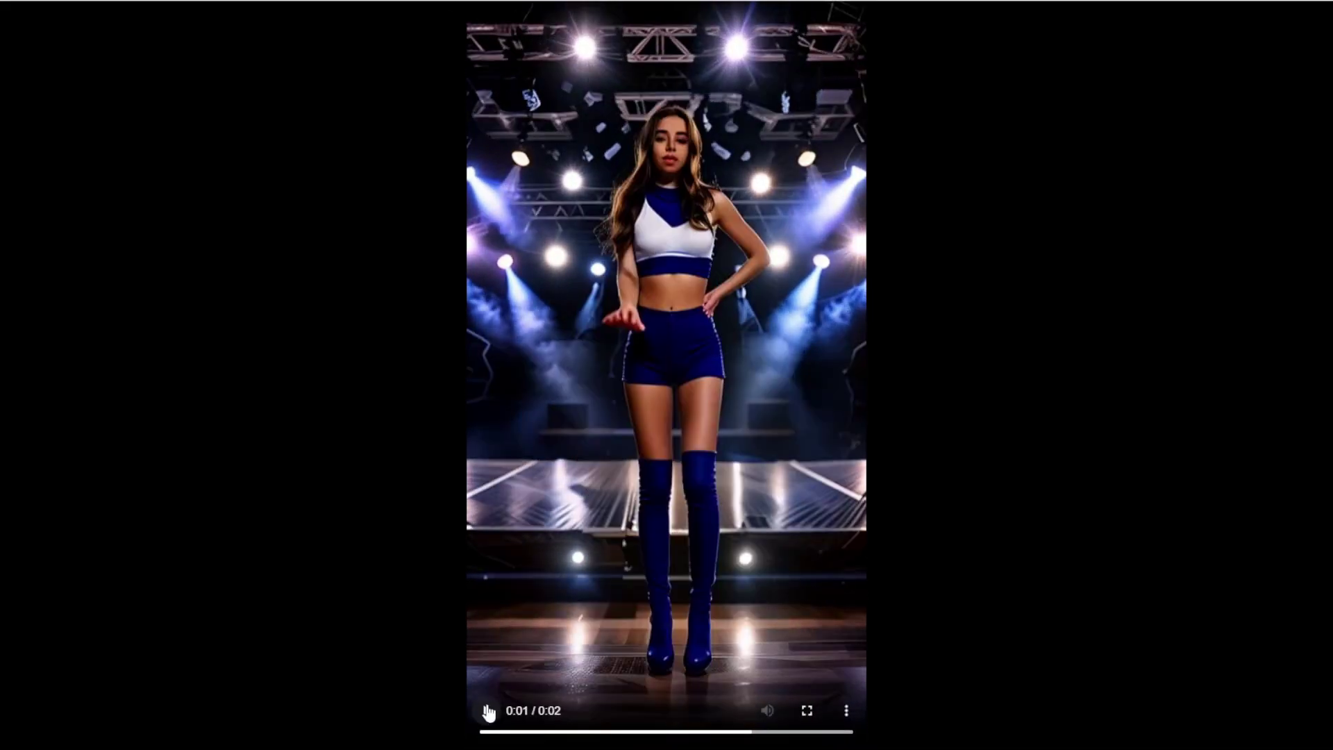
left_click_drag(522, 733, 503, 733)
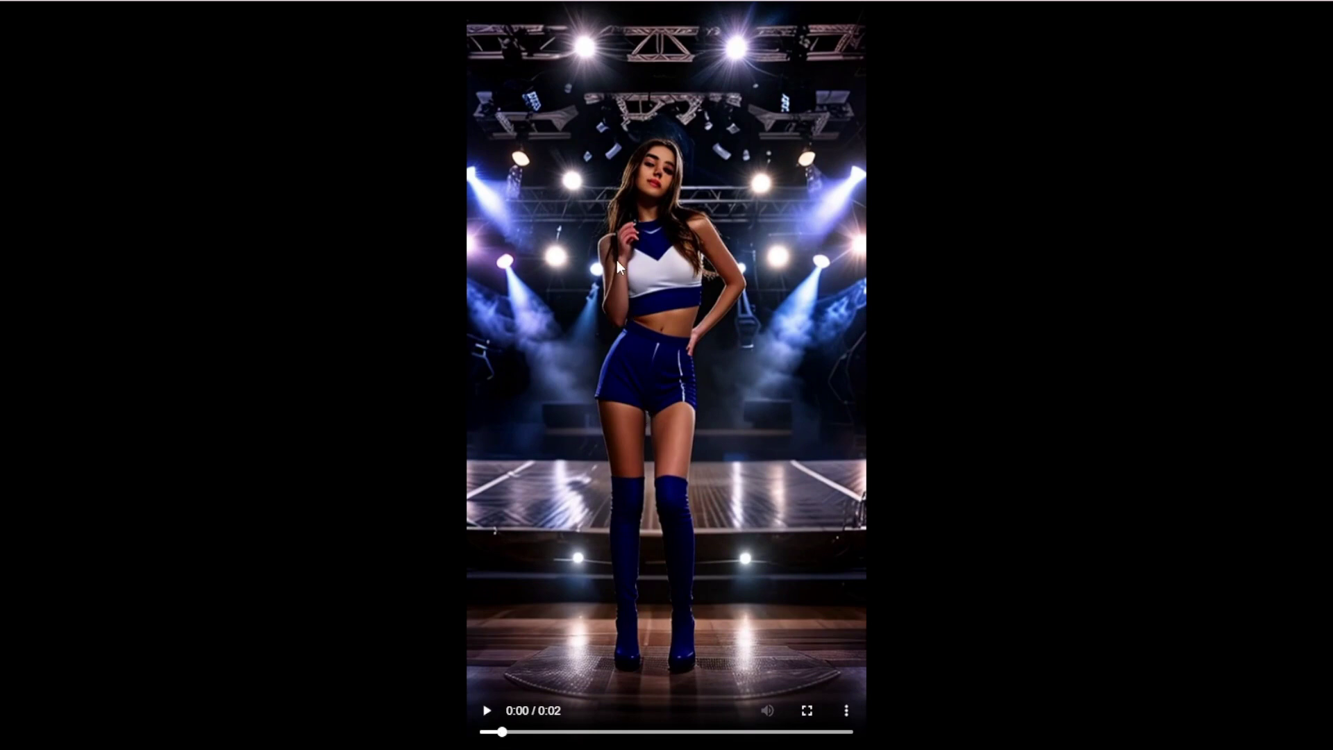
key("ctrl+w")
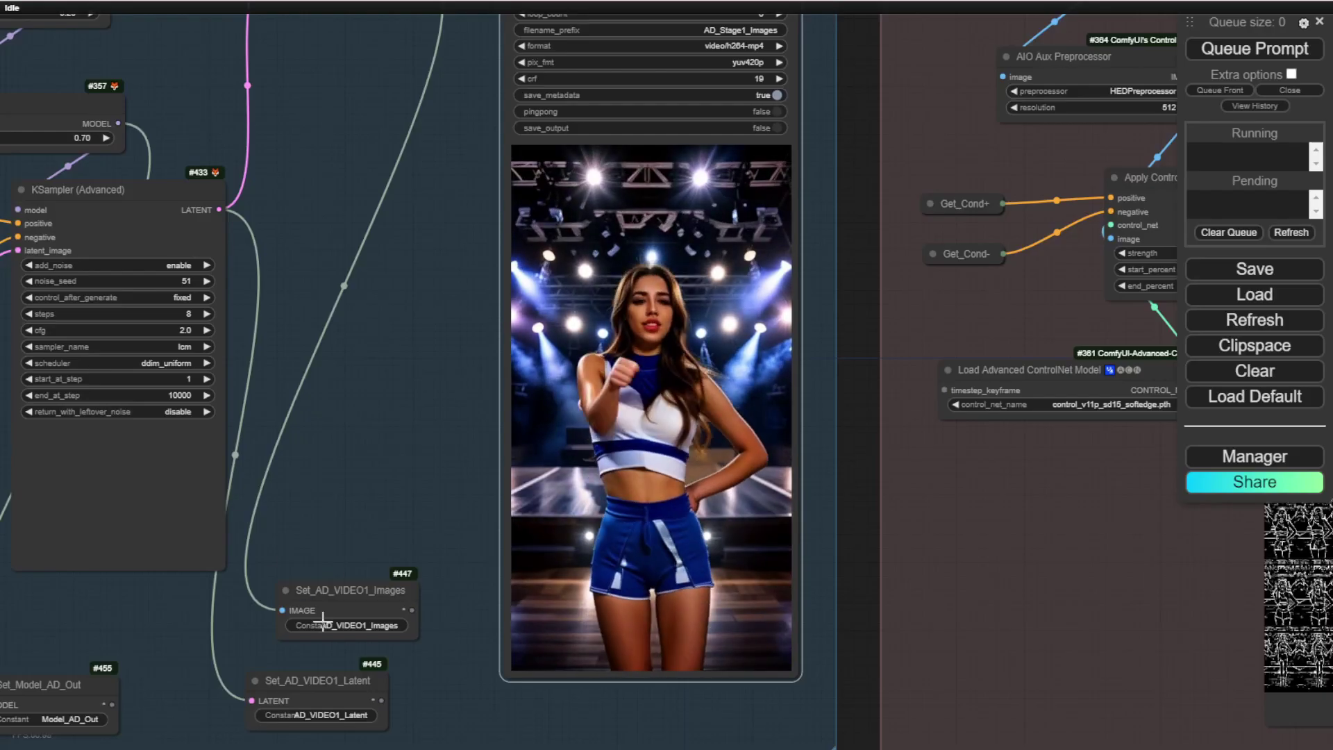
Review the positive prompt in the CLIP Text Encode node and highlight the "(Blue Boots:1.0)" term
scroll(347, 513, "down", 7)
scroll(326, 540, "down", 3)
left_click_drag(218, 624, 918, 281)
scroll(439, 420, "up", 4)
scroll(370, 445, "up", 3)
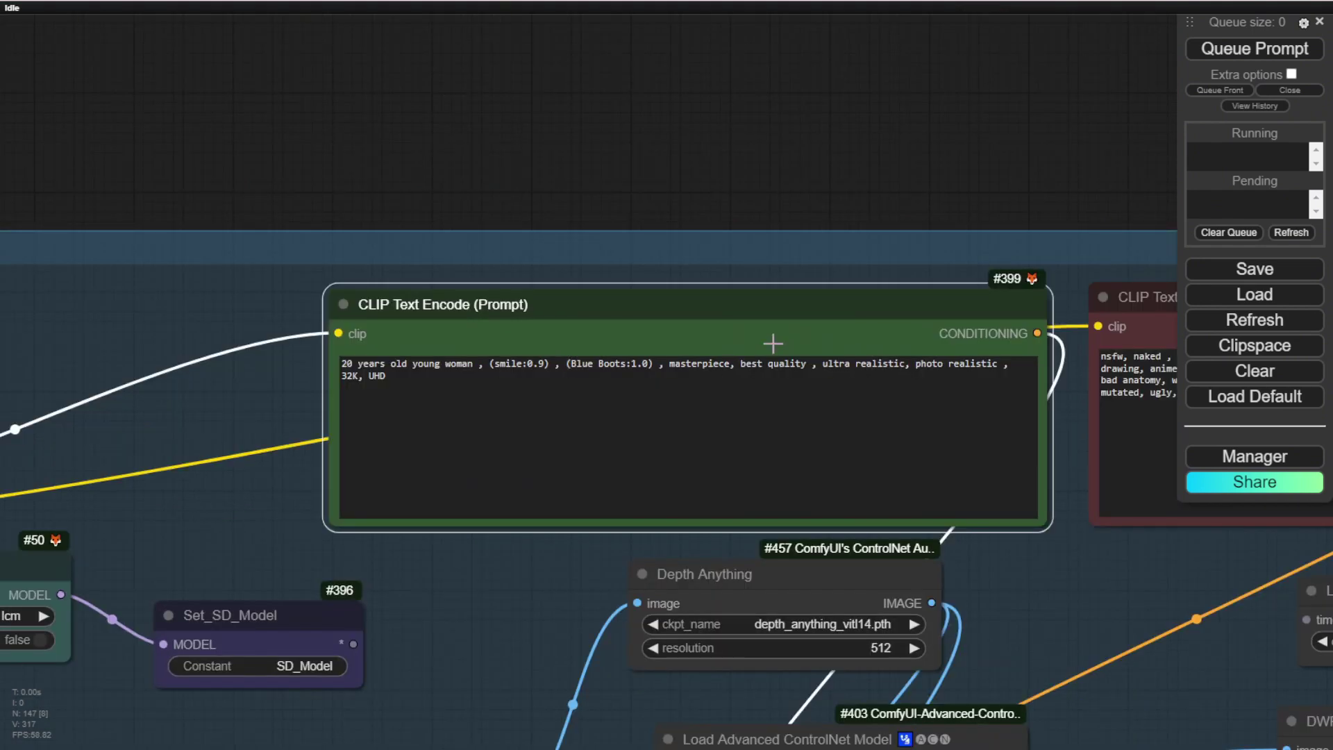
scroll(647, 220, "up", 2)
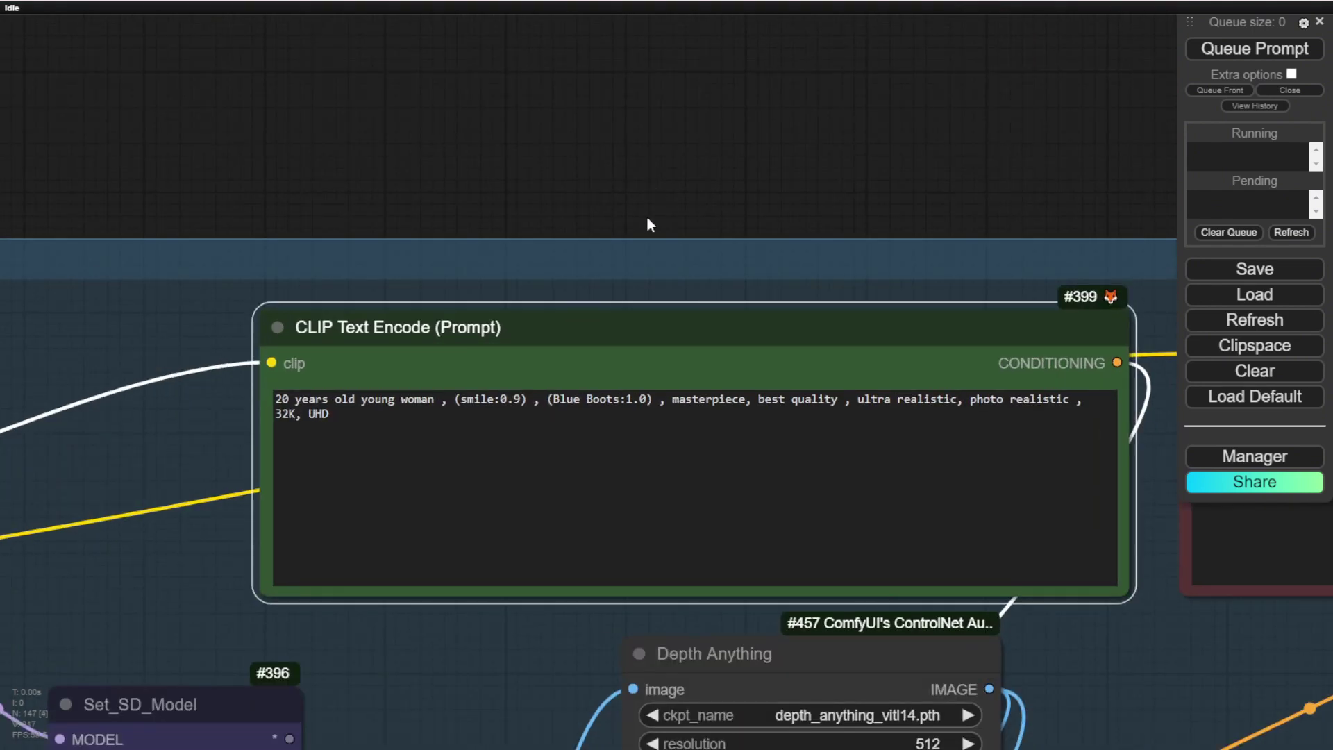
left_click_drag(544, 399, 673, 399)
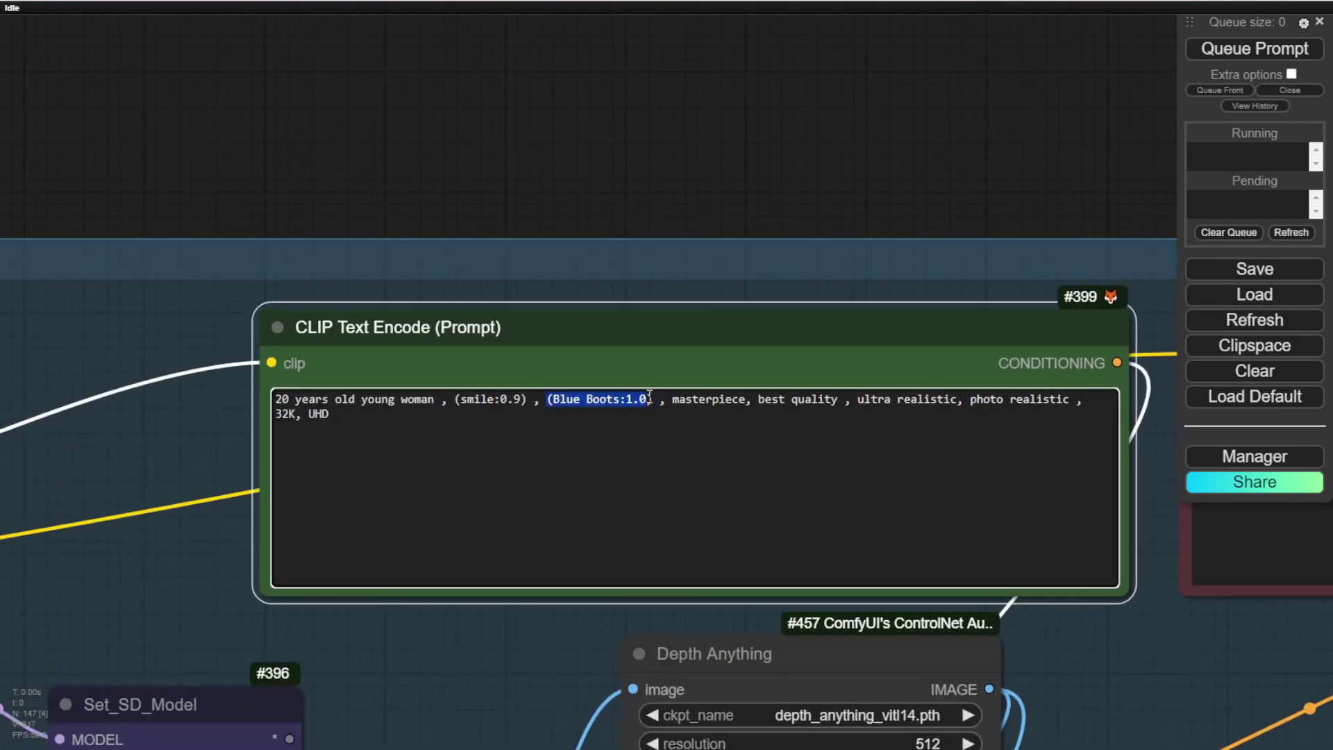
left_click(711, 191)
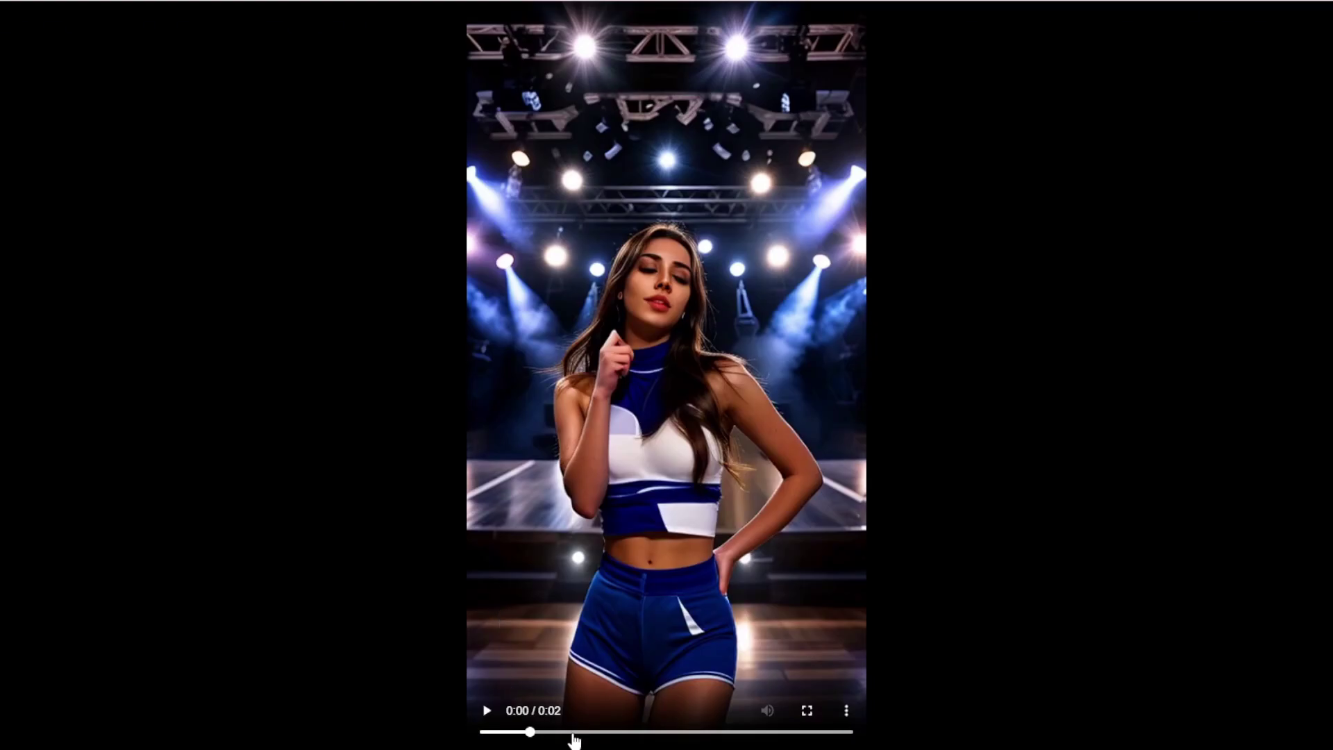
Scrub through the enlarged output video, and set the strength of the tile model's Apply Advanced ControlNet node to 0.5
left_click_drag(581, 731, 813, 731)
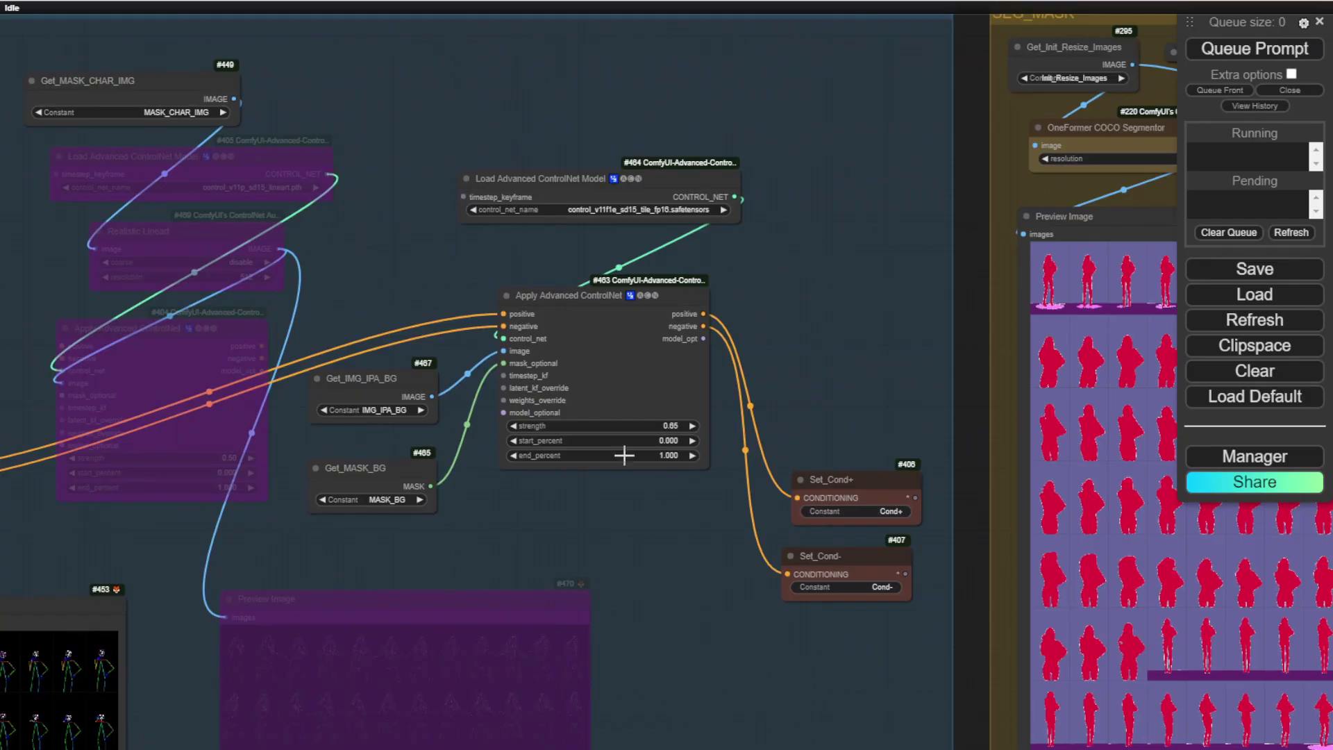
scroll(651, 459, "up", 2)
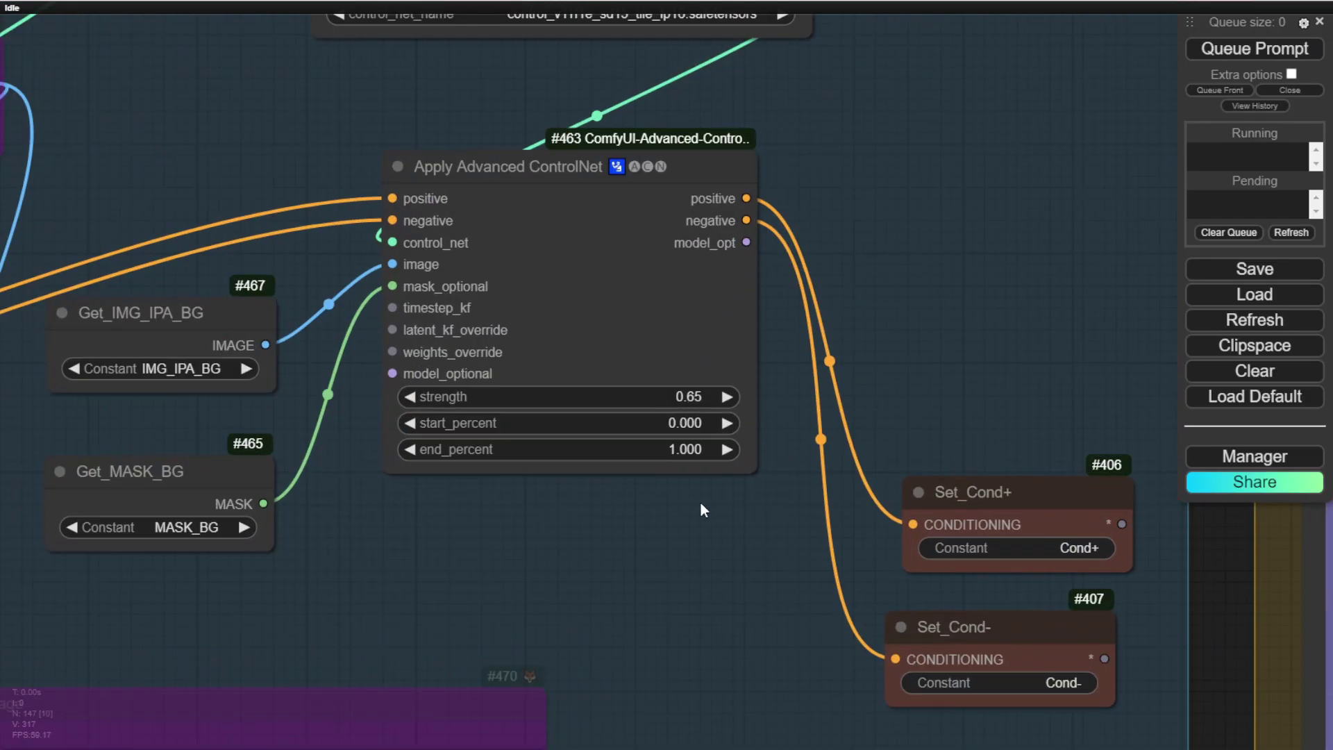
left_click(683, 397)
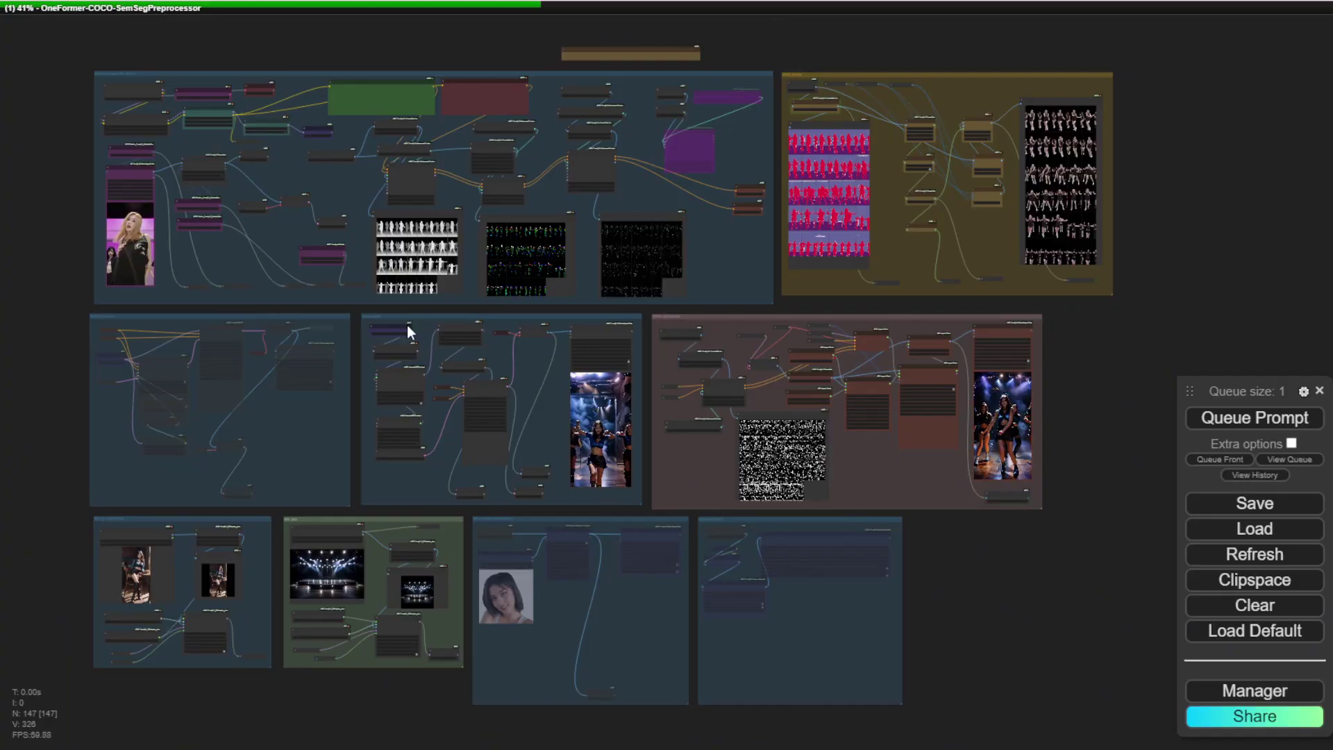
Examine the character image in the IPA_CHARACTER group up close, including the outfit and boots, alongside its Apply IPAdapter settings
scroll(331, 357, "up", 3)
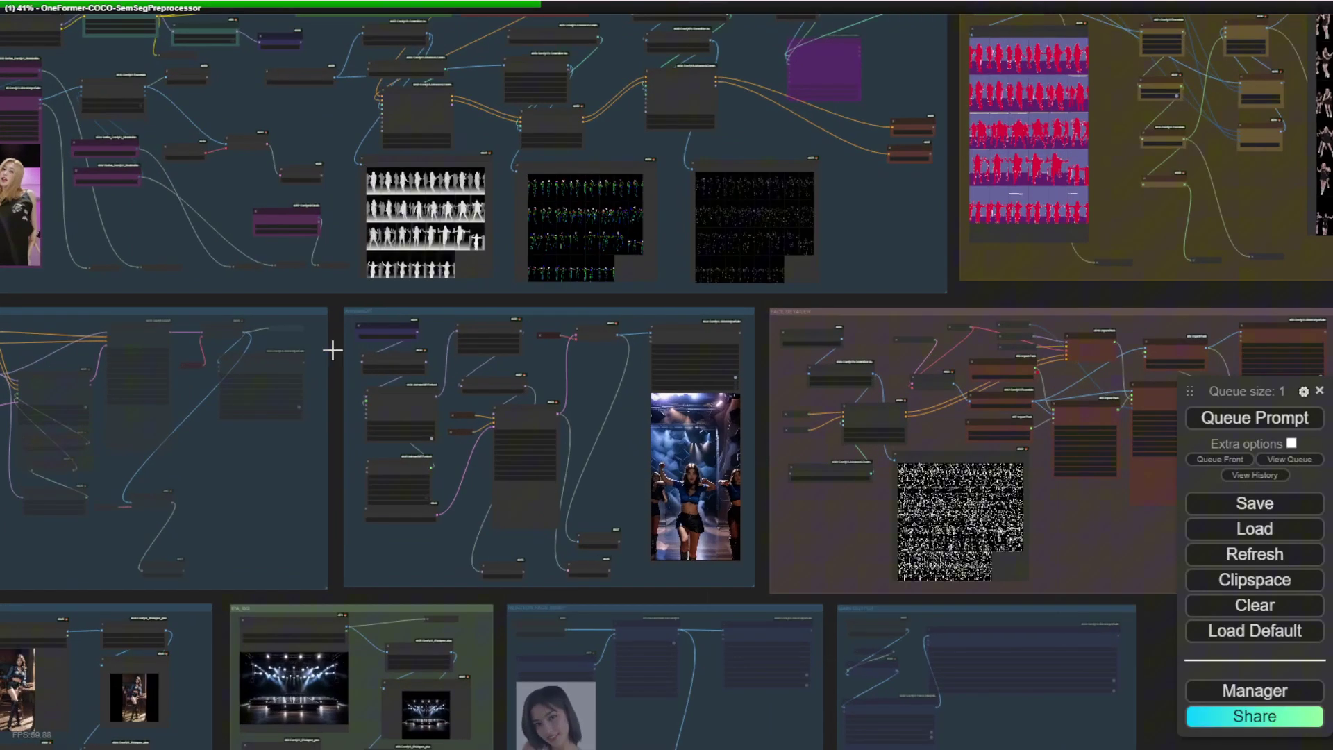
scroll(334, 355, "up", 3)
left_click_drag(336, 355, 654, 0)
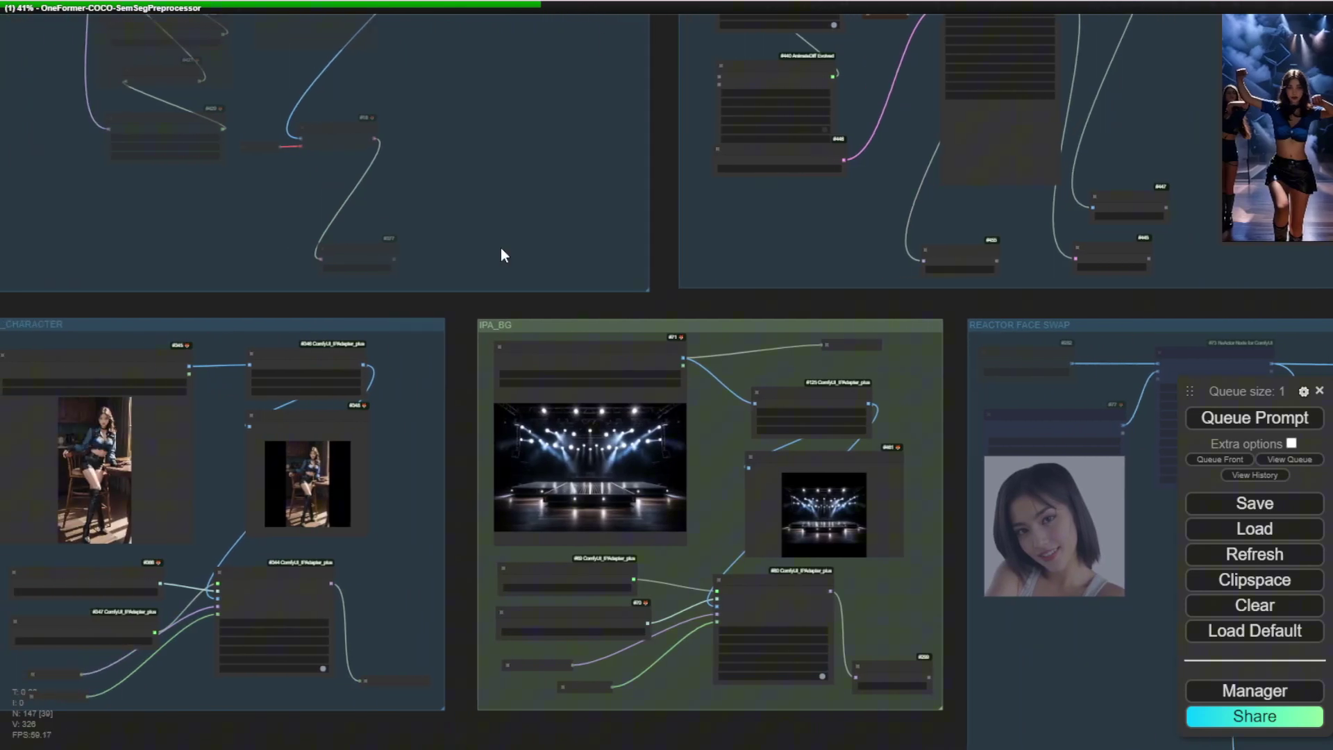
left_click_drag(461, 356, 649, 160)
scroll(256, 343, "up", 4)
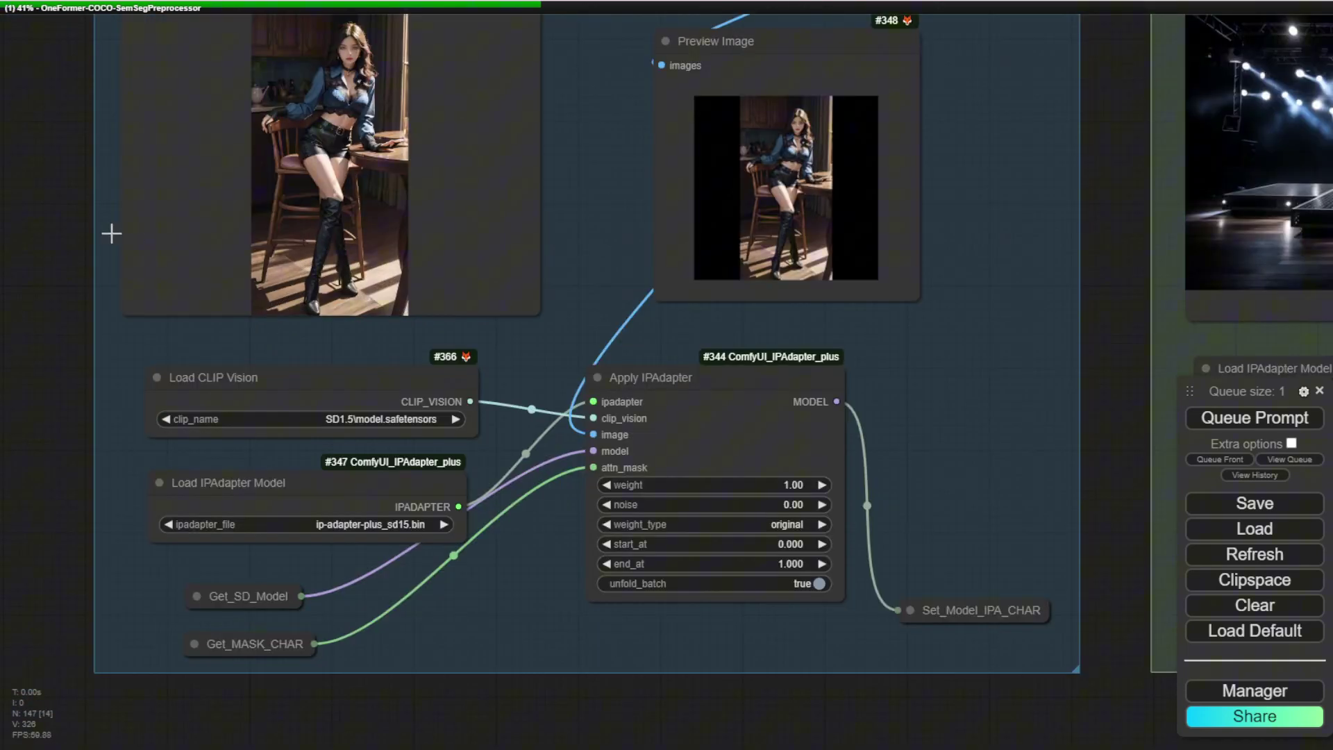
left_click_drag(71, 213, 70, 250)
scroll(406, 194, "up", 4)
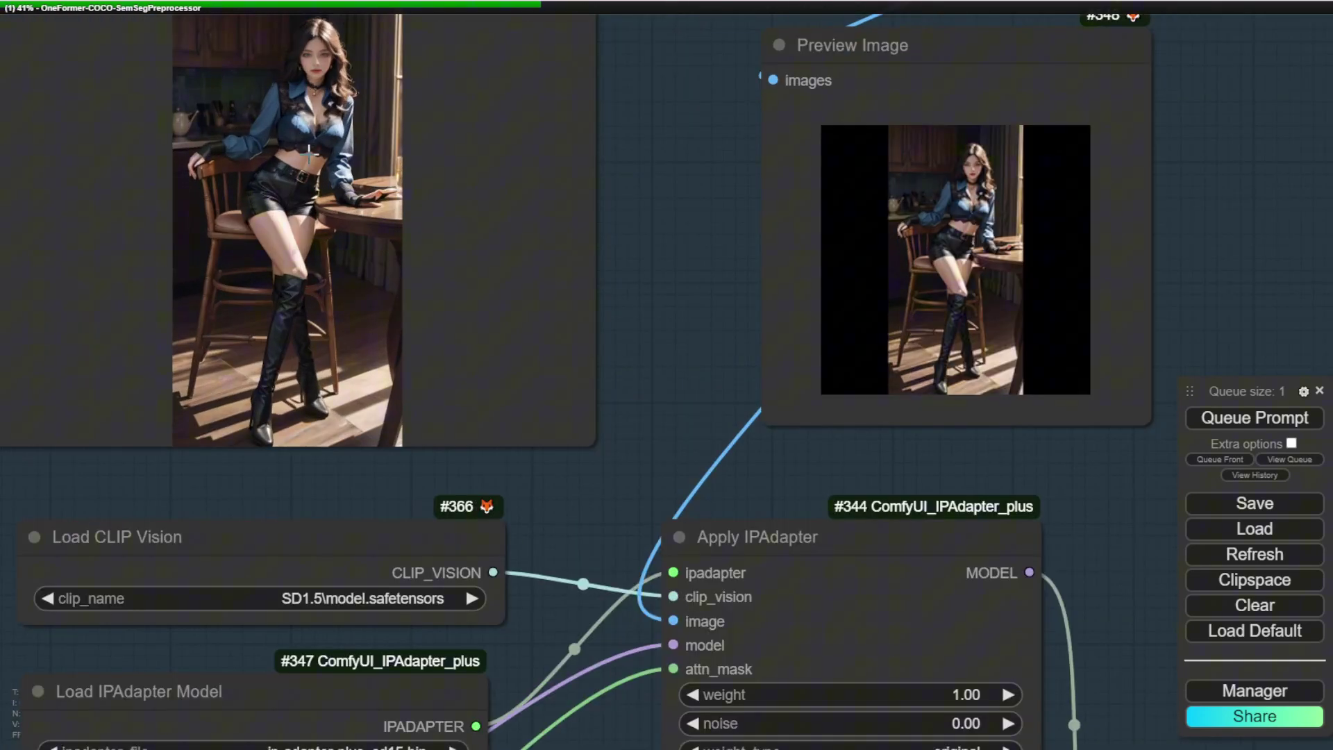
scroll(327, 166, "down", 2)
left_click_drag(622, 154, 697, 223)
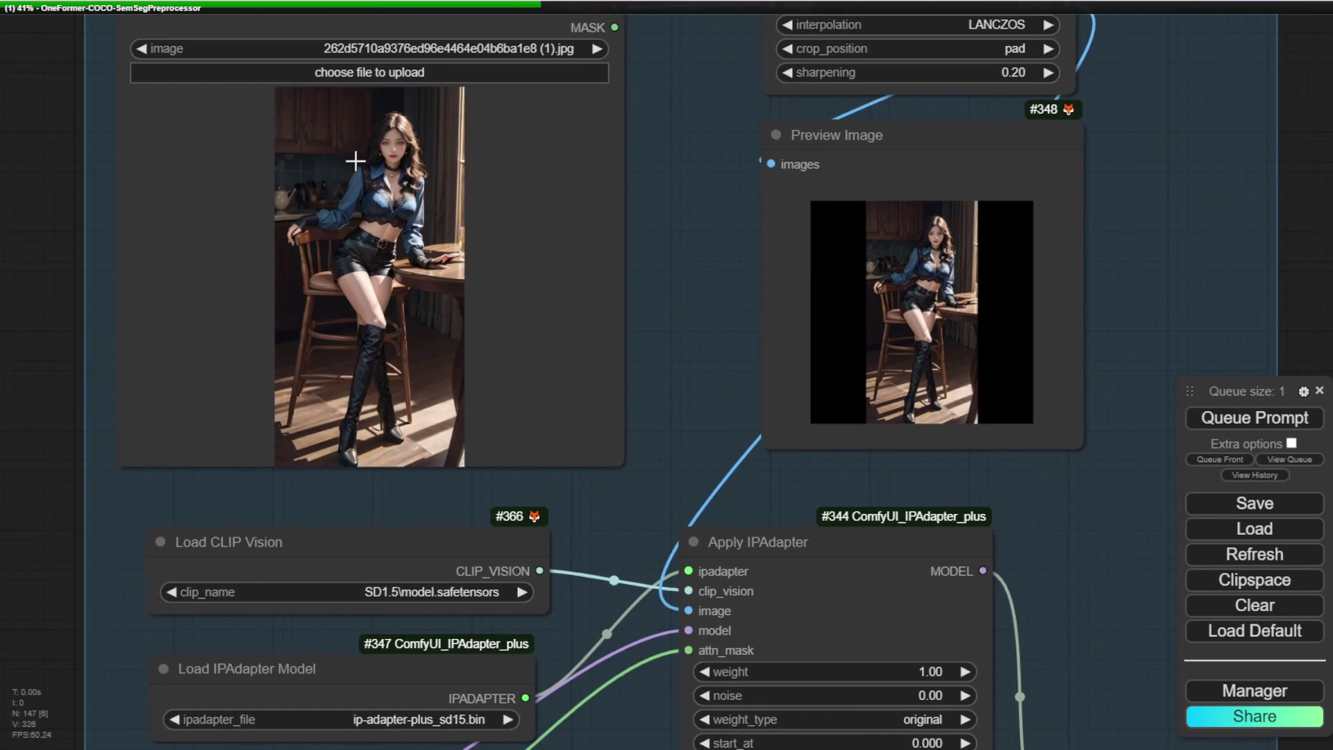
scroll(355, 162, "up", 5)
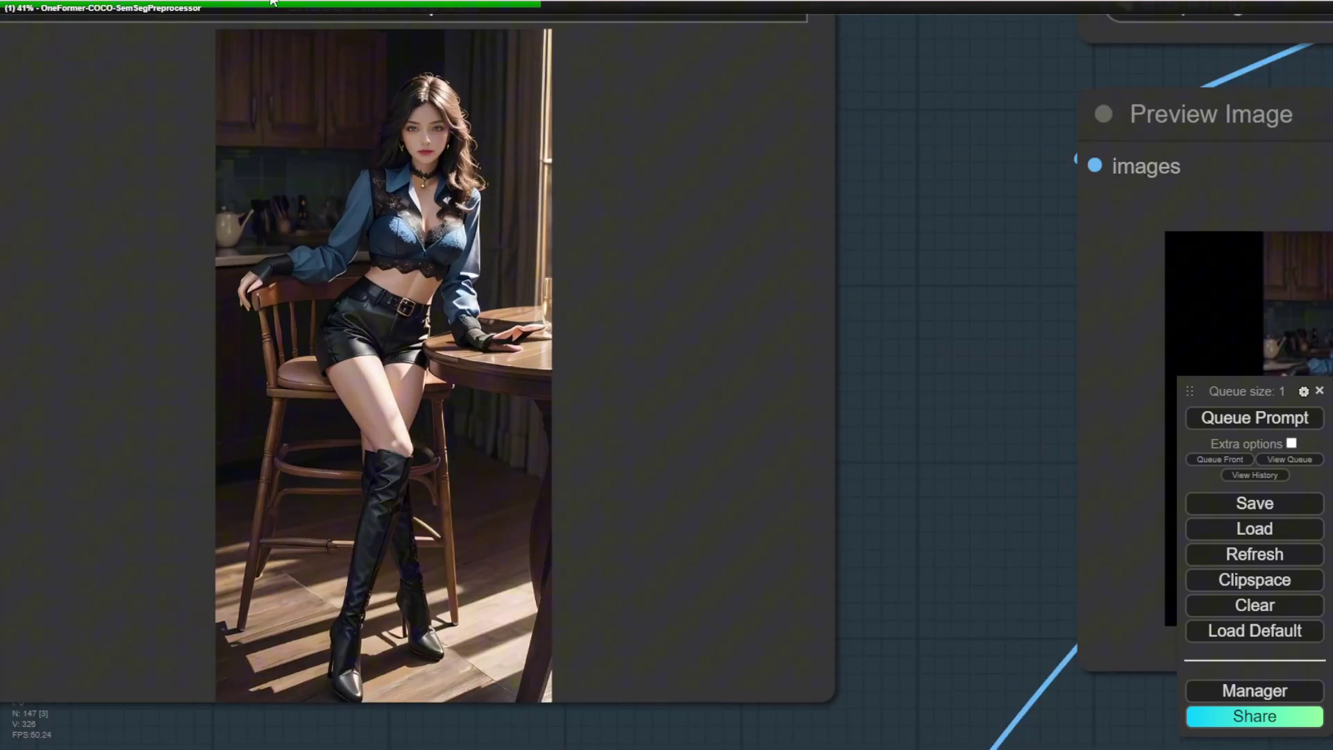
scroll(393, 306, "down", 10)
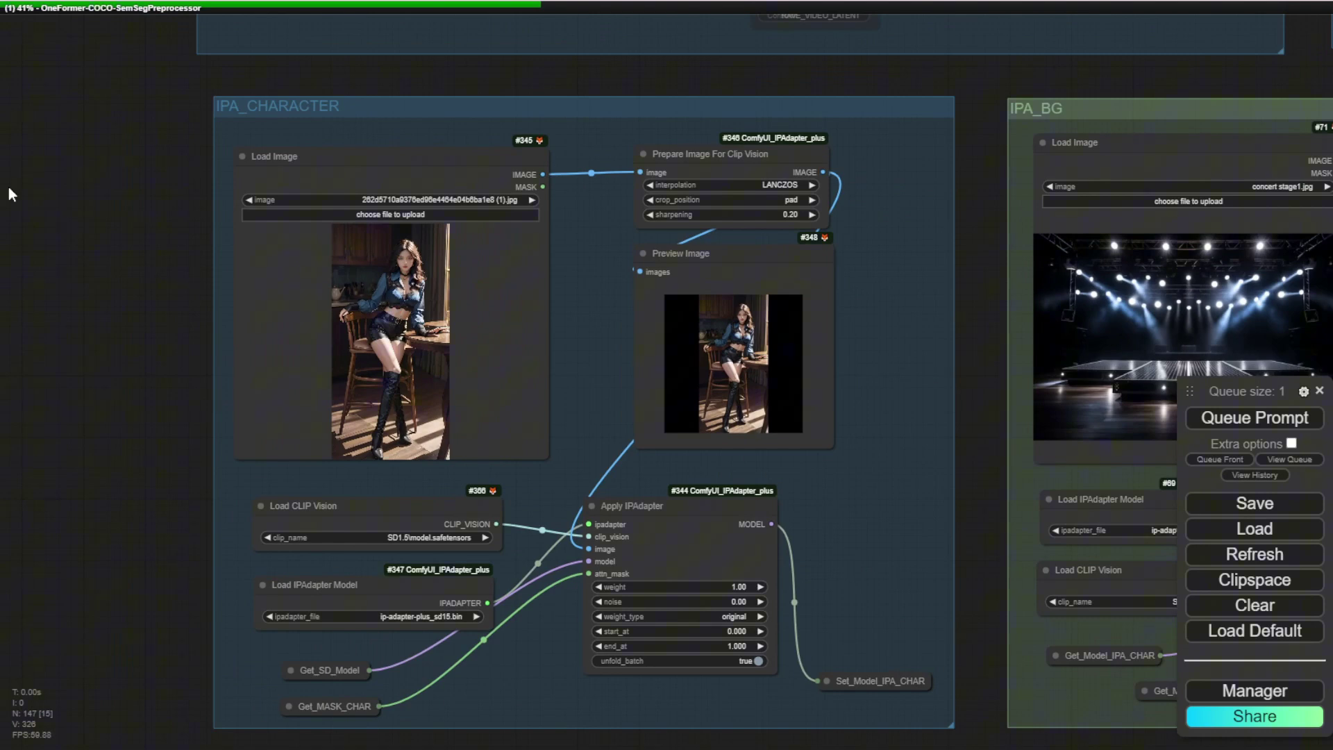
Resume the source video preview in the Load Video (Upload) node
scroll(139, 127, "down", 2)
left_click_drag(140, 125, 153, 505)
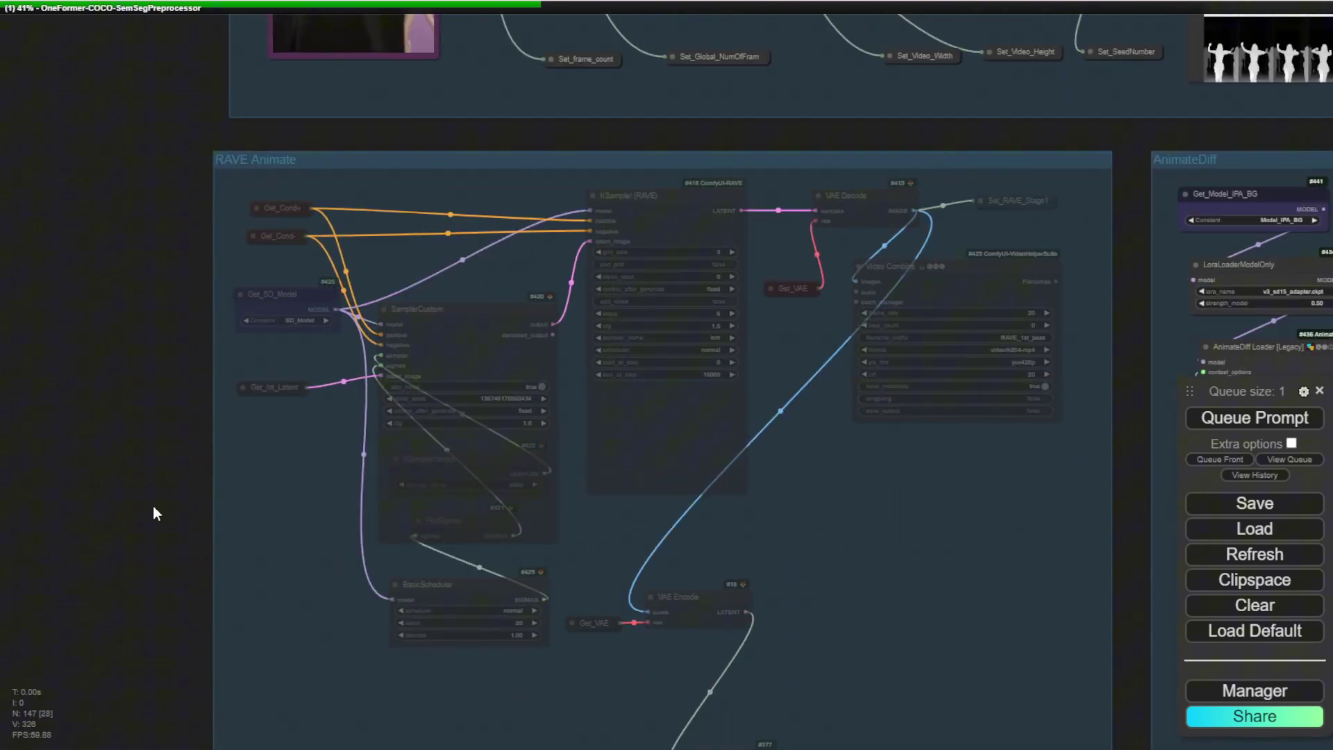
scroll(162, 497, "down", 5)
left_click_drag(139, 291, 164, 485)
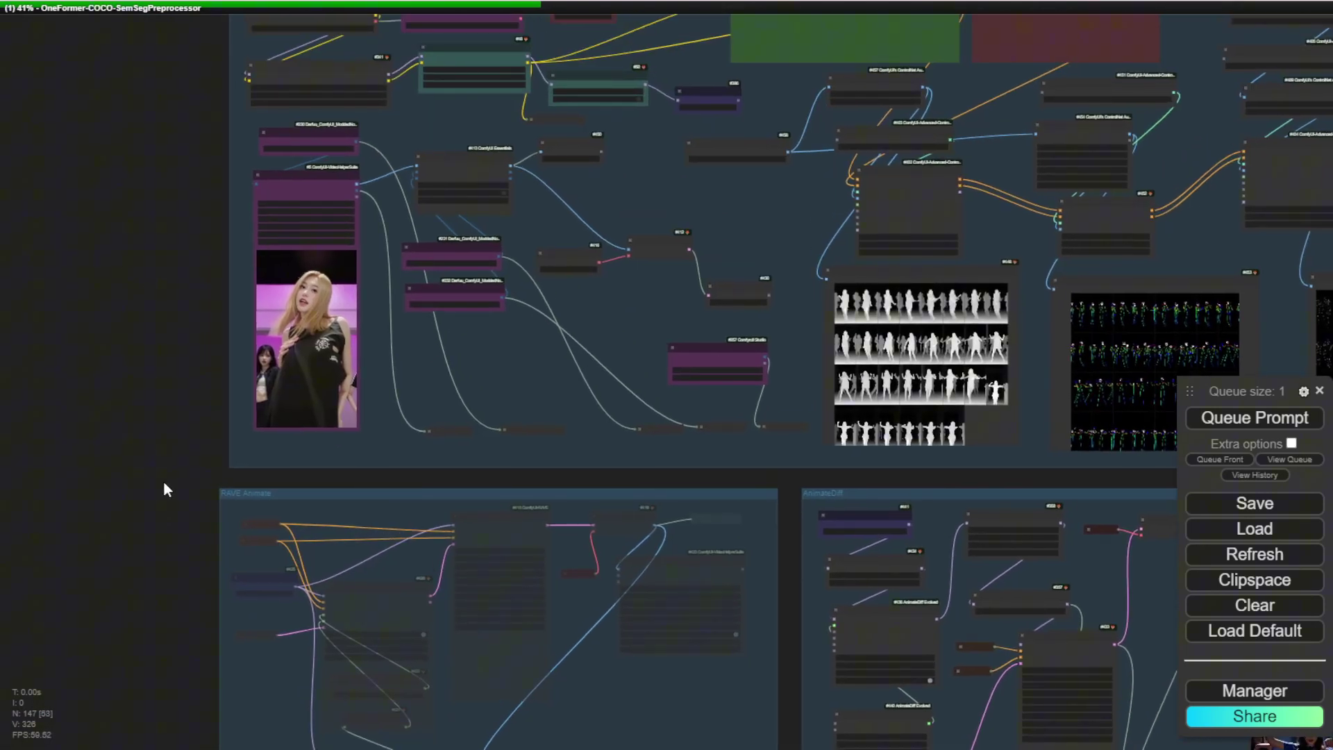
scroll(169, 407, "up", 6)
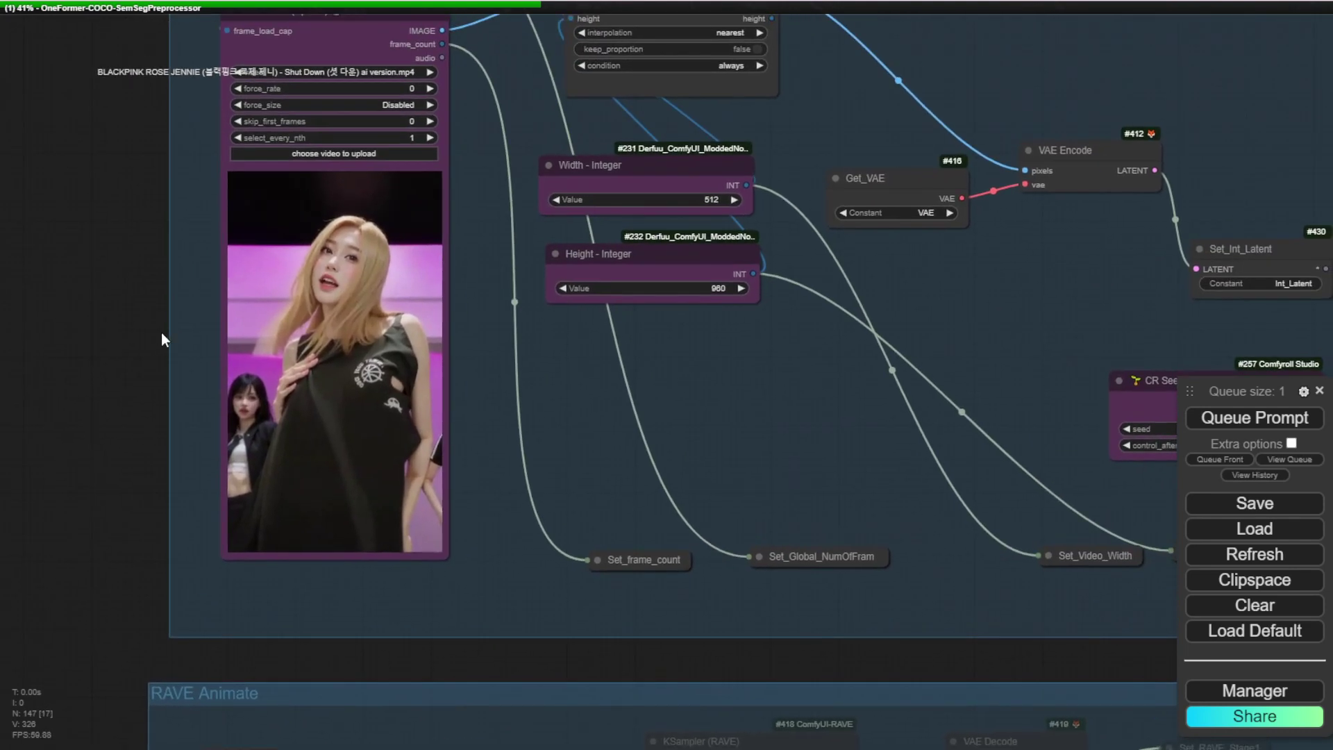
scroll(111, 294, "down", 2)
left_click_drag(120, 272, 116, 352)
right_click(284, 351)
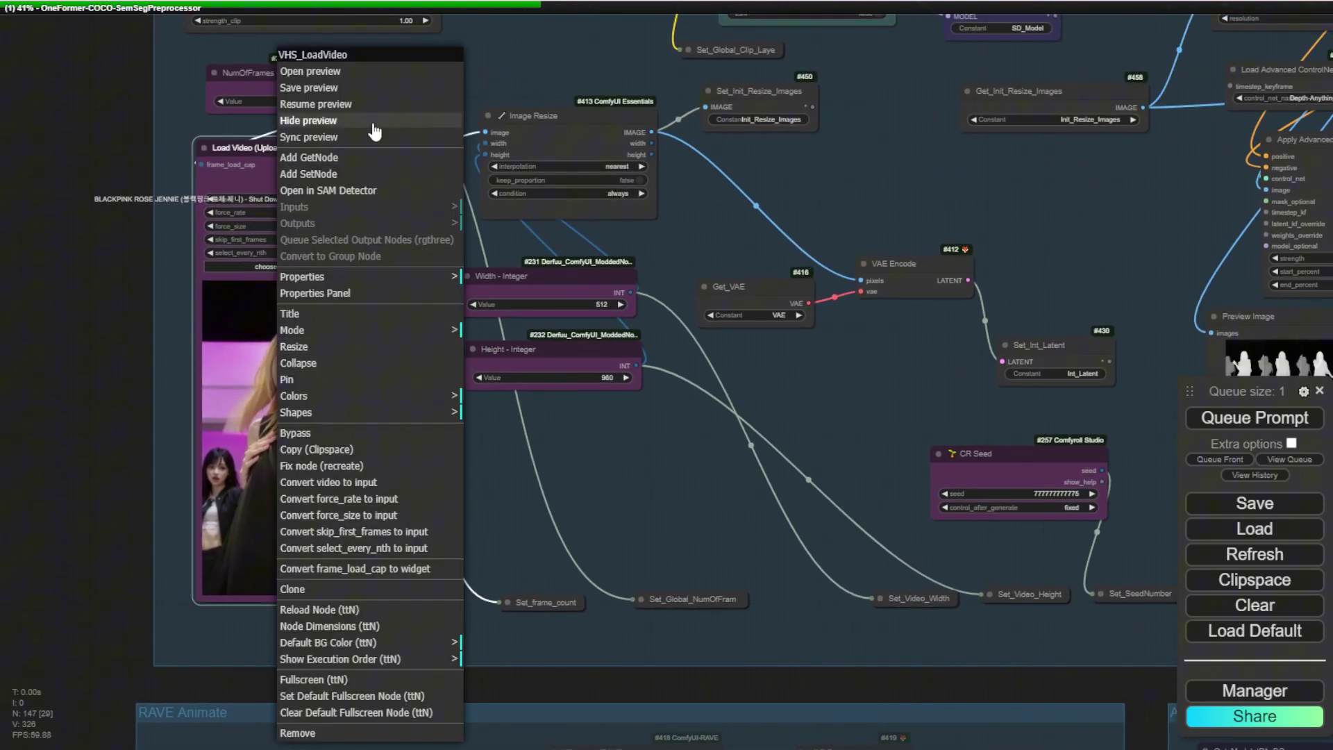
left_click(316, 103)
Watch the source dance video playing in the Load Video (Upload) node at closer range
scroll(119, 414, "down", 4)
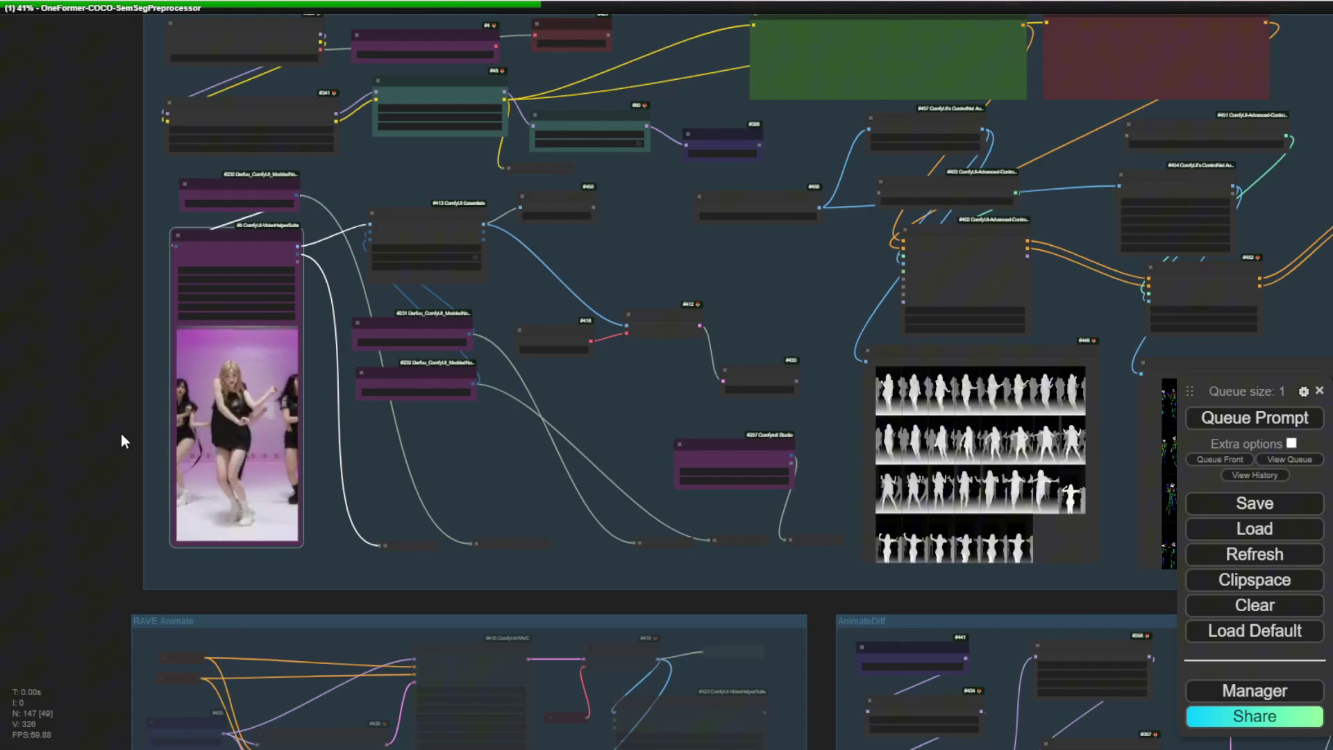
scroll(181, 184, "up", 1)
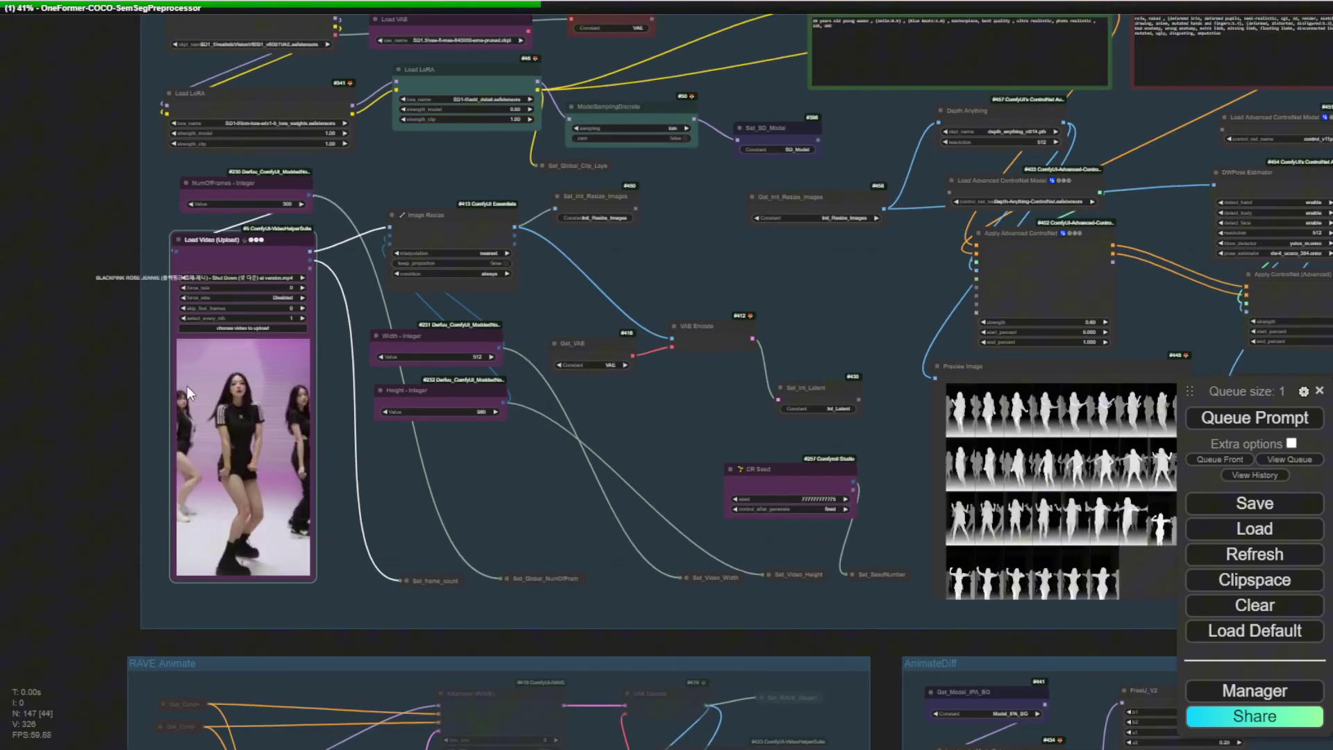
scroll(150, 447, "up", 3)
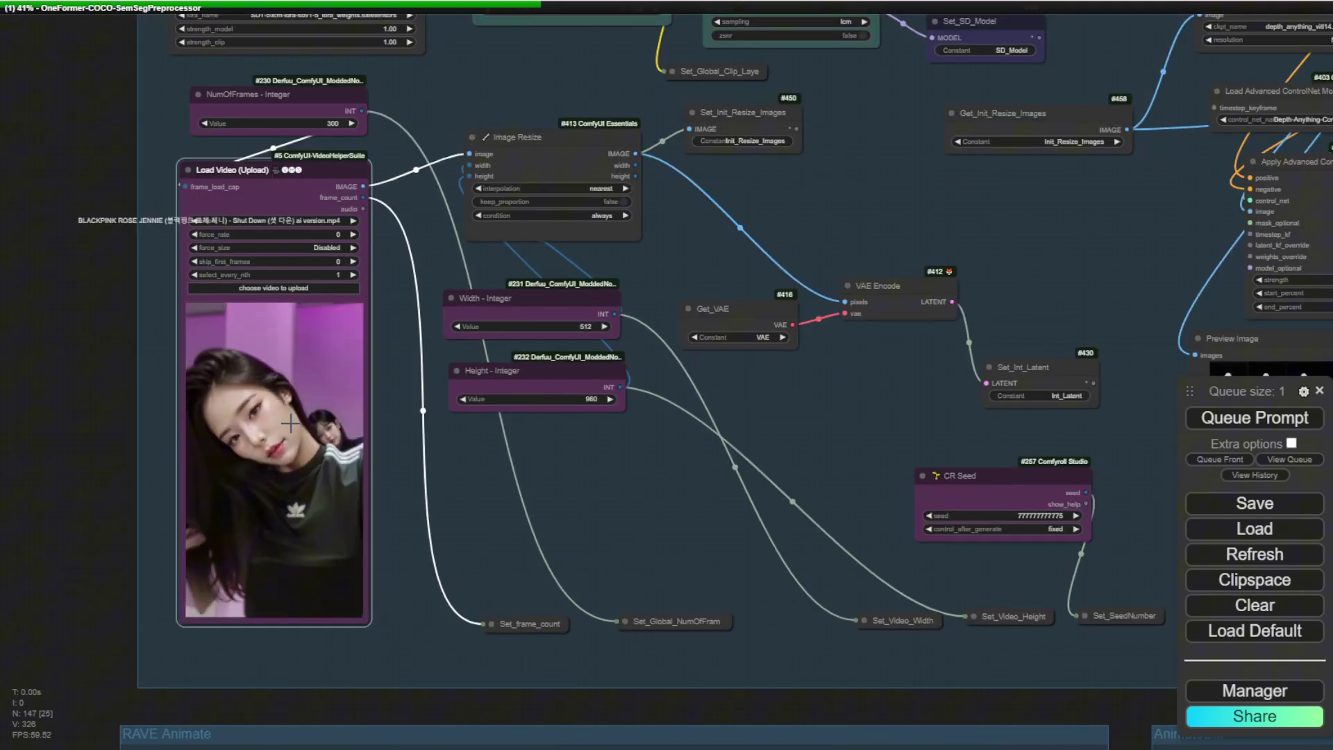
right_click(316, 441)
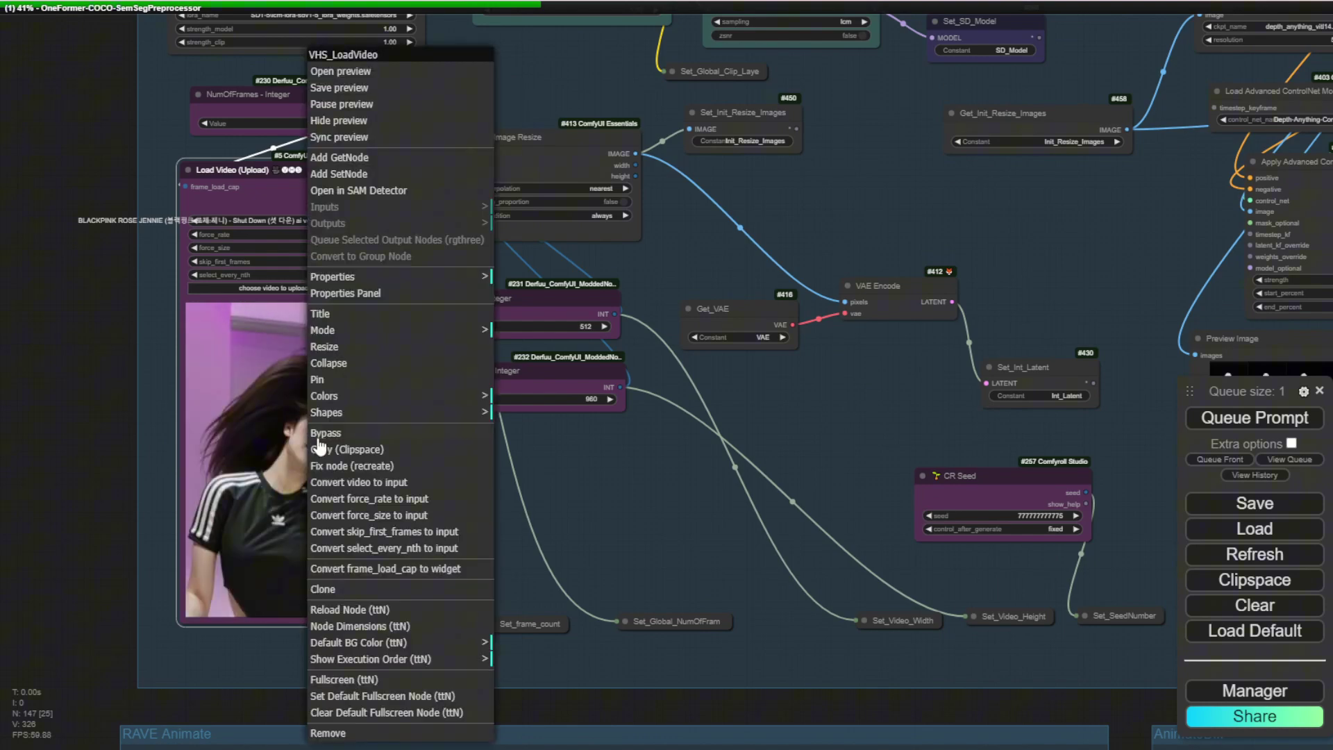
scroll(372, 556, "down", 6)
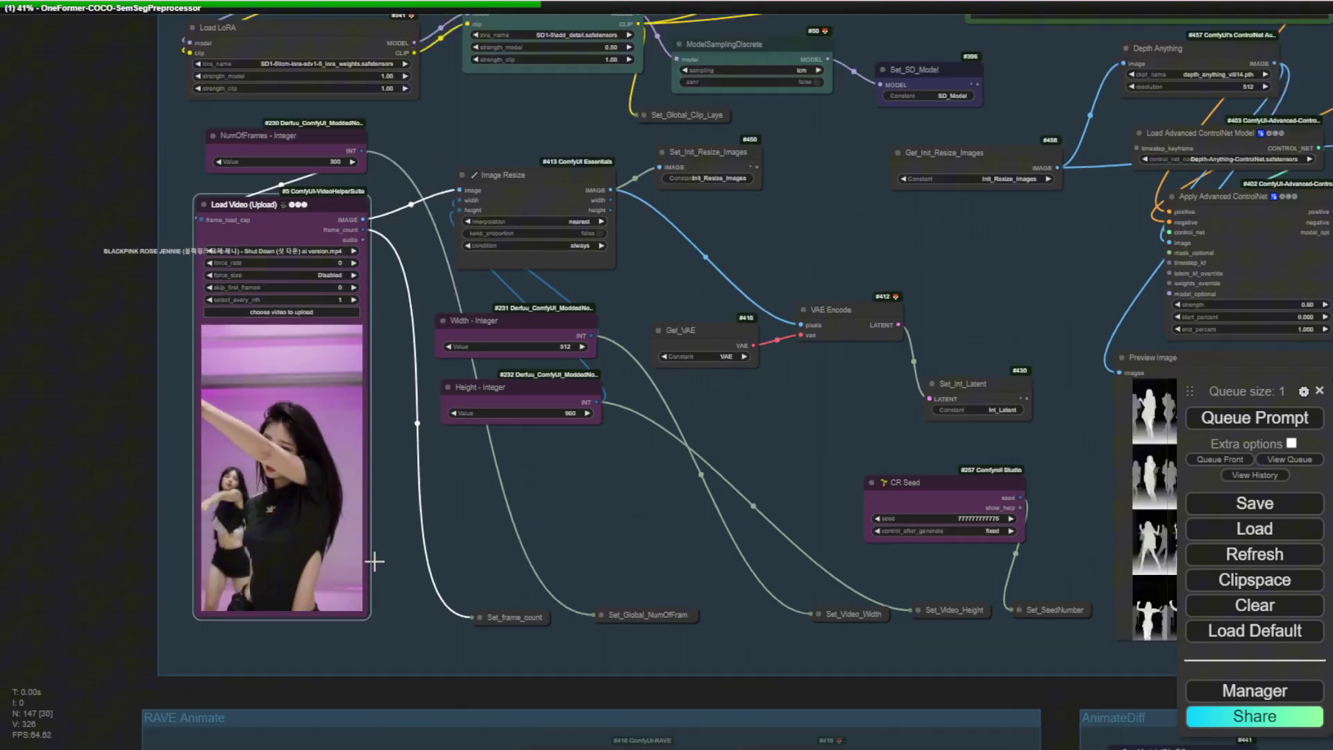
Enlarge individual segmentation frames in the SEG_MASK group's OneFormer preview, returning to the frame grid after each one
left_click_drag(847, 657, 82, 184)
left_click_drag(410, 200, 497, 315)
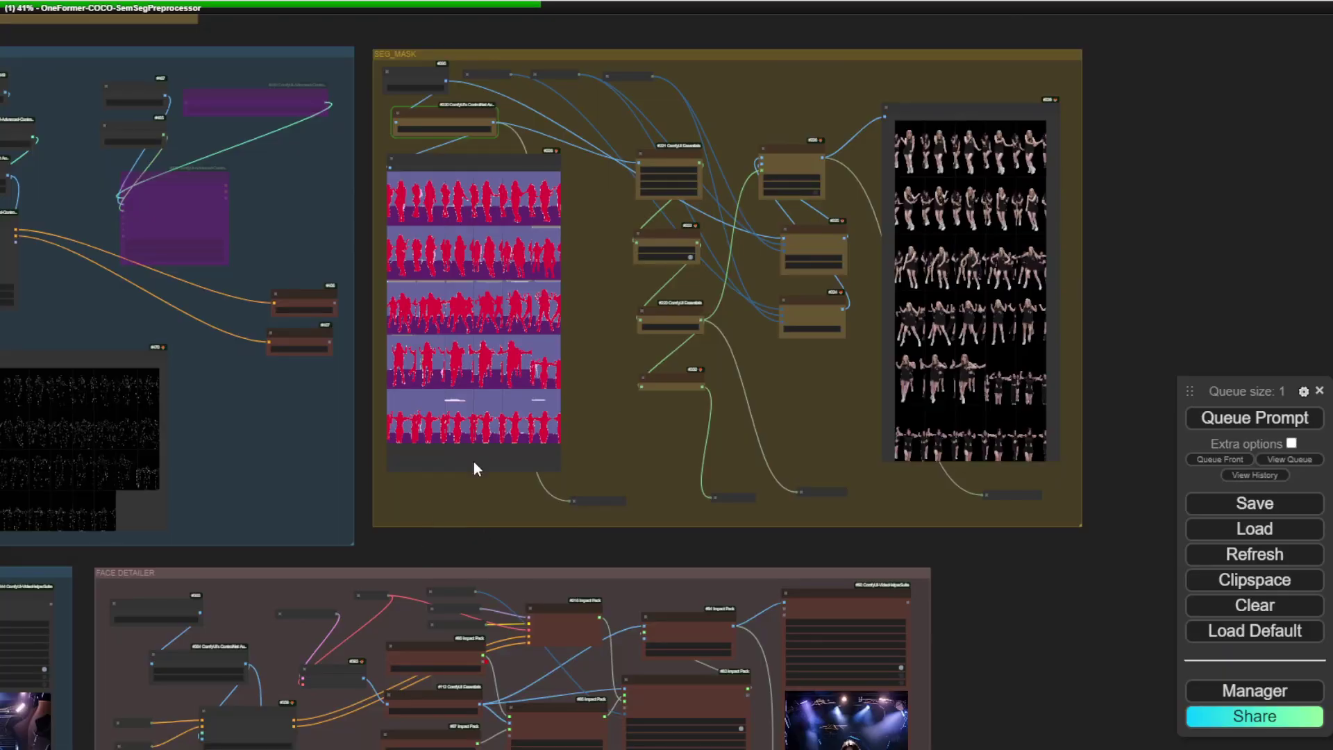
scroll(577, 355, "up", 3)
left_click(458, 176)
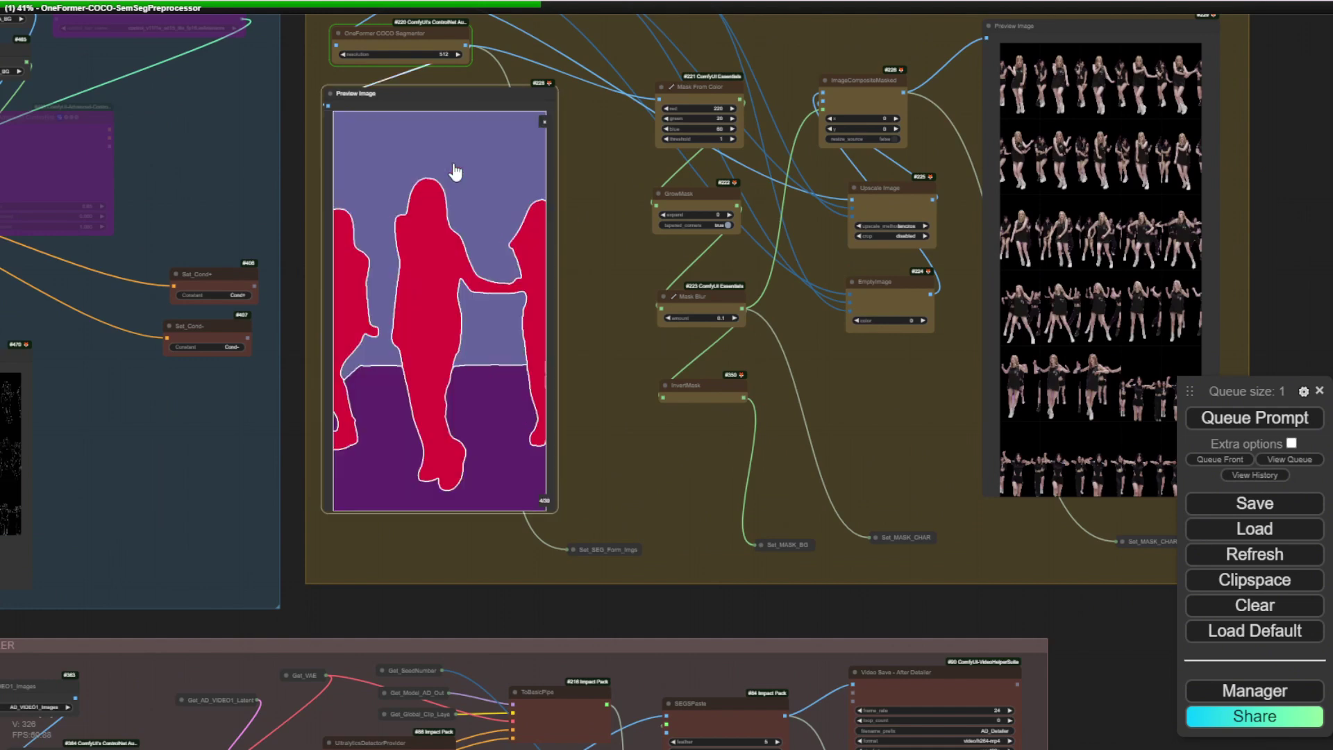
left_click(545, 124)
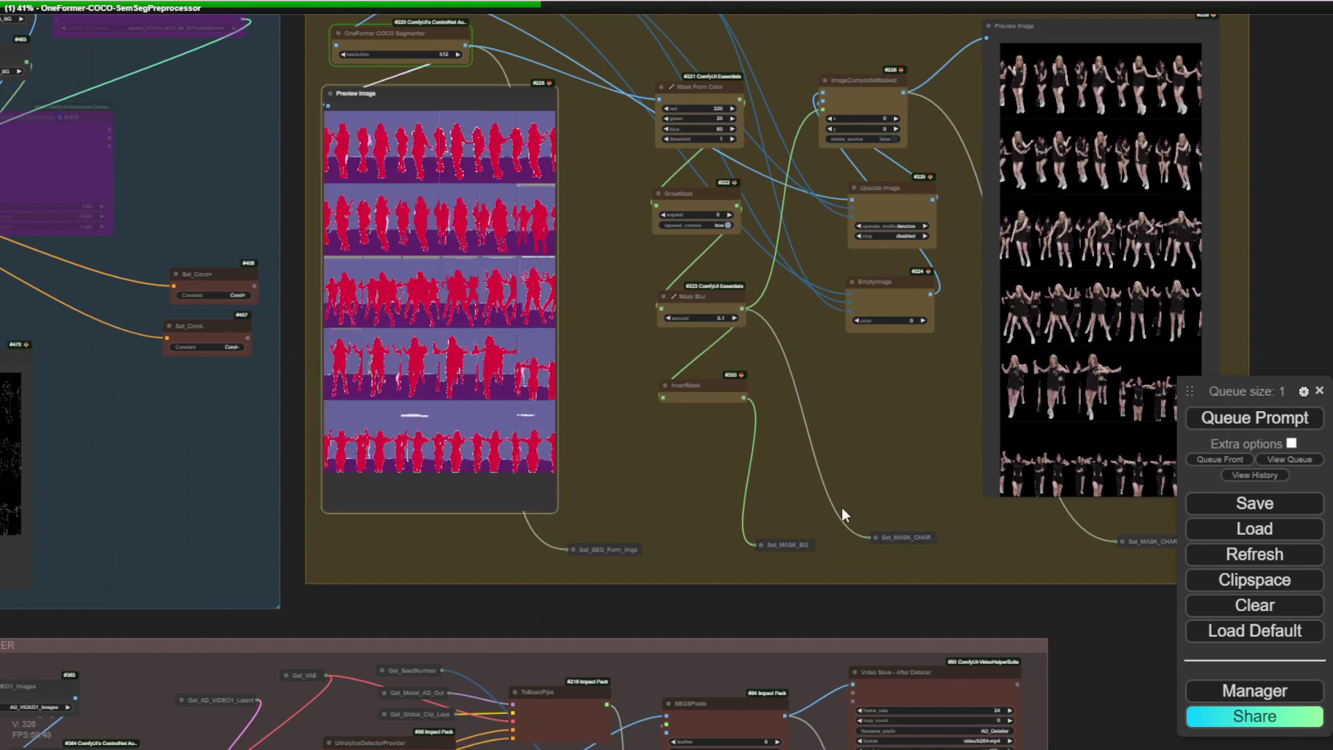
scroll(538, 177, "up", 5)
left_click(552, 90)
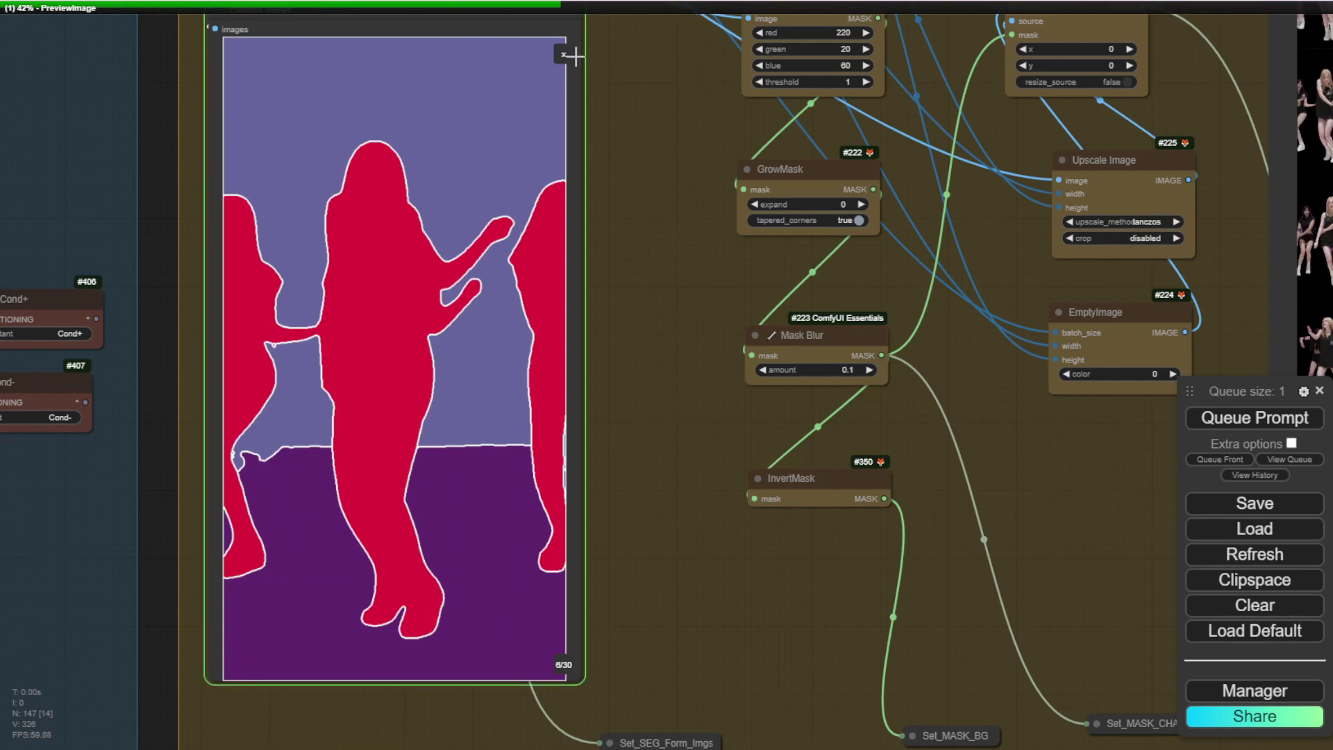
left_click(563, 54)
Move the Video Save - After Detailer node beside the character image in the IPA_CHARACTER group for comparison
scroll(595, 440, "down", 10)
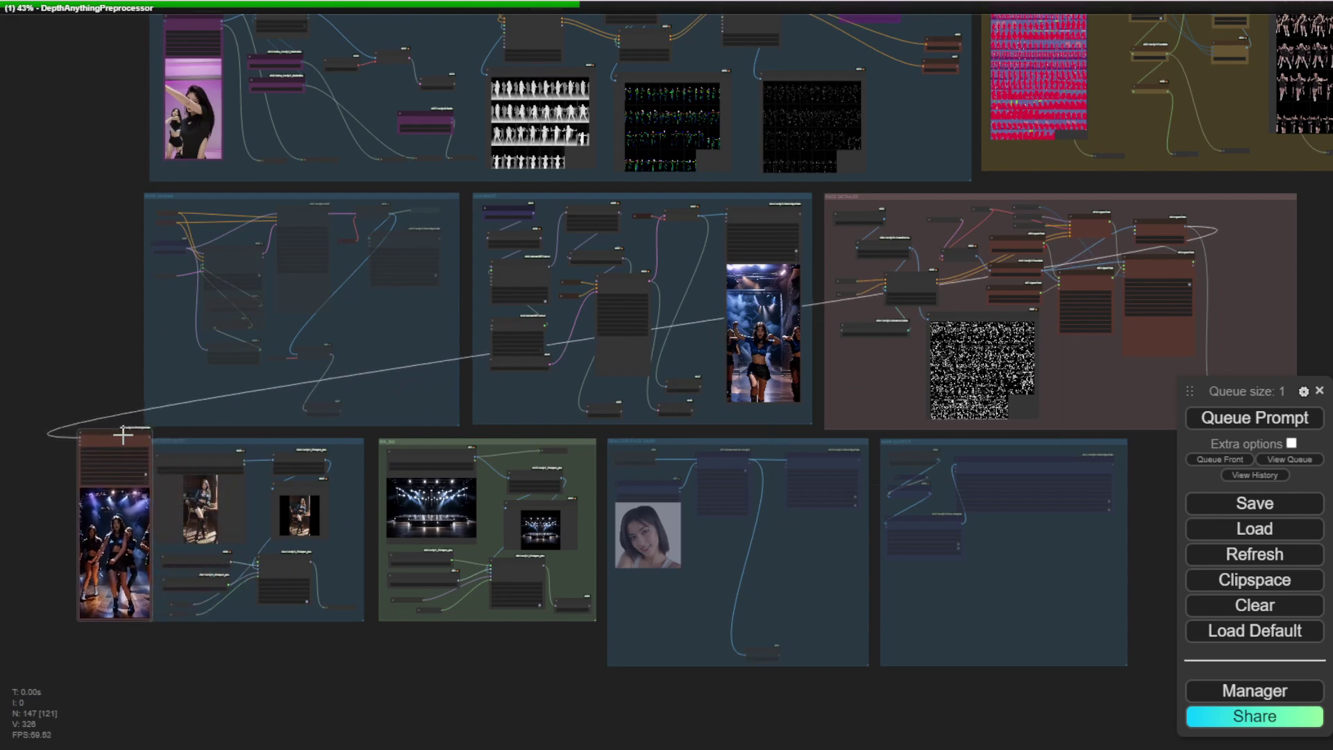
left_click_drag(111, 325, 227, 66)
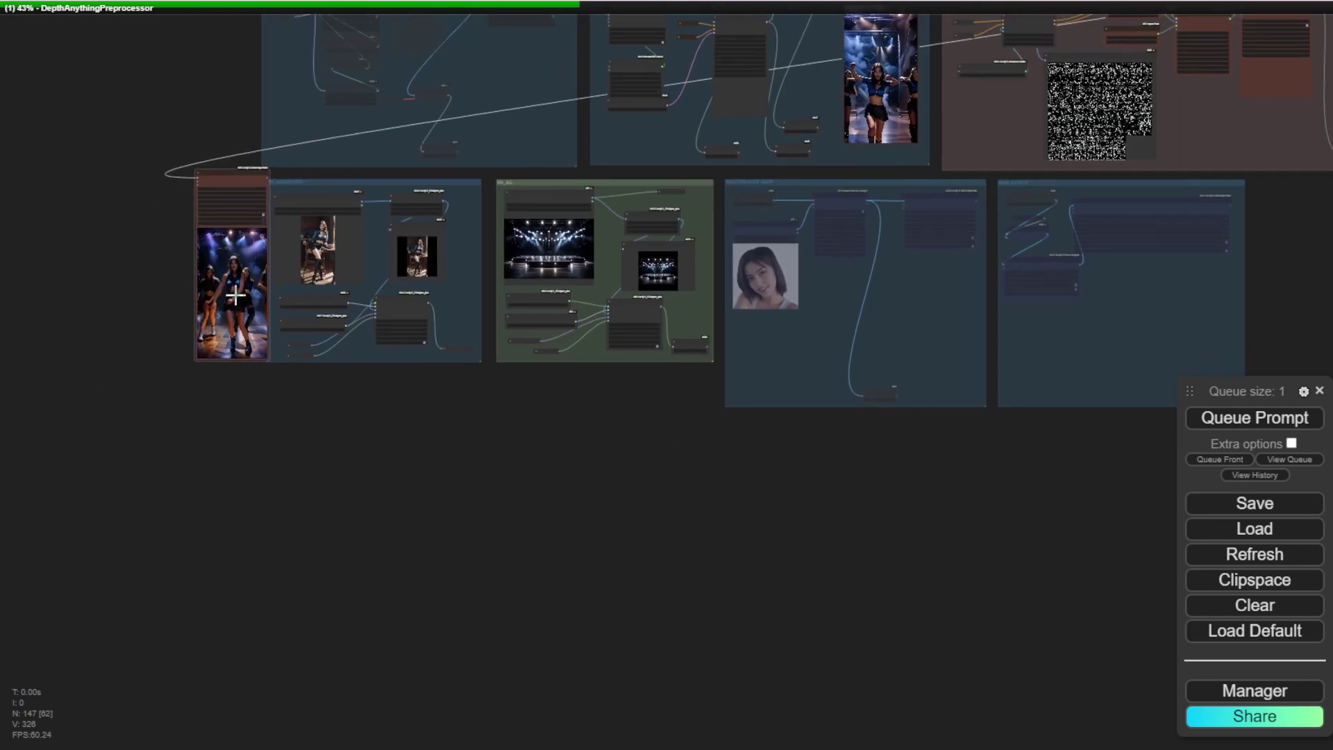
scroll(234, 292, "up", 12)
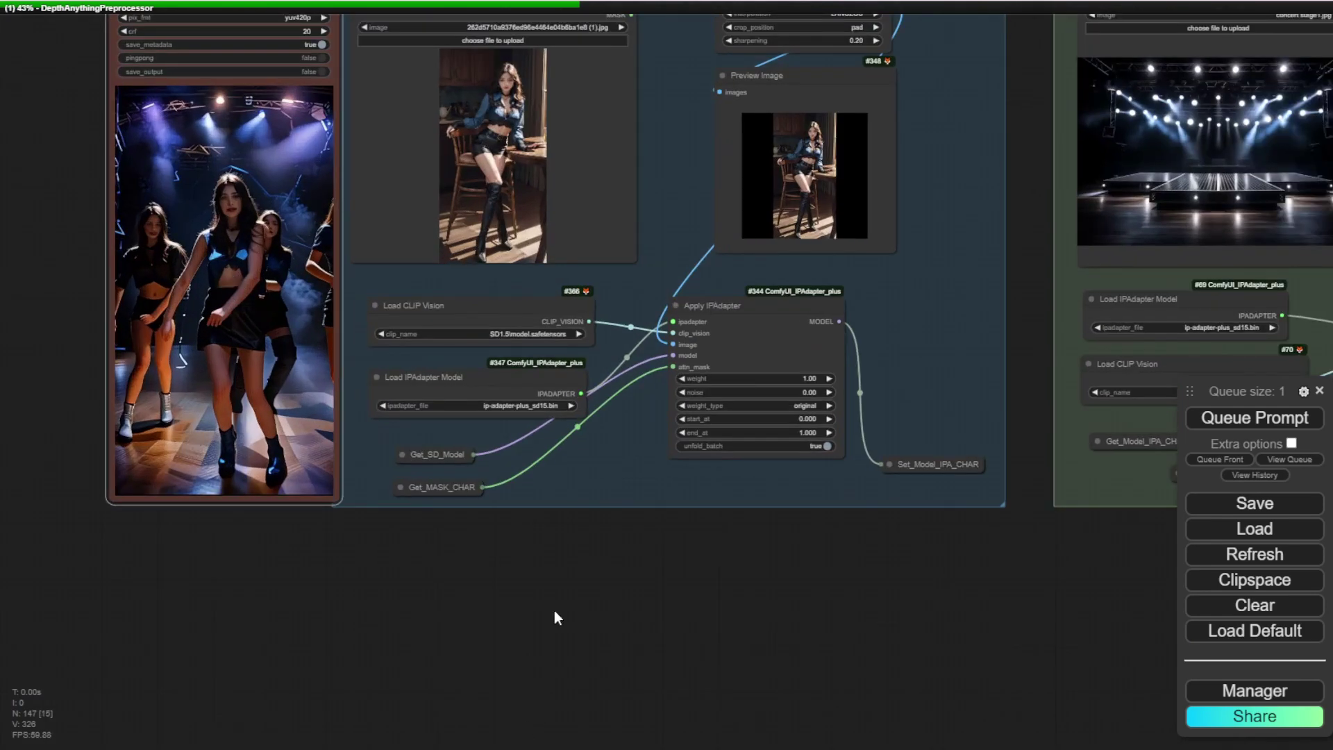
left_click_drag(555, 611, 545, 736)
scroll(273, 257, "up", 3)
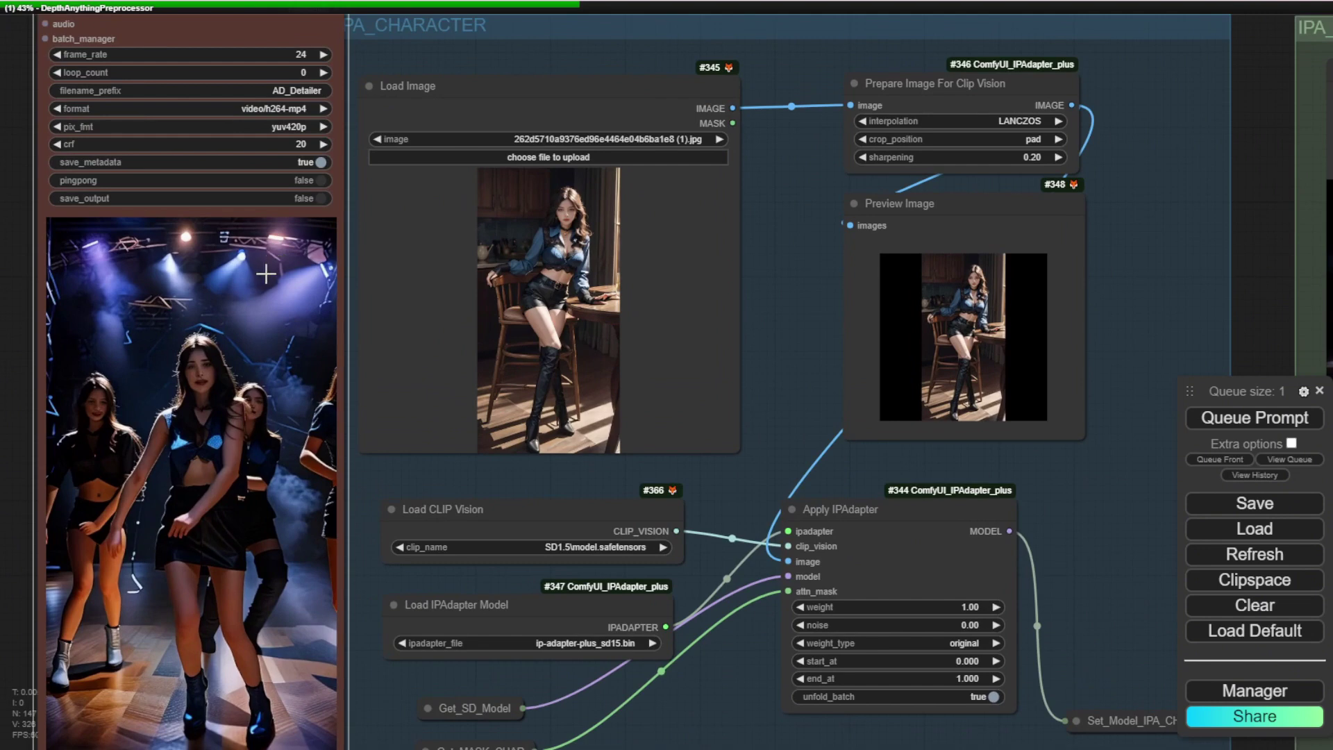
Resume the Video Save - After Detailer preview and compare the dancer's outfit with the character image
scroll(266, 274, "down", 1)
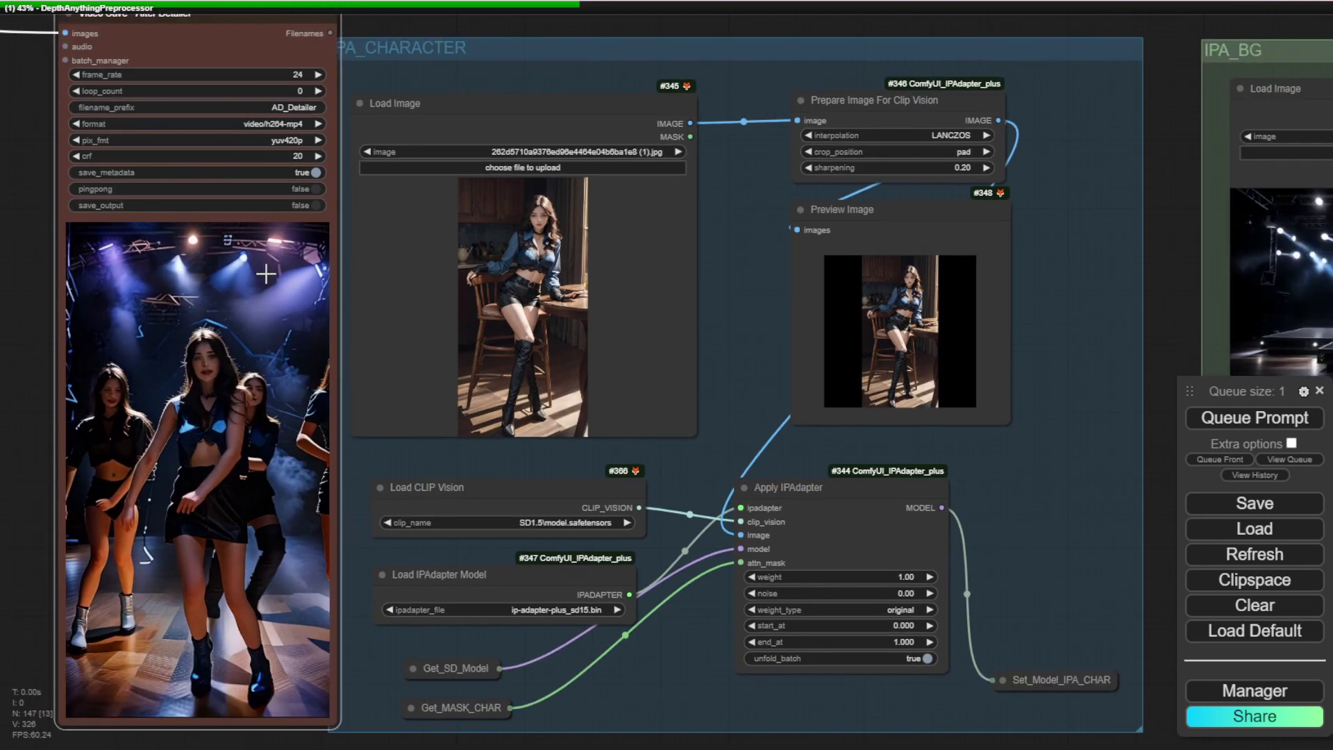
right_click(257, 361)
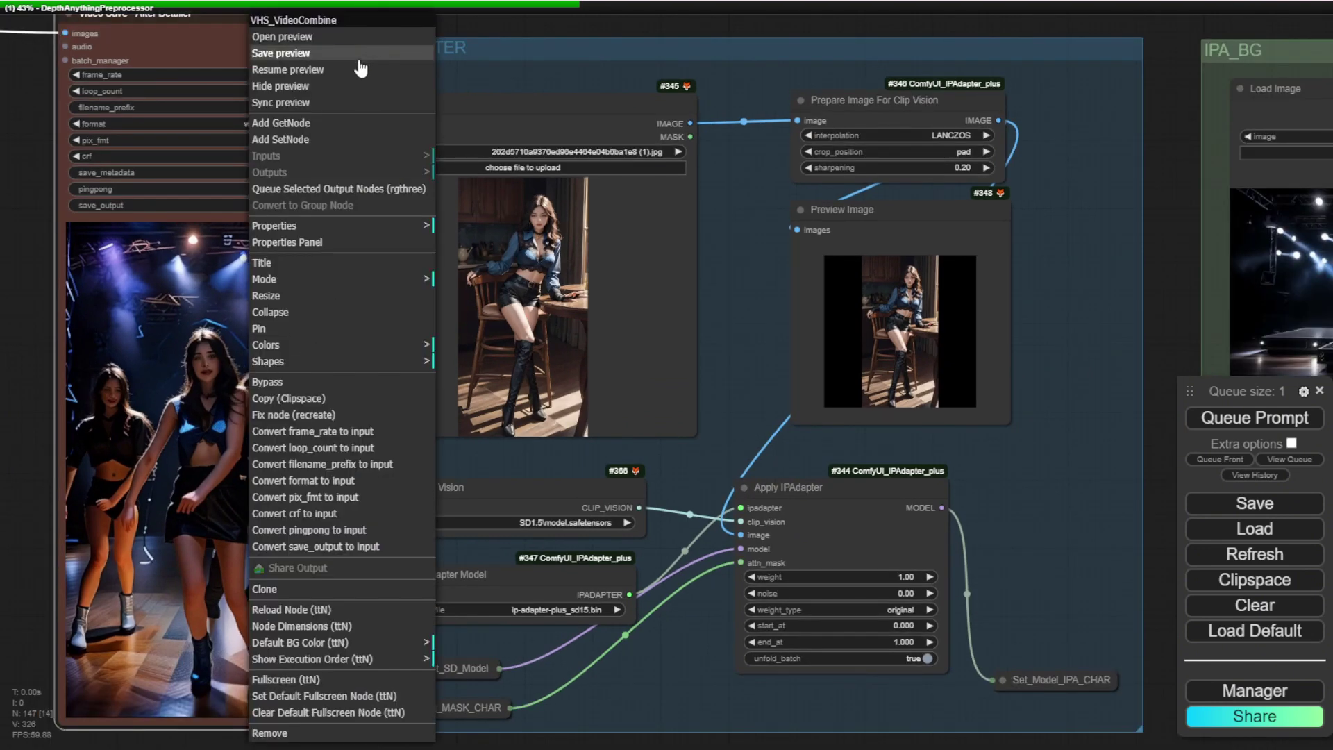
left_click(353, 73)
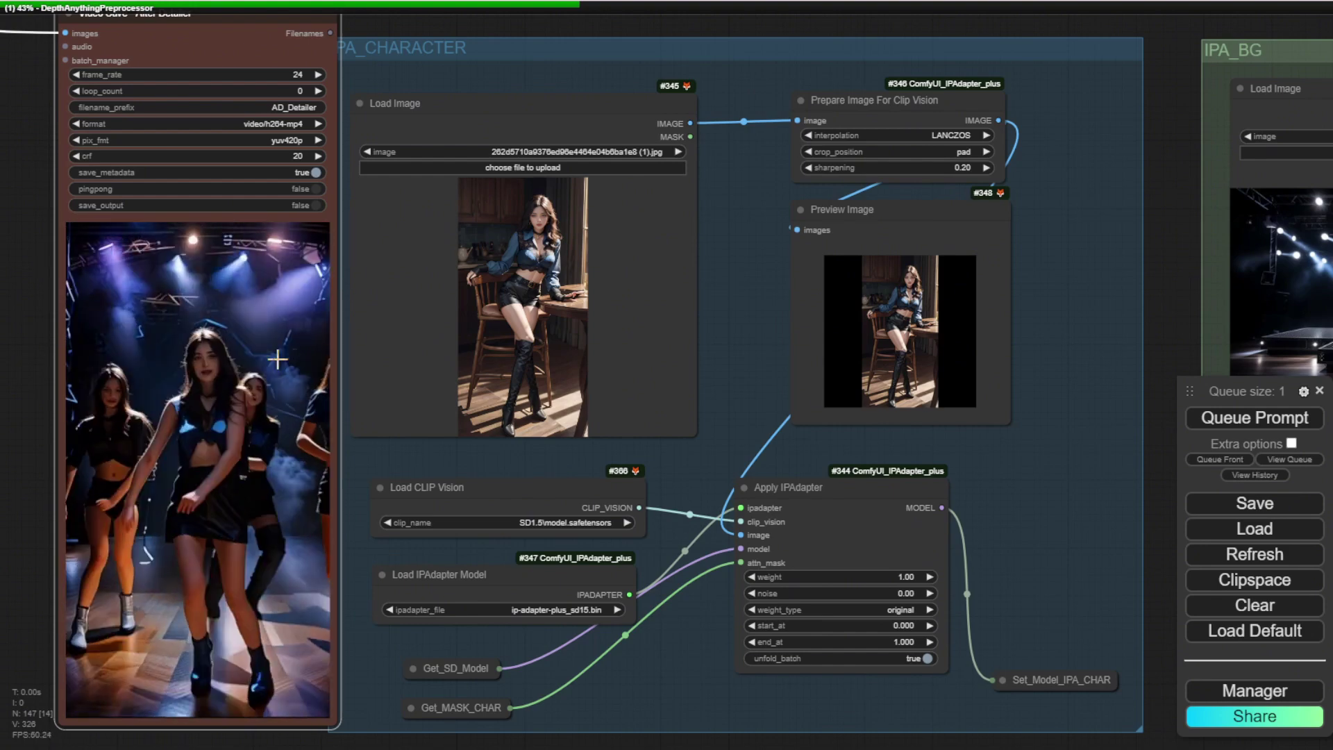
Move the Video Save - After Detailer node back to its place in the FACE DETAILER group
scroll(258, 514, "down", 9)
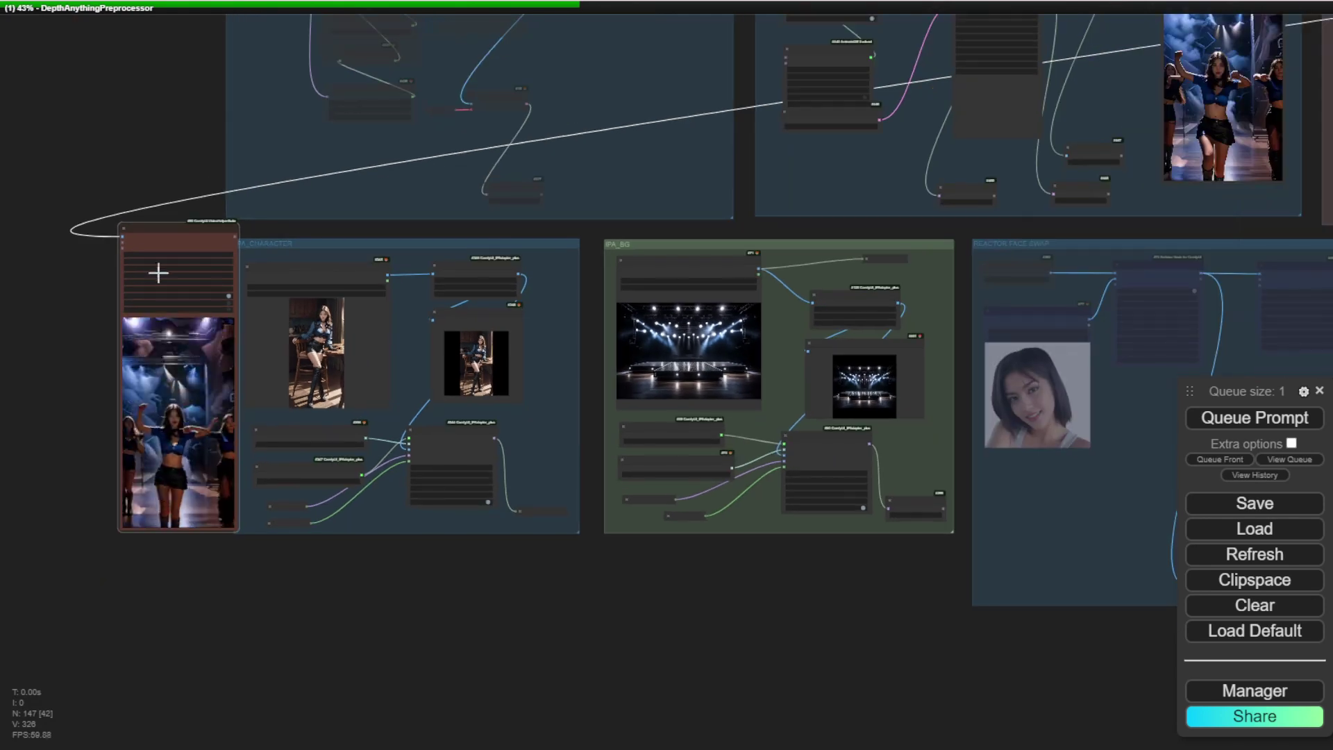
left_click_drag(199, 230, 1063, 51)
left_click_drag(1205, 81, 1177, 312)
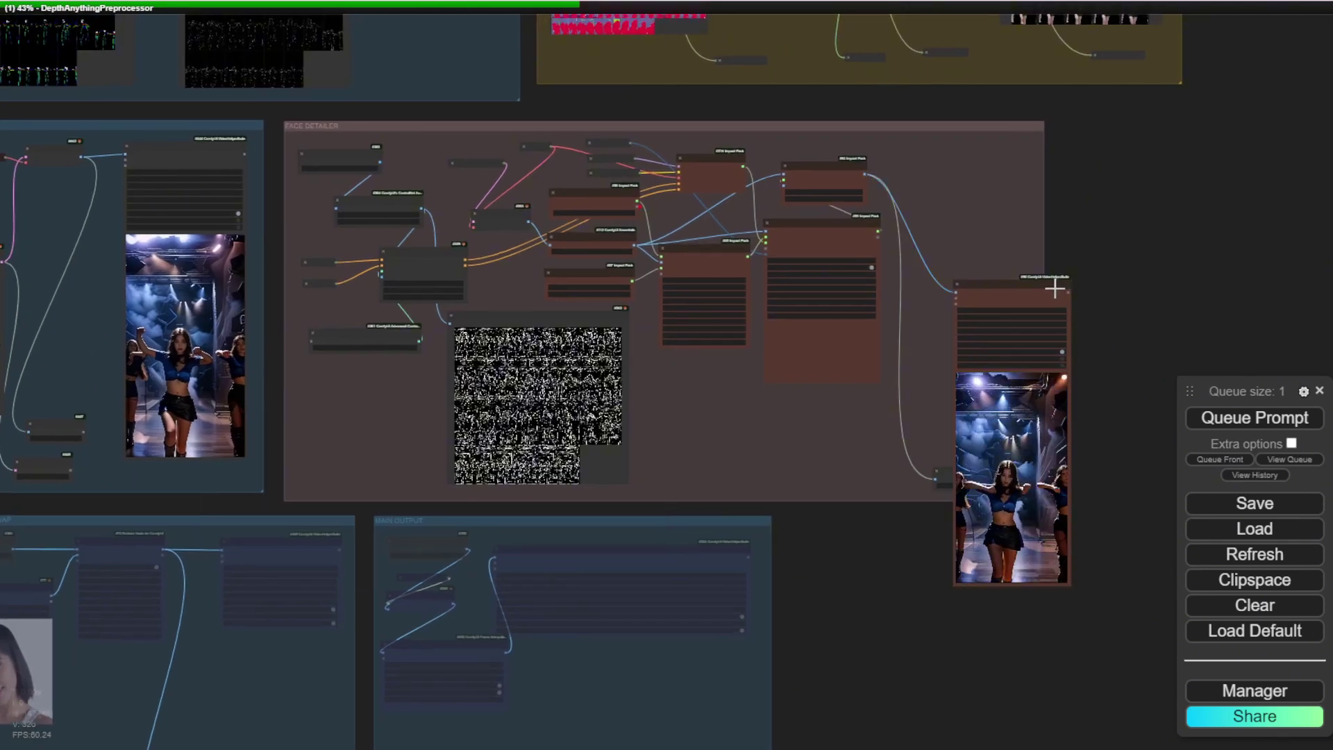
left_click_drag(1056, 287, 1015, 143)
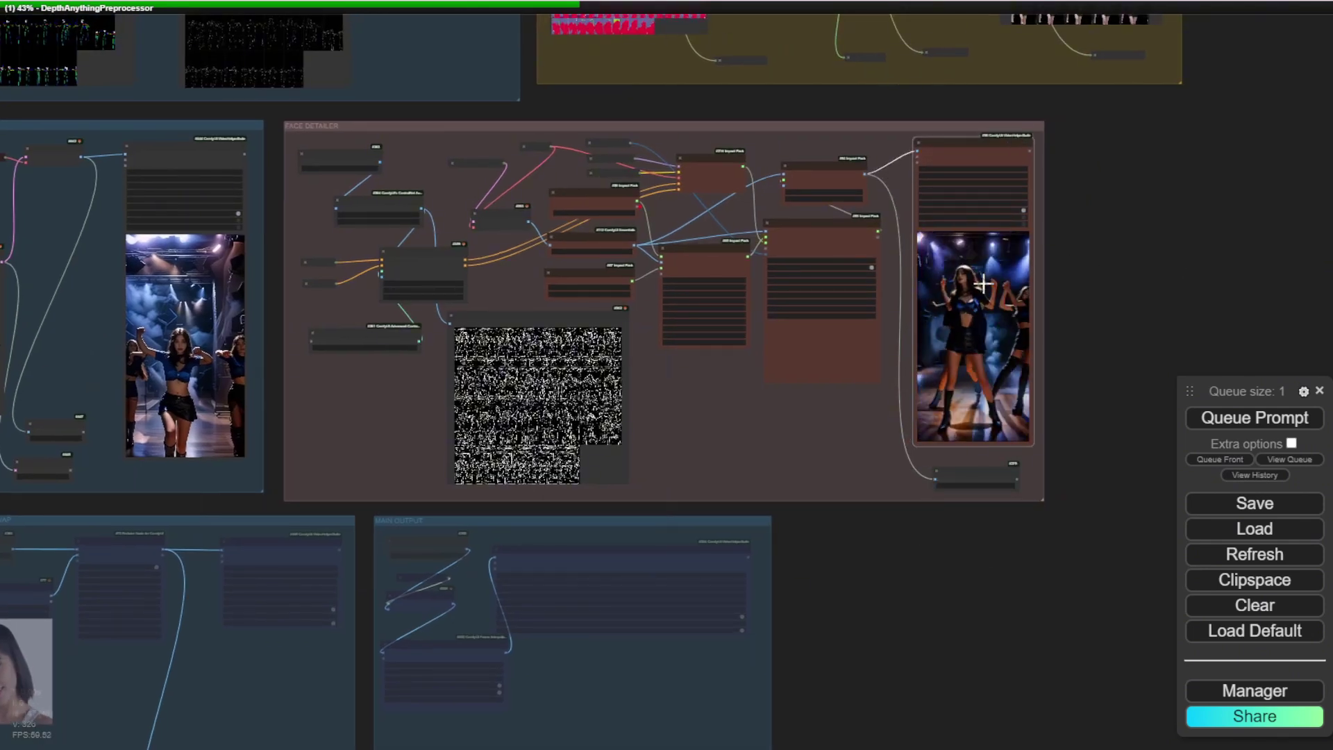
right_click(990, 175)
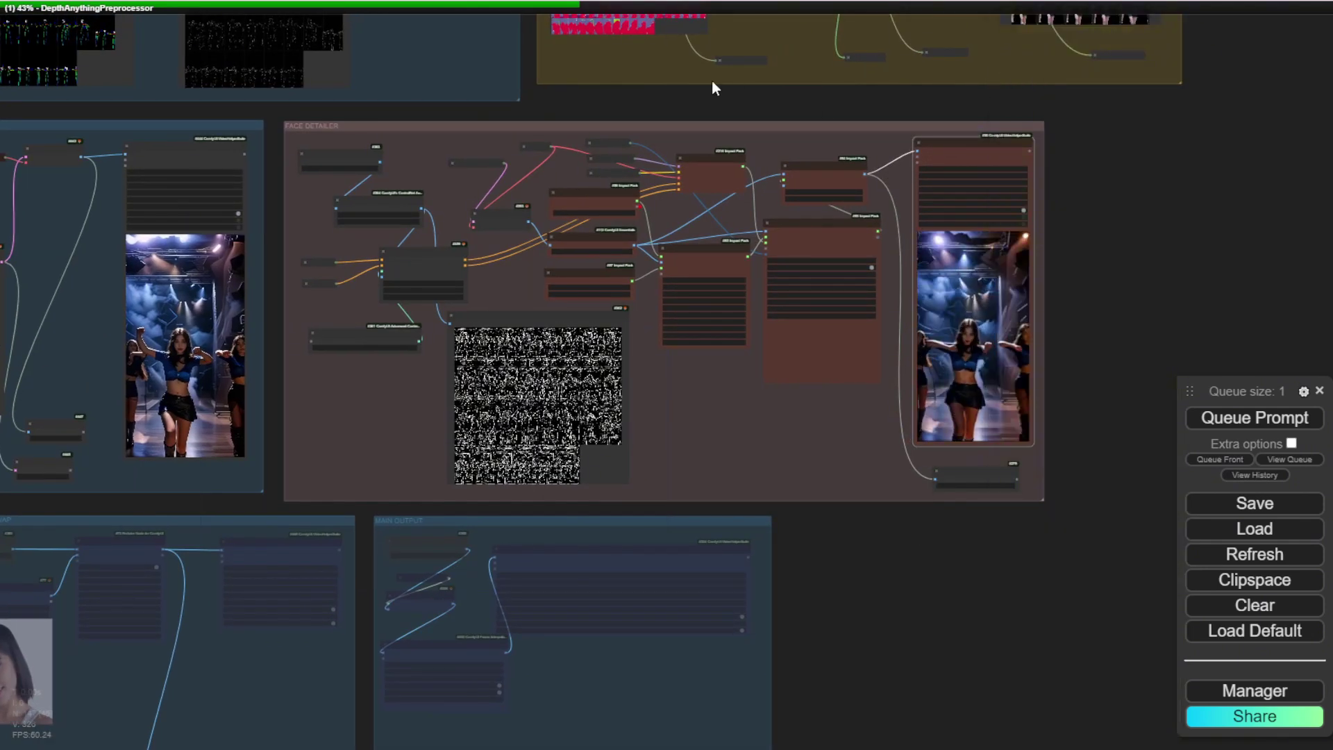
left_click_drag(612, 119, 1051, 594)
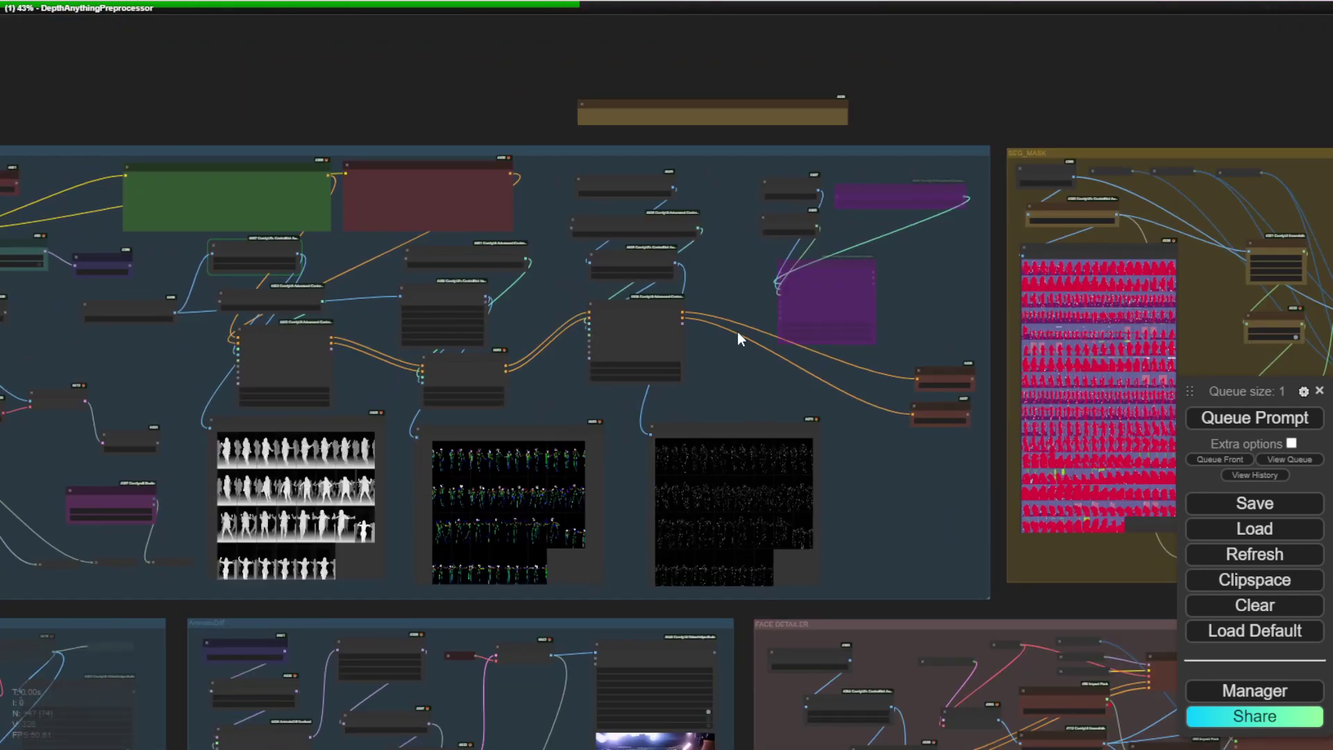
Examine the bypassed background ControlNet nodes fed by Get_IMG_IPA_BG and Get_MASK_BG
scroll(676, 279, "up", 4)
scroll(701, 263, "up", 6)
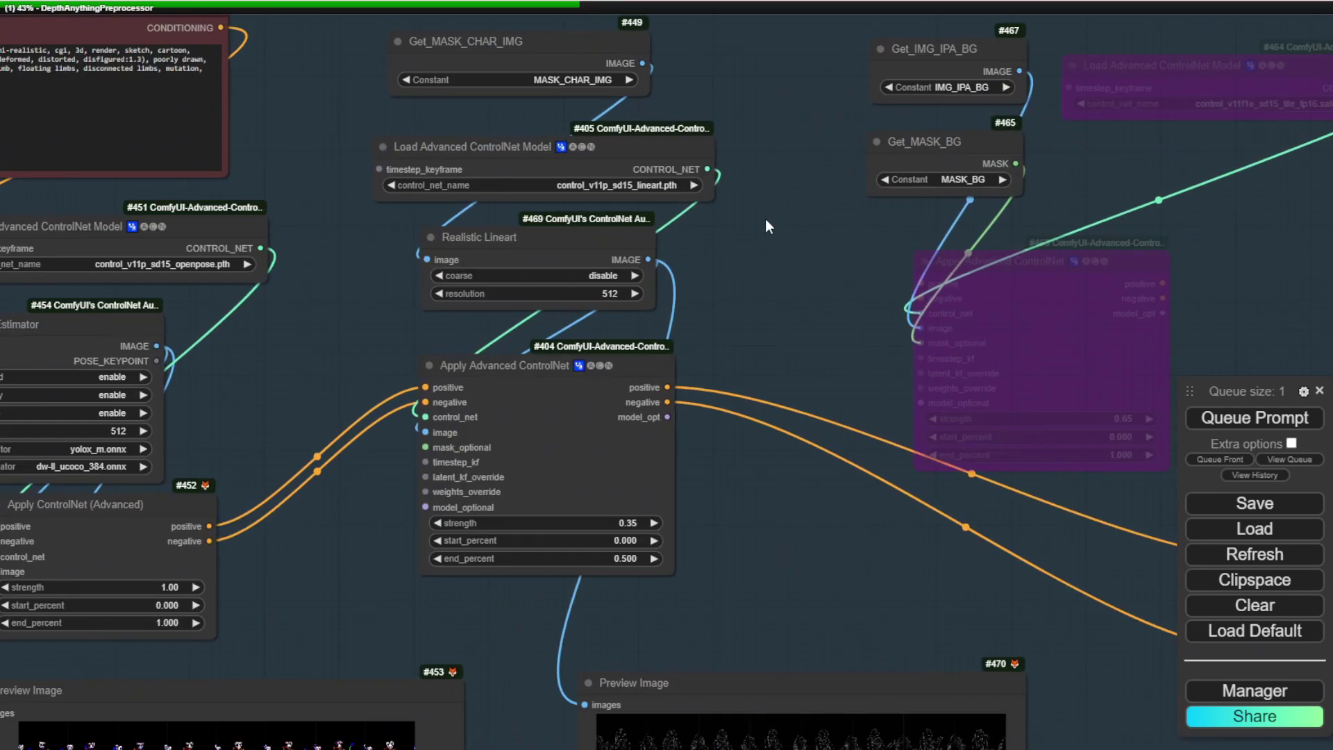
left_click_drag(765, 218, 435, 306)
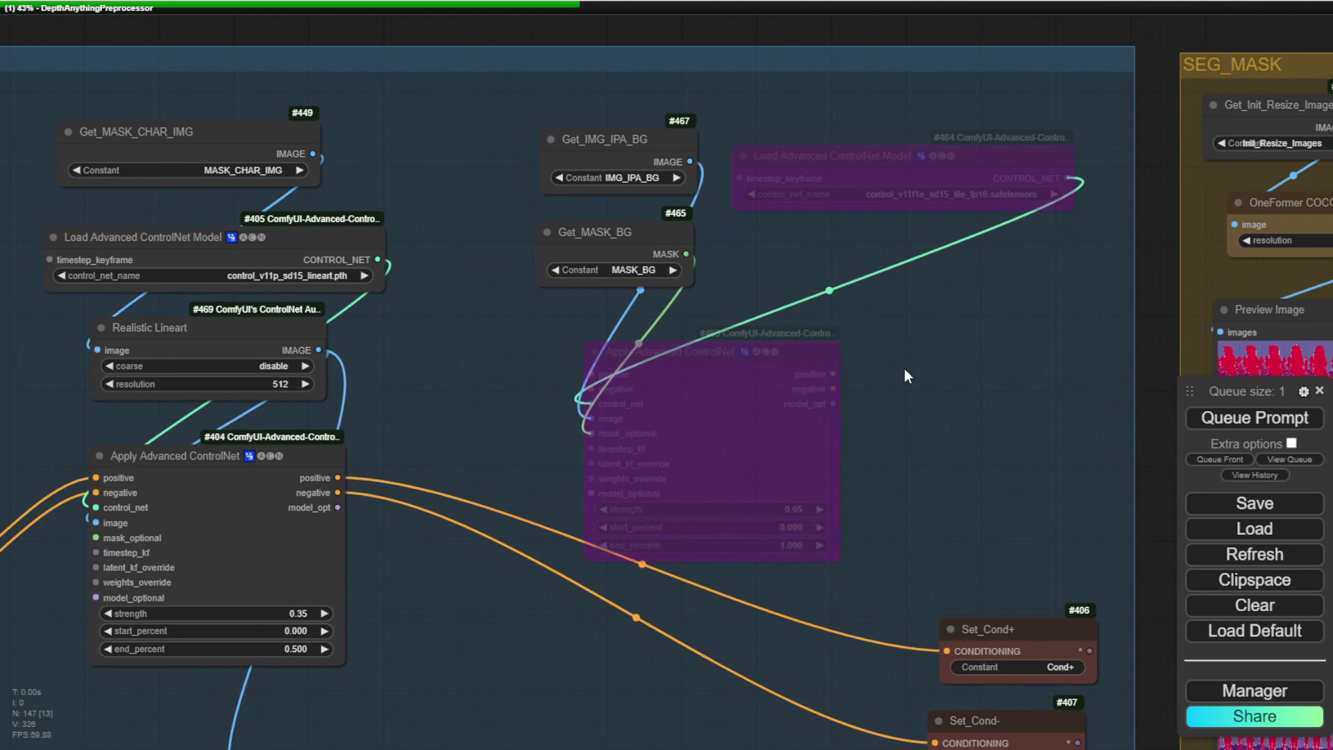
scroll(905, 370, "down", 2)
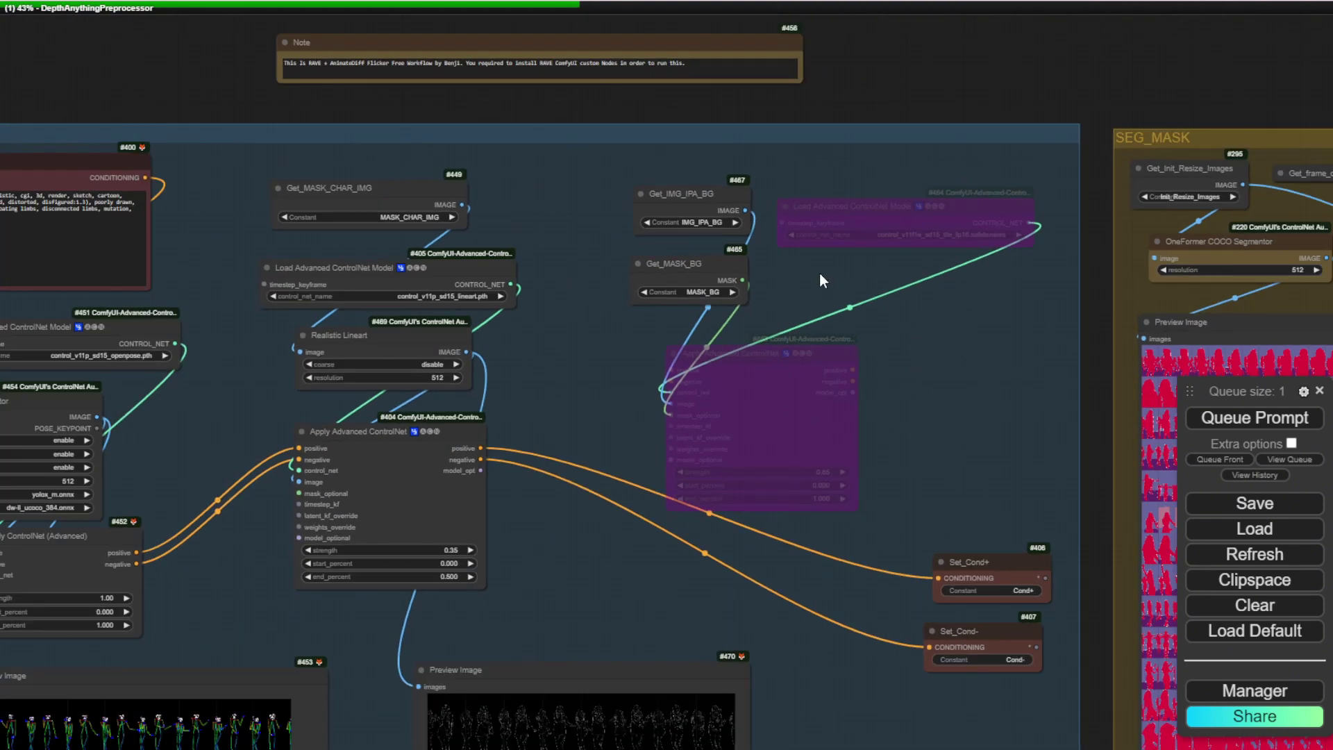
scroll(823, 659, "down", 2)
Expand the Set_IMG_IPA_BG node, move it to the IPA_BG group's upper-right corner, and collapse it again
left_click_drag(823, 658, 948, 4)
left_click_drag(479, 479, 847, 170)
scroll(633, 522, "down", 2)
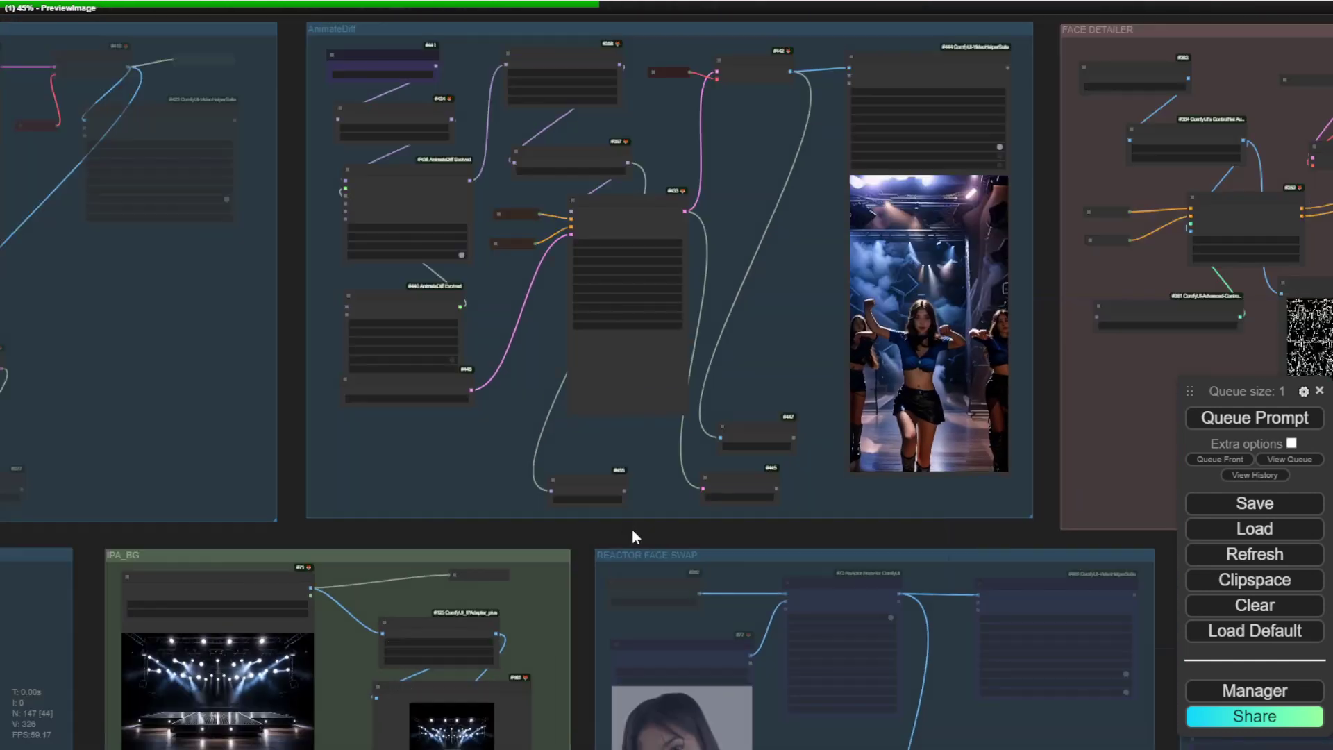
left_click_drag(598, 529, 696, 205)
scroll(601, 276, "up", 7)
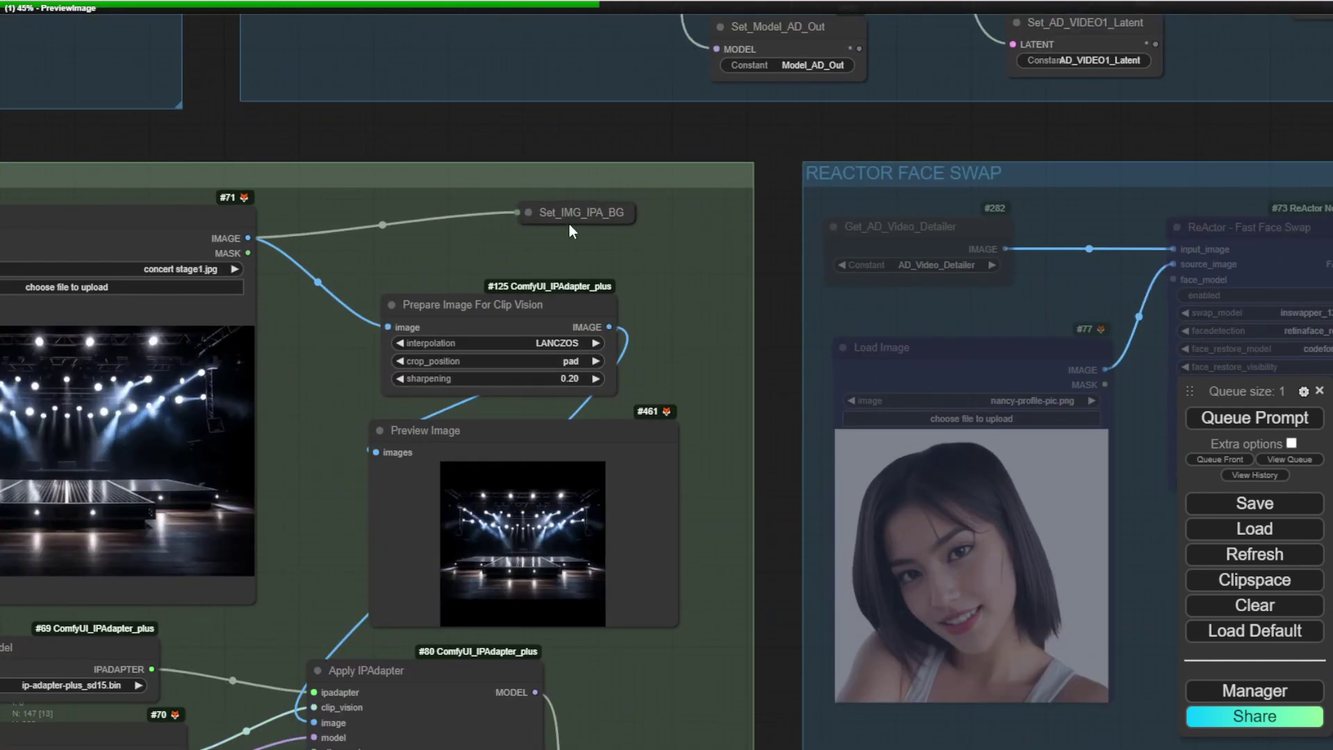
left_click(531, 212)
left_click_drag(589, 218, 680, 194)
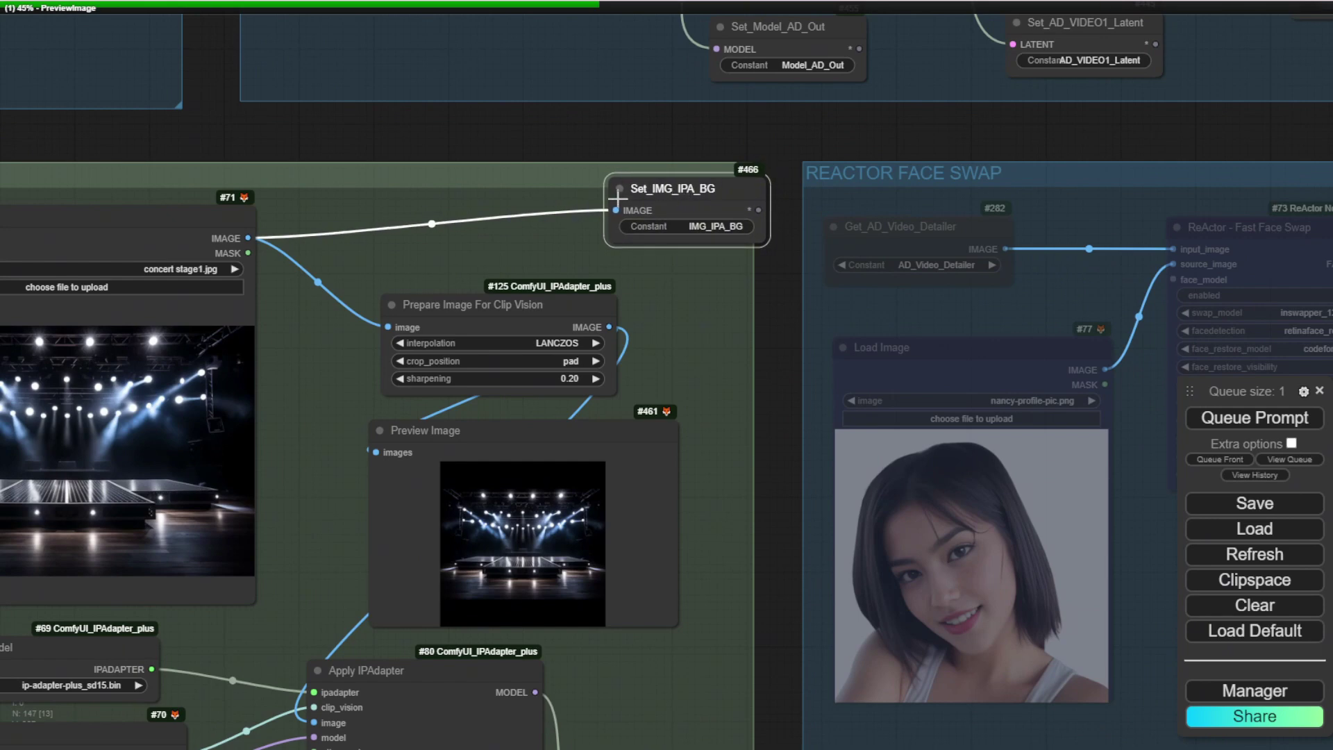
left_click(619, 190)
Compare the IPA_BG group's concert stage image with the background in the AnimateDiff group's Video Combine preview
left_click_drag(292, 482, 557, 281)
scroll(506, 280, "down", 3)
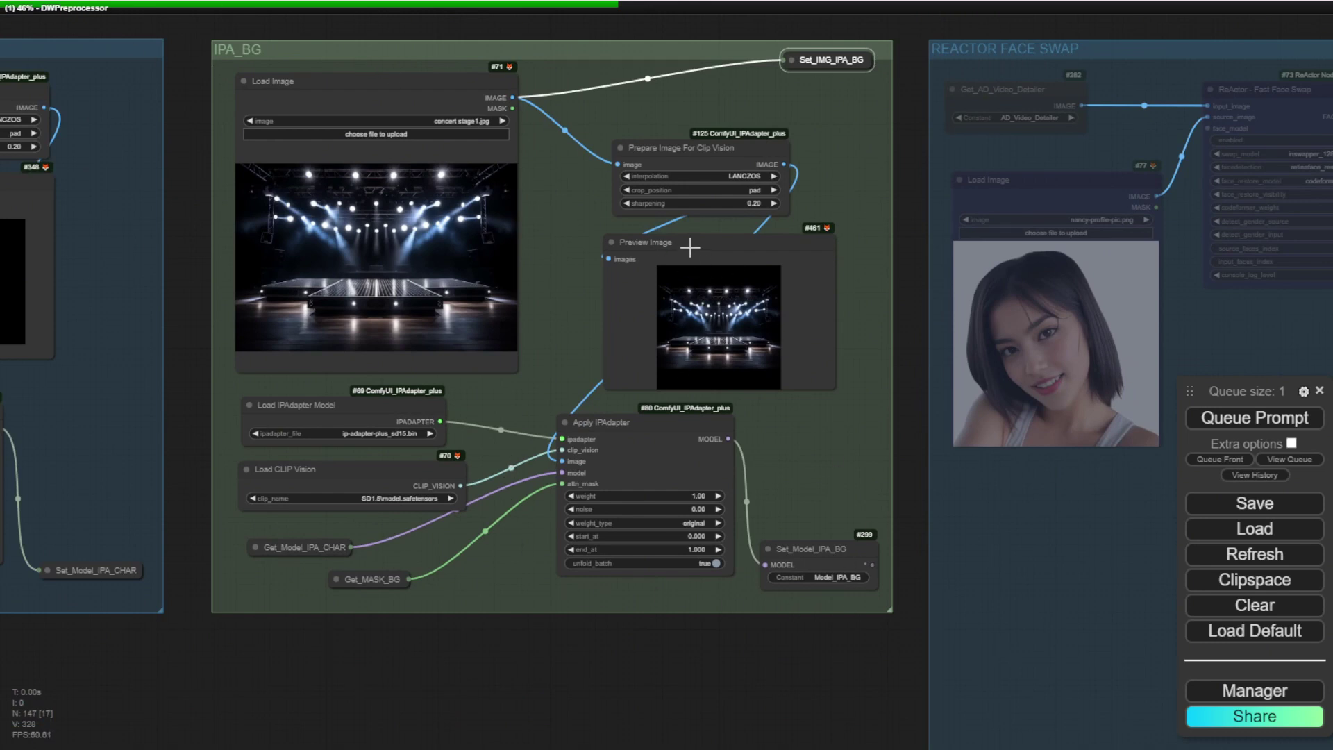
left_click_drag(690, 247, 664, 243)
scroll(751, 264, "down", 5)
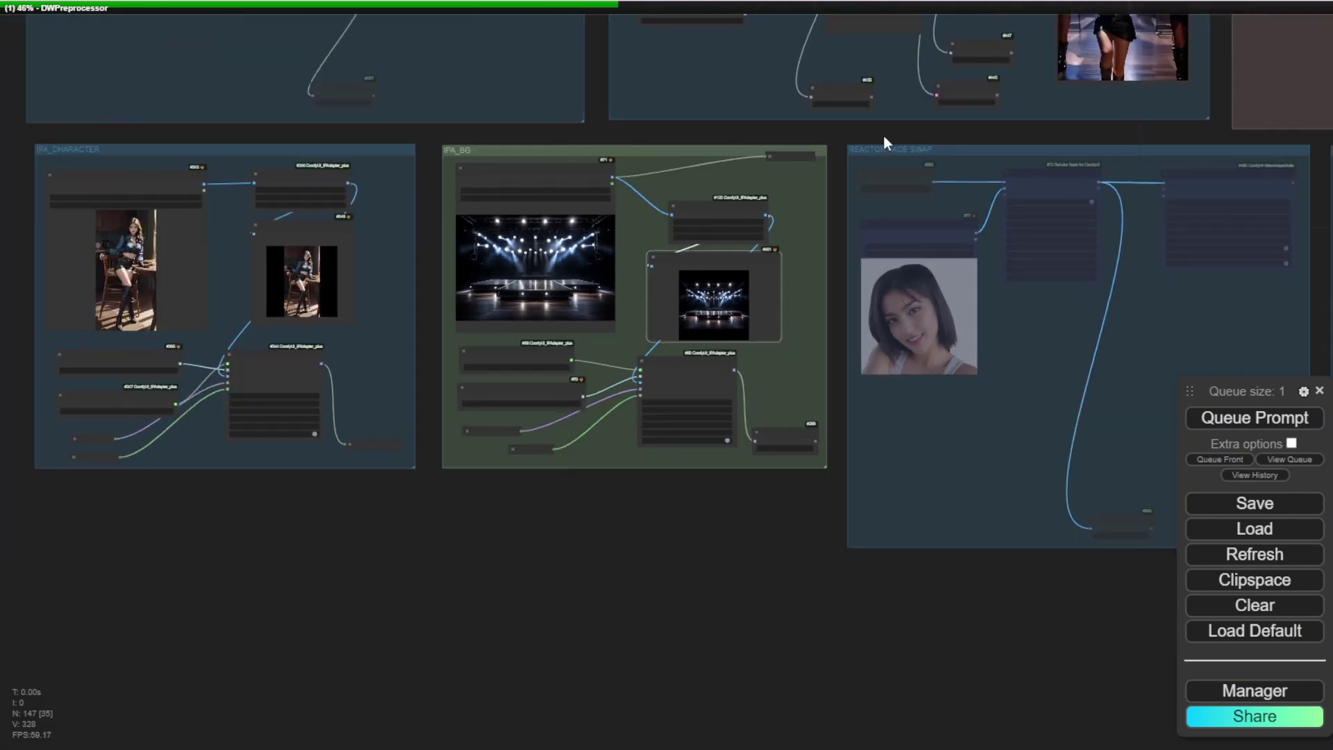
left_click_drag(936, 156, 614, 419)
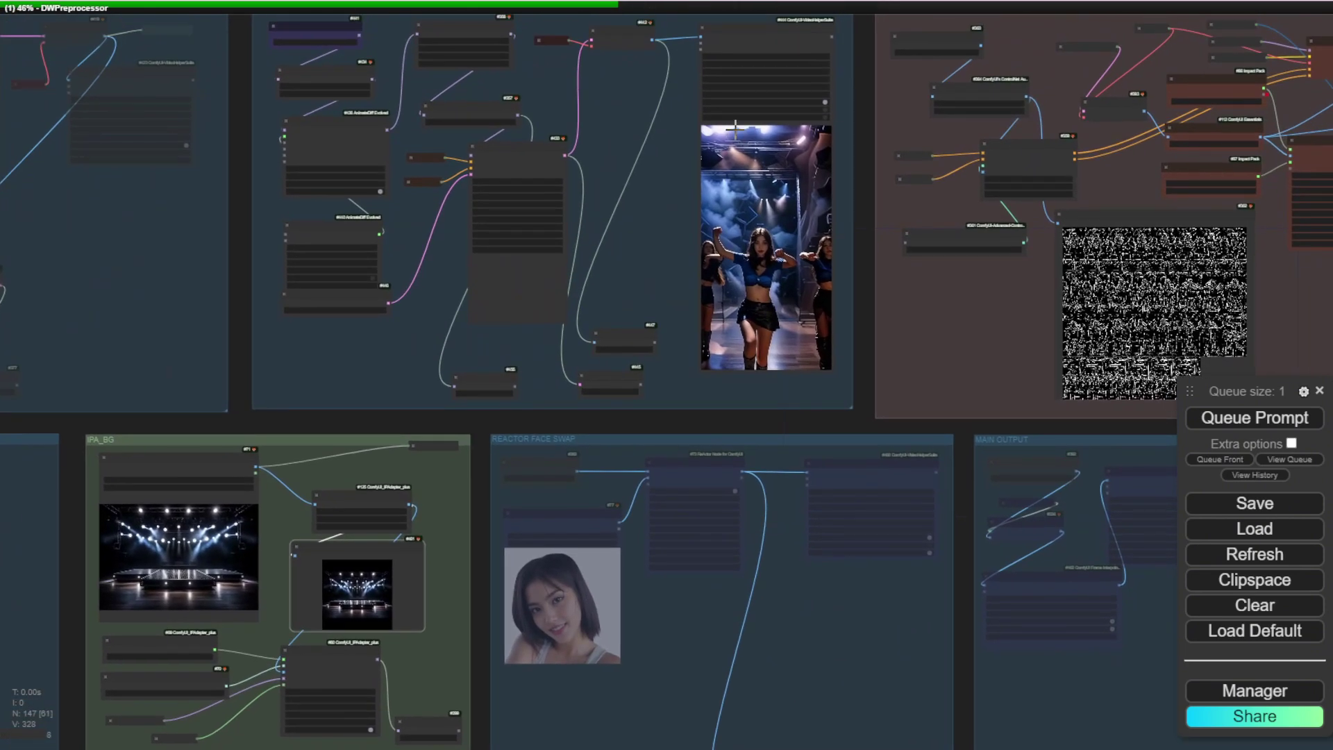
right_click(735, 128)
left_click(785, 70)
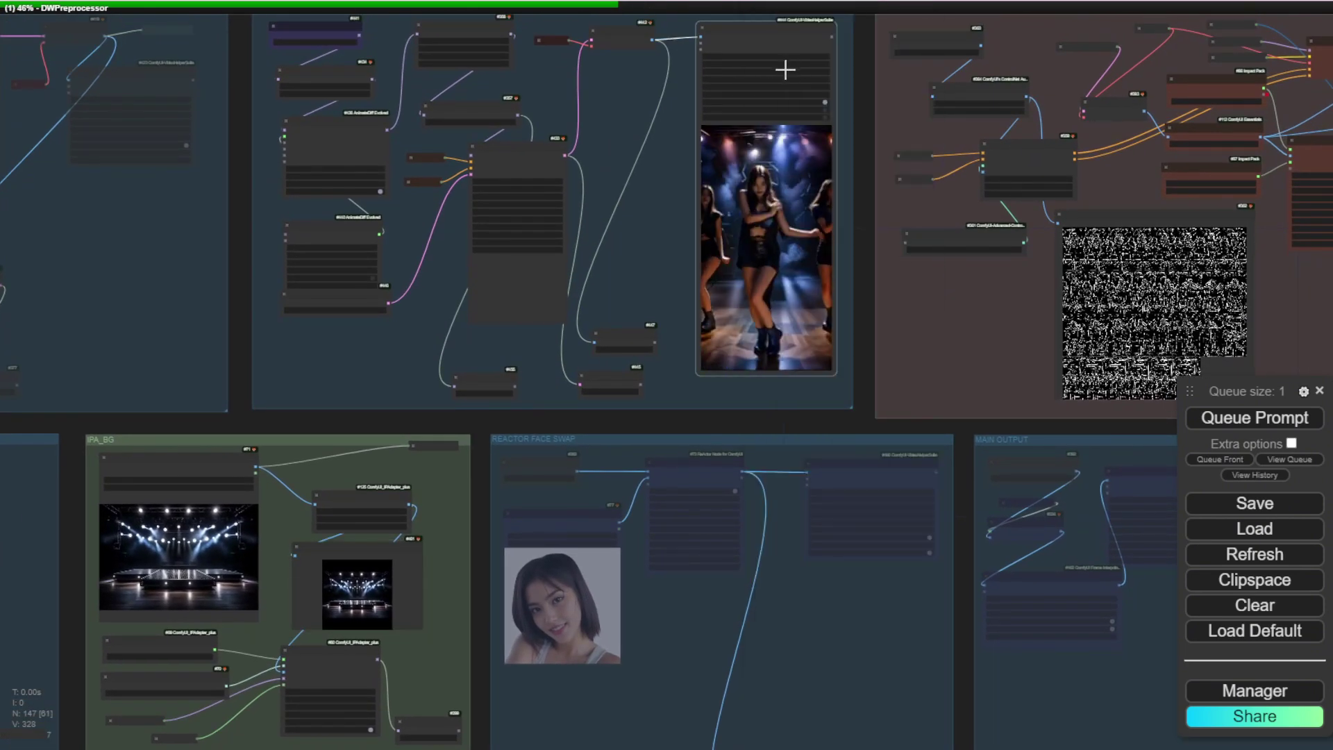
scroll(843, 147, "up", 7)
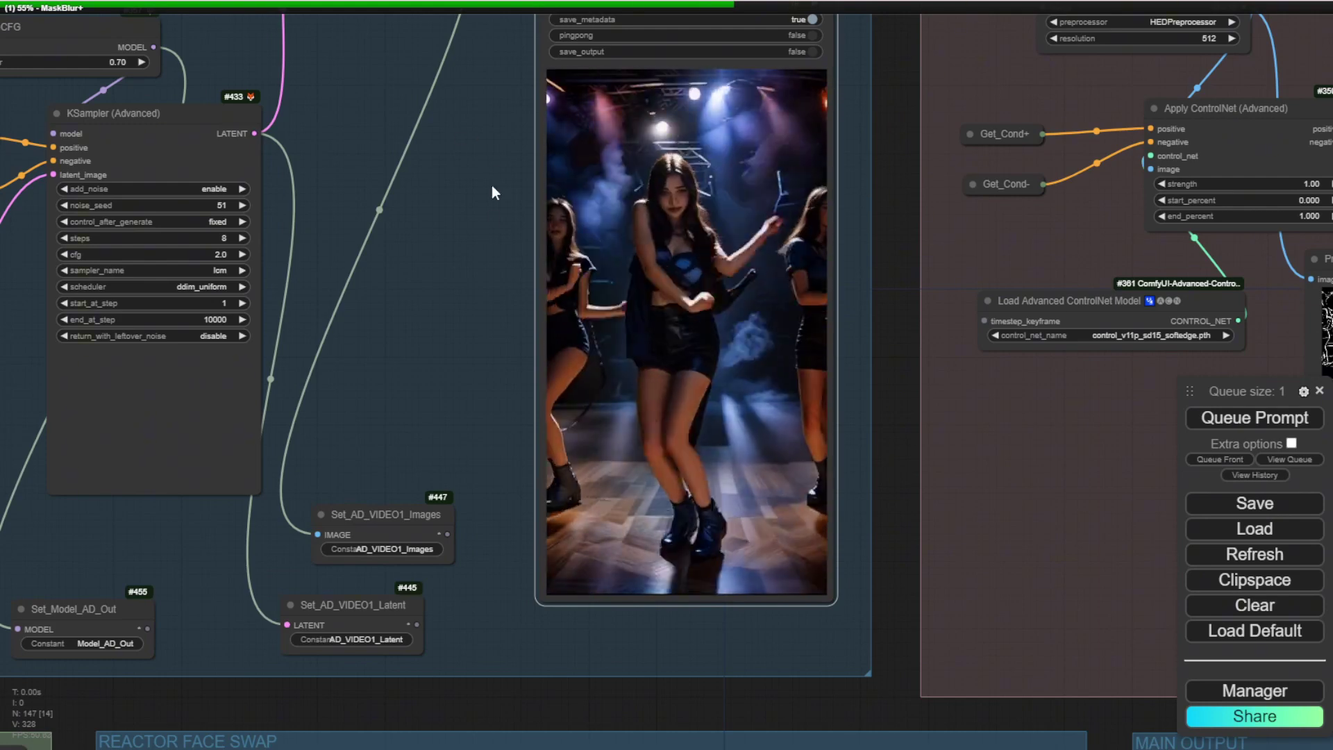
scroll(716, 289, "down", 3)
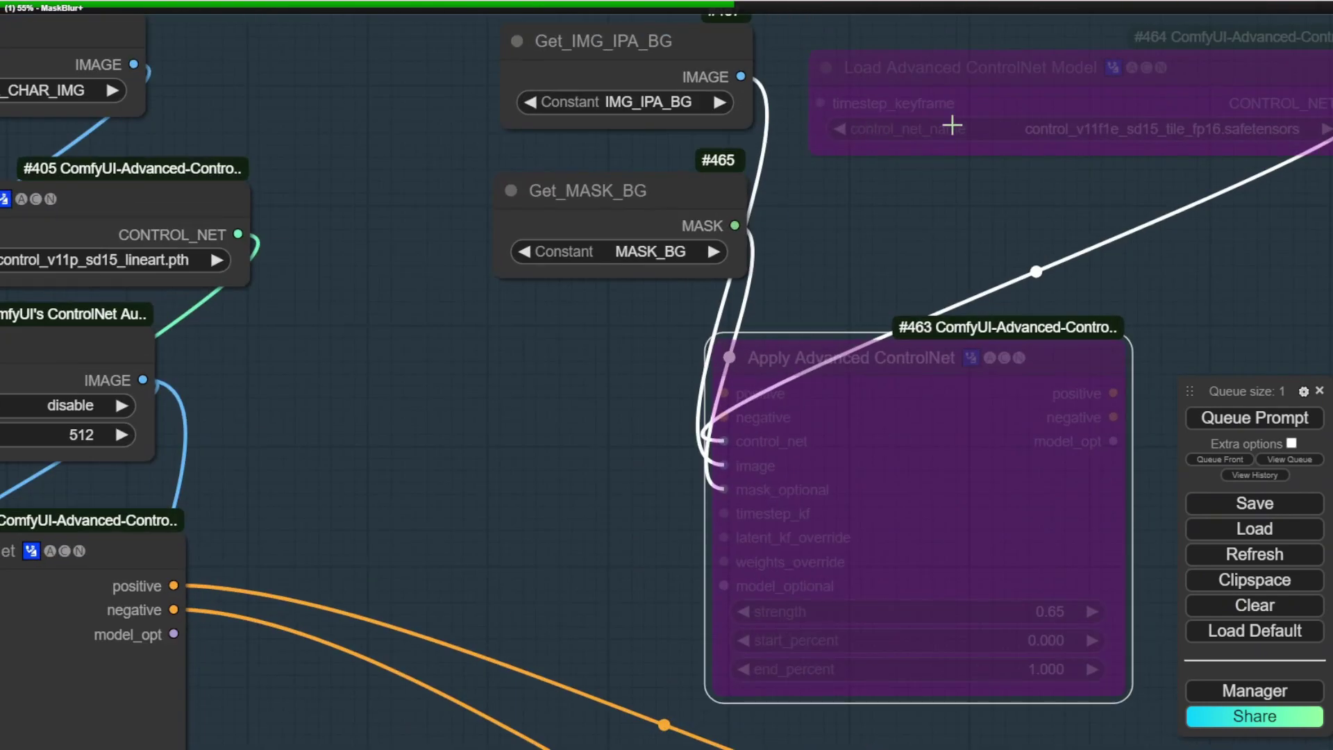
Select control_v11f1e_sd15_tile_fp16.safetensors as the model in the bypassed background Load Advanced ControlNet Model node
left_click(952, 126)
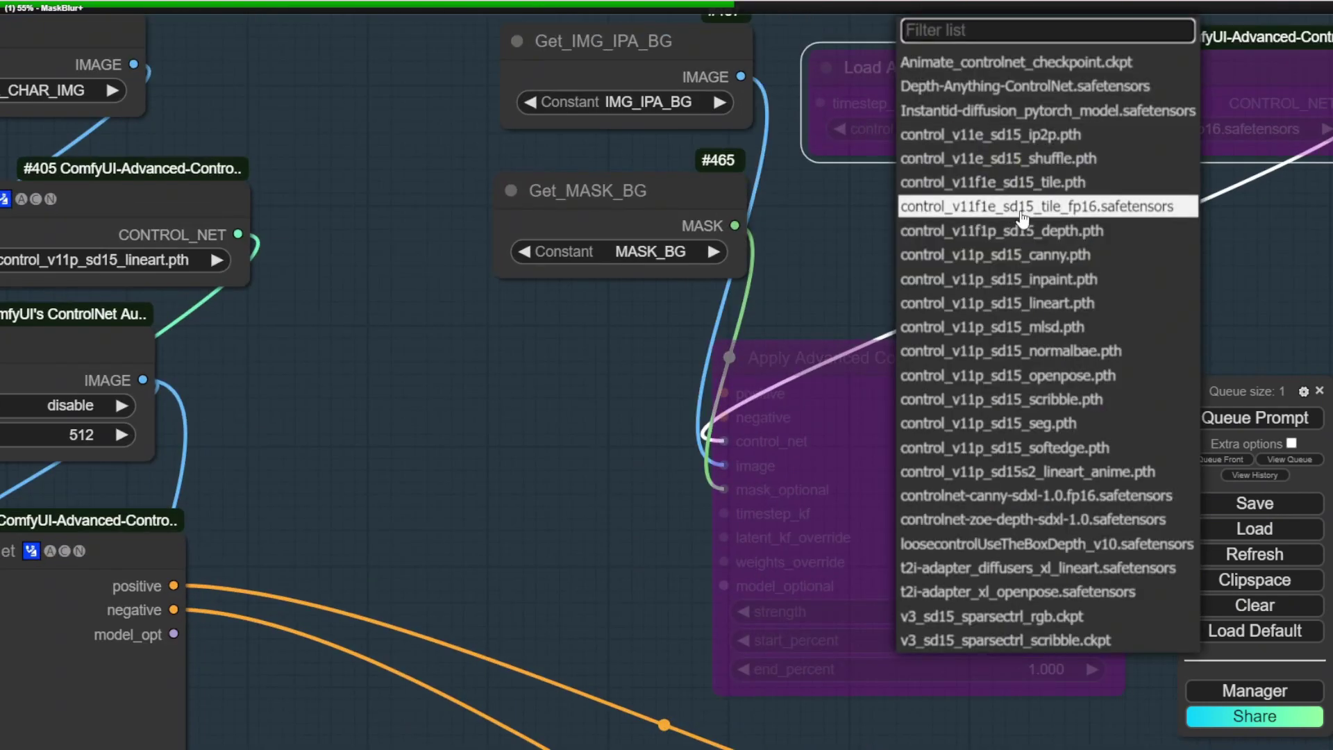
left_click(996, 206)
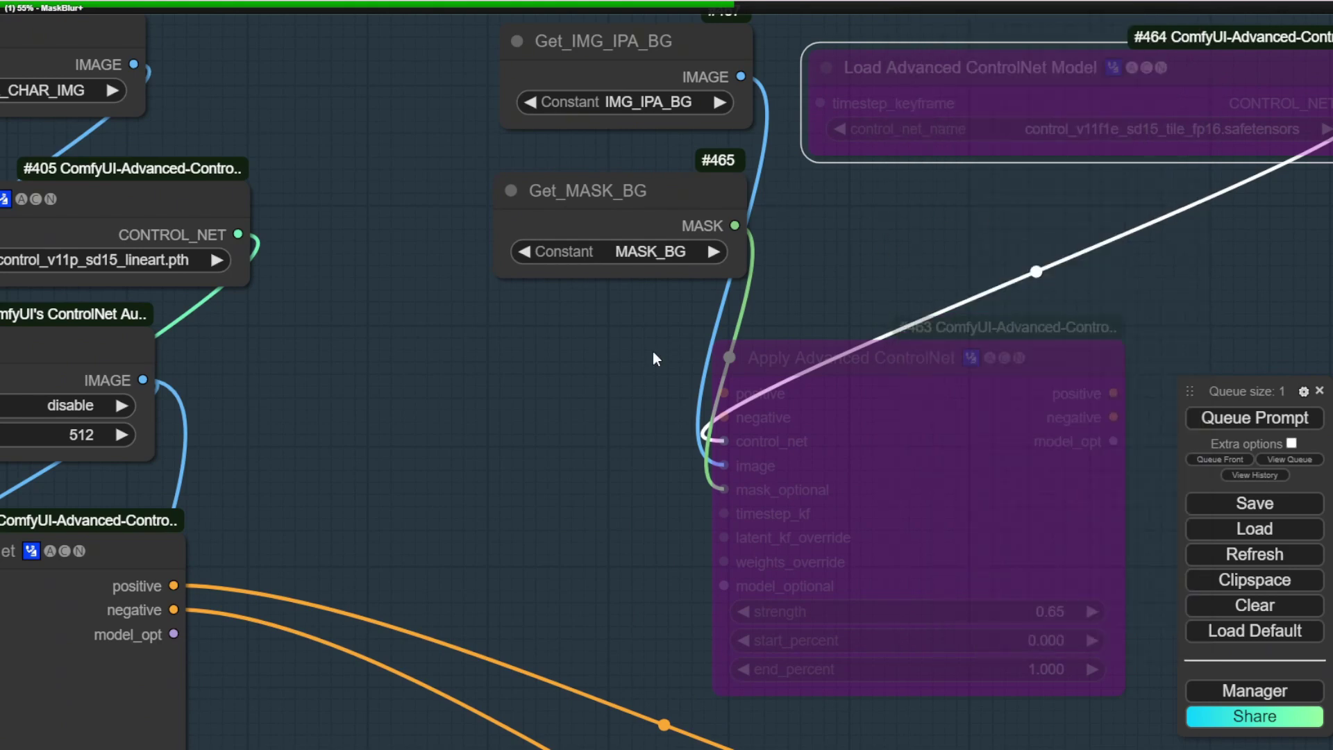
scroll(570, 390, "down", 4)
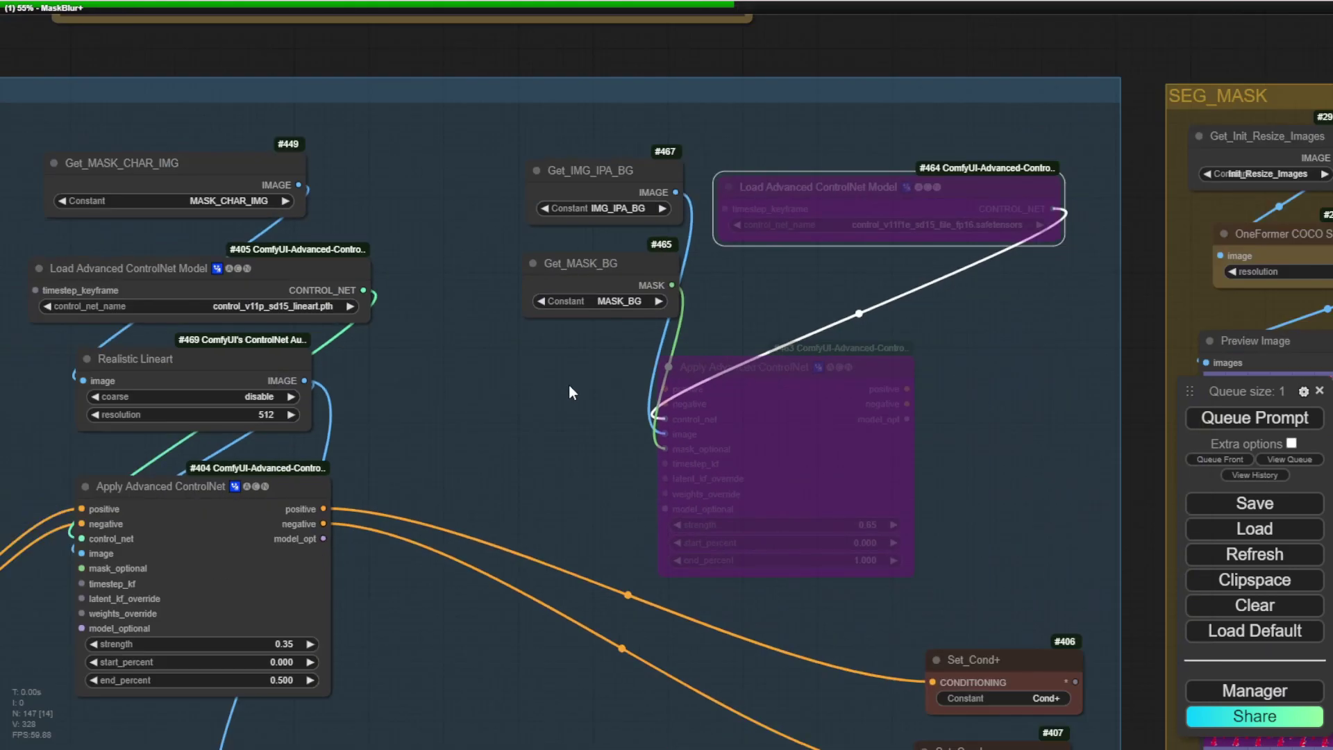
scroll(569, 384, "down", 1)
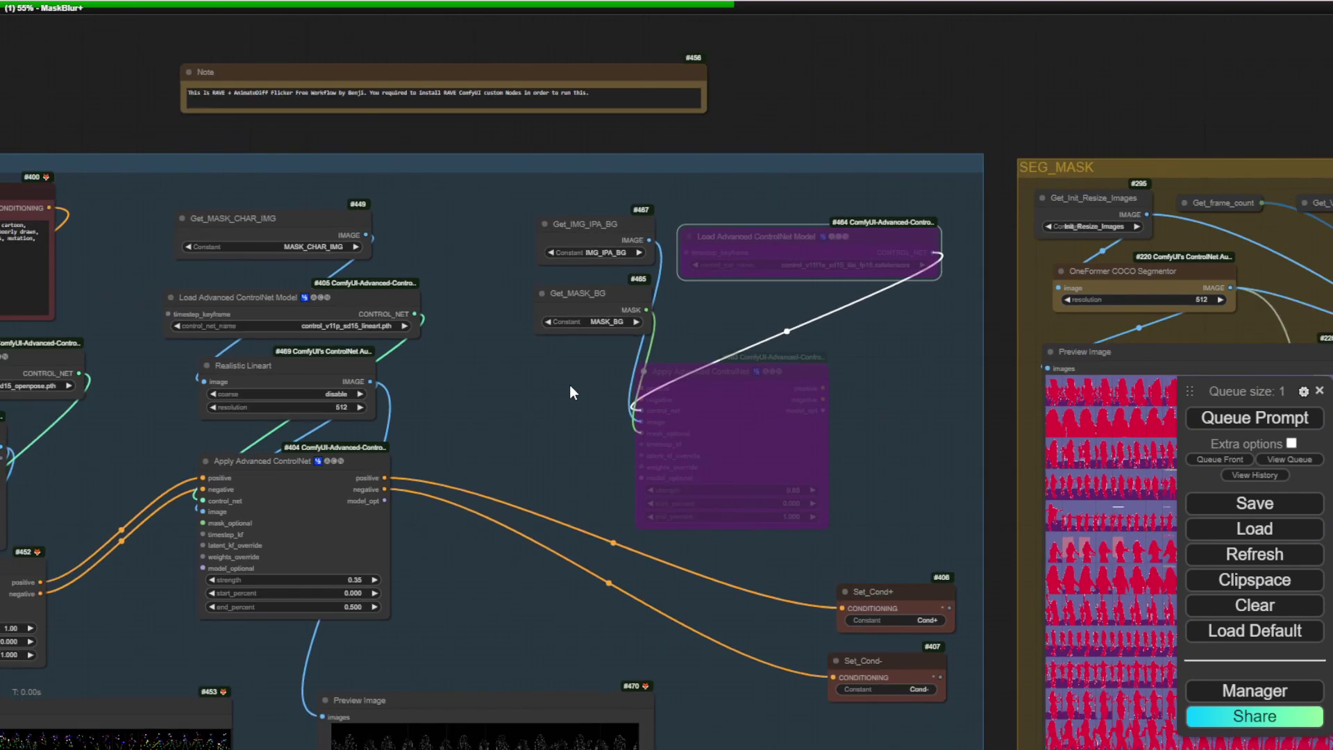
Enlarge individual lineart frames in the Realistic Lineart preview and return to the frame grid after each one
left_click_drag(1003, 449, 1001, 164)
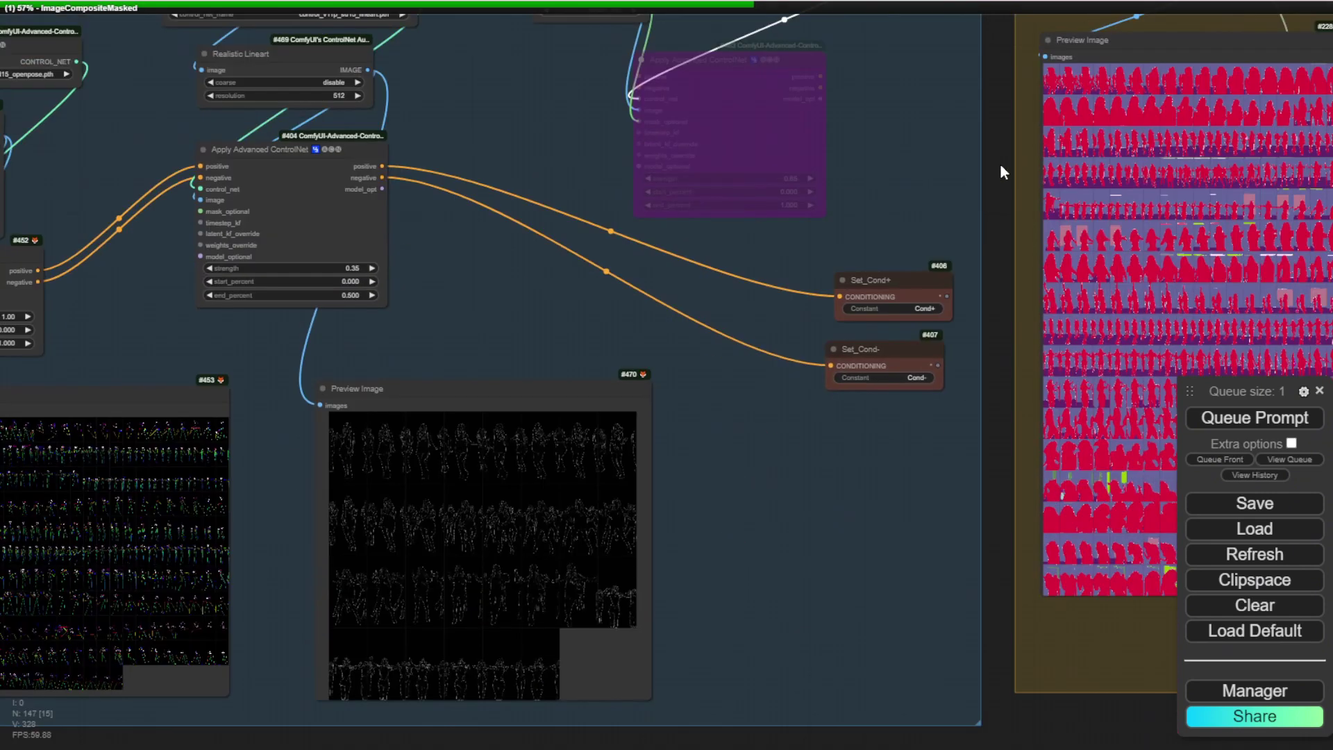
scroll(576, 628, "up", 1)
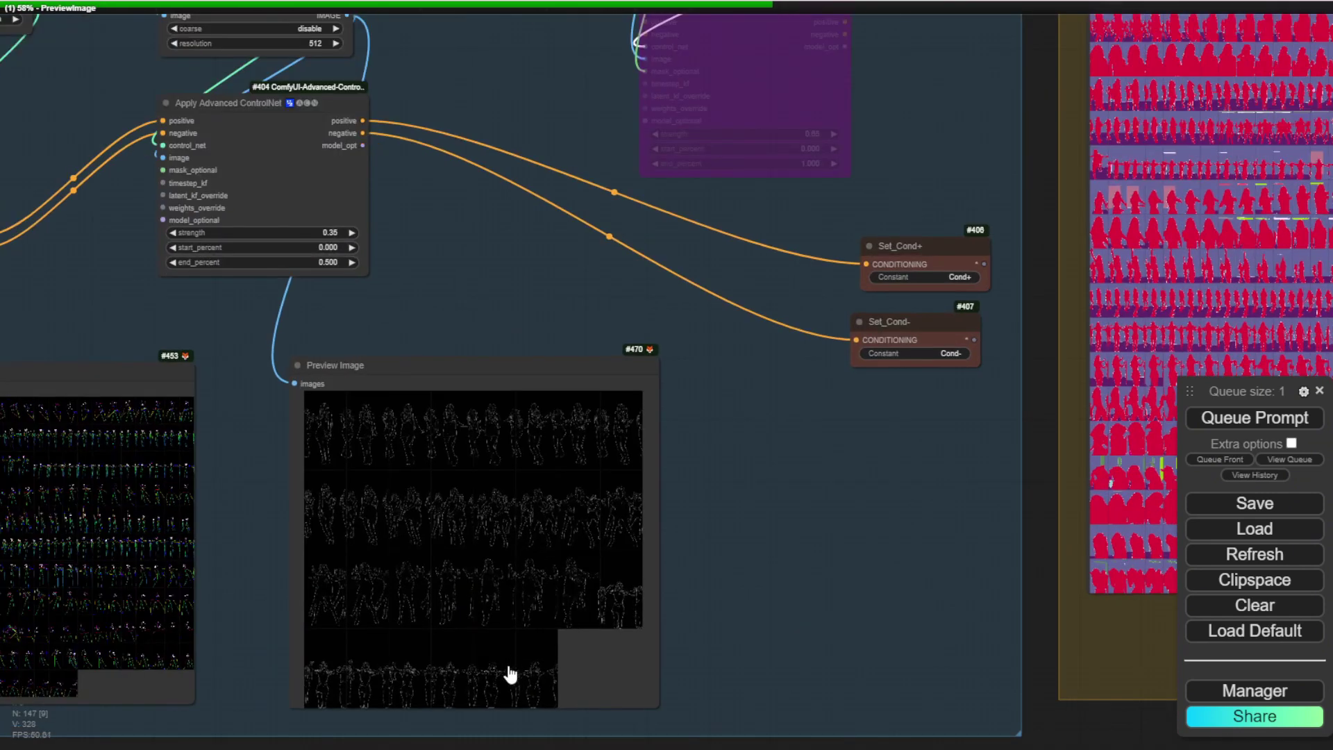
left_click_drag(1043, 677, 1015, 469)
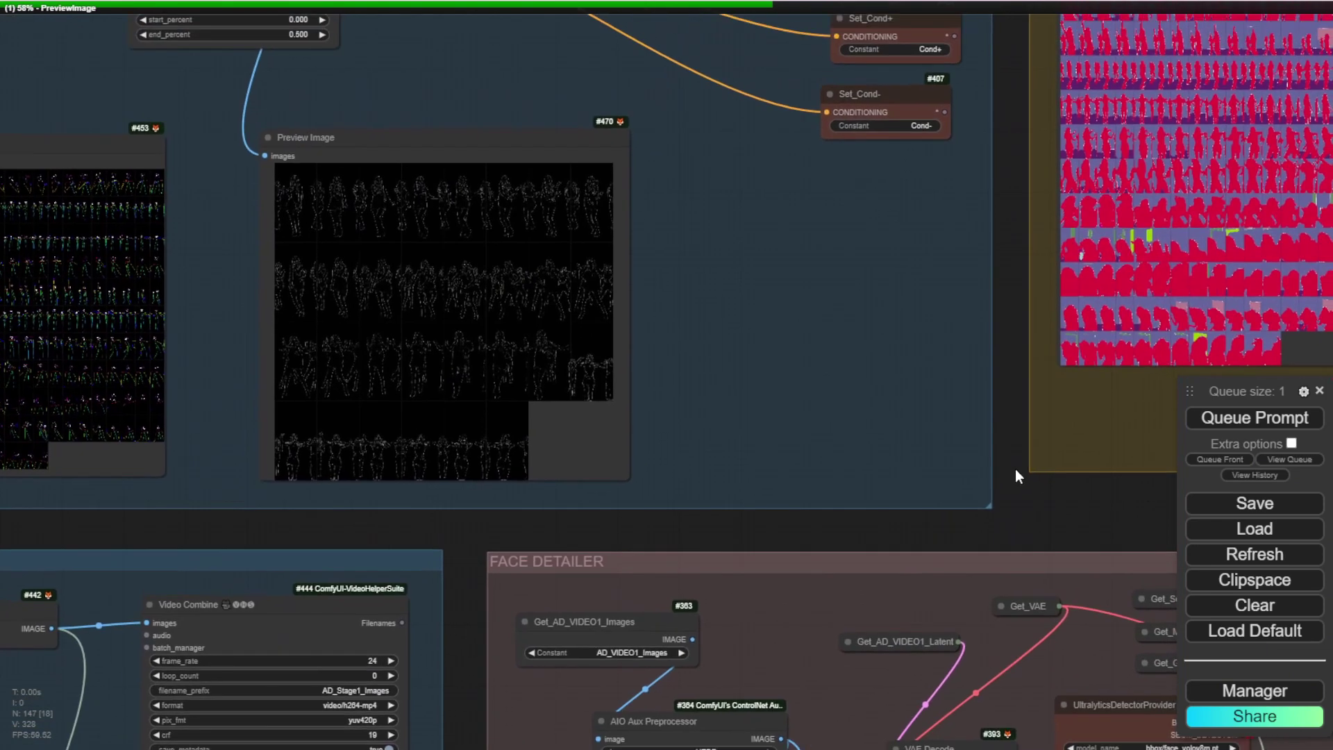
scroll(1015, 469, "up", 3)
left_click_drag(407, 557, 535, 606)
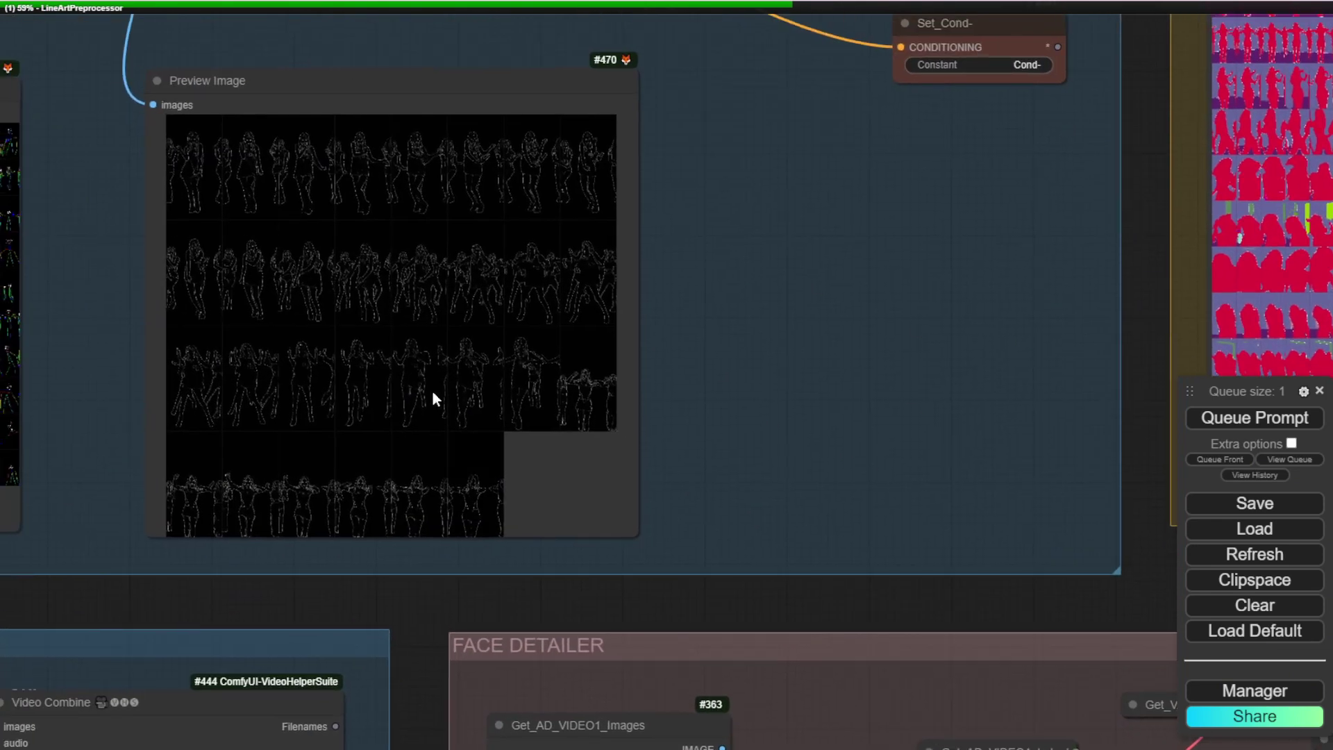
left_click(311, 270)
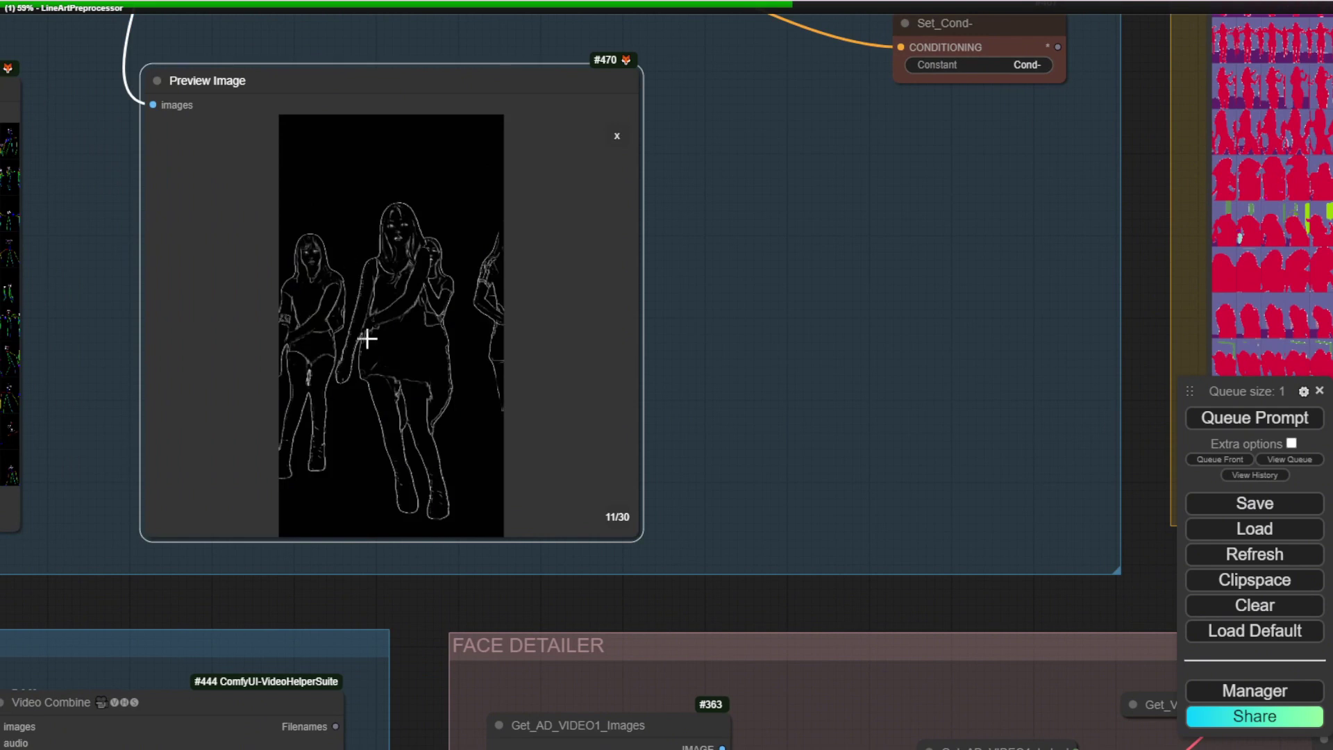
left_click(601, 143)
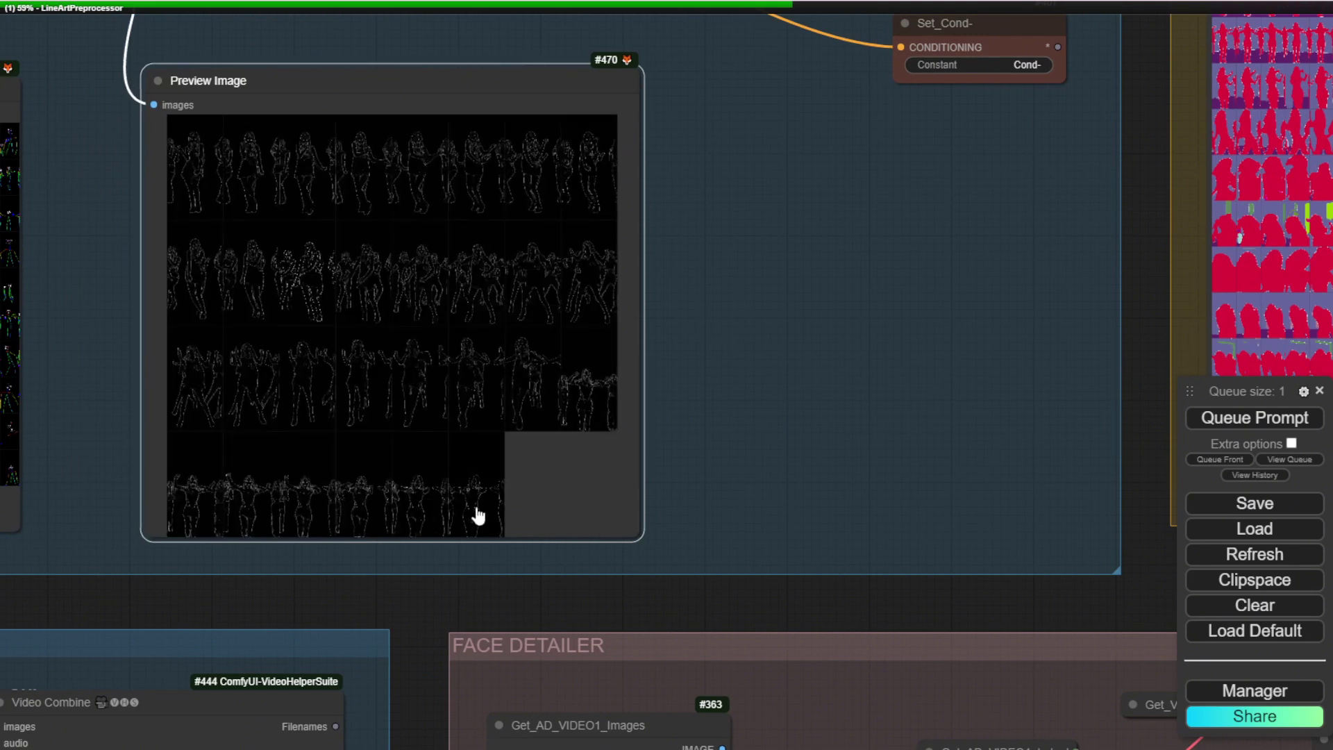
left_click(409, 499)
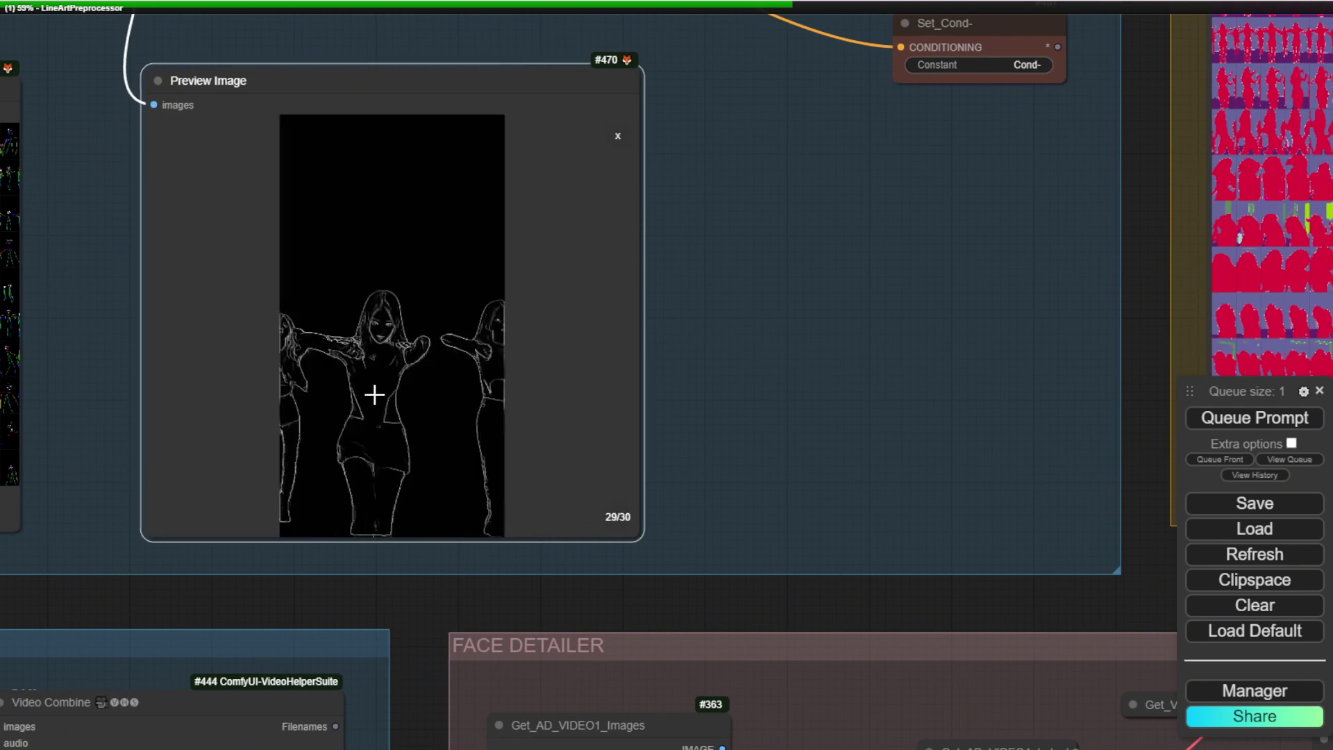
left_click(617, 136)
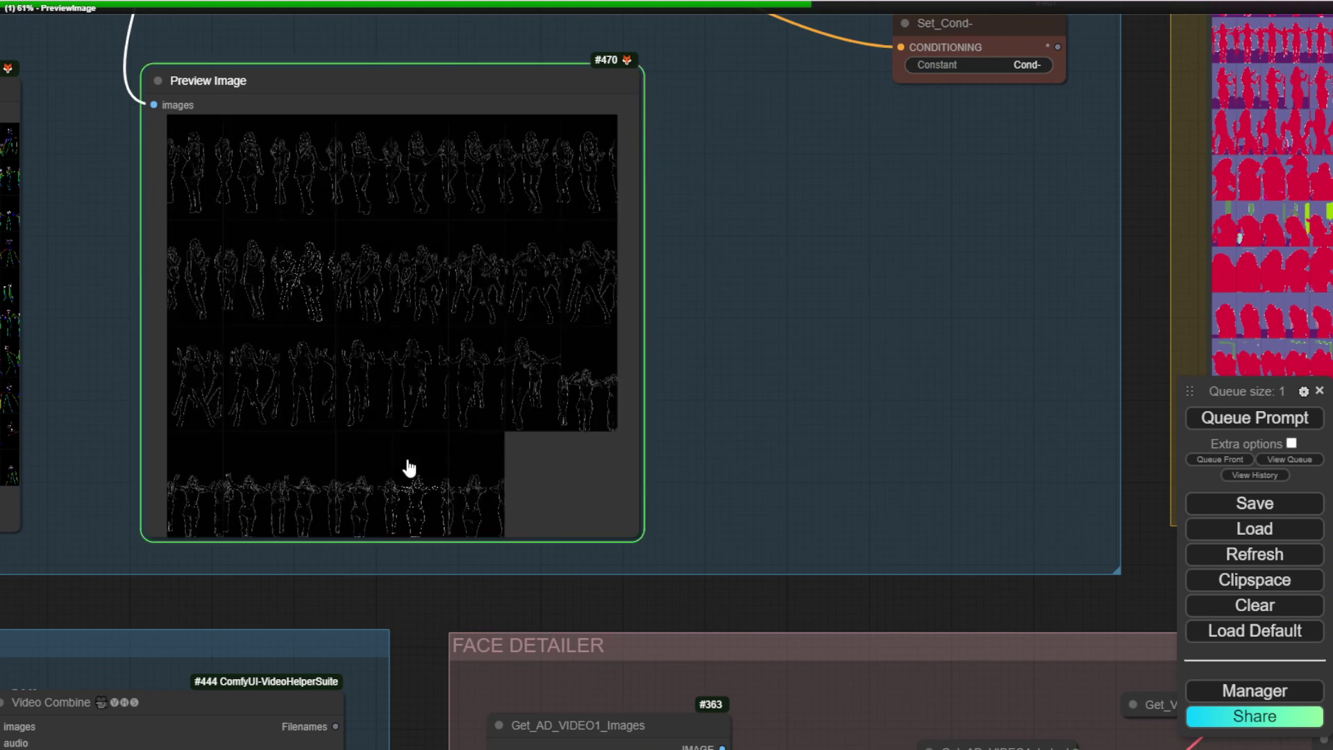
scroll(331, 593, "down", 5)
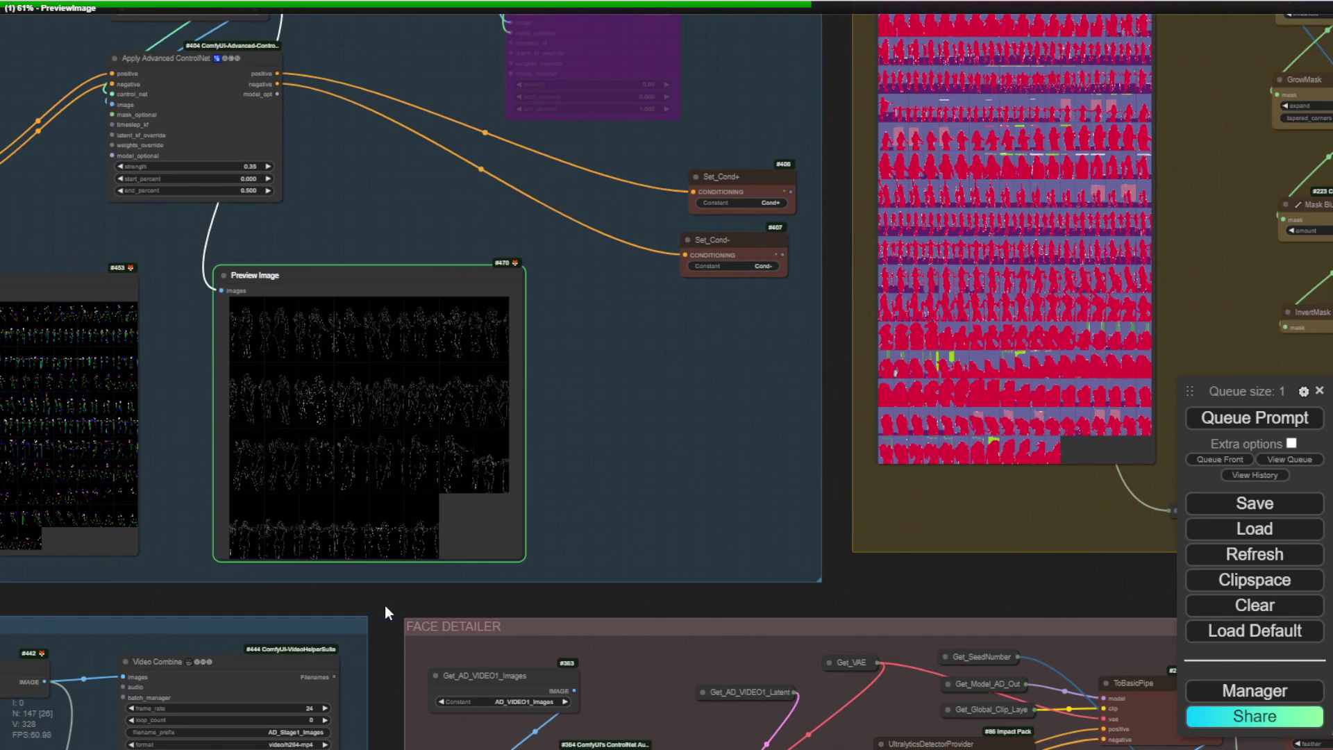
Review the new dancer videos in the Video Save - After Detailer and AnimateDiff Video Combine previews
left_click_drag(835, 204, 831, 378)
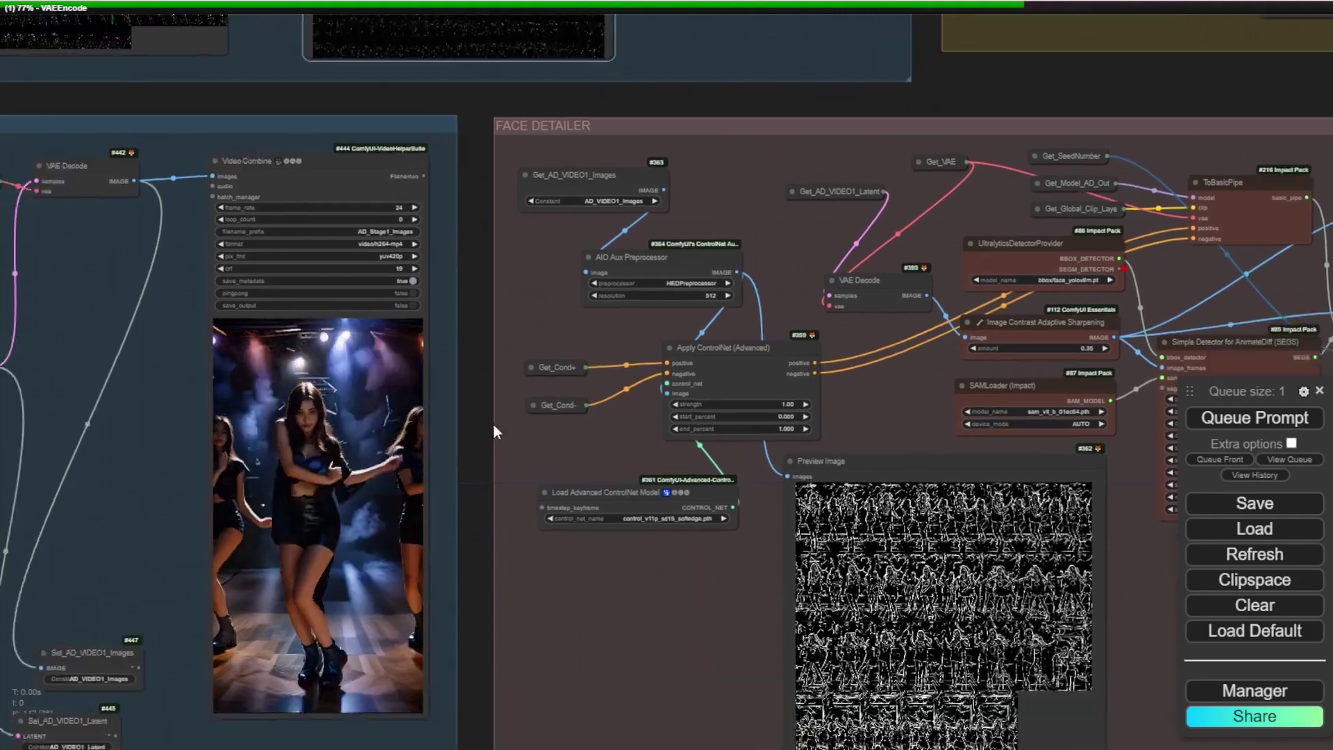
left_click_drag(492, 430, 713, 147)
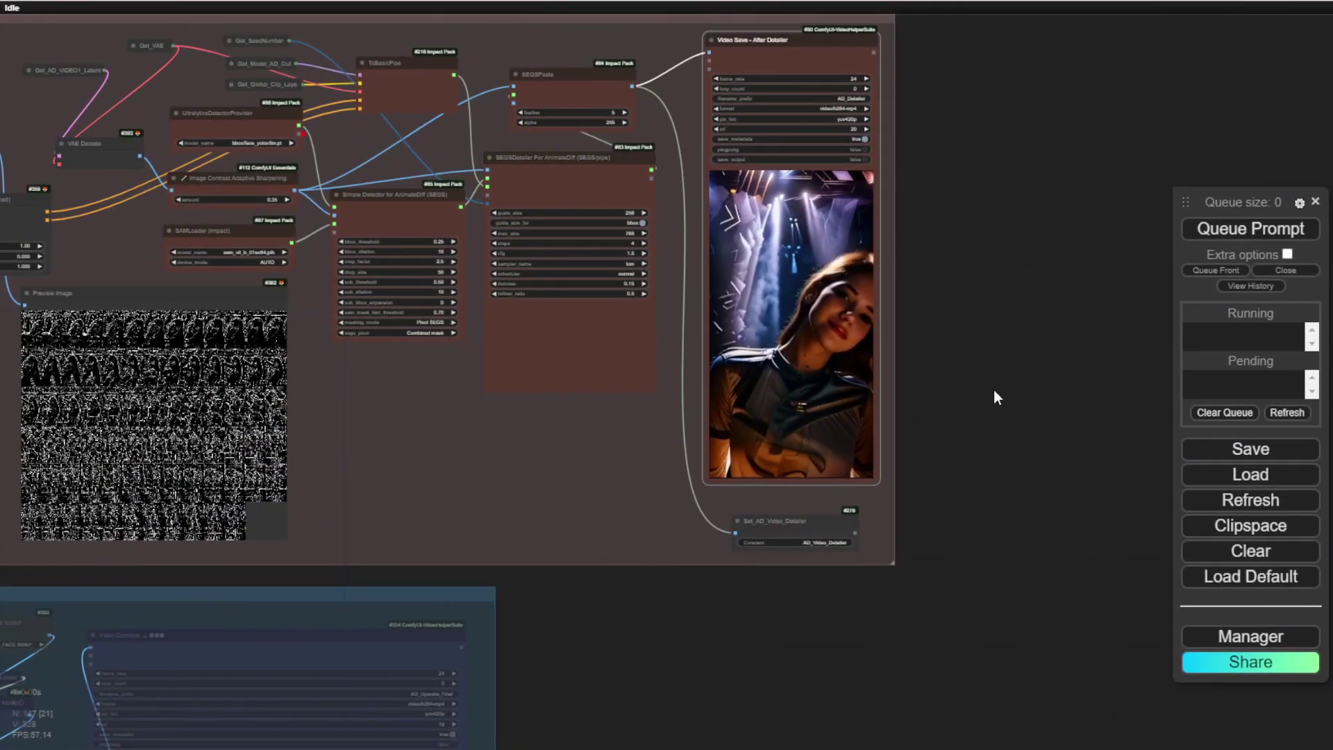
scroll(996, 397, "down", 8)
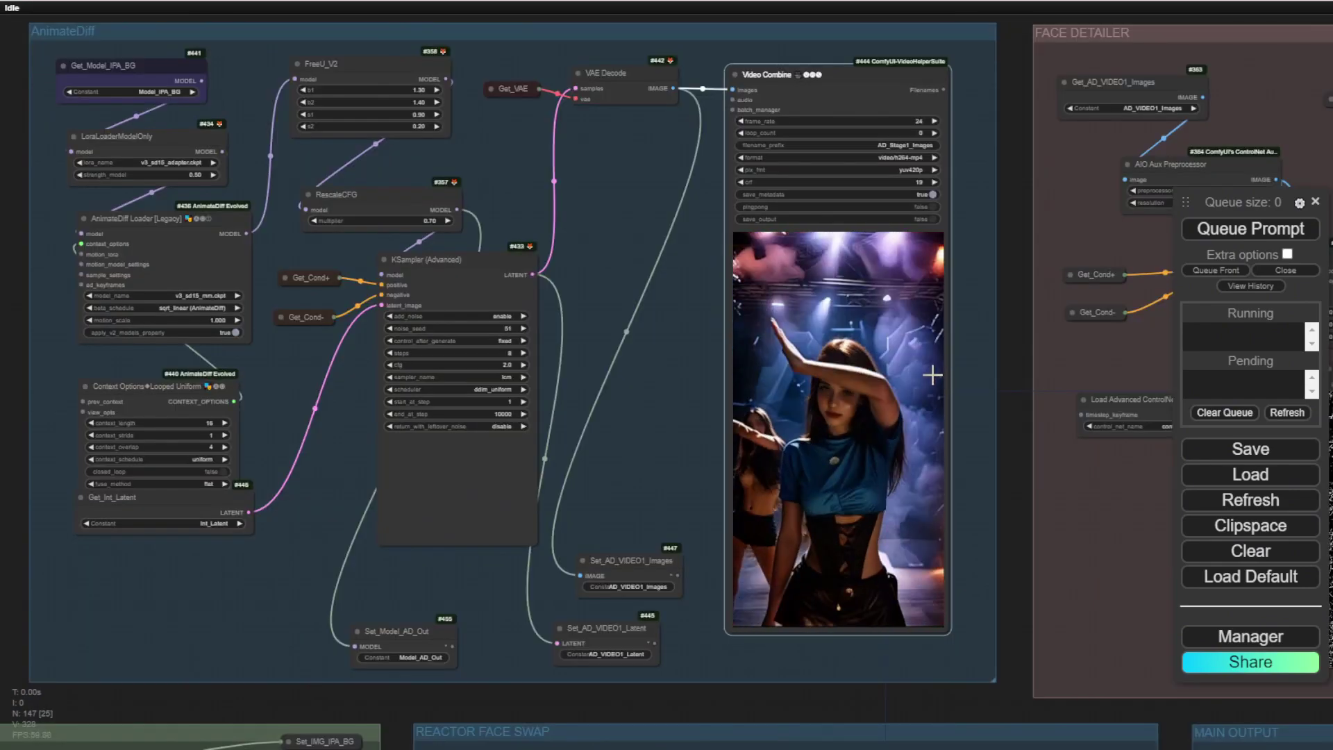
scroll(930, 375, "up", 5)
scroll(930, 375, "down", 2)
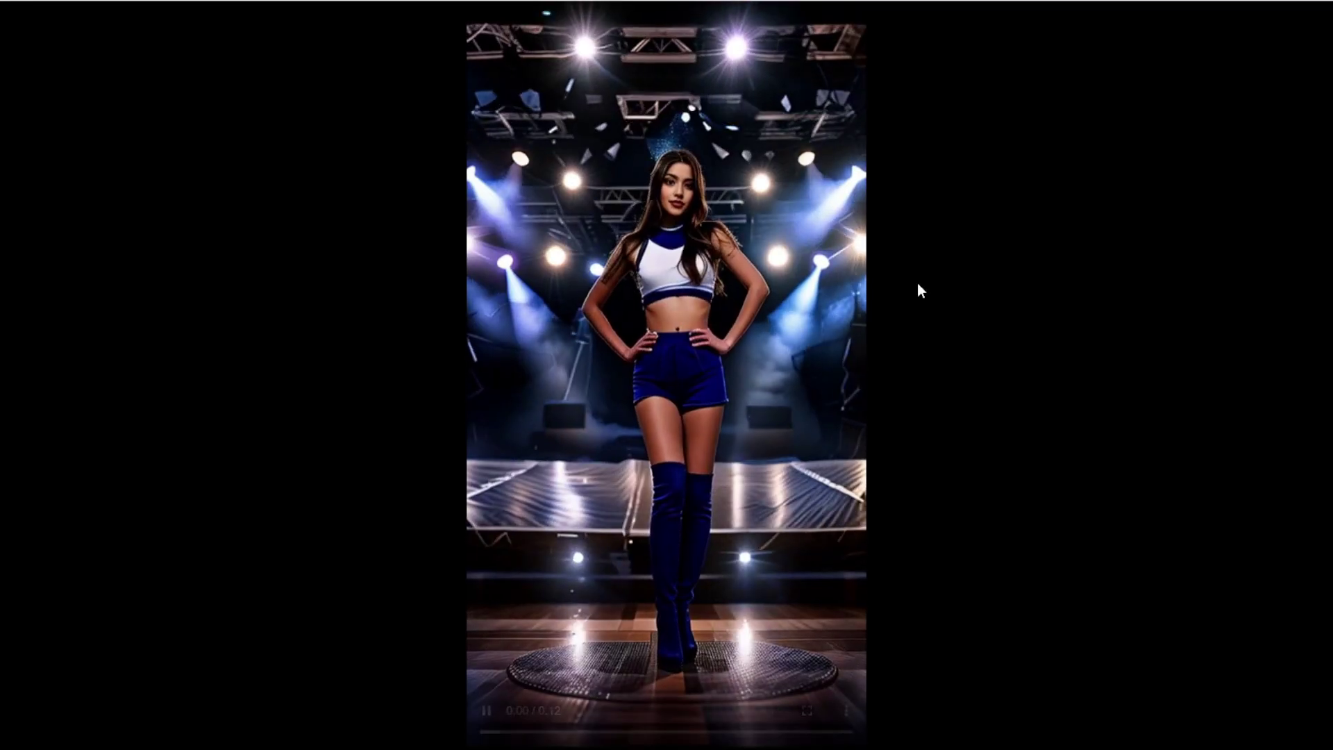
Examine the rendered concert stage dance video at several moments between 0:02 and 0:06, pausing to compare the background and outfit
left_click(486, 710)
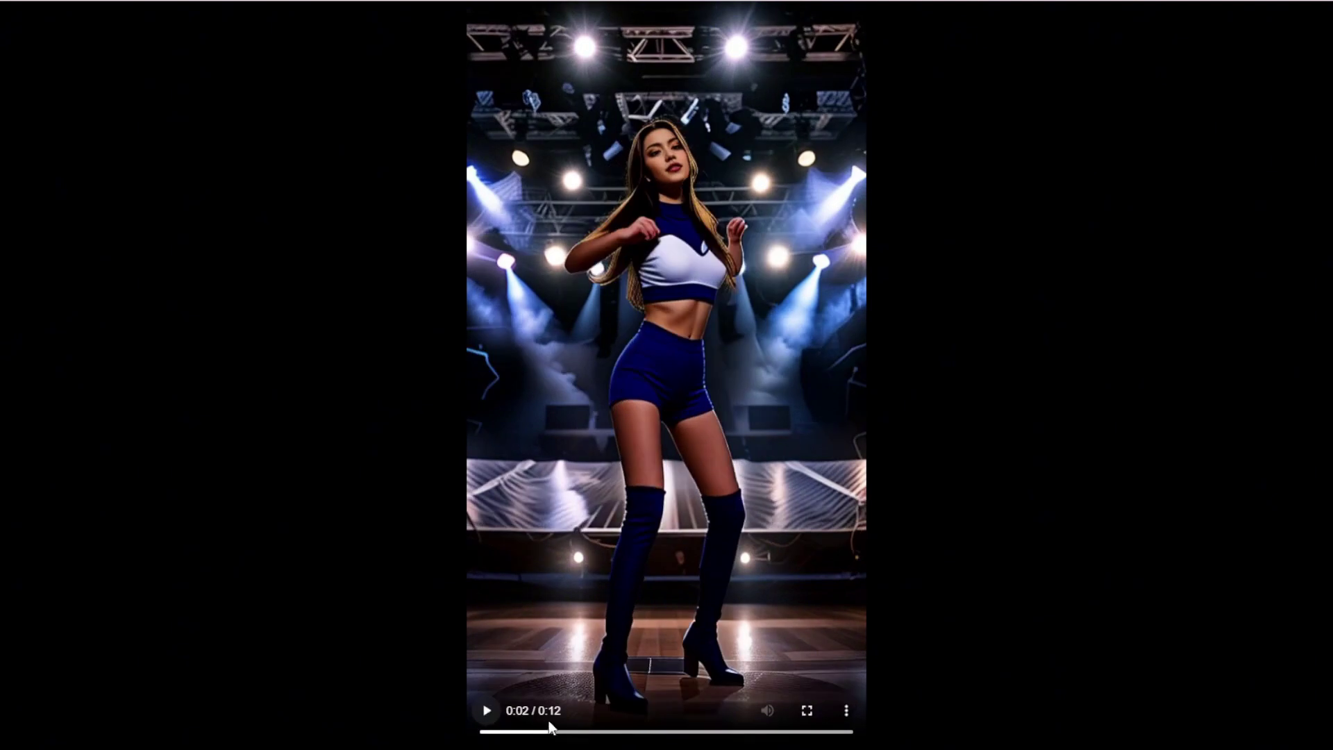
left_click_drag(549, 738, 620, 744)
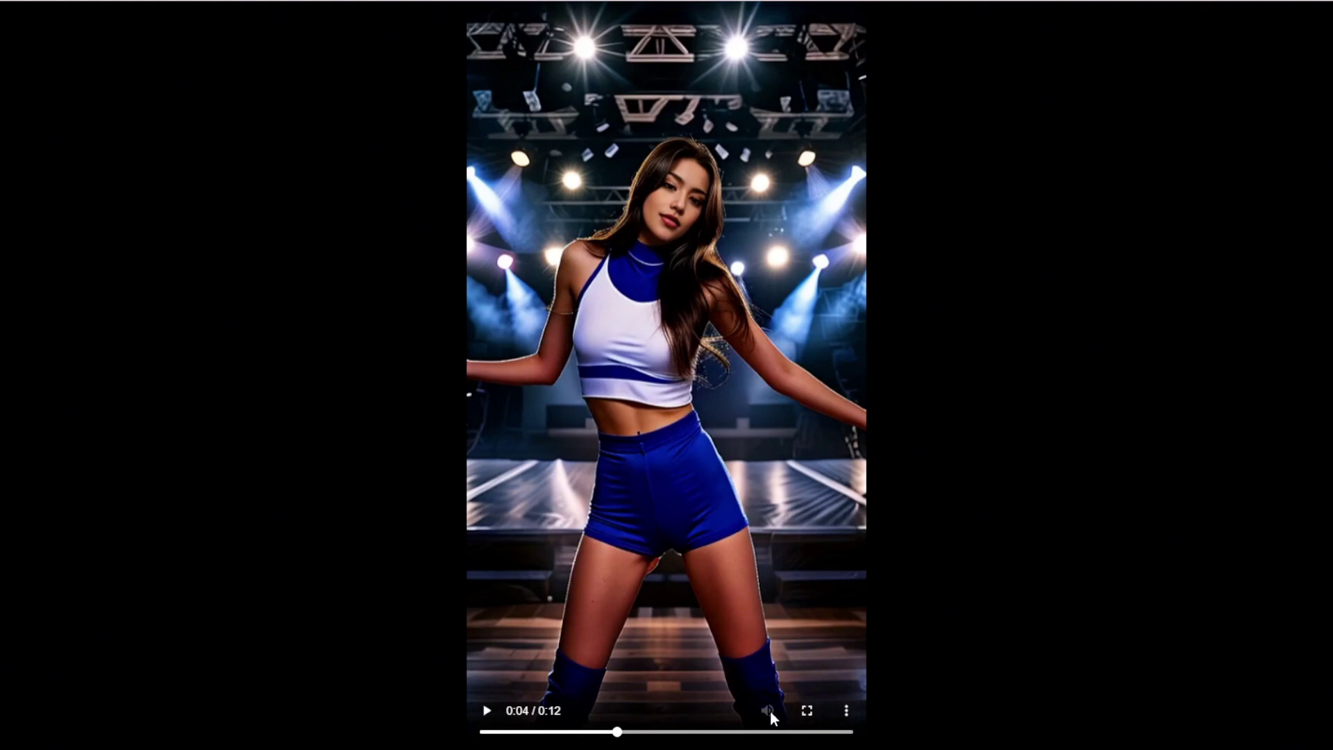
left_click(573, 732)
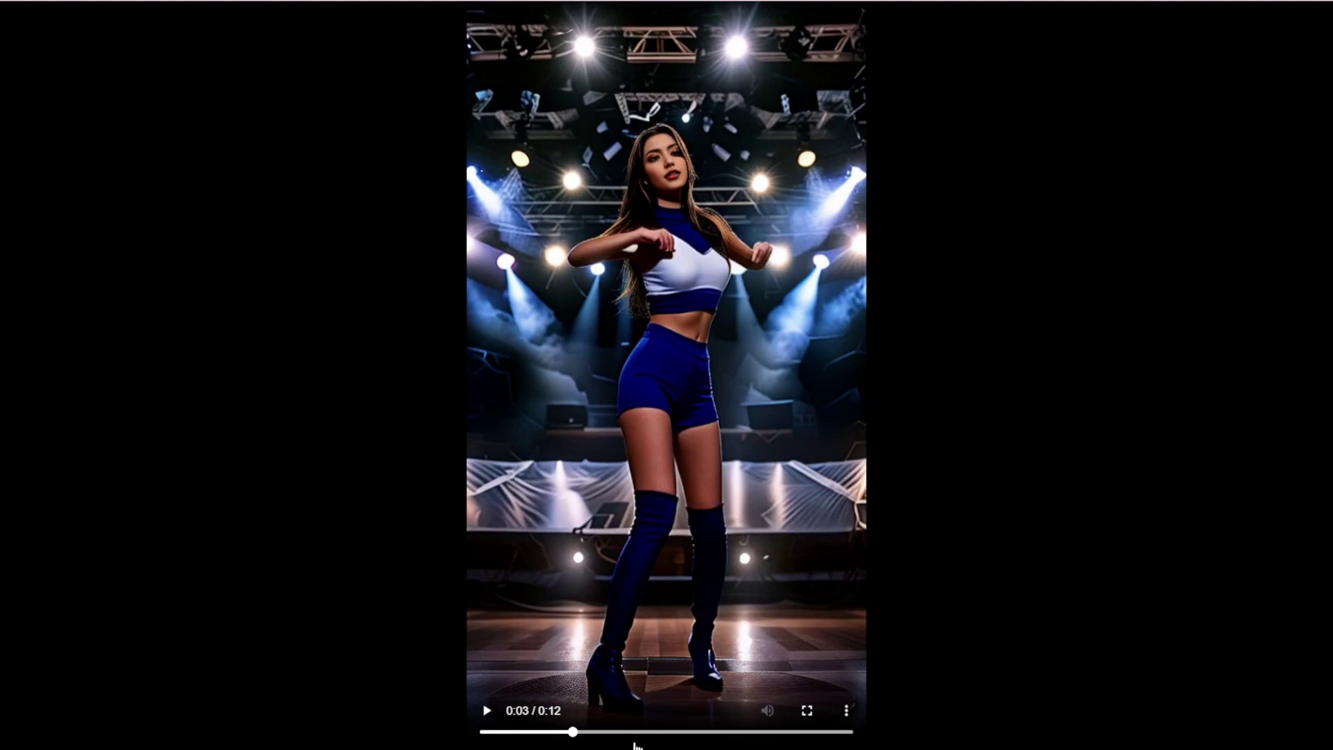
left_click(637, 732)
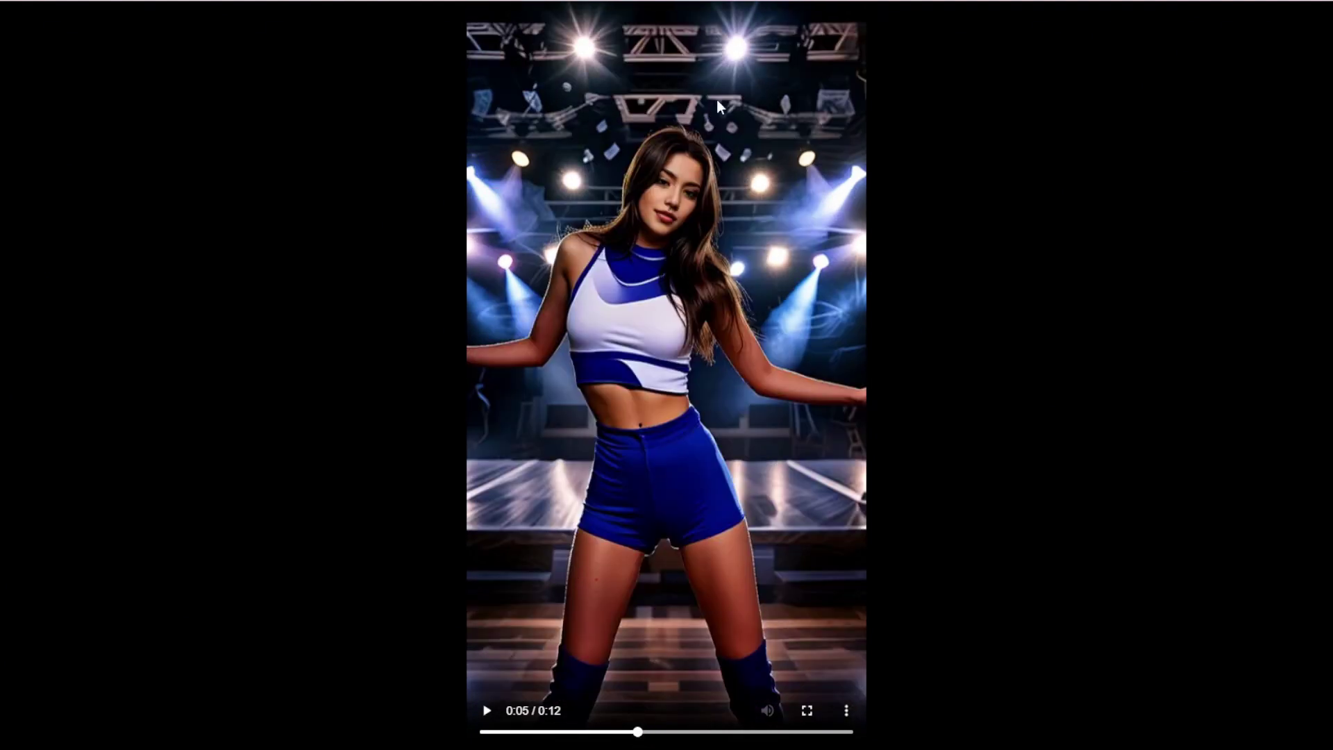
left_click(487, 717)
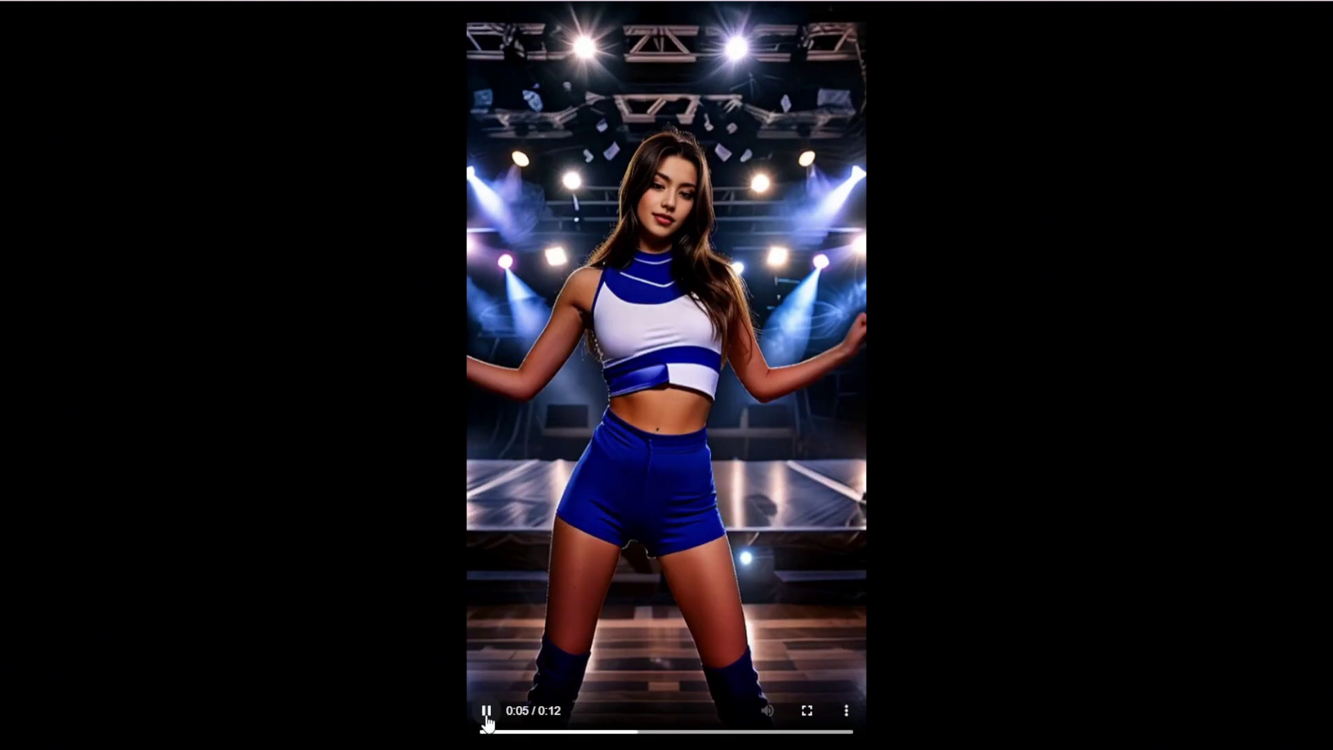
left_click(487, 716)
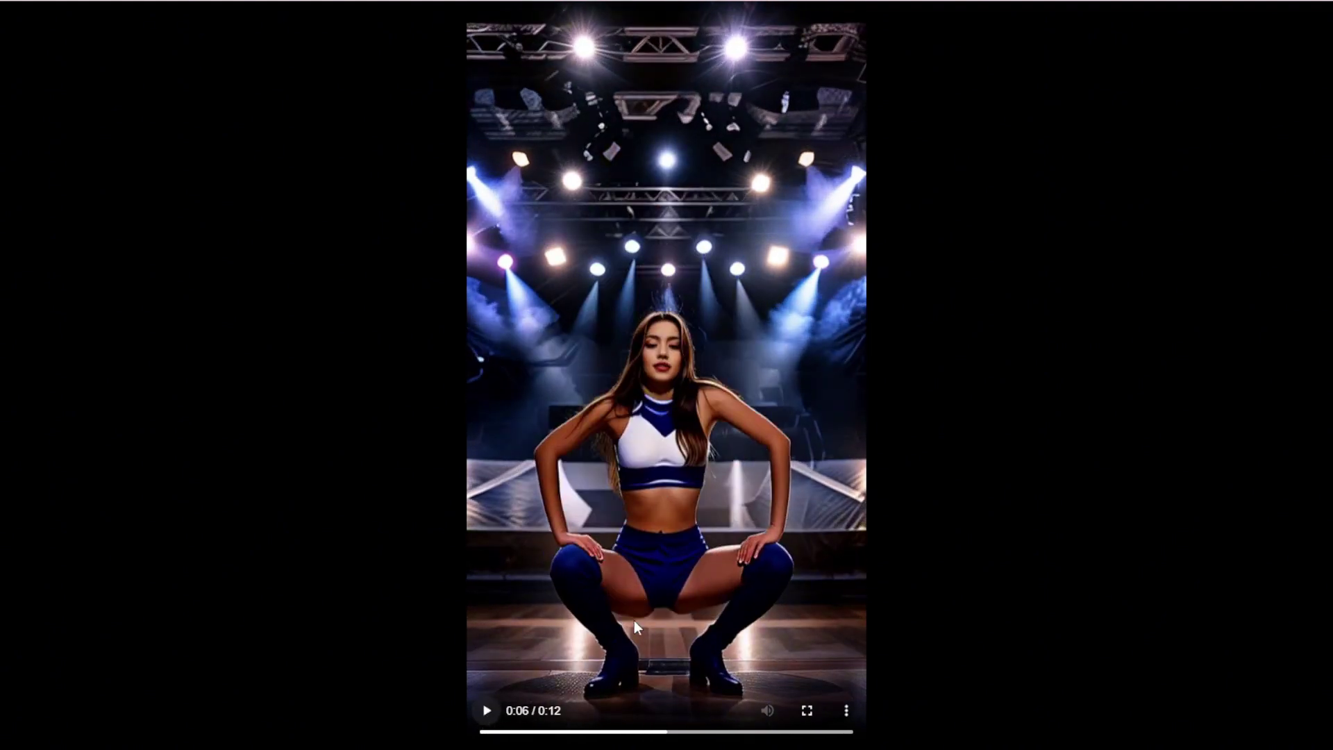
Examine the concert stage dance video at several moments between 0:06 and 0:10, comparing the dancer's outfit and the background
left_click(645, 735)
left_click(717, 734)
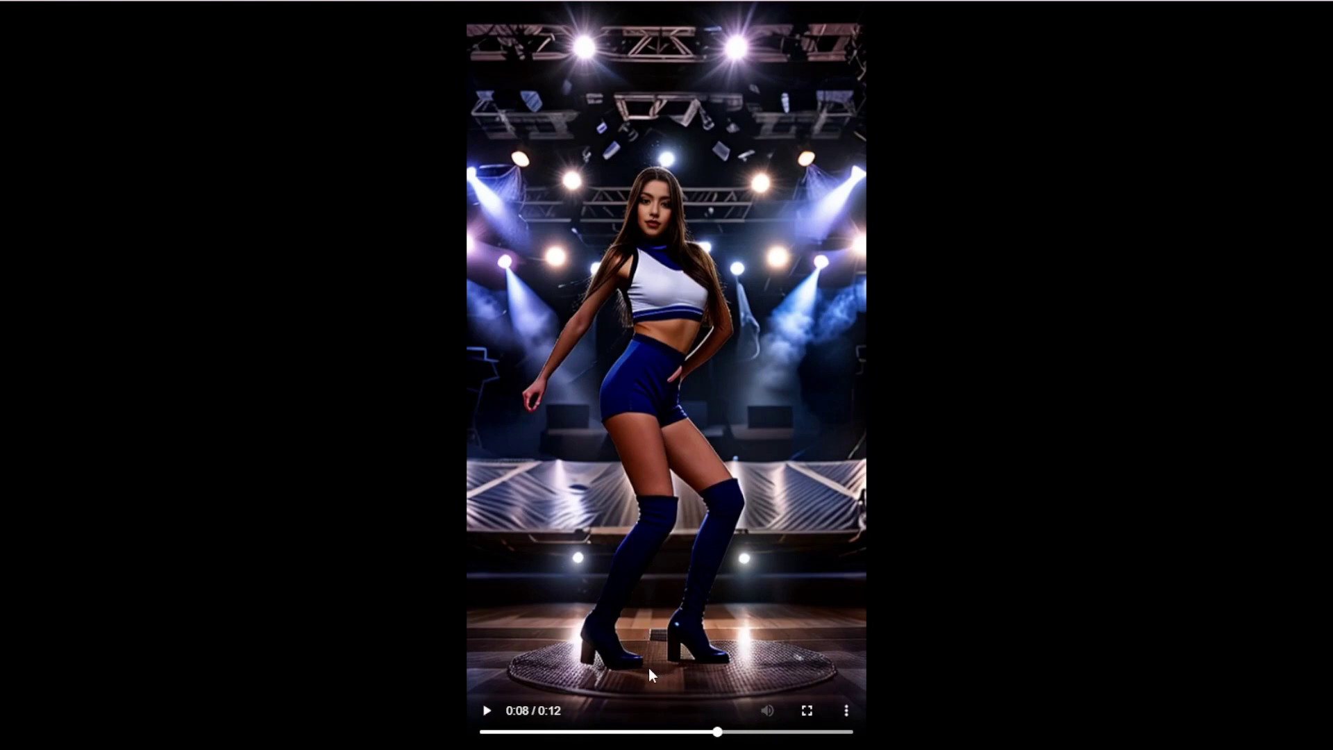
left_click(743, 732)
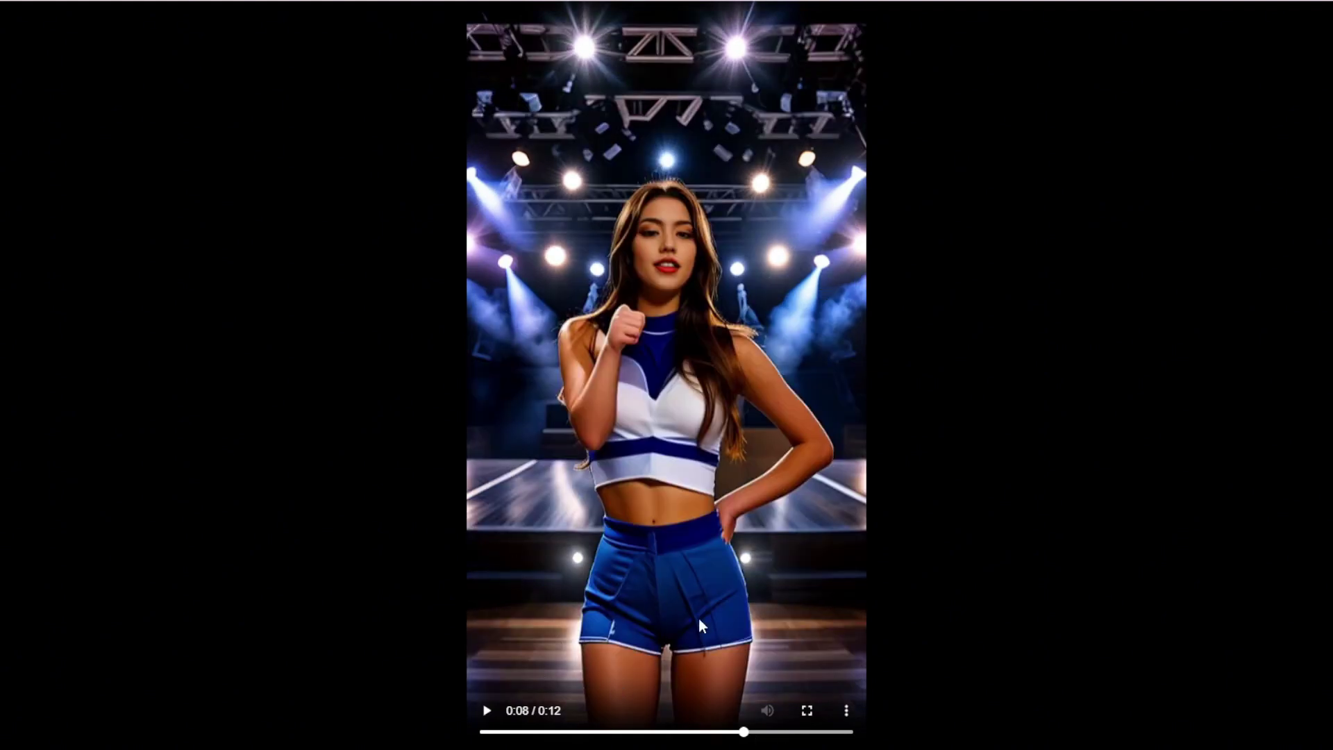
left_click(713, 733)
left_click(798, 734)
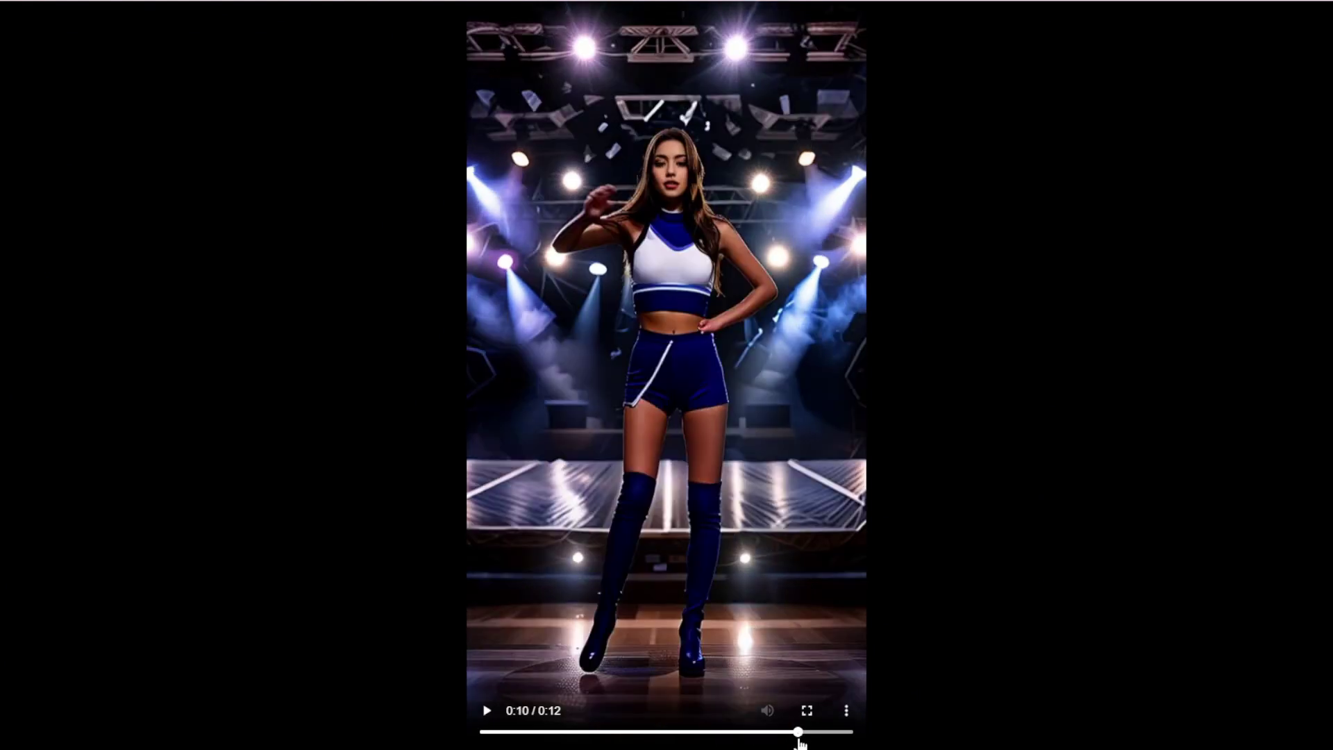
left_click(766, 734)
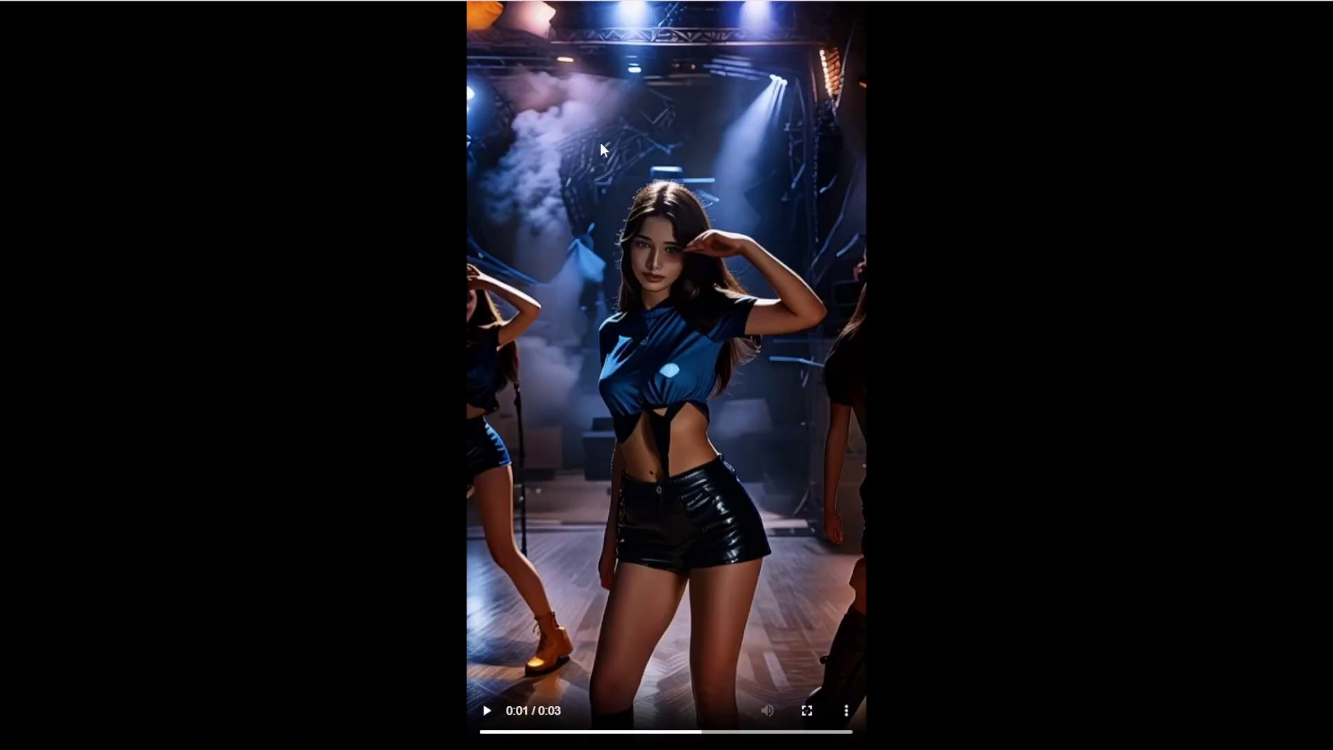
Compare playback of the three-second multi-dancer clip with the solo concert stage video around 0:04 and the 12-second multi-dancer video at 0:01
left_click(487, 711)
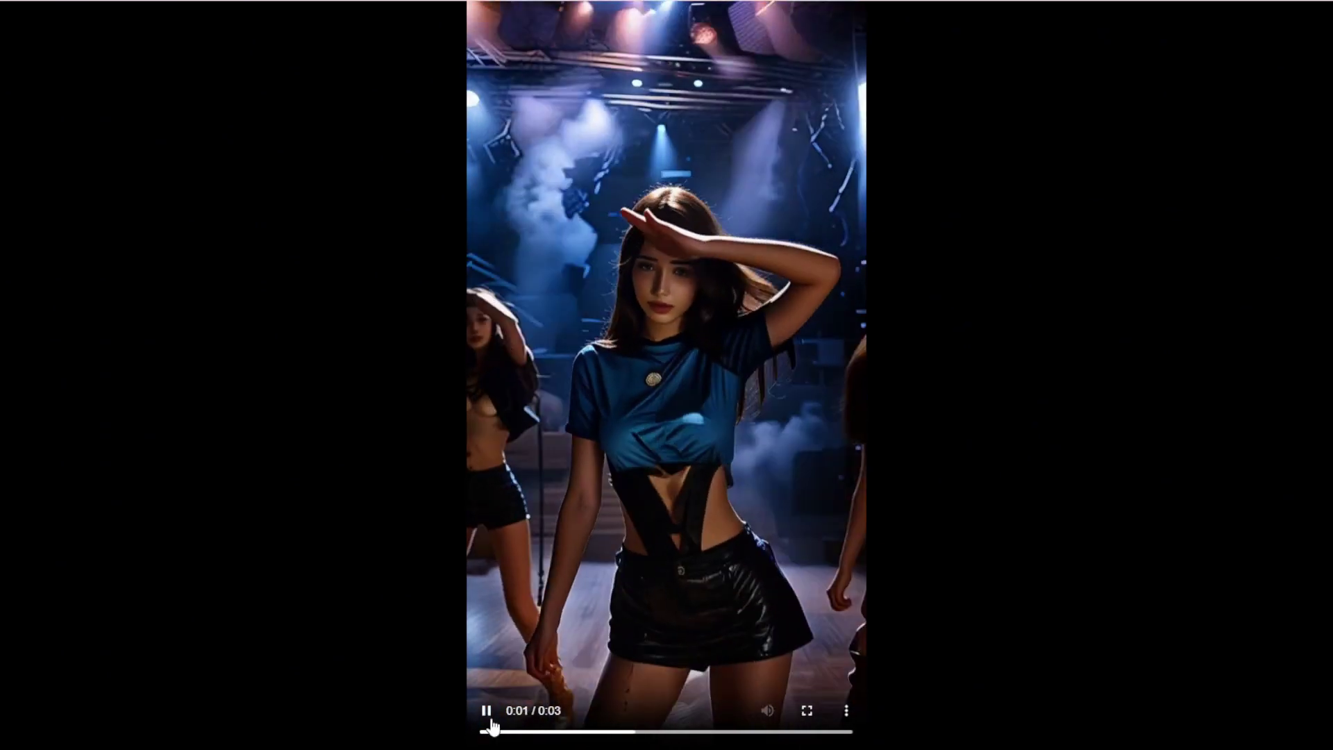
left_click(494, 715)
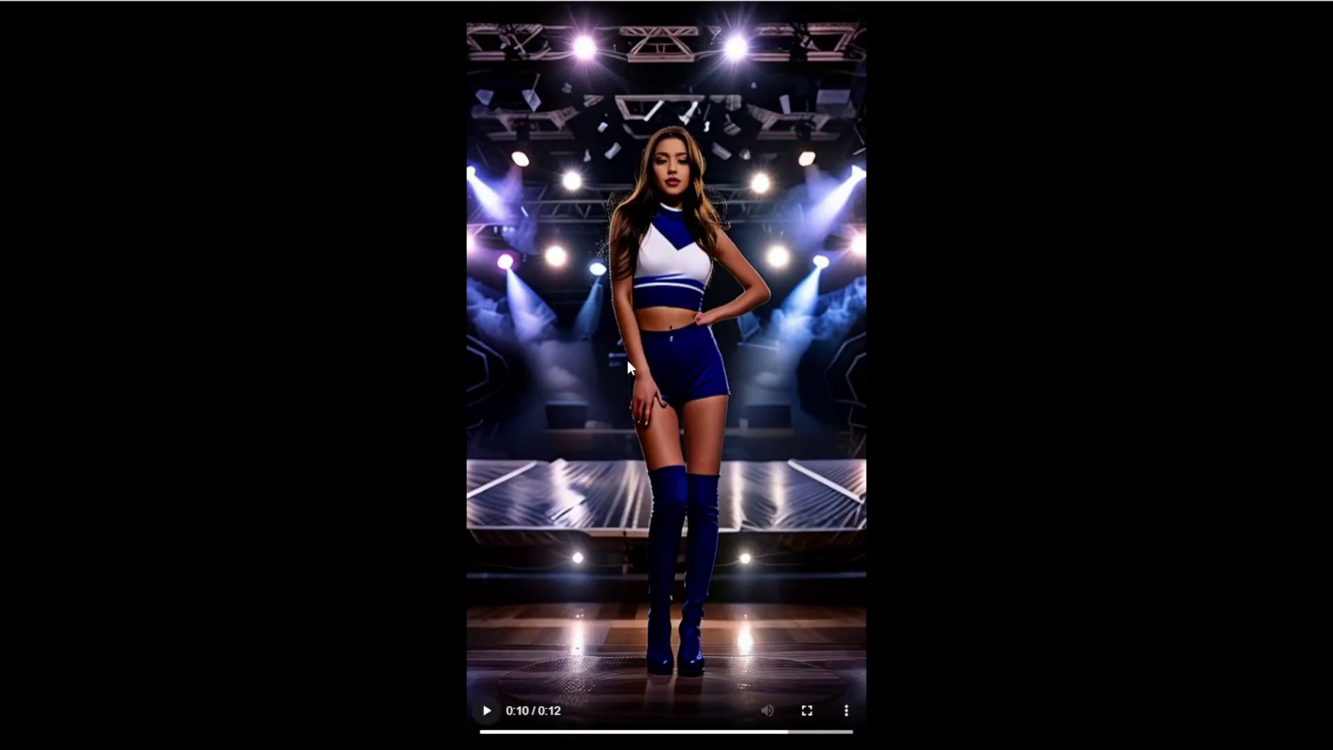
left_click(603, 733)
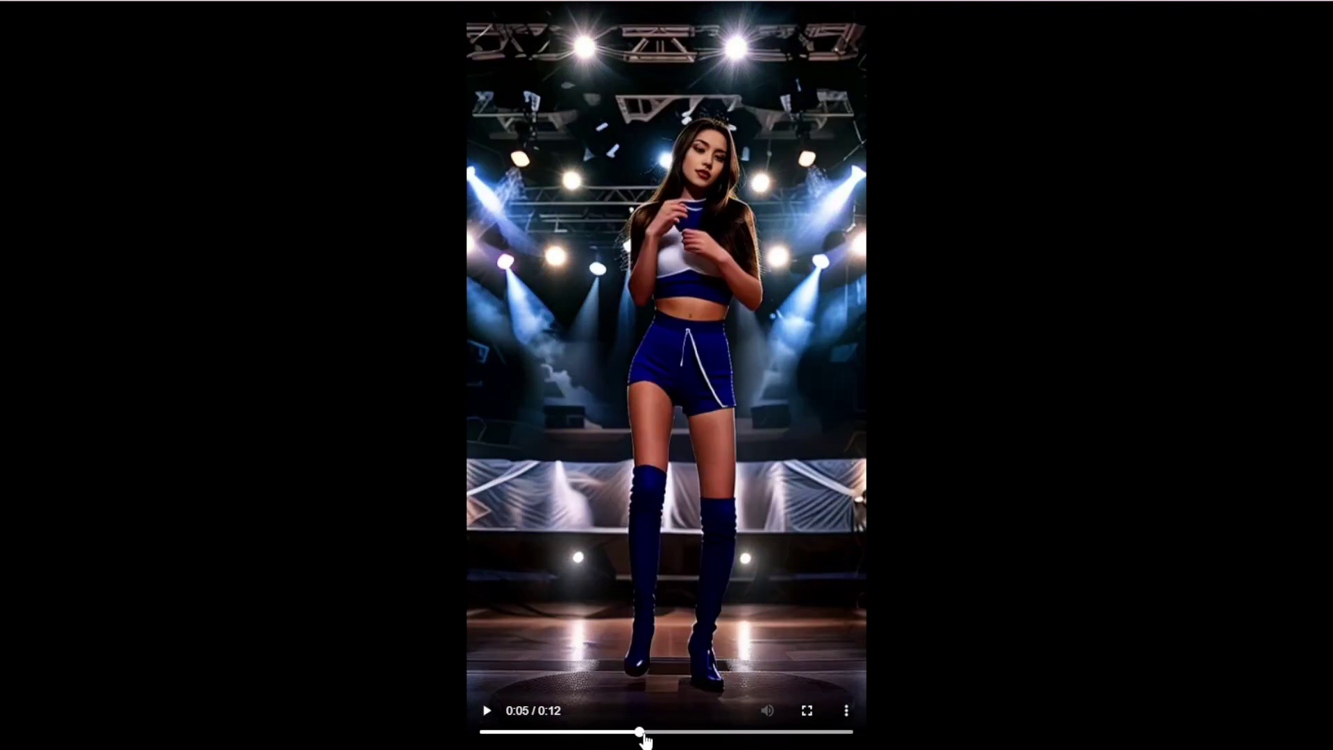
left_click_drag(644, 740, 599, 727)
left_click(497, 715)
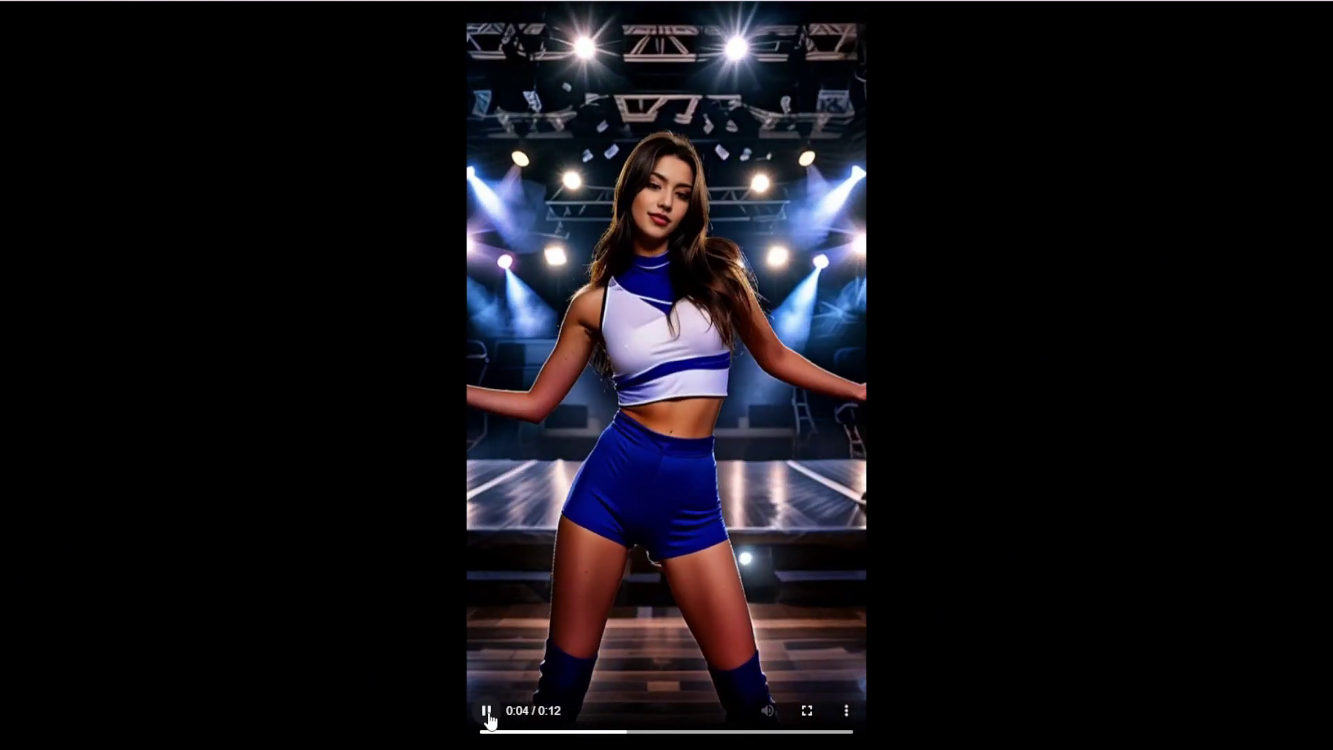
left_click(497, 715)
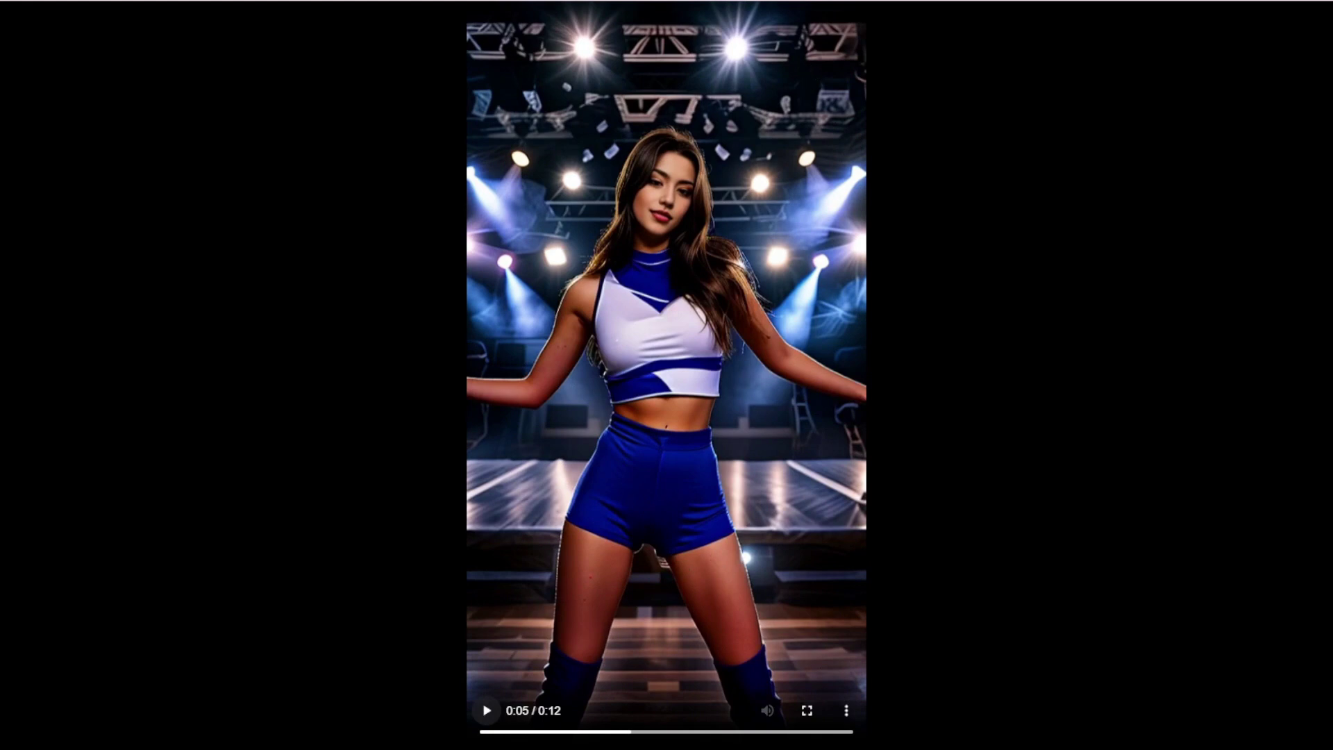
left_click(527, 731)
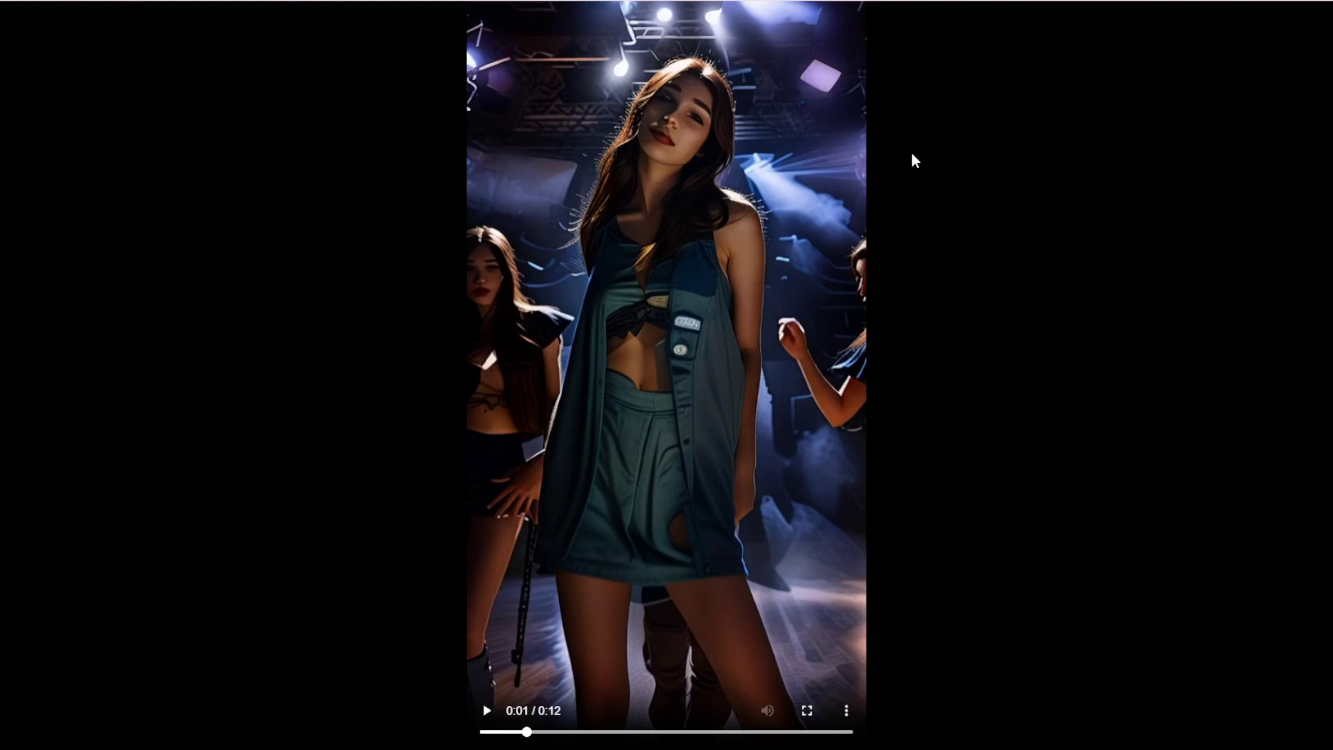
key("ctrl+Tab")
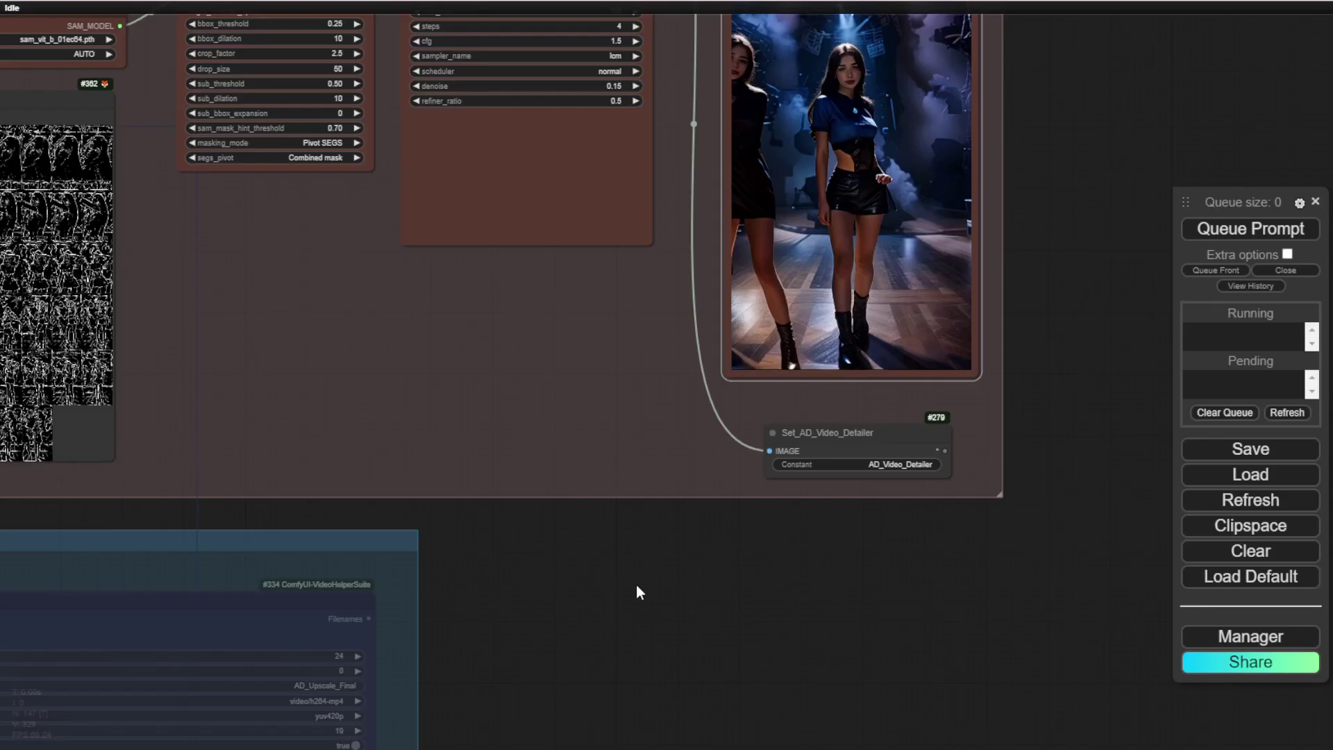
Move the Set_IMG_IPA_BG node in the IPA_BG group closer to the concert stage Load Image node, just above Prepare Image For Clip Vision
scroll(638, 587, "down", 3)
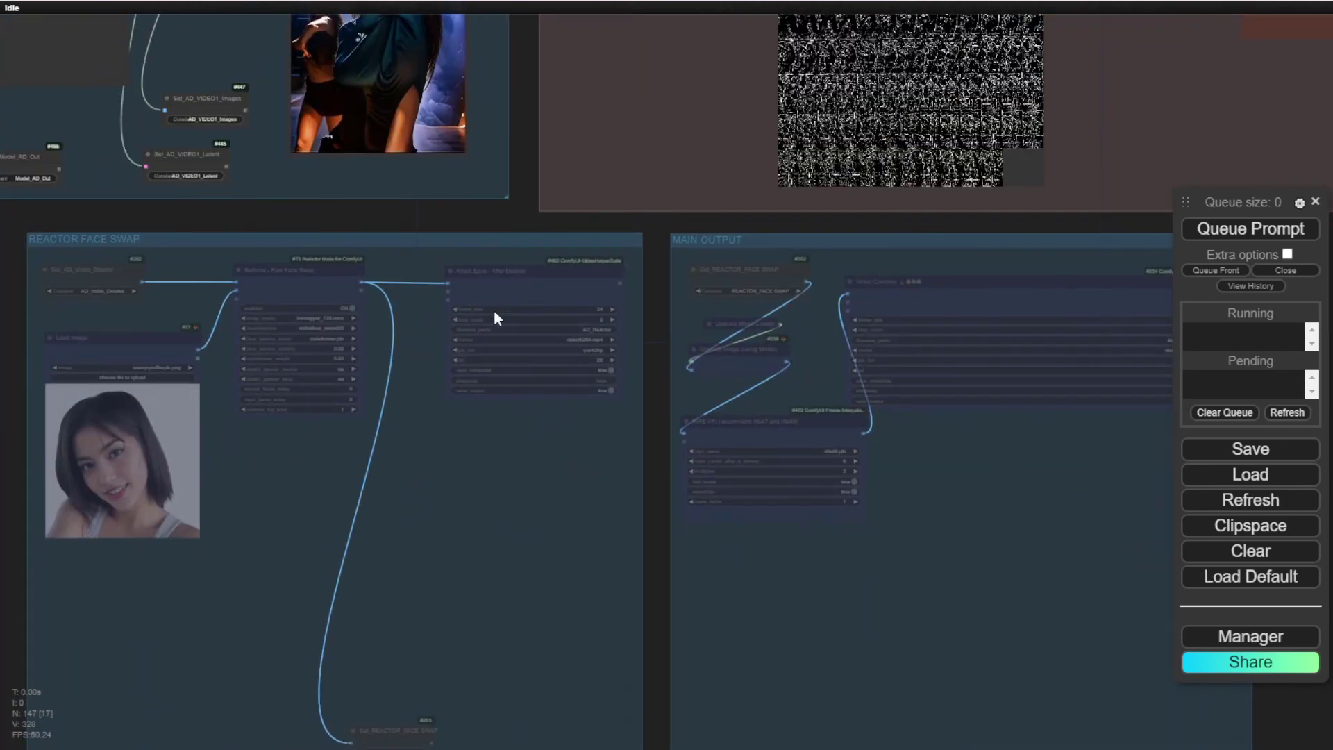
scroll(417, 313, "up", 3)
left_click_drag(251, 169, 1069, 195)
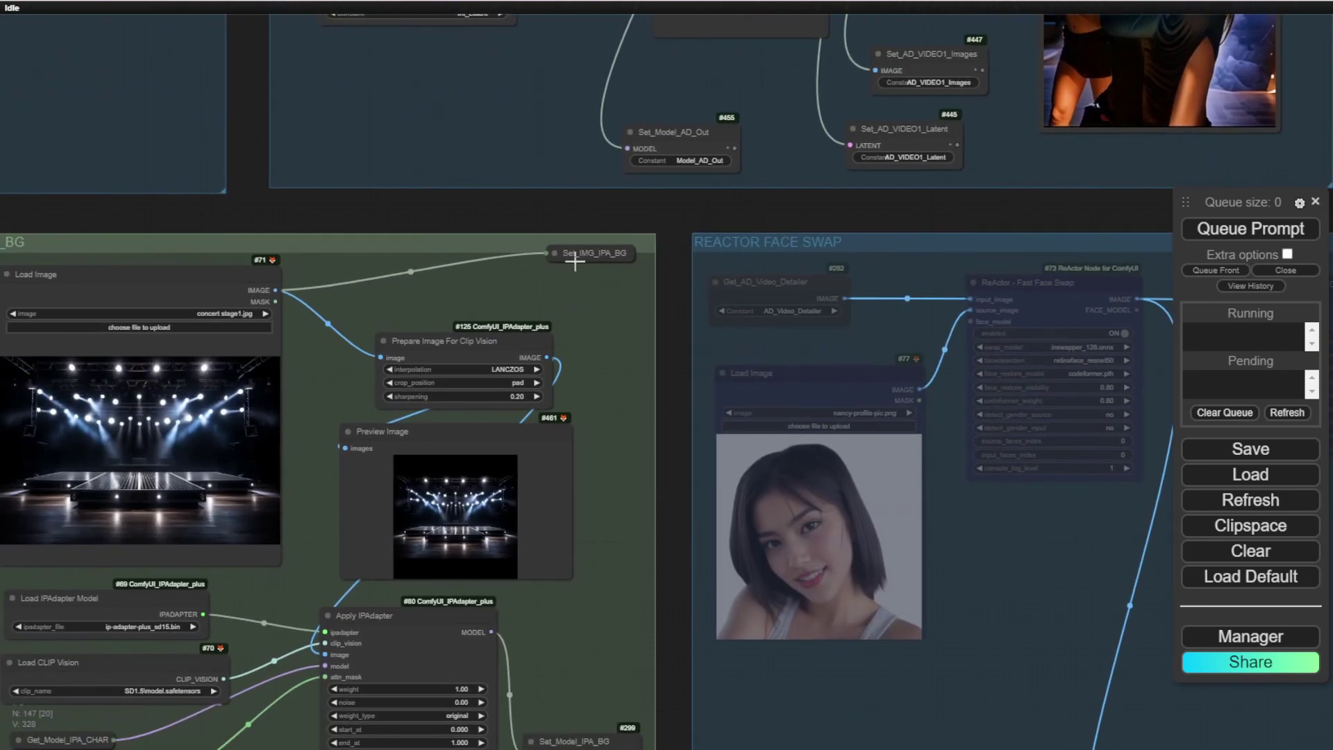
left_click_drag(576, 258, 491, 287)
left_click_drag(500, 206, 547, 198)
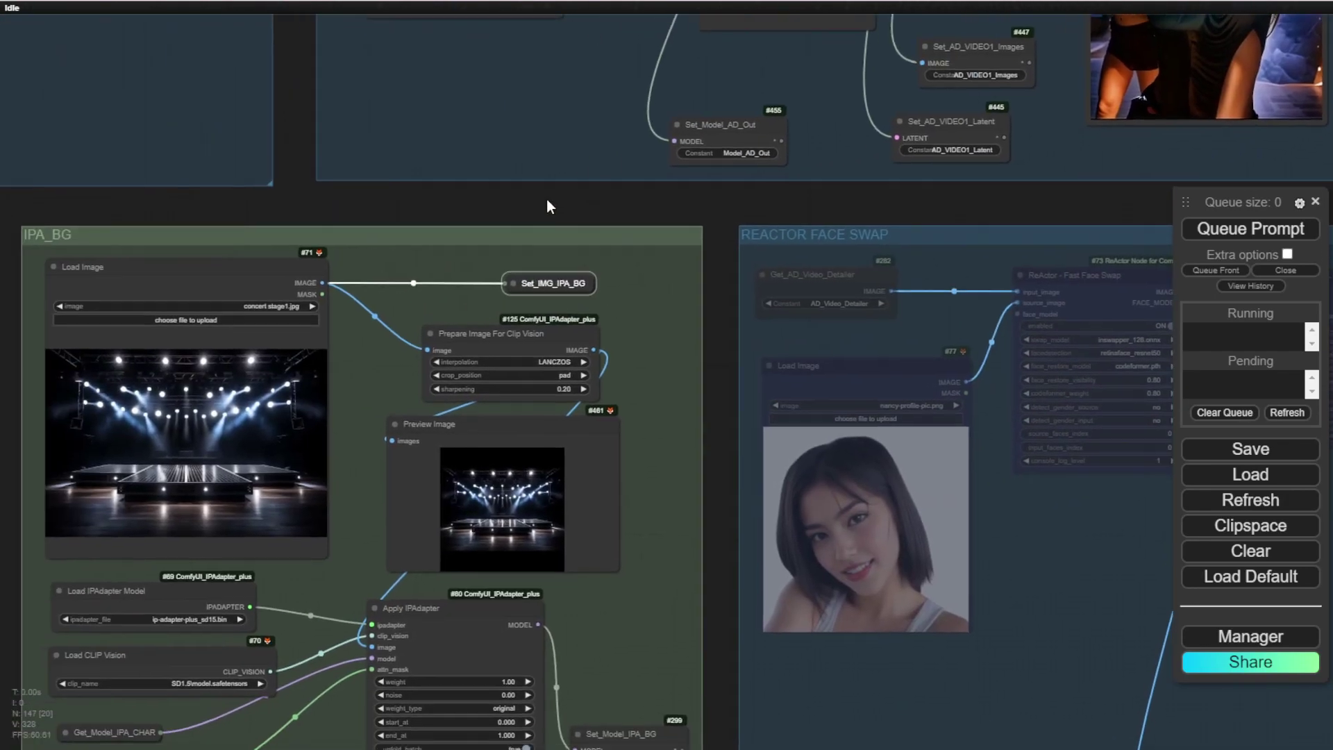
scroll(546, 393, "down", 2)
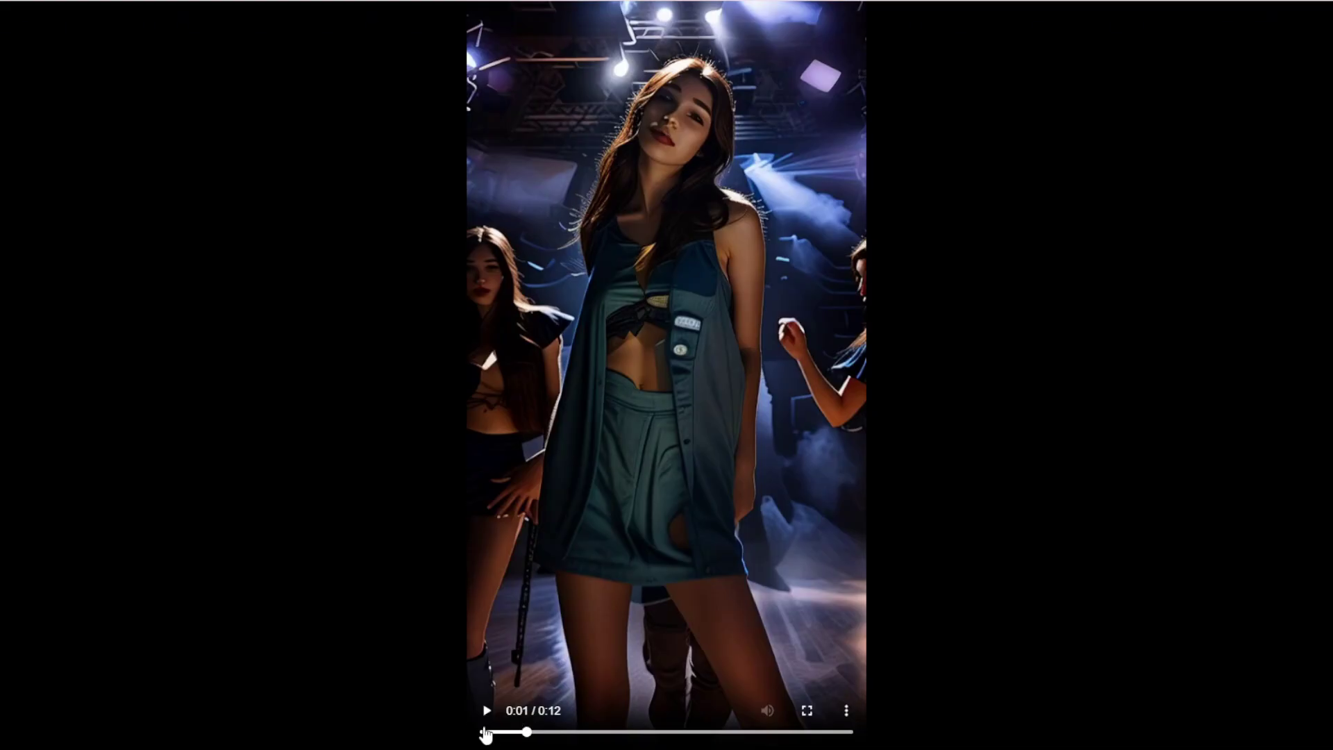
Replay the 12-second multi-dancer video from its beginning to review the background motion
left_click(486, 712)
left_click(482, 731)
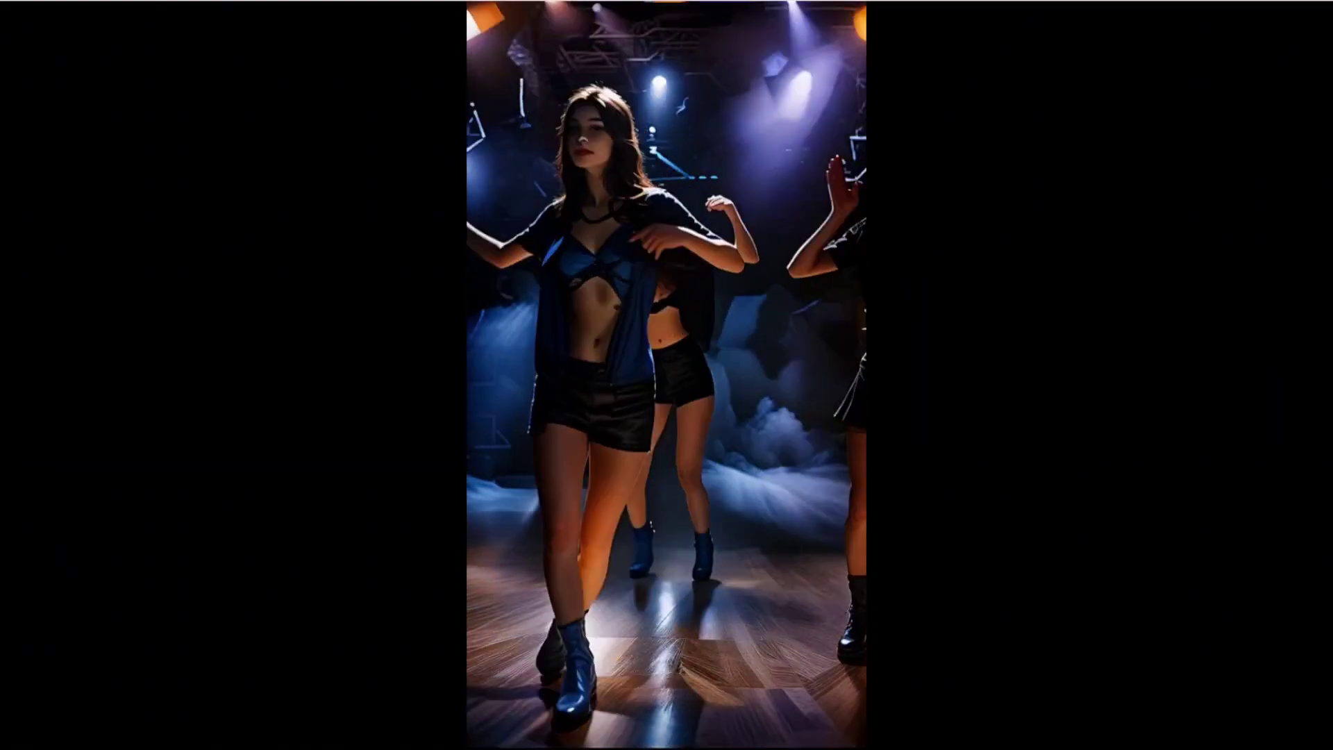